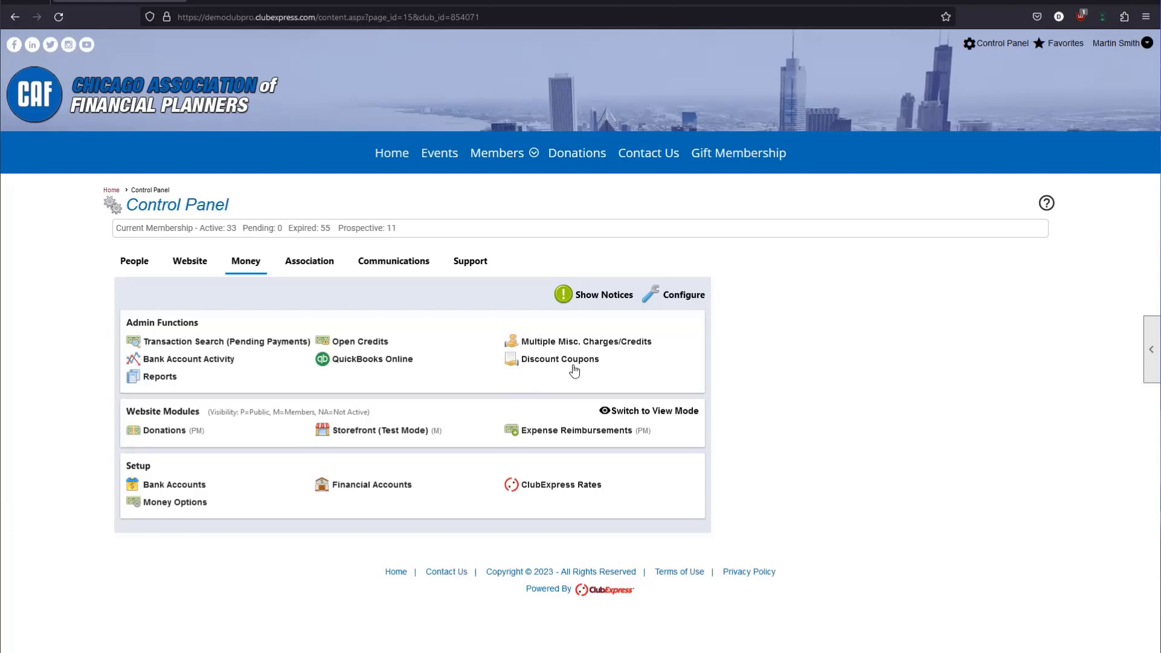
Open the Discount Coupons page and rerun the search with the category and code filters unchanged.
{"action": "left_click", "coordinate": [540, 360]}
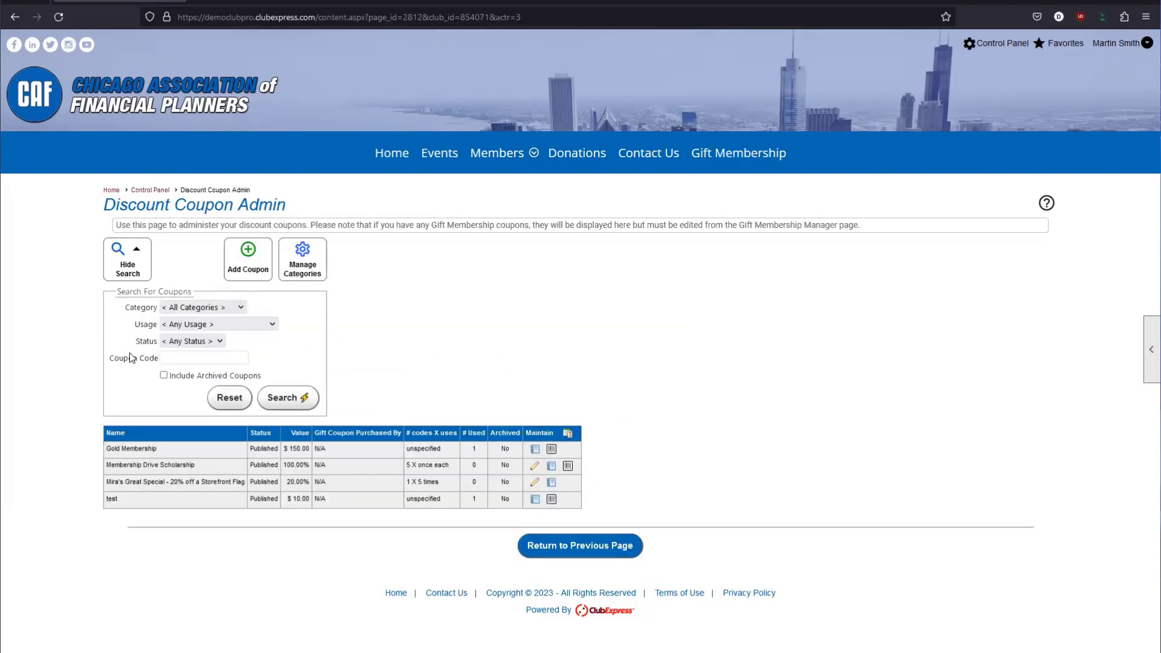
{"action": "left_click", "coordinate": [192, 307]}
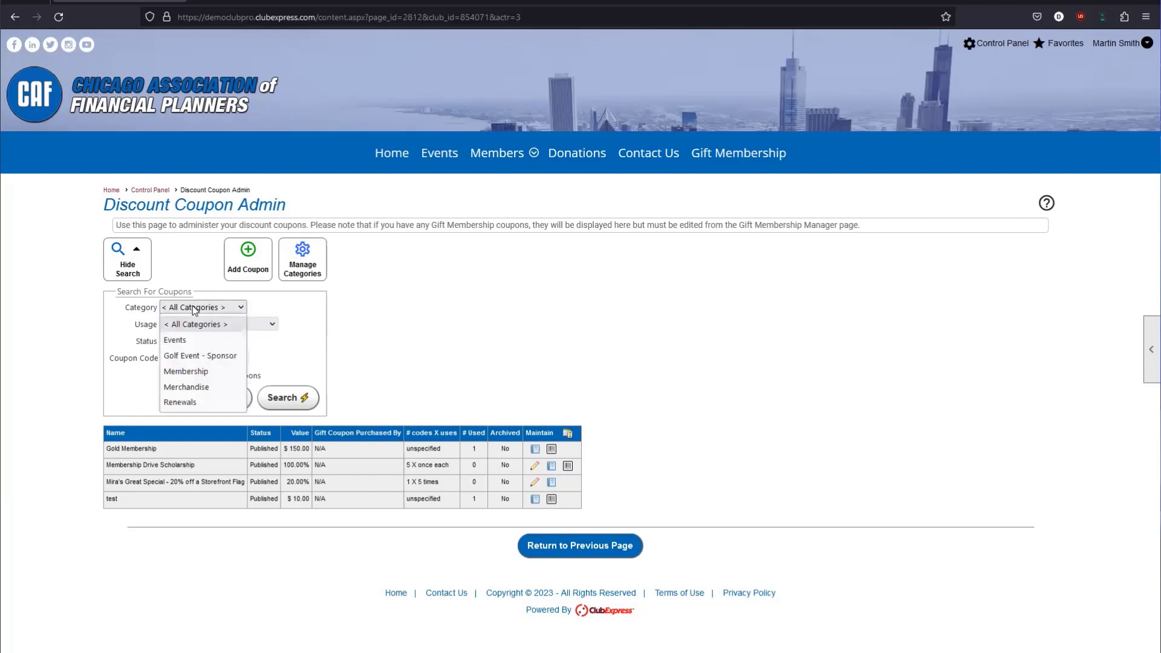
{"action": "left_click", "coordinate": [192, 307]}
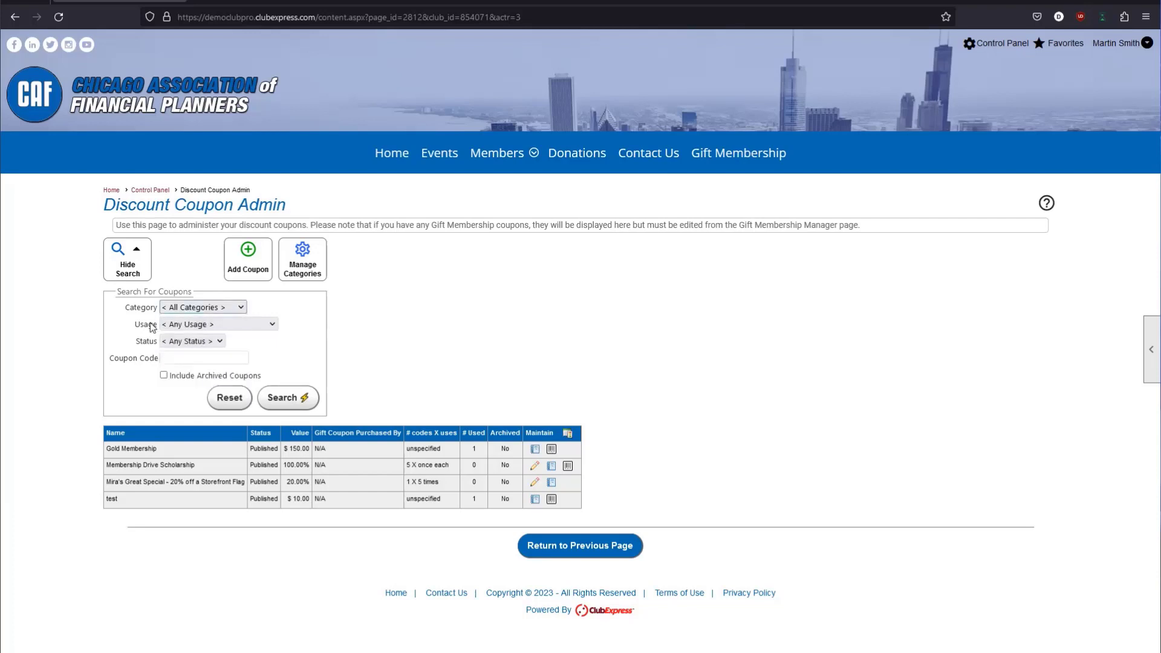
{"action": "triple_click", "coordinate": [126, 358]}
{"action": "left_click", "coordinate": [182, 358]}
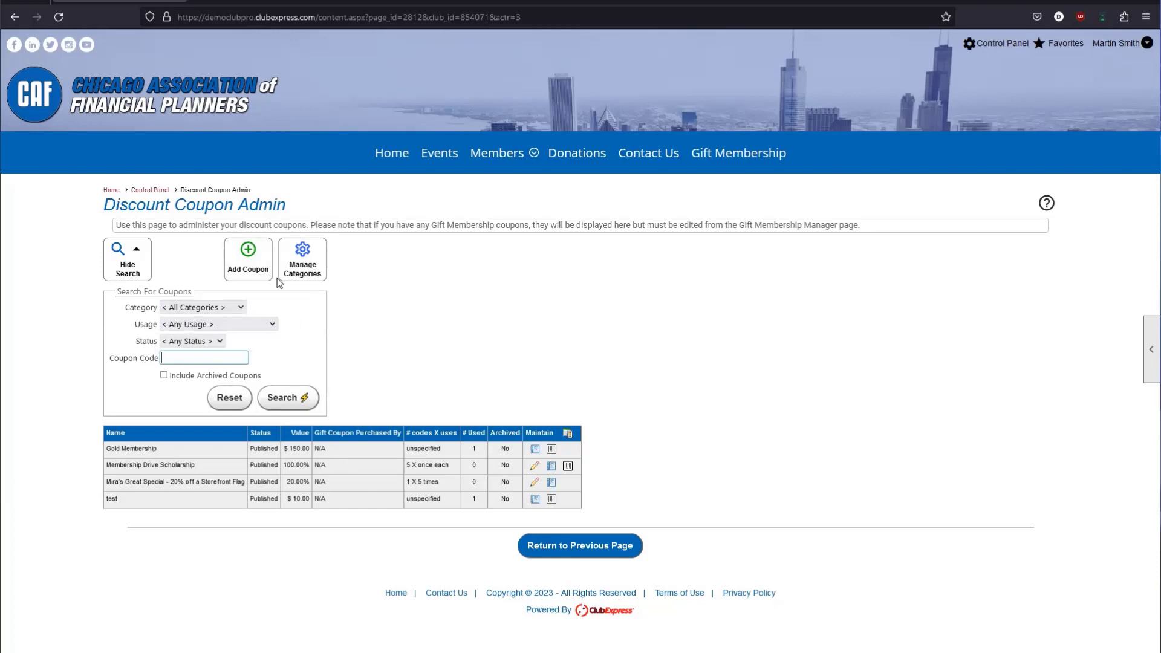
{"action": "left_click", "coordinate": [314, 393]}
Turn Include Archived Coupons on and off, refreshing the coupon list each time.
{"action": "left_click_drag", "start_coordinate": [170, 376], "coordinate": [196, 379]}
{"action": "left_click", "coordinate": [191, 379]}
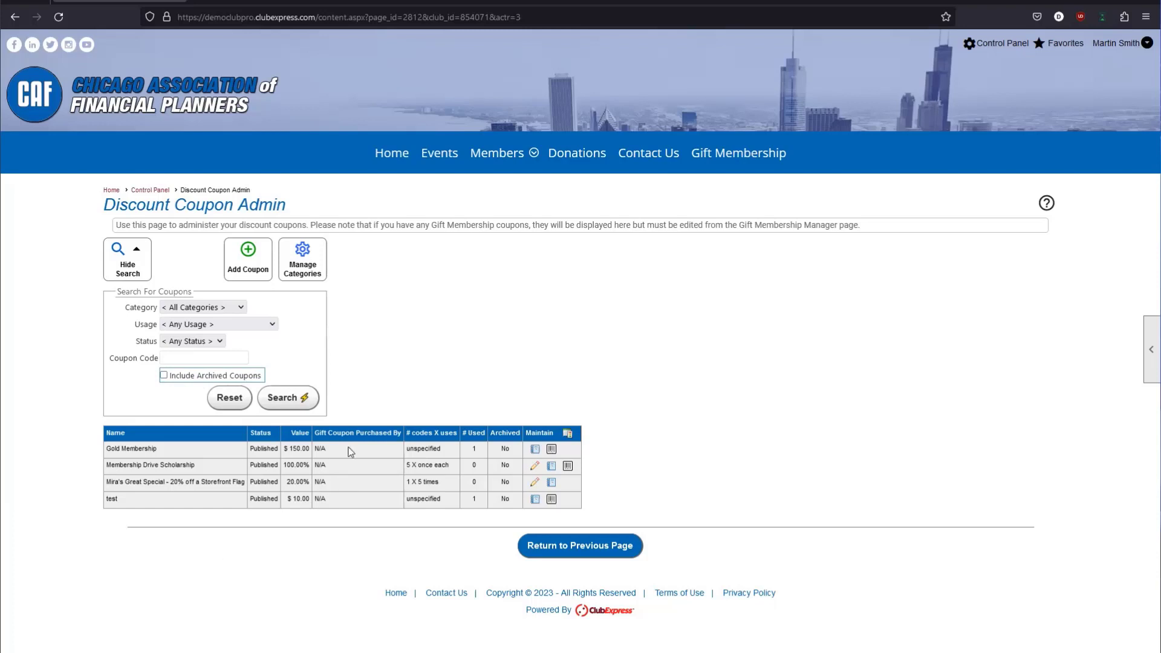
{"action": "left_click", "coordinate": [365, 400]}
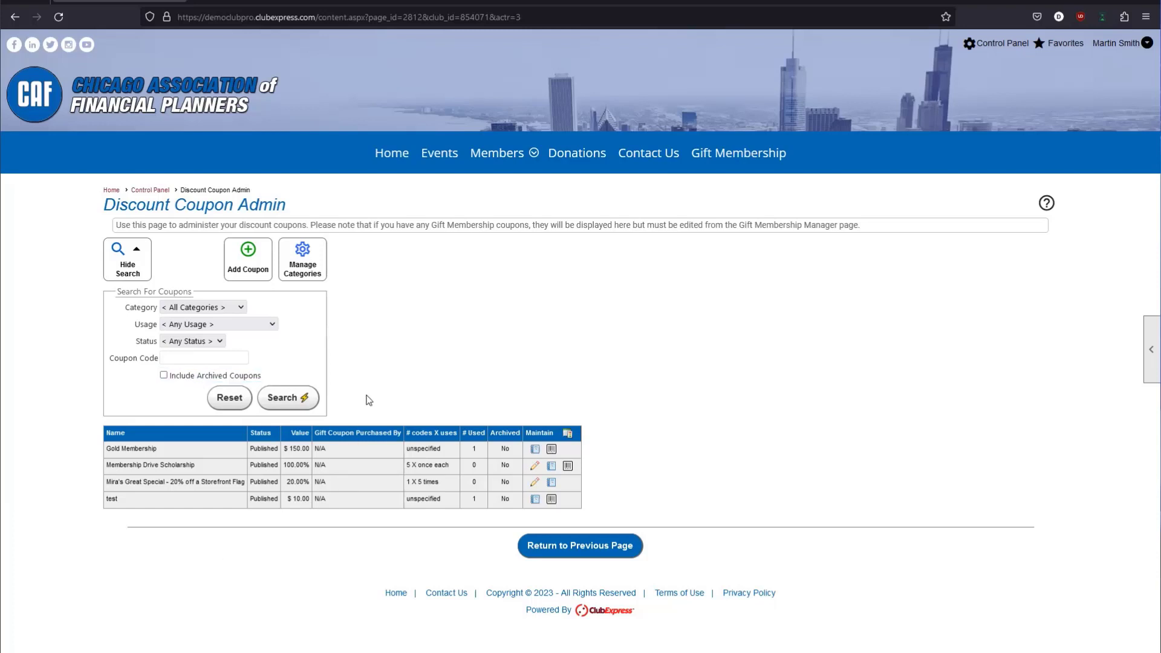
{"action": "left_click", "coordinate": [197, 375]}
{"action": "left_click", "coordinate": [296, 398]}
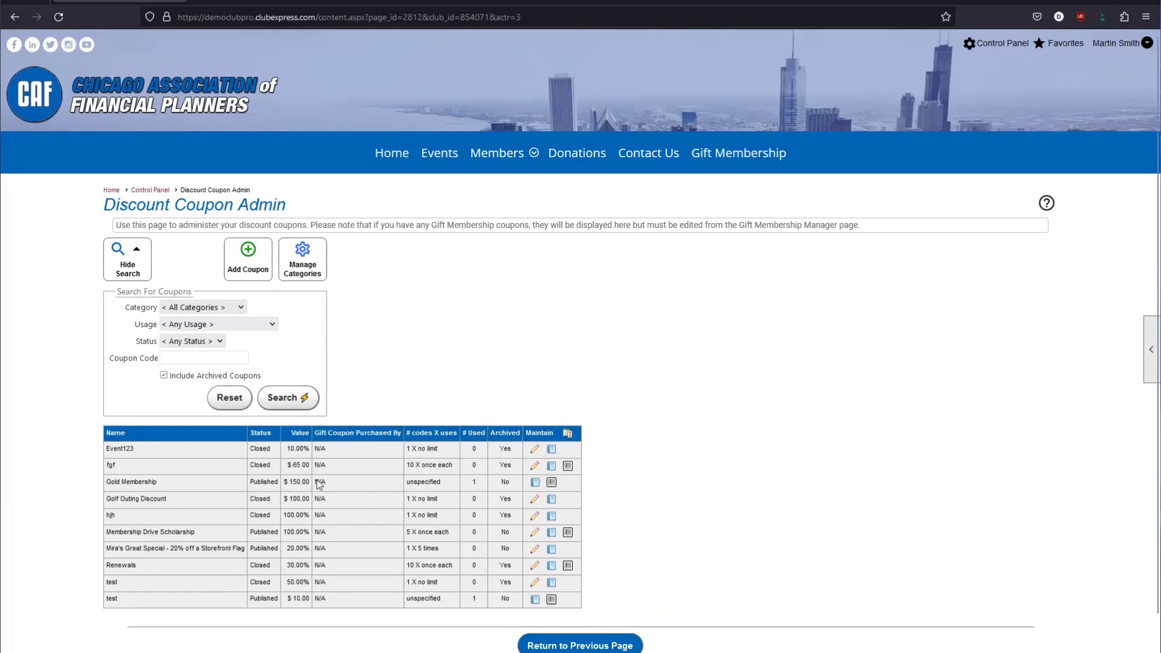
{"action": "left_click", "coordinate": [169, 379]}
{"action": "left_click", "coordinate": [287, 404]}
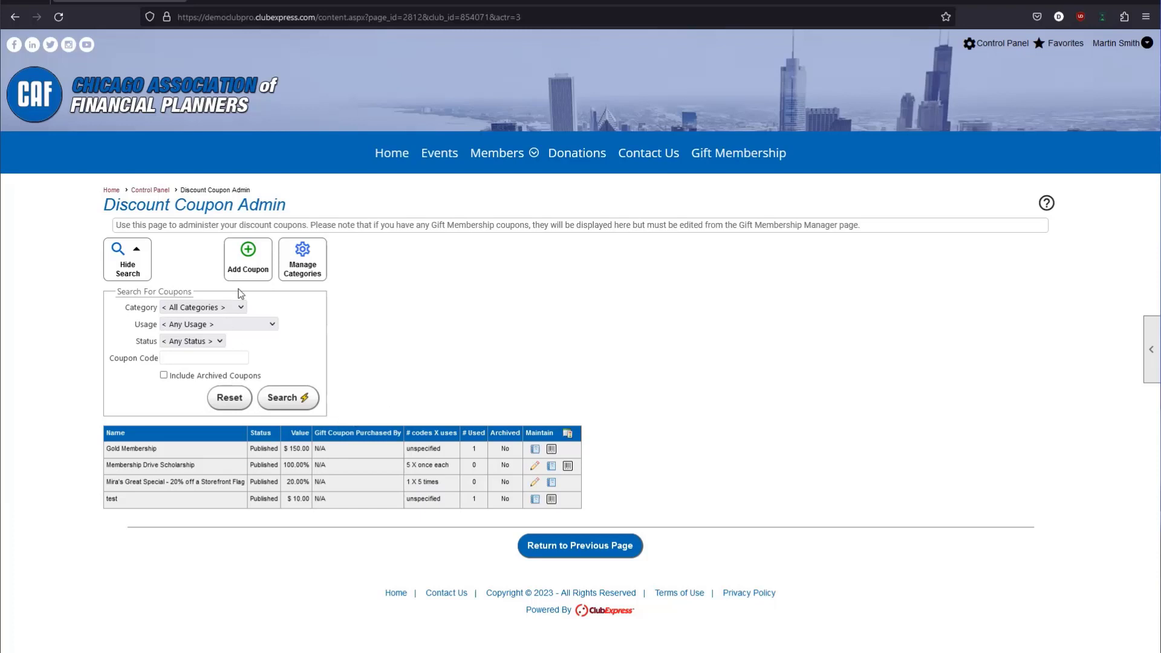
Open the coupon category management page and cancel adding a new category.
{"action": "left_click", "coordinate": [323, 266]}
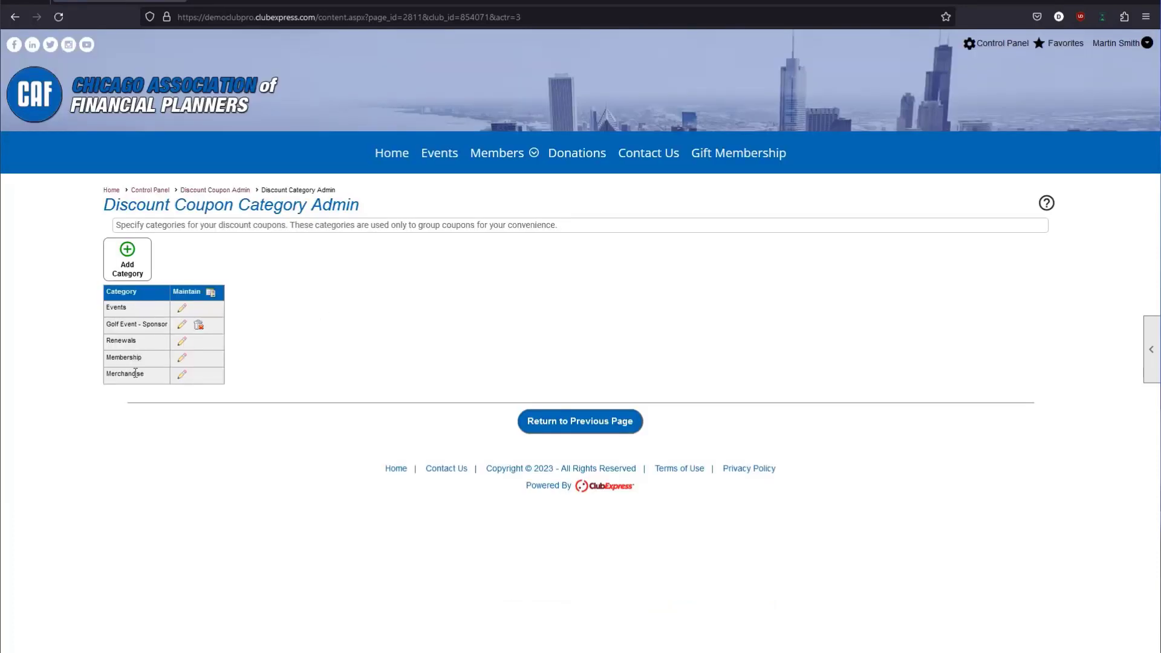
{"action": "left_click", "coordinate": [136, 270]}
{"action": "left_click_drag", "start_coordinate": [505, 292], "coordinate": [501, 299]}
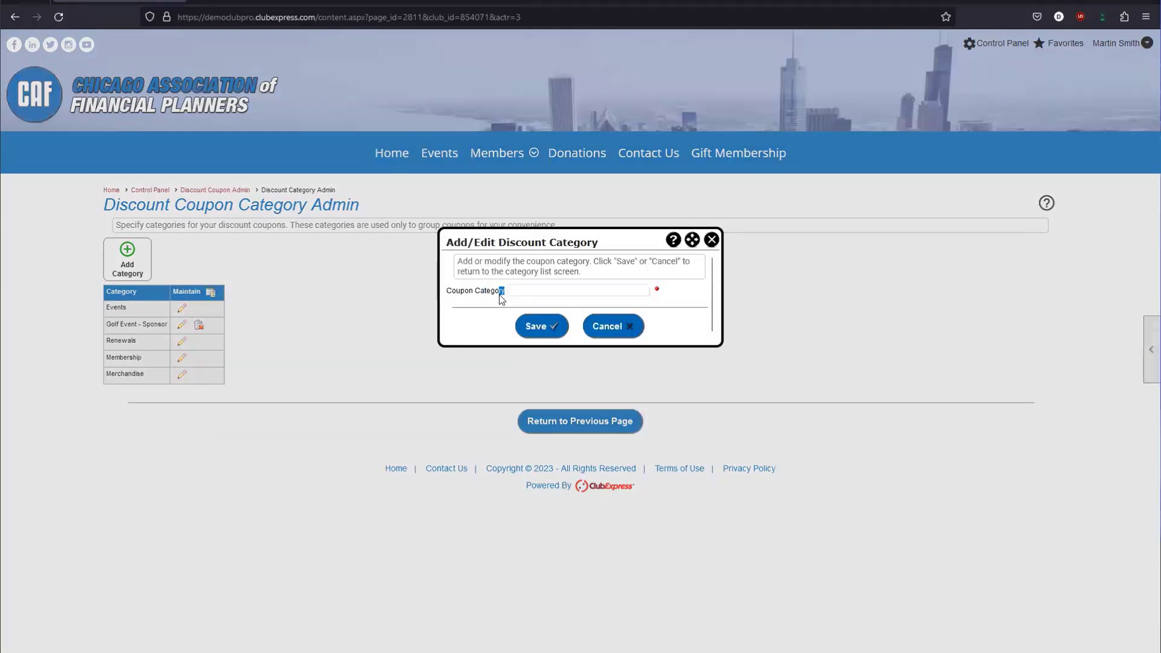
{"action": "left_click", "coordinate": [546, 290]}
{"action": "left_click", "coordinate": [546, 289]}
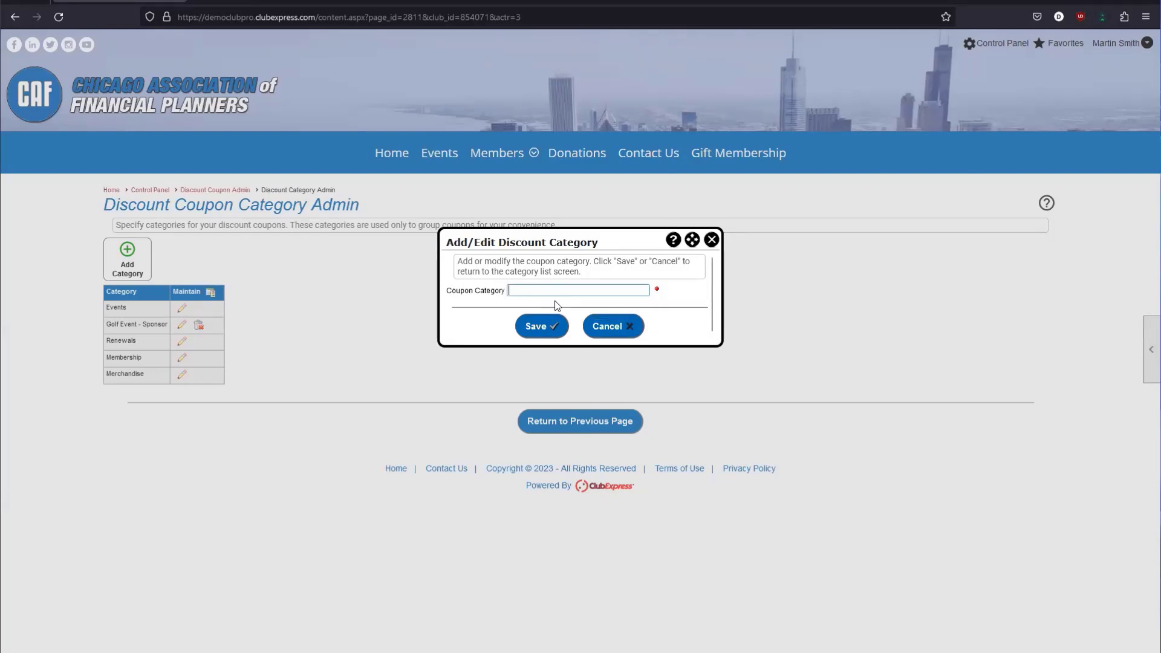
{"action": "left_click", "coordinate": [712, 240]}
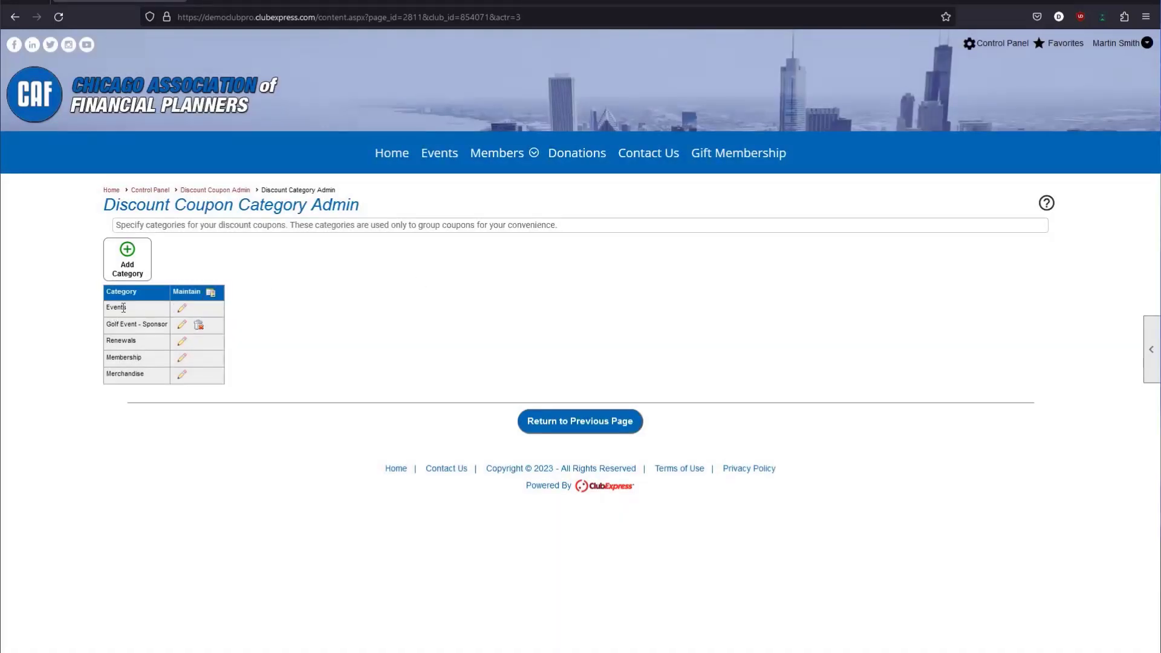
Prefix the Events category with 'All' to make 'All Events' and save it.
{"action": "left_click_drag", "start_coordinate": [132, 303], "coordinate": [99, 310]}
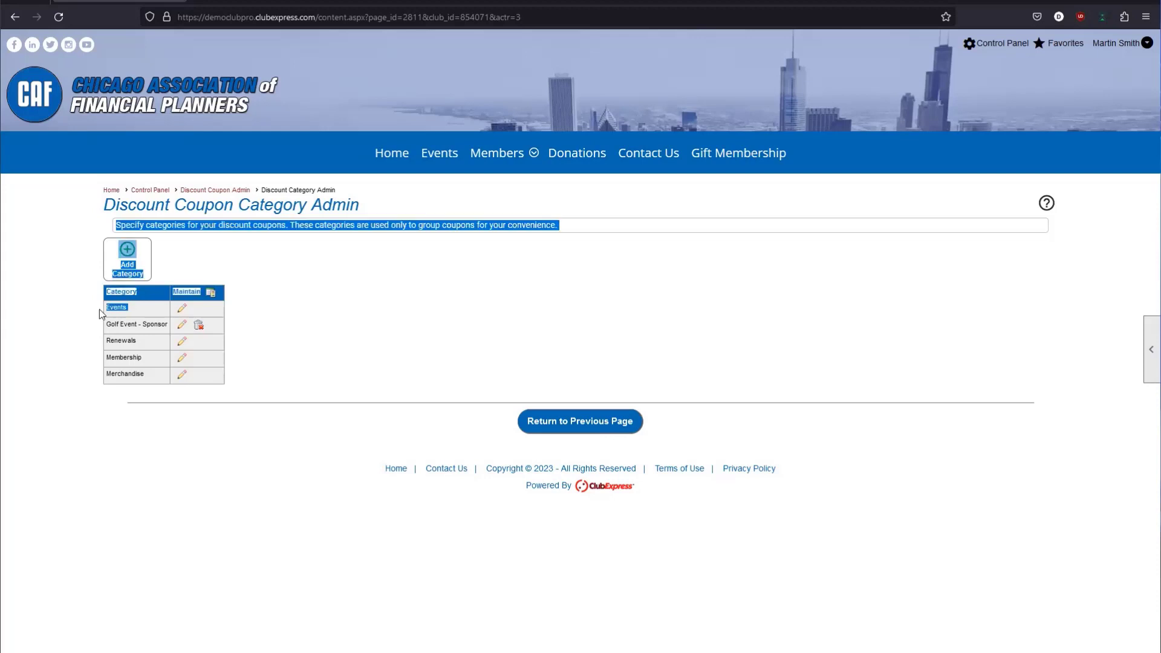
{"action": "left_click", "coordinate": [109, 319]}
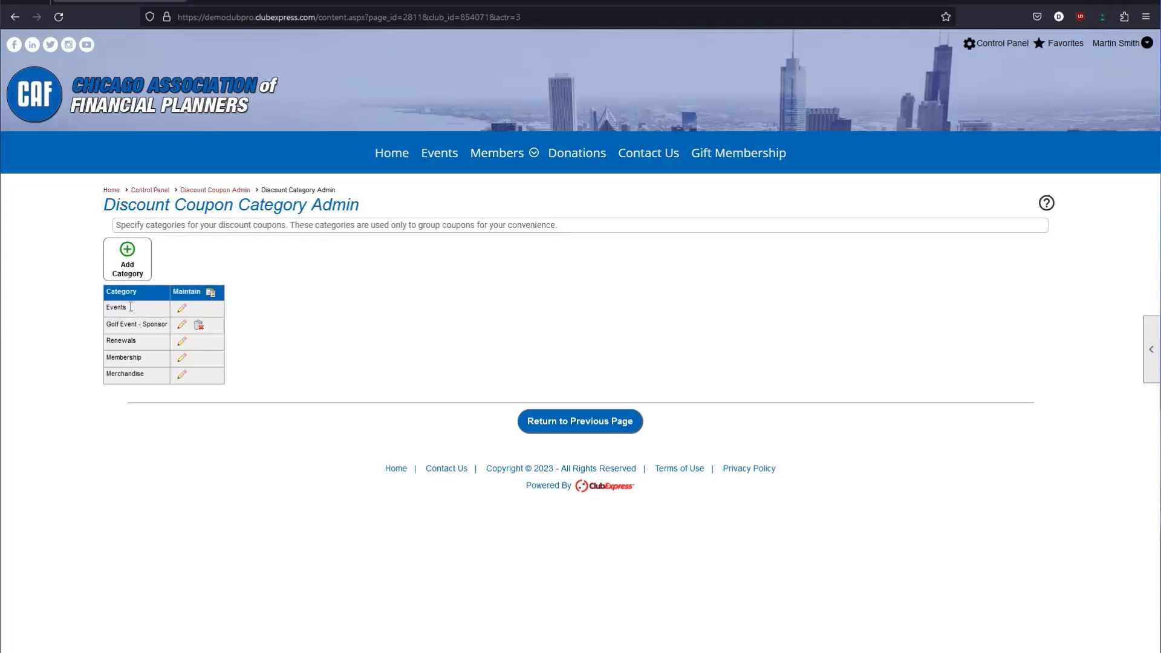
{"action": "left_click", "coordinate": [183, 309]}
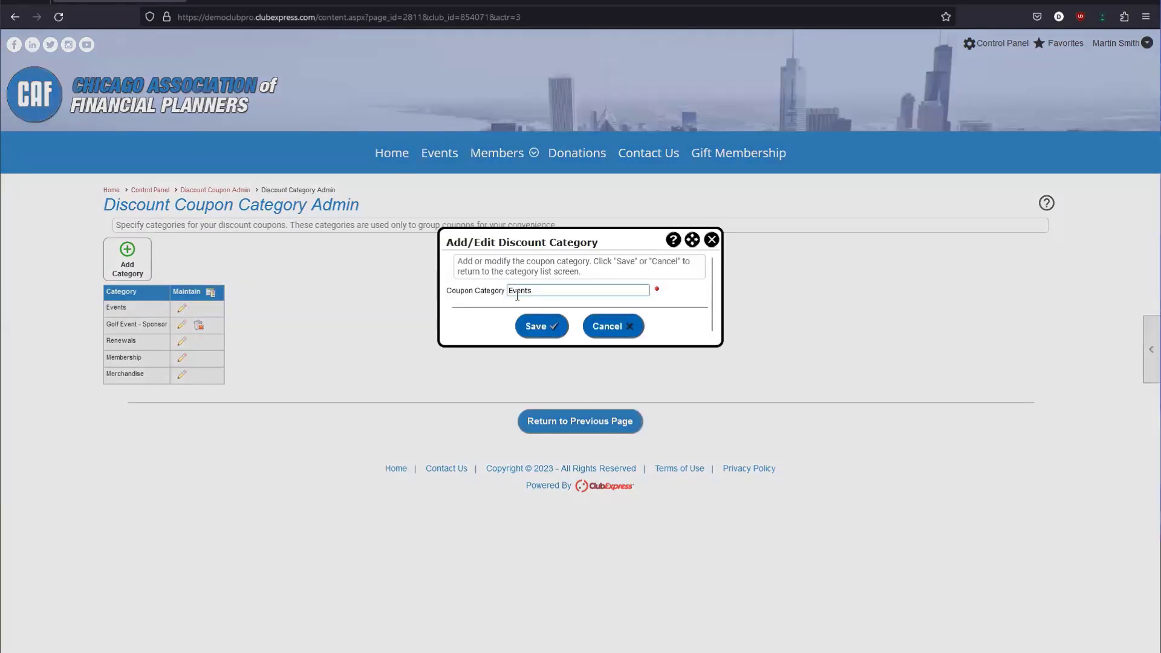
{"action": "left_click", "coordinate": [511, 292]}
{"action": "type", "text": "All"}
{"action": "left_click", "coordinate": [527, 323]}
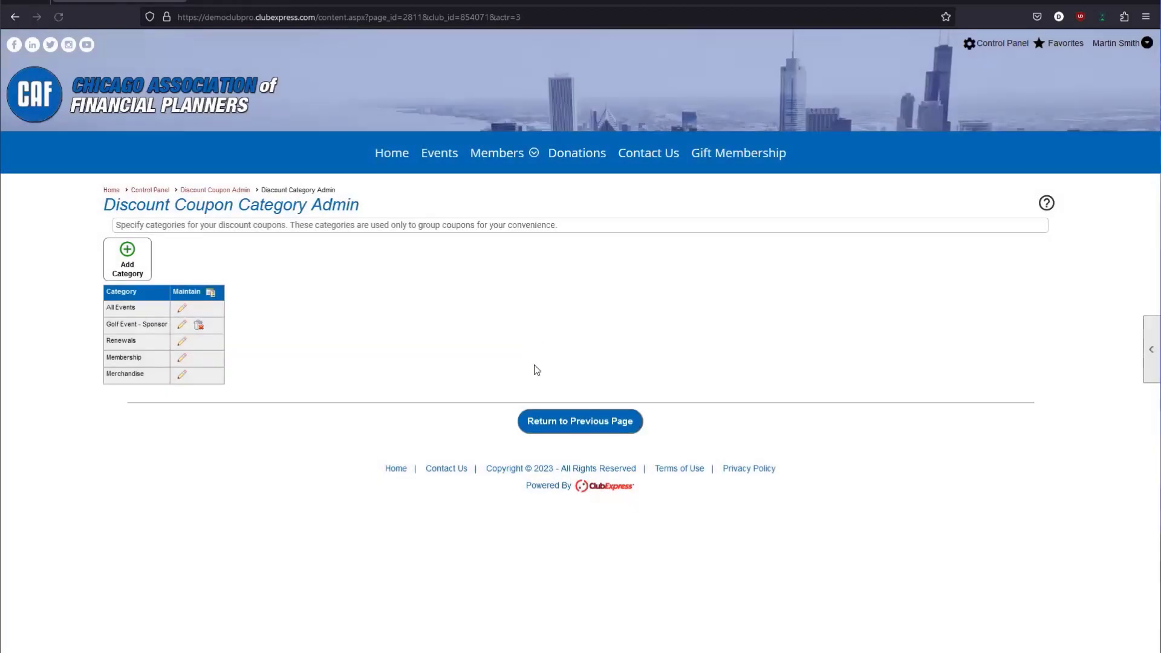
{"action": "left_click_drag", "start_coordinate": [104, 307], "coordinate": [107, 303]}
{"action": "left_click", "coordinate": [108, 302]}
{"action": "mouse_move", "coordinate": [107, 325]}
{"action": "left_mouse_down"}
{"action": "mouse_move", "coordinate": [170, 324]}
{"action": "mouse_move", "coordinate": [107, 328]}
{"action": "left_mouse_up"}
Return to Discount Coupon Admin and start a new coupon, reviewing its General Info, Value and Usage sections.
{"action": "left_click", "coordinate": [109, 324]}
{"action": "left_click", "coordinate": [532, 421]}
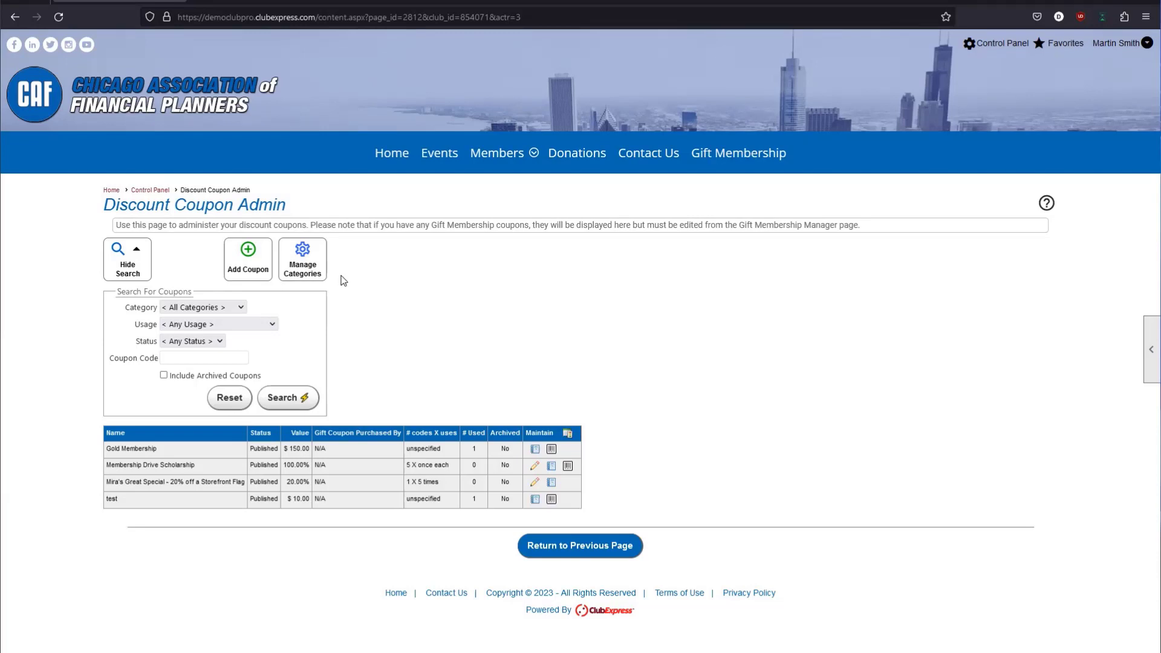
{"action": "left_click", "coordinate": [248, 273]}
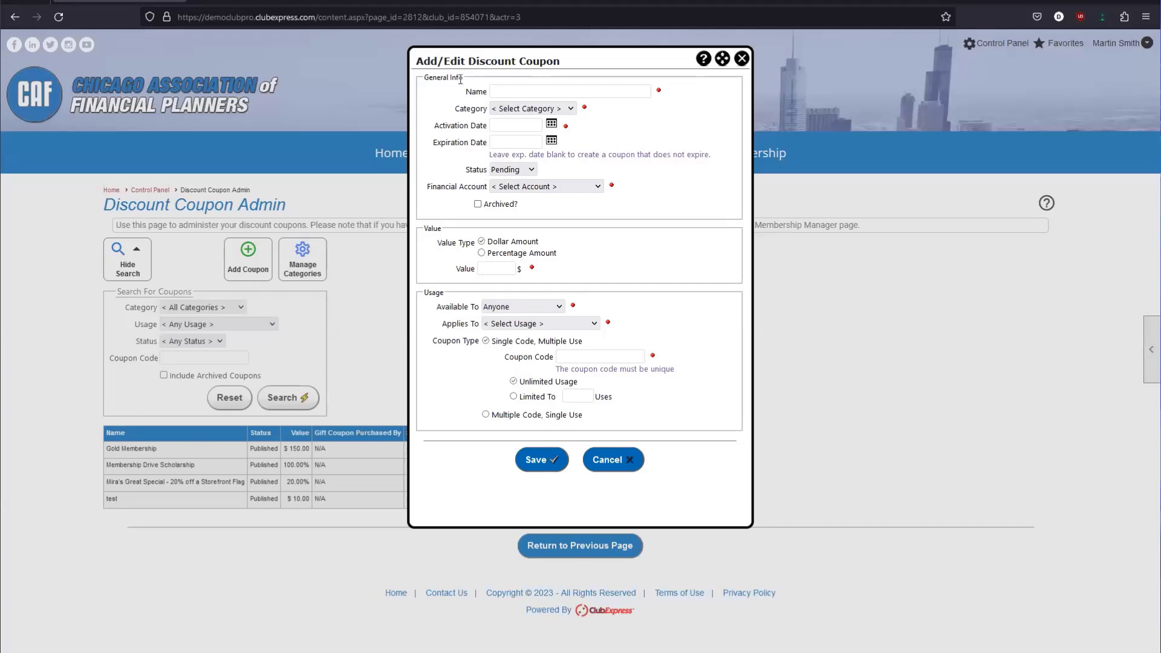
{"action": "left_click_drag", "start_coordinate": [423, 77], "coordinate": [464, 80]}
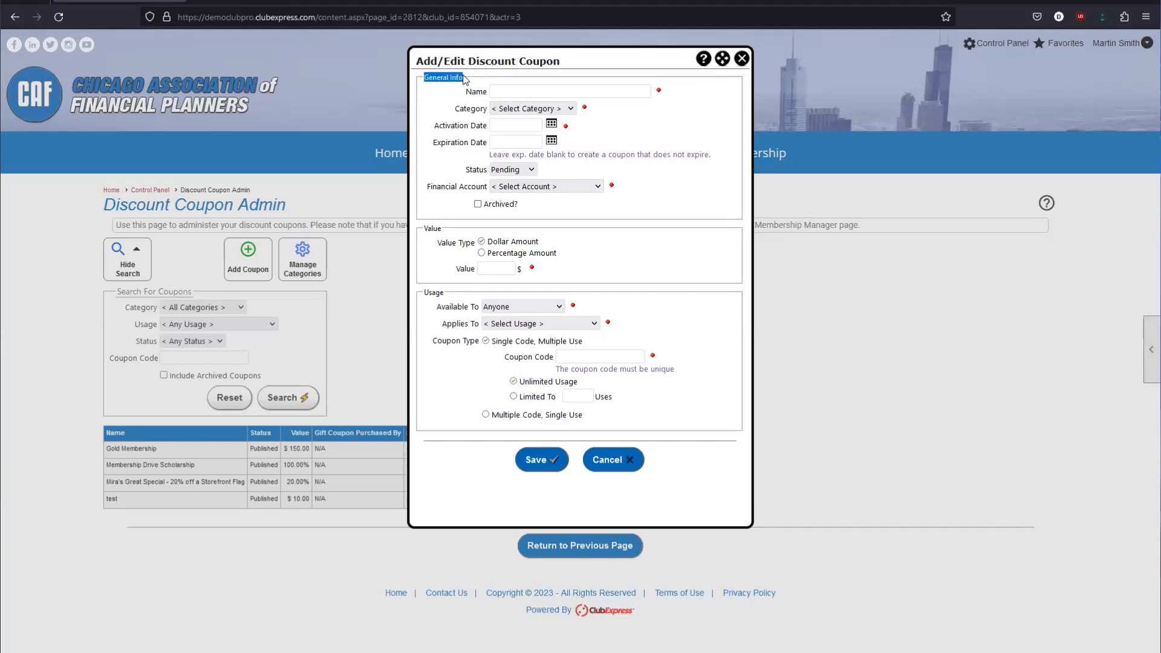
{"action": "triple_click", "coordinate": [428, 232]}
{"action": "left_click", "coordinate": [443, 230]}
{"action": "left_click_drag", "start_coordinate": [424, 293], "coordinate": [445, 293]}
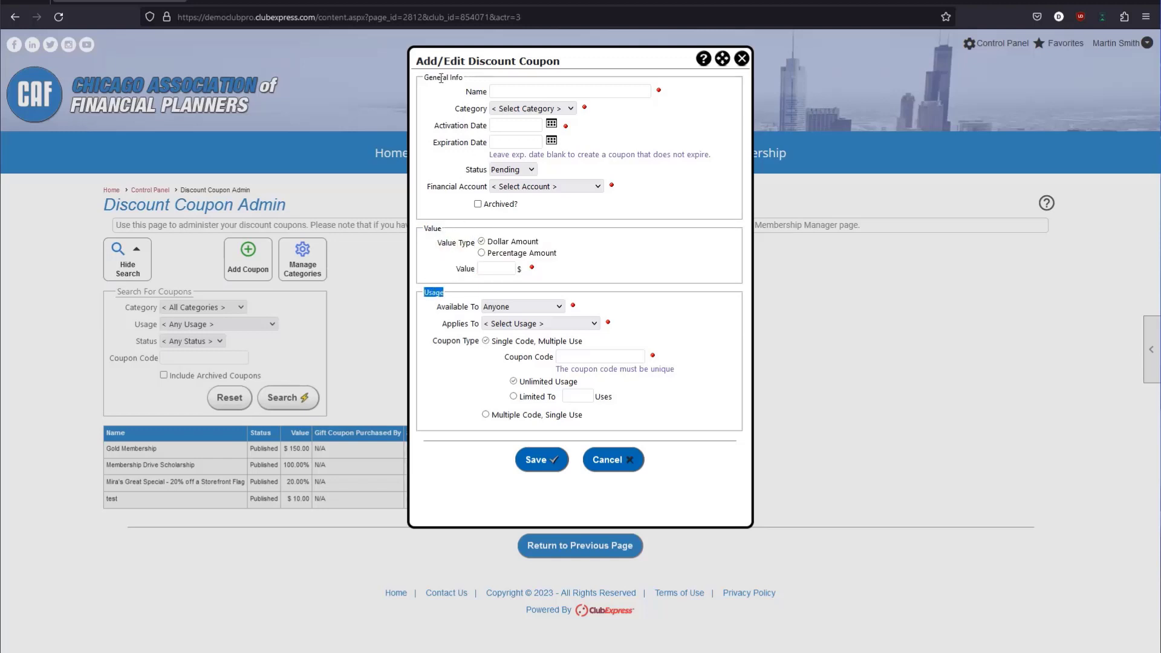
Name the coupon 'Half Off Membership' and put it in the Membership category.
{"action": "left_click", "coordinate": [519, 89]}
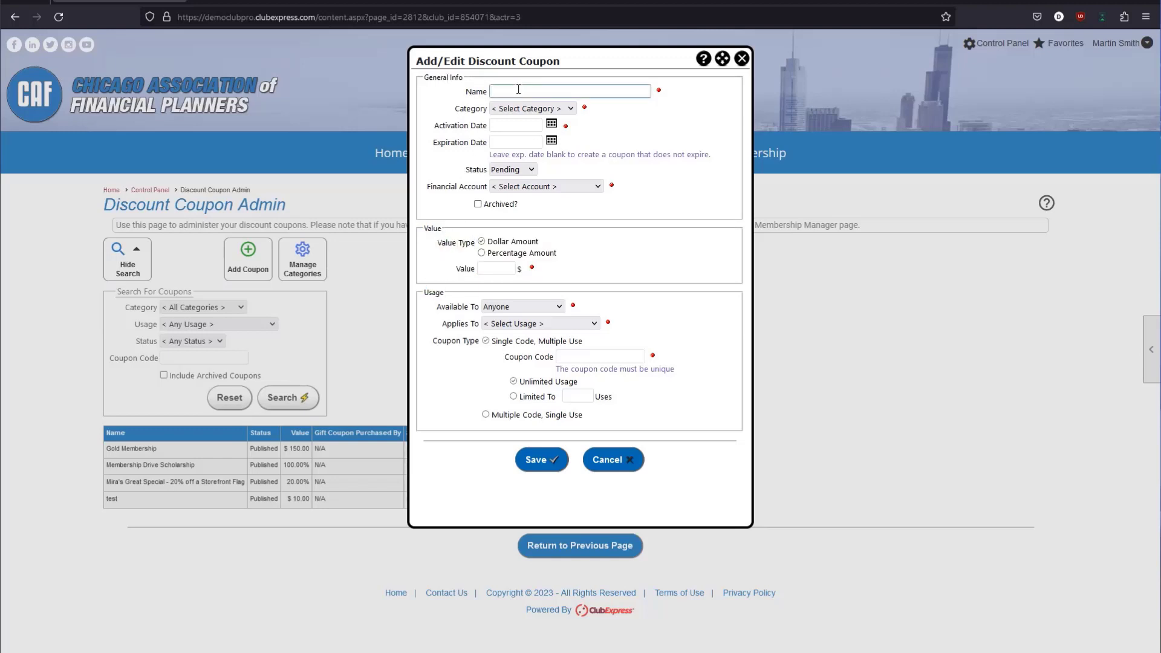
{"action": "type", "text": "Half Off Membership"}
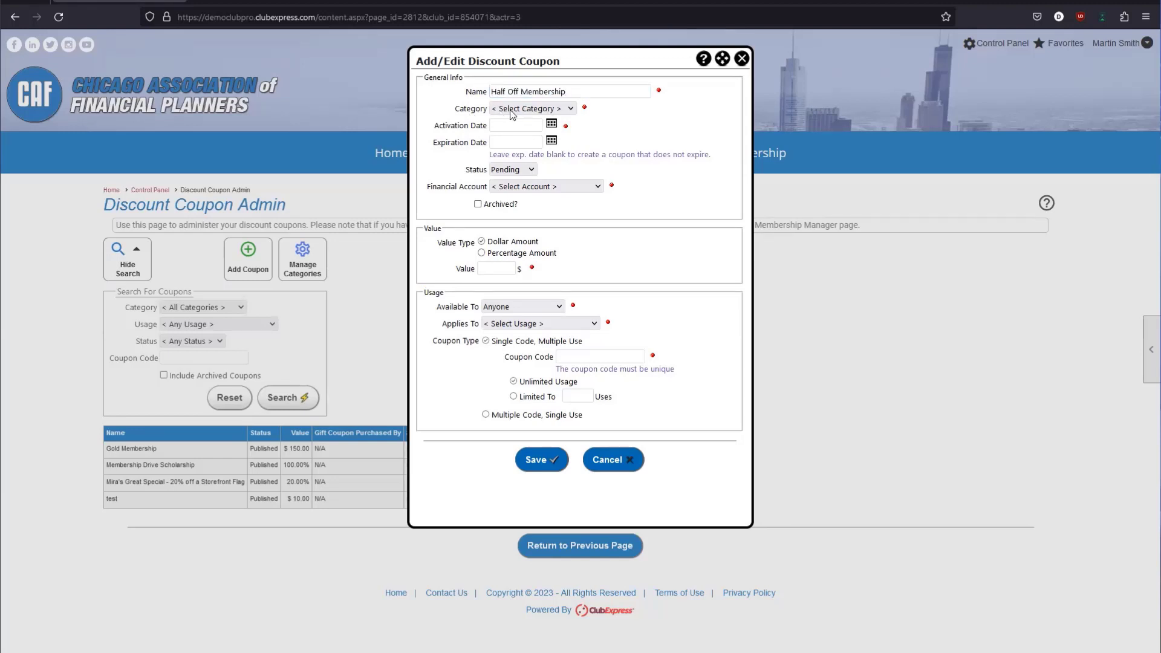
{"action": "left_click", "coordinate": [511, 111]}
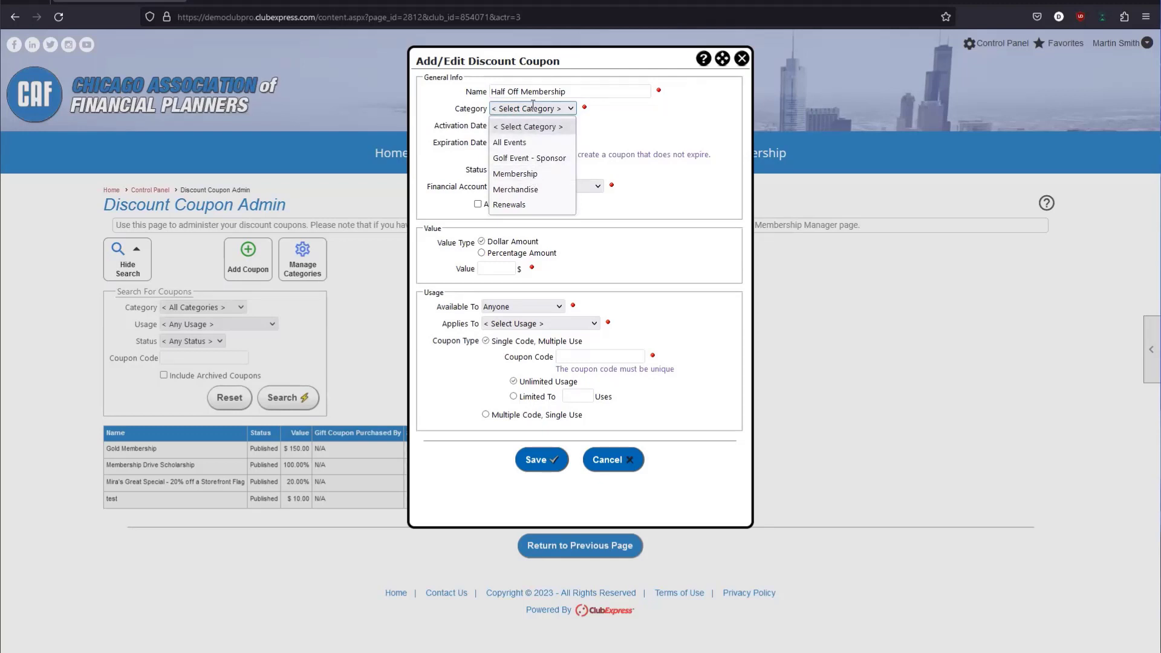
{"action": "left_click", "coordinate": [512, 174]}
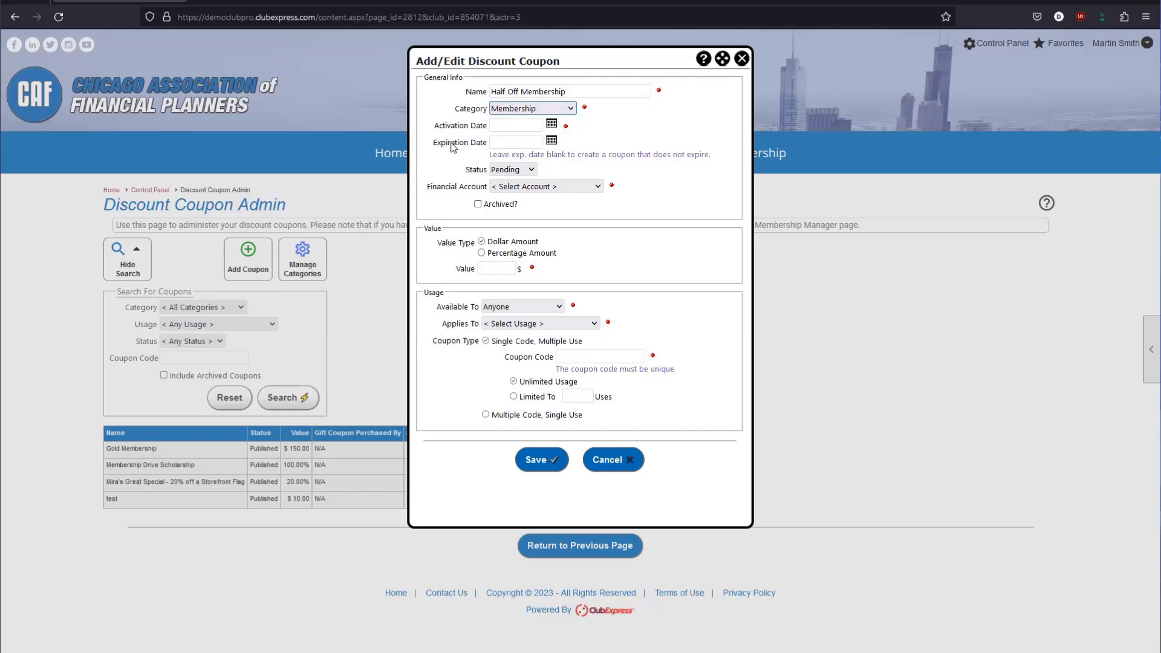
Set the coupon's activation date to 03/03/2023.
{"action": "left_click", "coordinate": [551, 127]}
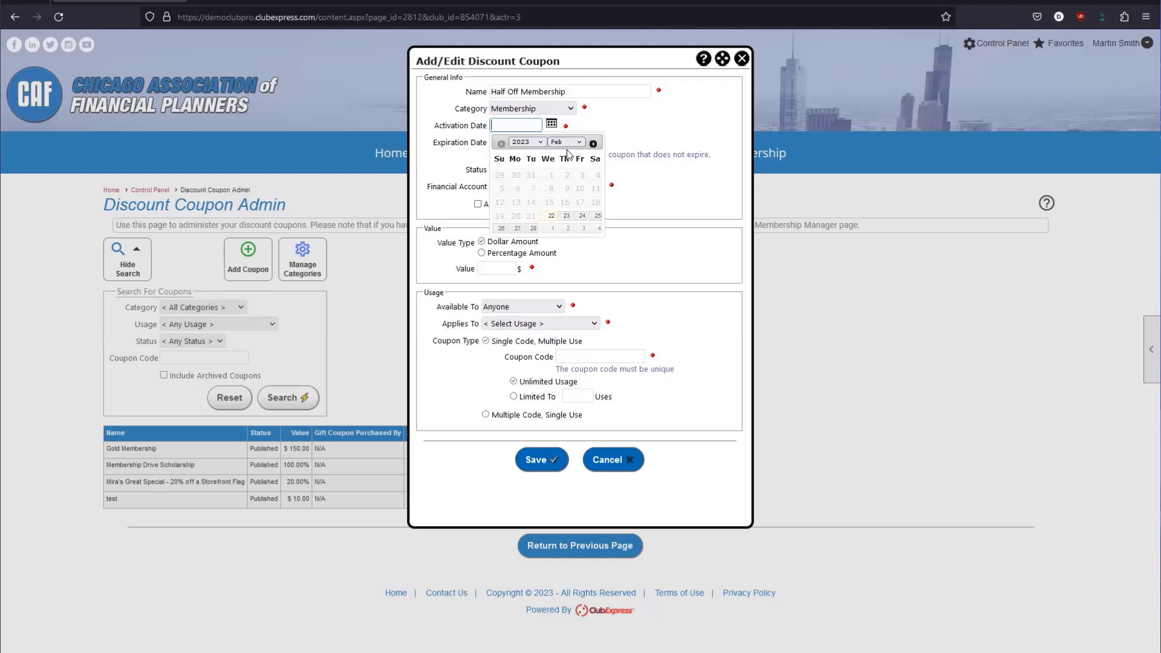
{"action": "left_click", "coordinate": [583, 234]}
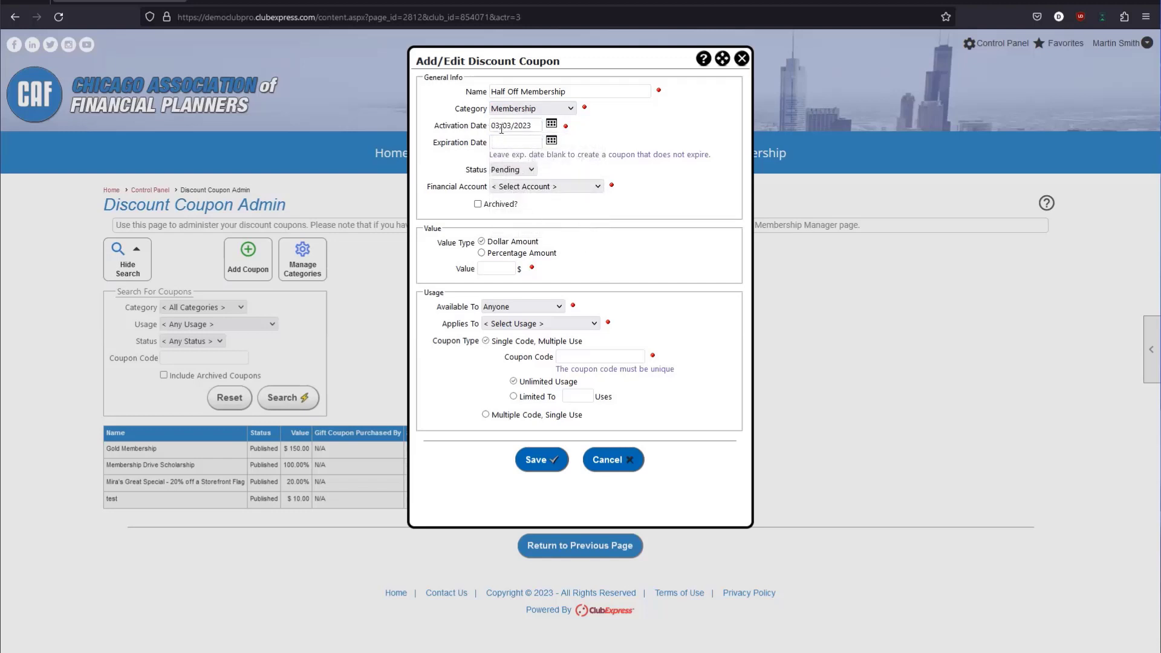
{"action": "left_click_drag", "start_coordinate": [532, 120], "coordinate": [485, 146]}
{"action": "left_click", "coordinate": [583, 133]}
{"action": "double_click", "coordinate": [581, 130]}
{"action": "left_click", "coordinate": [577, 131]}
{"action": "left_click_drag", "start_coordinate": [500, 154], "coordinate": [615, 156]}
{"action": "left_click", "coordinate": [615, 155]}
Try trial expiration dates, the 24th and then March 31, and check the status options.
{"action": "left_click", "coordinate": [540, 142]}
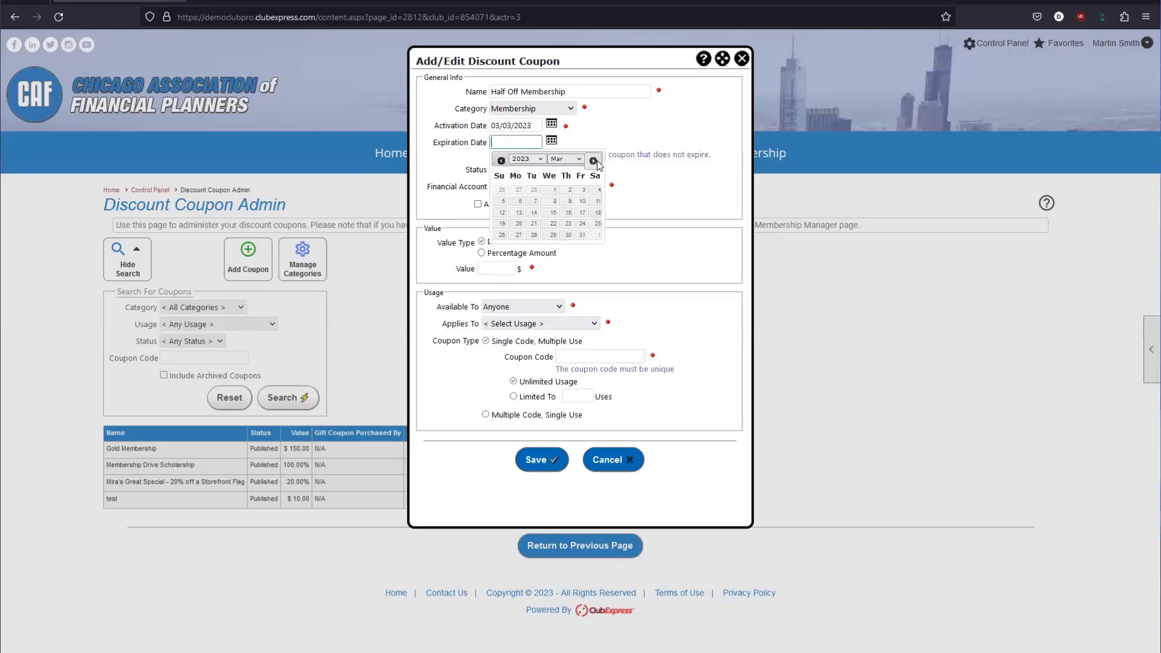
{"action": "left_click", "coordinate": [583, 225]}
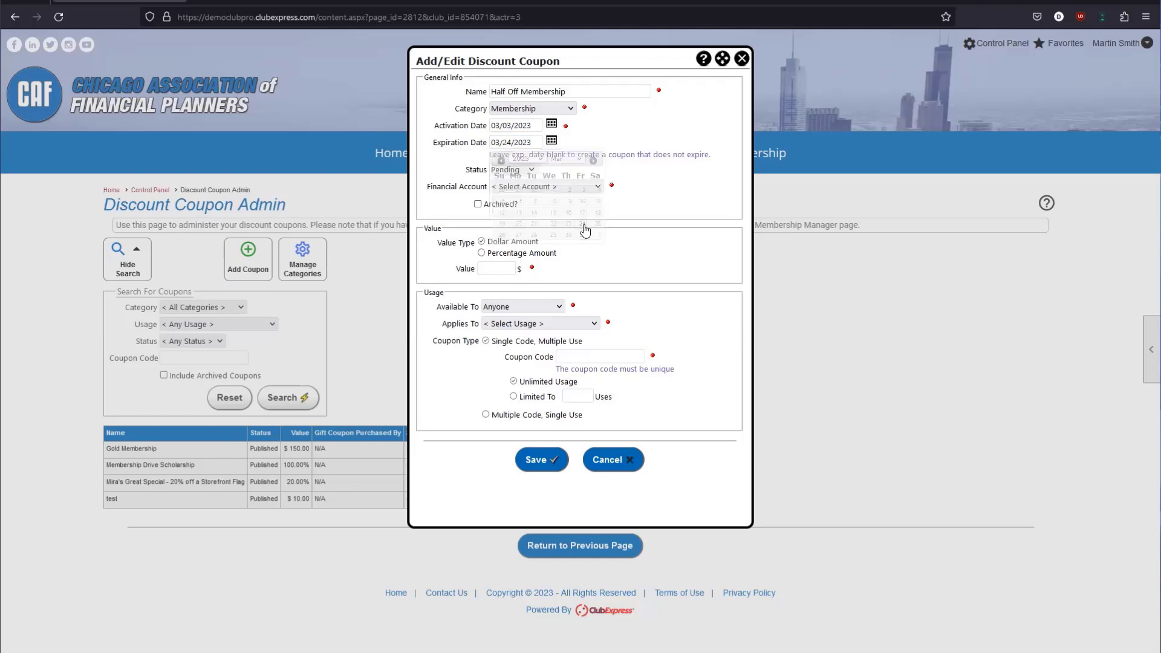
{"action": "left_click_drag", "start_coordinate": [503, 139], "coordinate": [514, 149]}
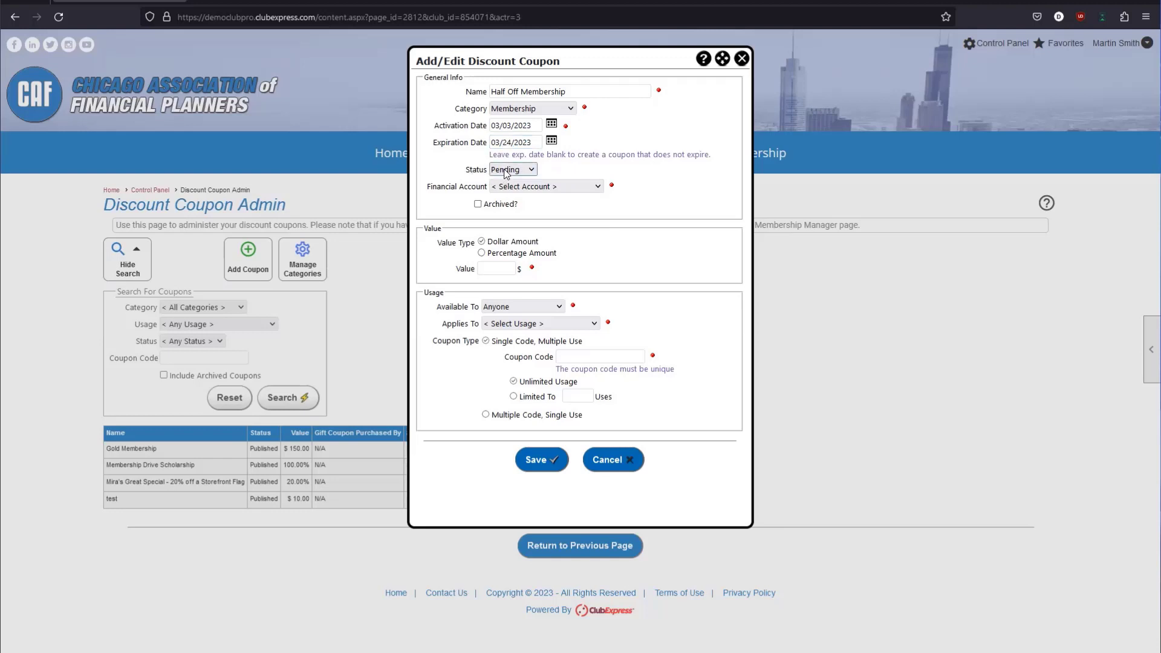
{"action": "left_click", "coordinate": [505, 170]}
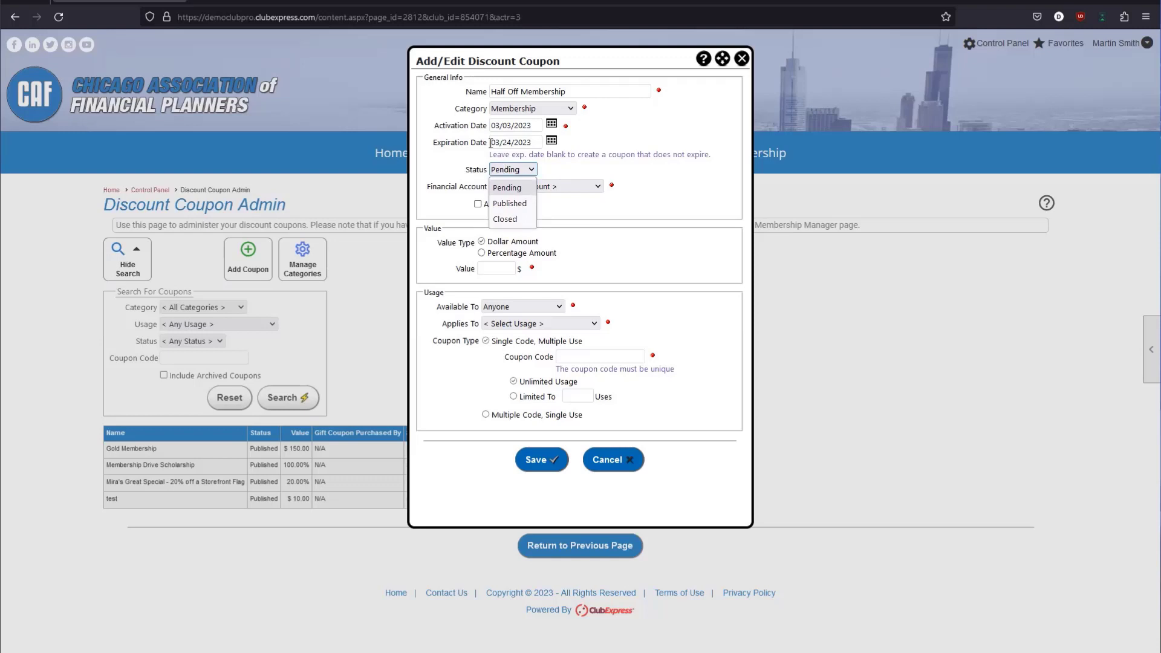
{"action": "left_click", "coordinate": [568, 172]}
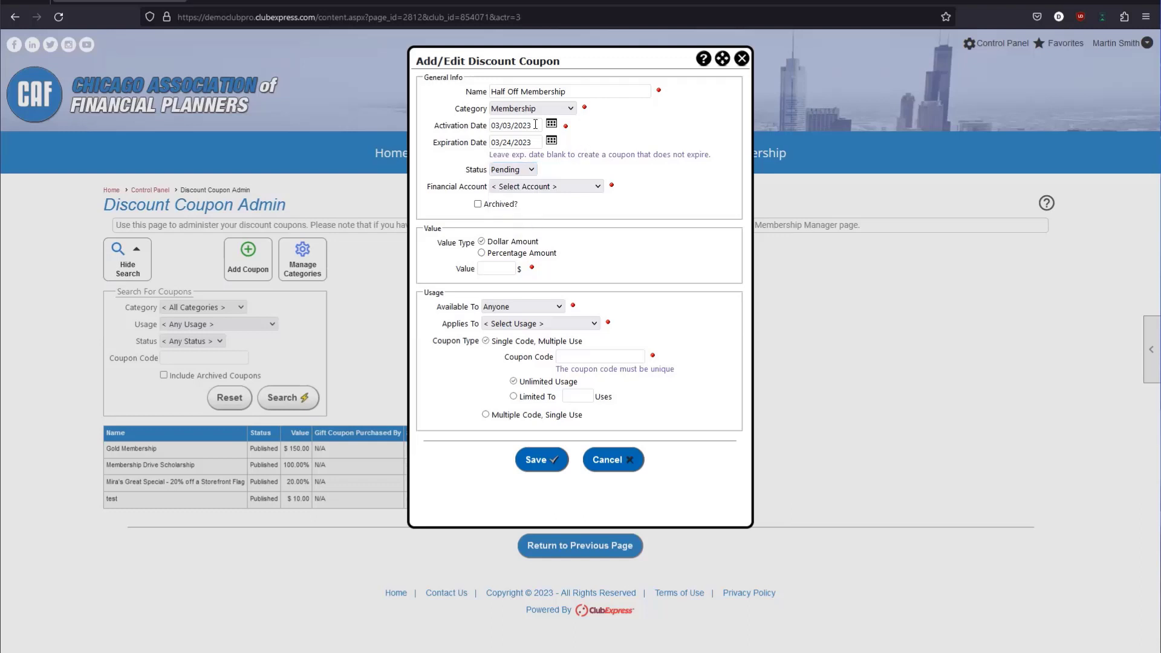
{"action": "left_click", "coordinate": [551, 141]}
{"action": "left_click", "coordinate": [593, 161]}
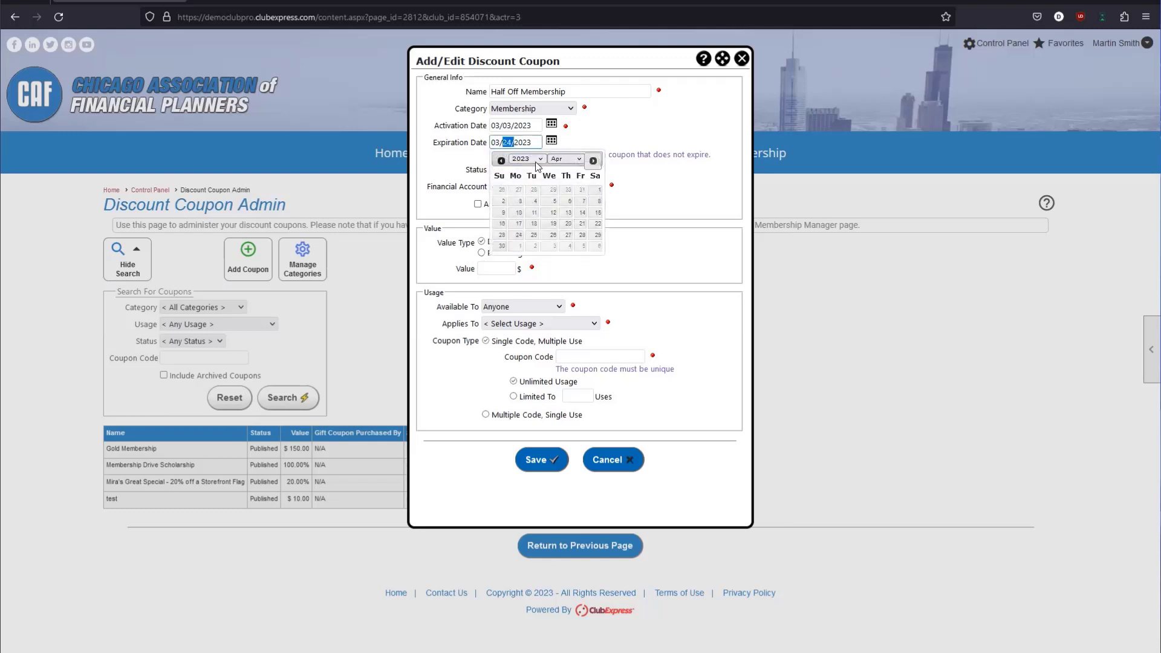
{"action": "left_click", "coordinate": [582, 198]}
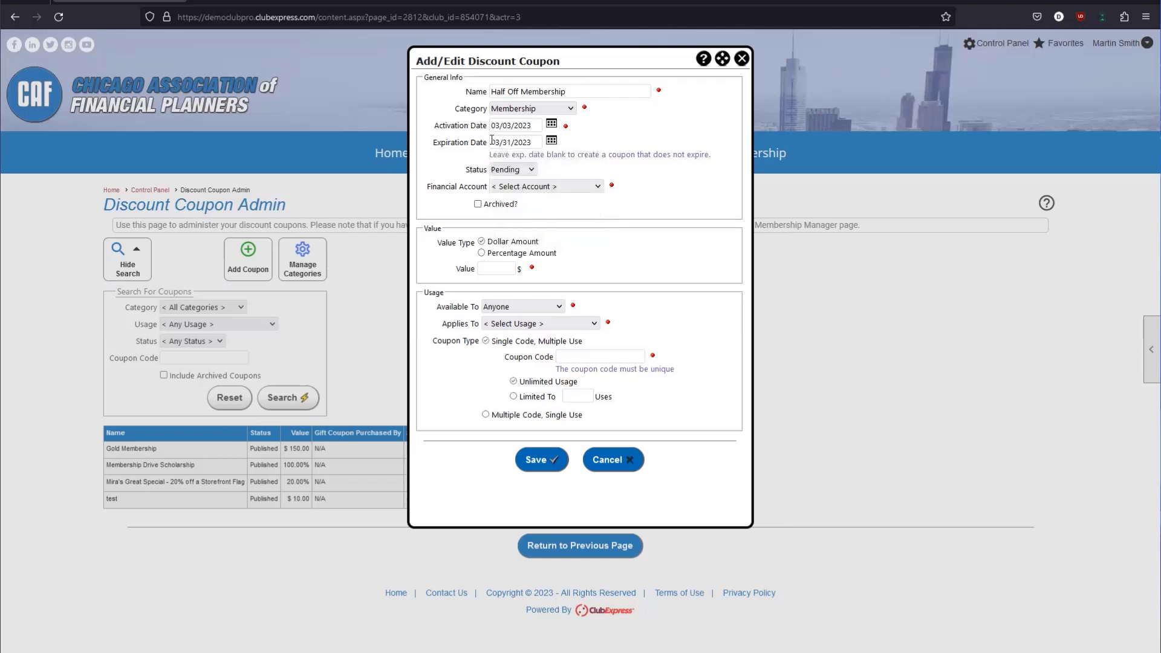
{"action": "triple_click", "coordinate": [542, 143]}
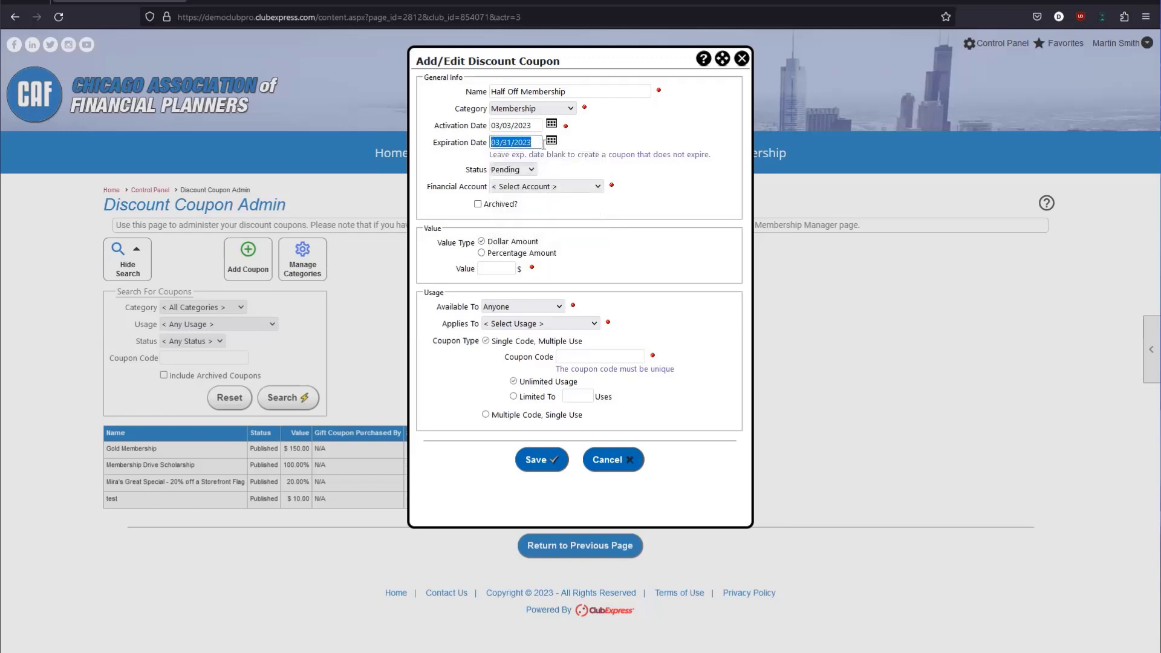
{"action": "left_click", "coordinate": [581, 149]}
Set the expiration date to 04/01/2023.
{"action": "triple_click", "coordinate": [576, 92]}
{"action": "left_click", "coordinate": [576, 91]}
{"action": "left_click_drag", "start_coordinate": [534, 143], "coordinate": [495, 143]}
{"action": "left_click", "coordinate": [552, 143]}
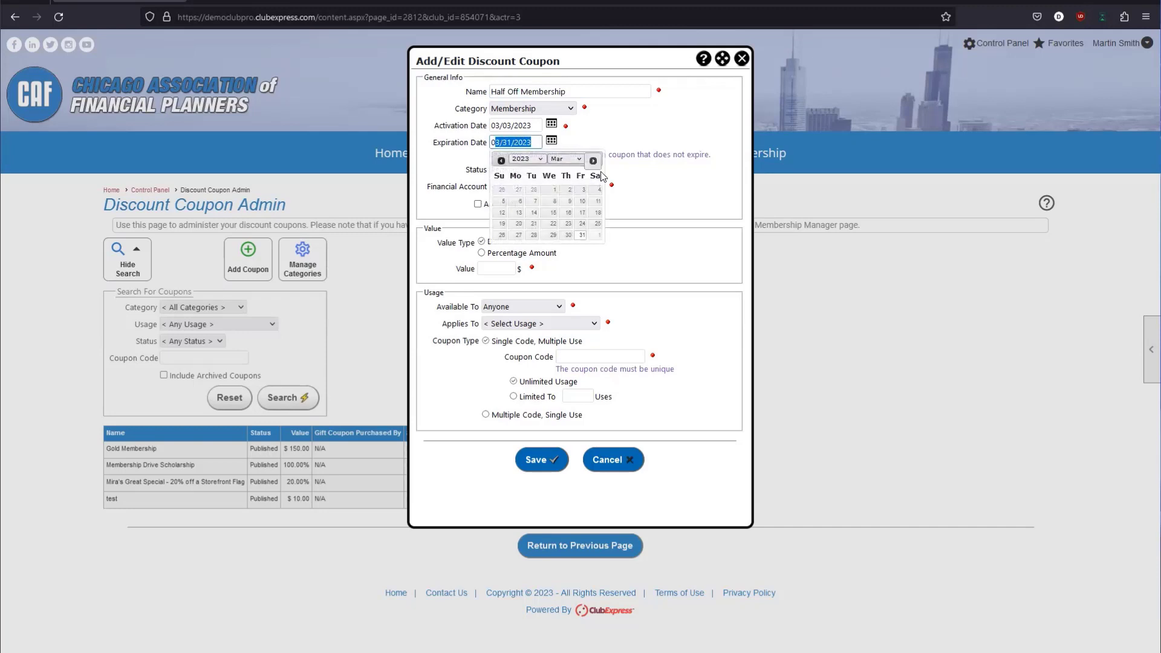
{"action": "left_click", "coordinate": [596, 235]}
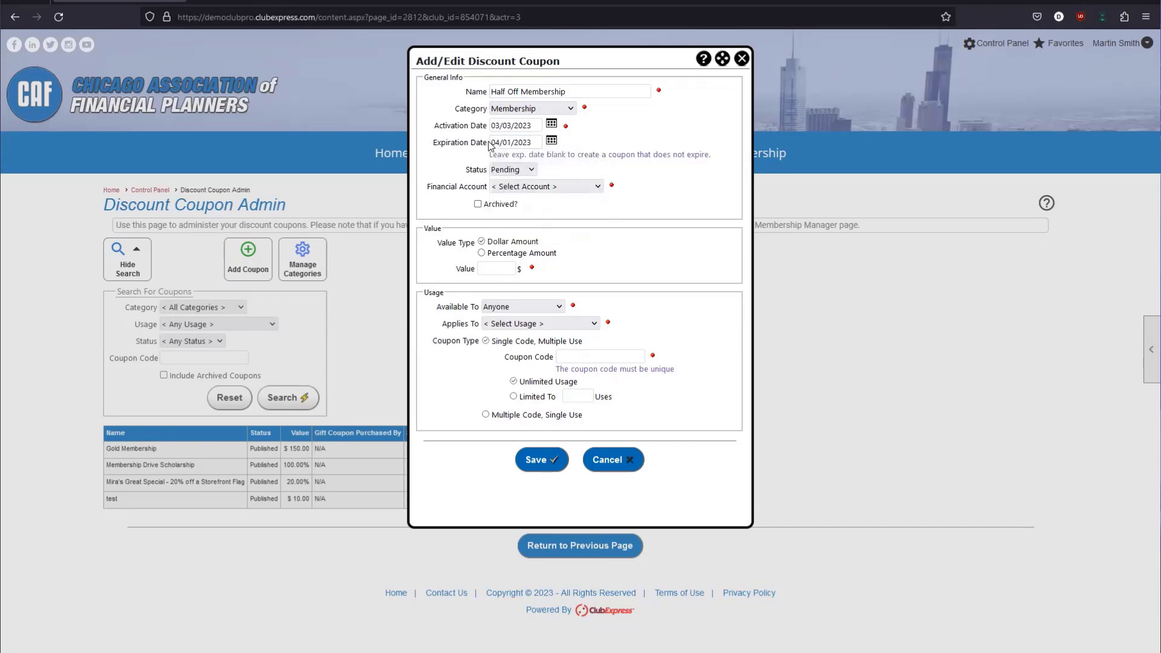
{"action": "left_click_drag", "start_coordinate": [491, 143], "coordinate": [539, 143]}
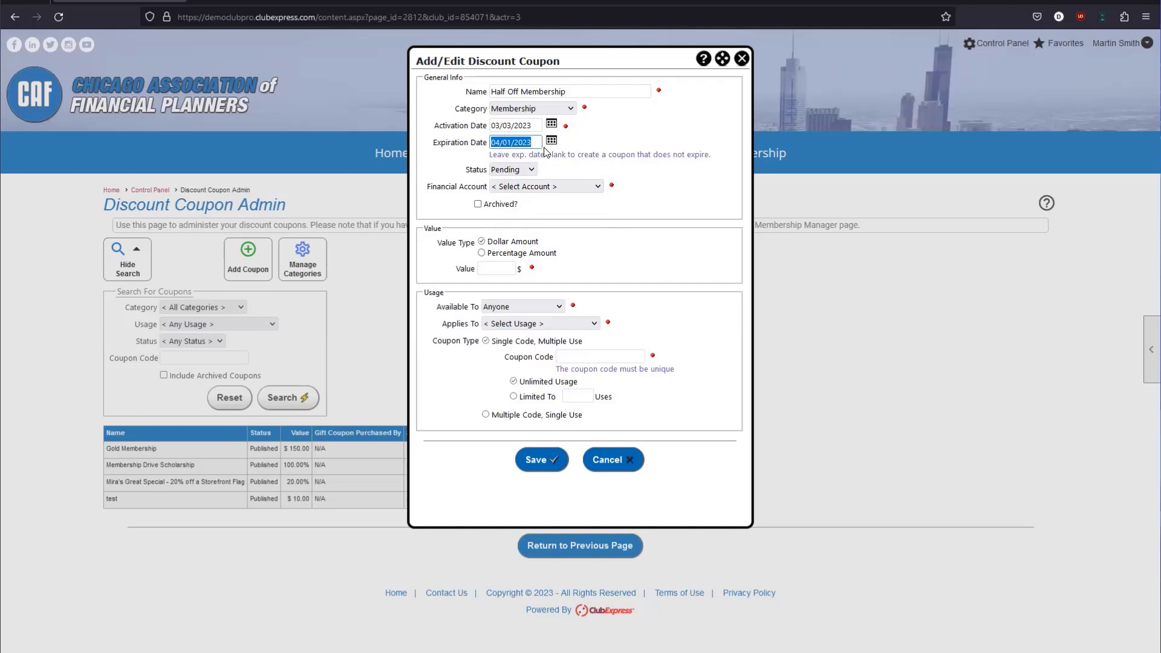
Keep the coupon status as Pending and bring up the financial account choices.
{"action": "left_click", "coordinate": [525, 173]}
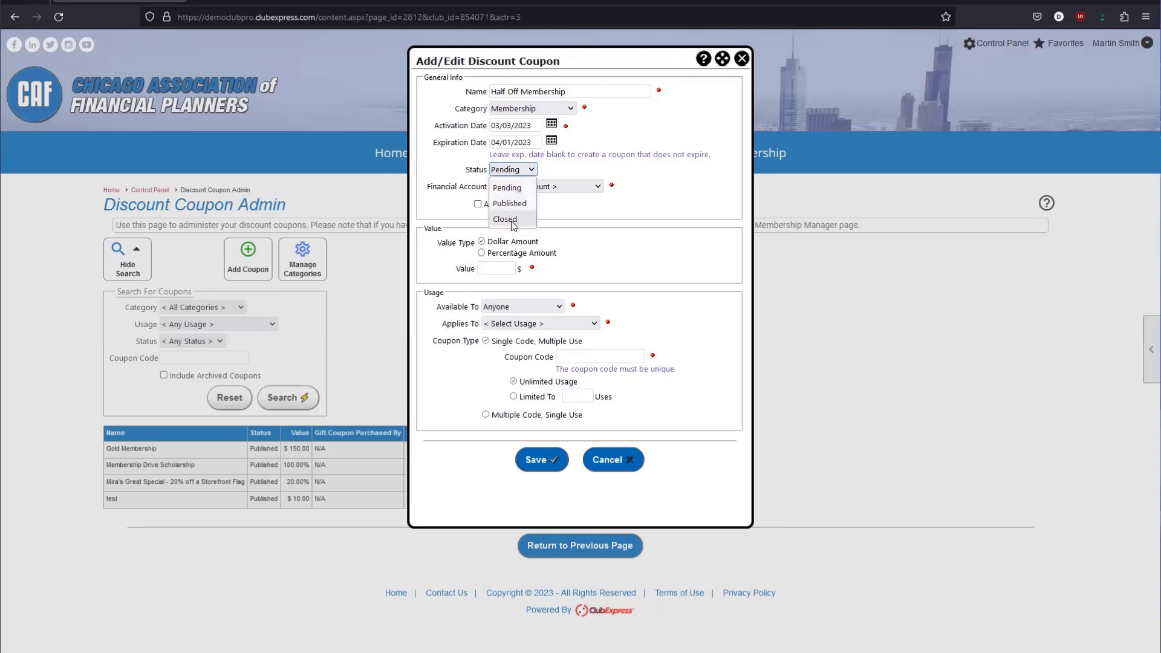
{"action": "left_click", "coordinate": [522, 188]}
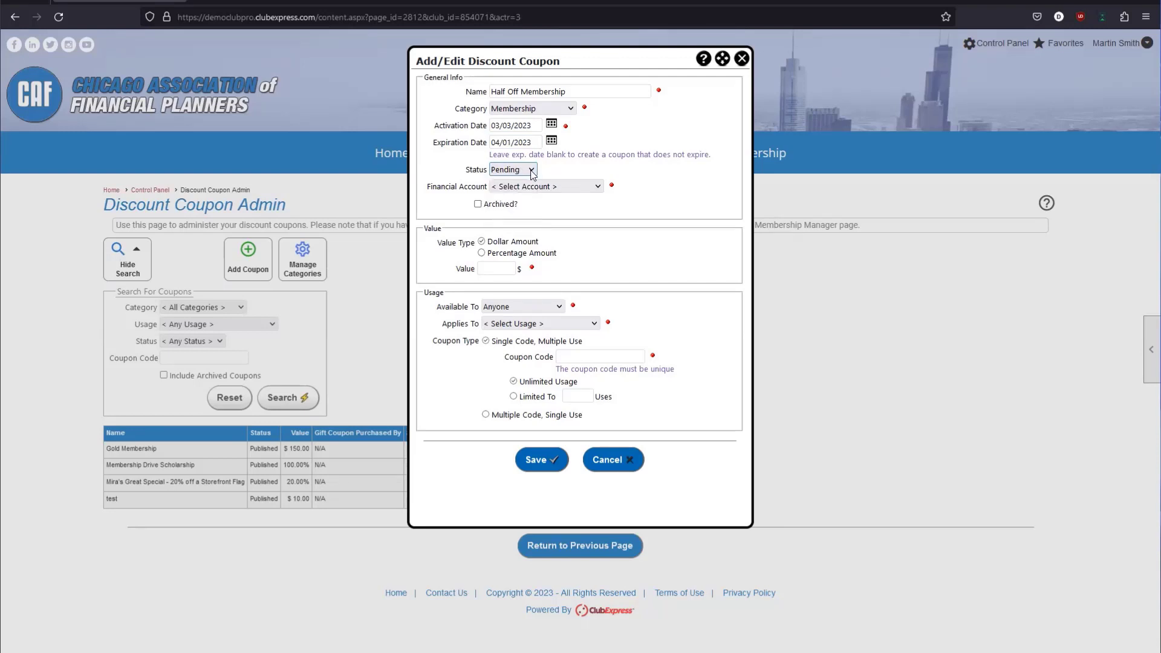
{"action": "left_click", "coordinate": [433, 191]}
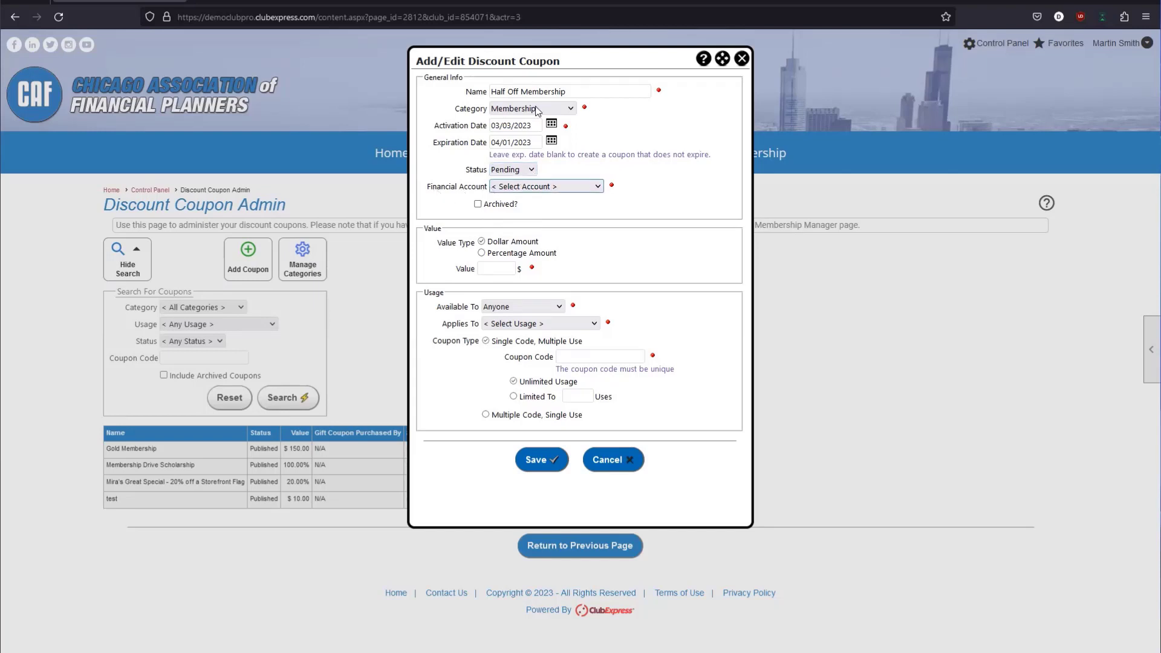
{"action": "left_click", "coordinate": [511, 189]}
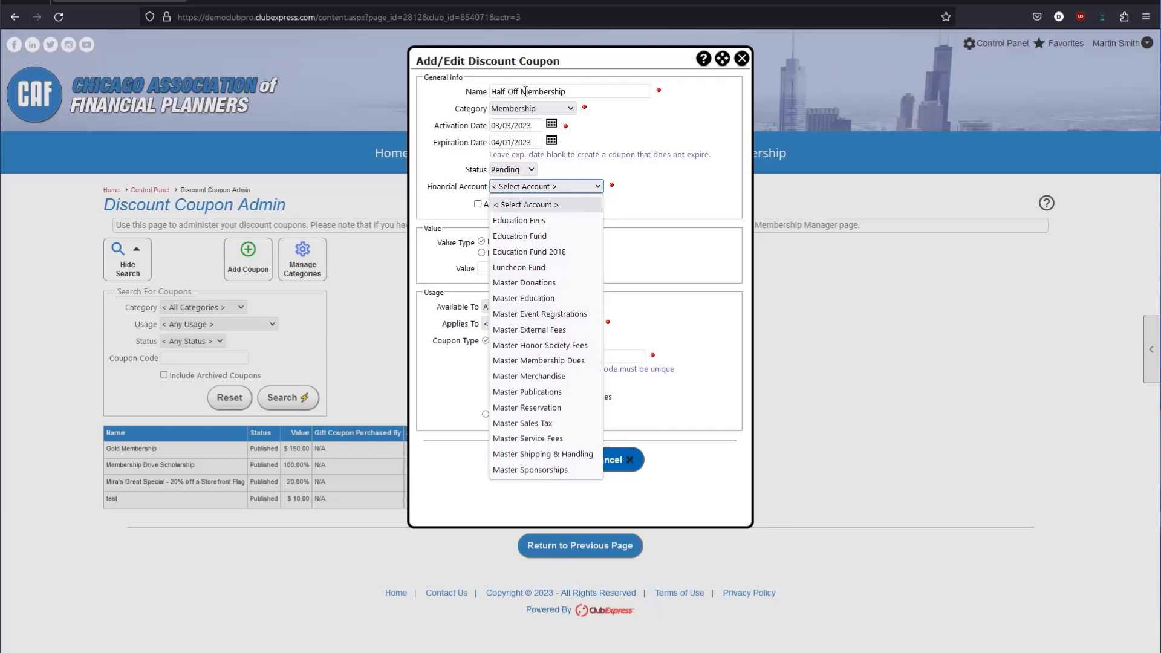
Select Master Membership Dues as the financial account, then review the archive and expiration fields.
{"action": "left_click", "coordinate": [535, 363]}
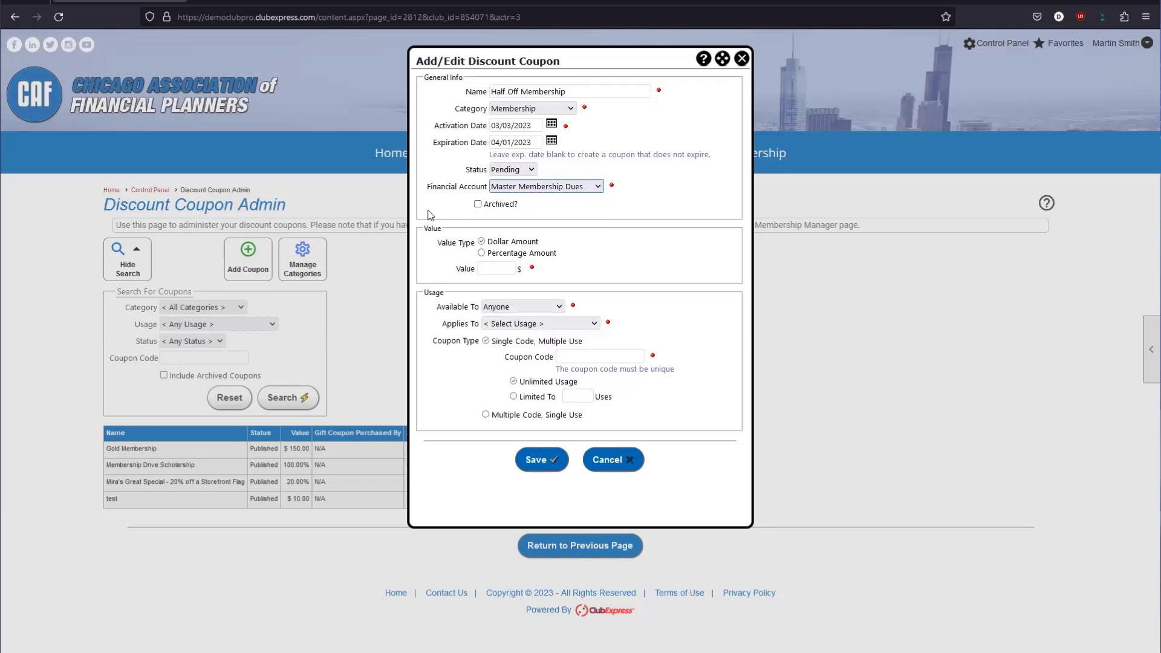
{"action": "double_click", "coordinate": [440, 192]}
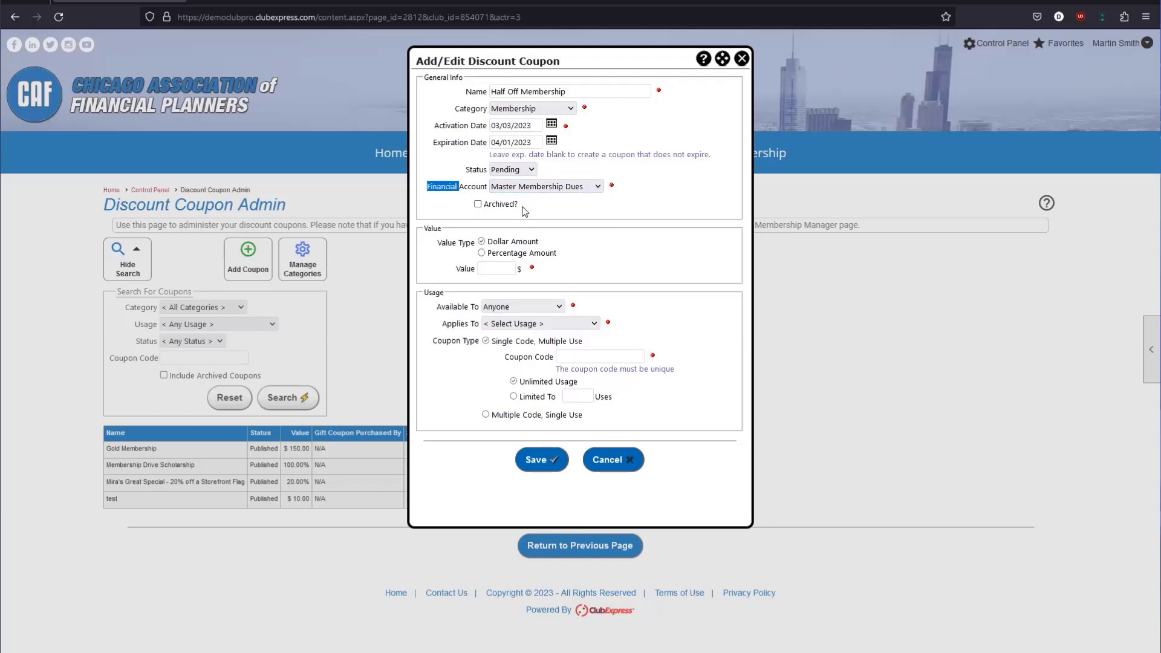
{"action": "left_click_drag", "start_coordinate": [523, 207], "coordinate": [491, 222]}
{"action": "left_click", "coordinate": [489, 225]}
{"action": "left_click_drag", "start_coordinate": [539, 142], "coordinate": [488, 148]}
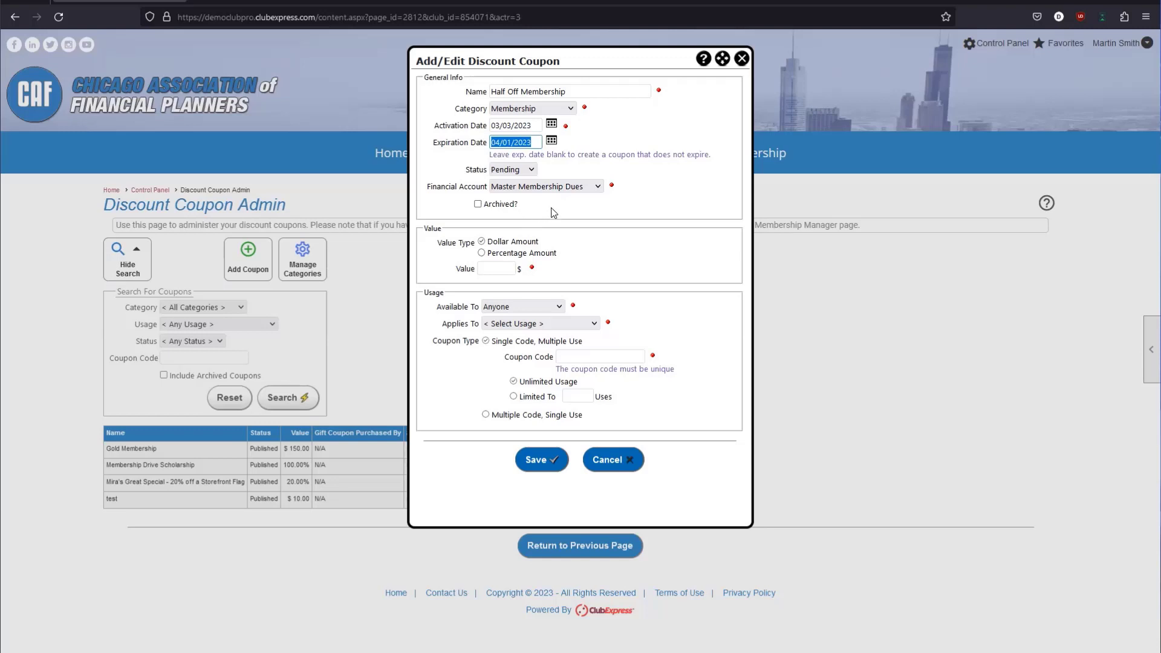
Reconfirm the coupon status as Pending.
{"action": "left_click", "coordinate": [587, 205]}
{"action": "left_click", "coordinate": [521, 171]}
{"action": "left_click", "coordinate": [448, 174]}
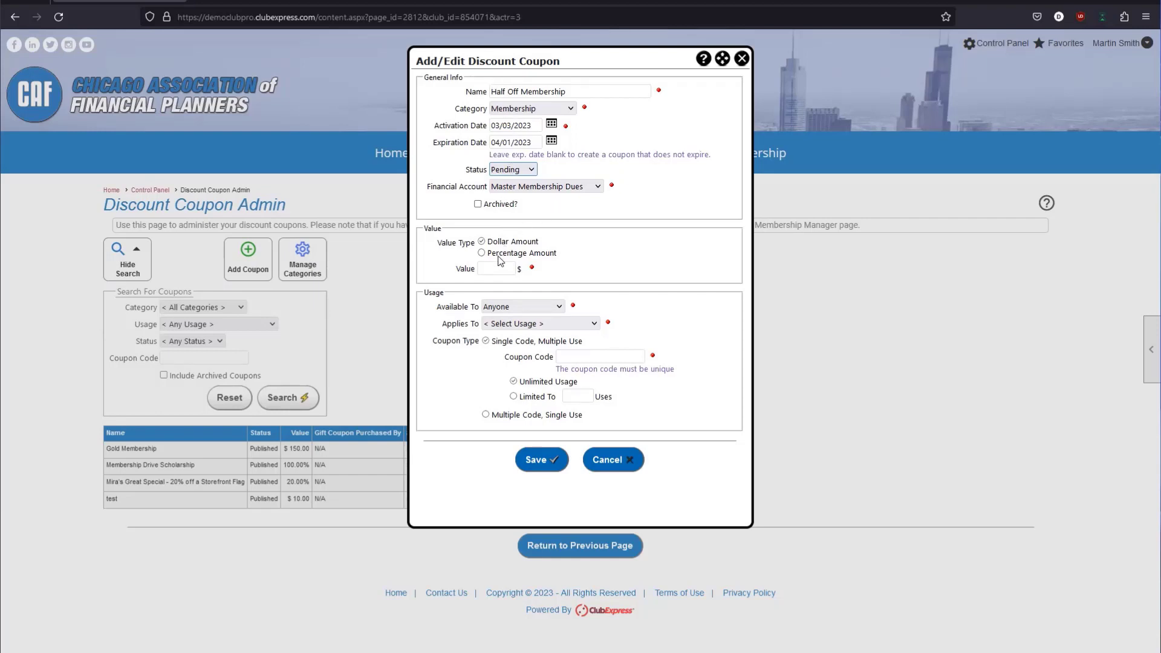
Enter 75, switch to Percentage Amount, and change the value to 50.
{"action": "left_click", "coordinate": [499, 273]}
{"action": "type", "text": "75"}
{"action": "left_click", "coordinate": [482, 254]}
{"action": "left_click_drag", "start_coordinate": [482, 269], "coordinate": [539, 273]}
{"action": "type", "text": "50"}
{"action": "left_click", "coordinate": [585, 275]}
Try a 100% discount value, then restore it to 50.00%.
{"action": "double_click", "coordinate": [490, 269]}
{"action": "type", "text": "100"}
{"action": "left_click", "coordinate": [546, 279]}
{"action": "double_click", "coordinate": [502, 268]}
{"action": "type", "text": "50"}
{"action": "left_click", "coordinate": [552, 281]}
{"action": "left_click_drag", "start_coordinate": [496, 270], "coordinate": [531, 266]}
{"action": "left_click", "coordinate": [480, 271]}
Review the Value and Usage sections and show the Available To choices.
{"action": "left_click_drag", "start_coordinate": [424, 228], "coordinate": [439, 228]}
{"action": "left_click_drag", "start_coordinate": [426, 294], "coordinate": [438, 291]}
{"action": "left_click", "coordinate": [440, 310]}
{"action": "left_click_drag", "start_coordinate": [439, 310], "coordinate": [480, 309]}
{"action": "left_click", "coordinate": [507, 309]}
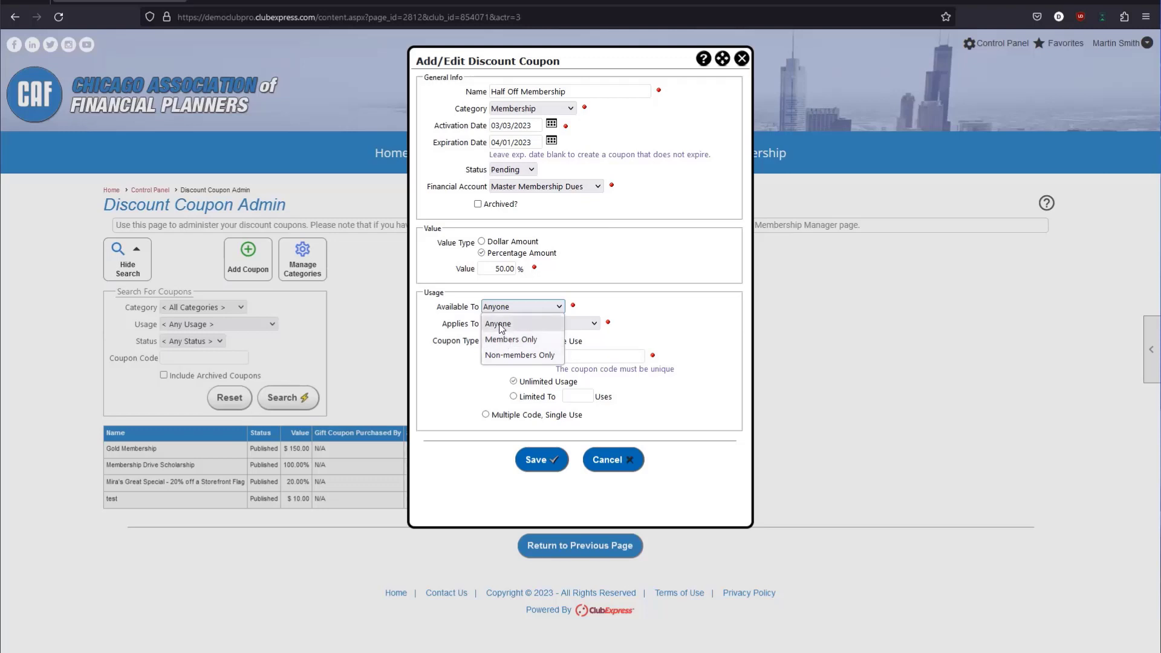
Leave Available To on Anyone and display the Applies To options.
{"action": "left_click", "coordinate": [500, 326]}
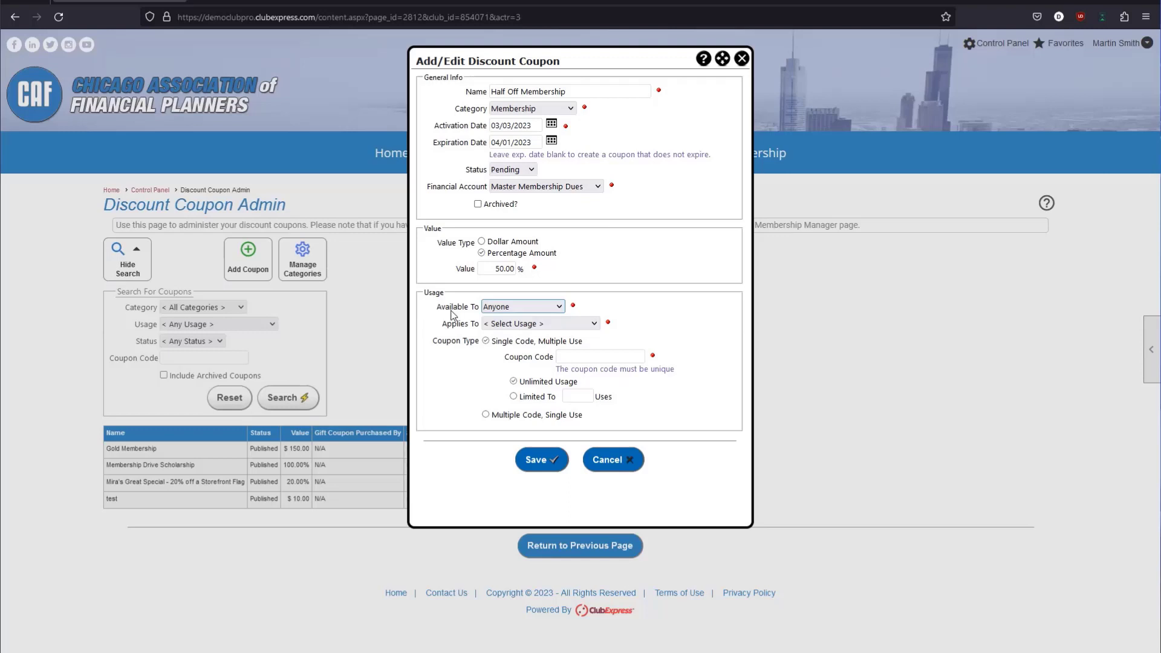
{"action": "left_click", "coordinate": [504, 307]}
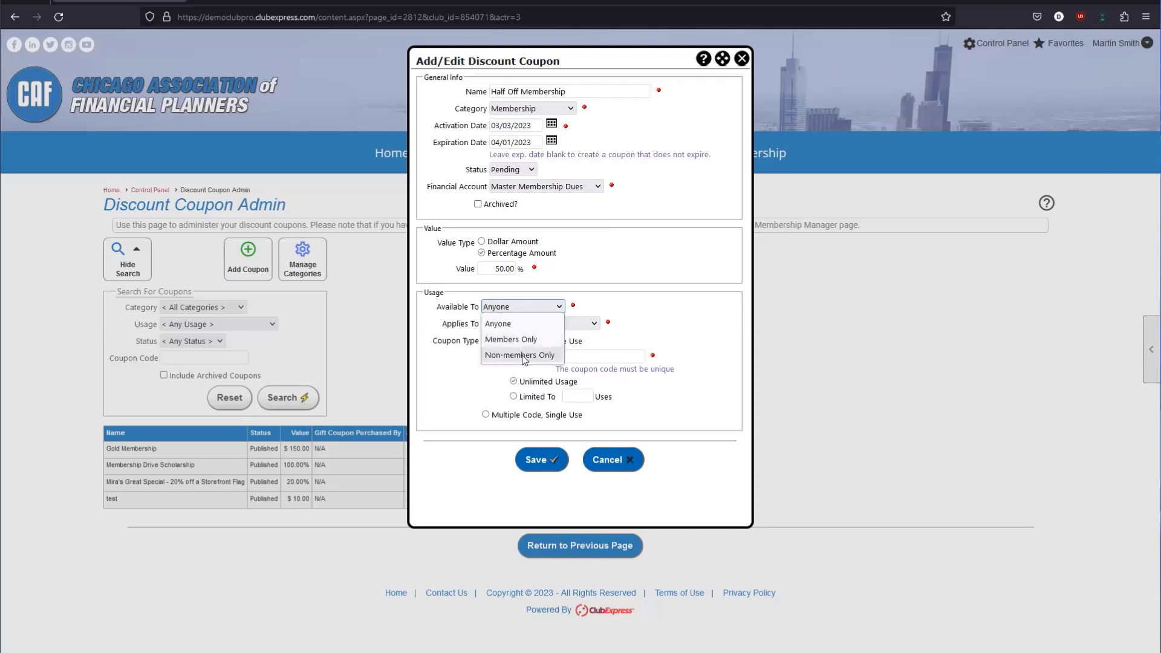
{"action": "left_click", "coordinate": [644, 332]}
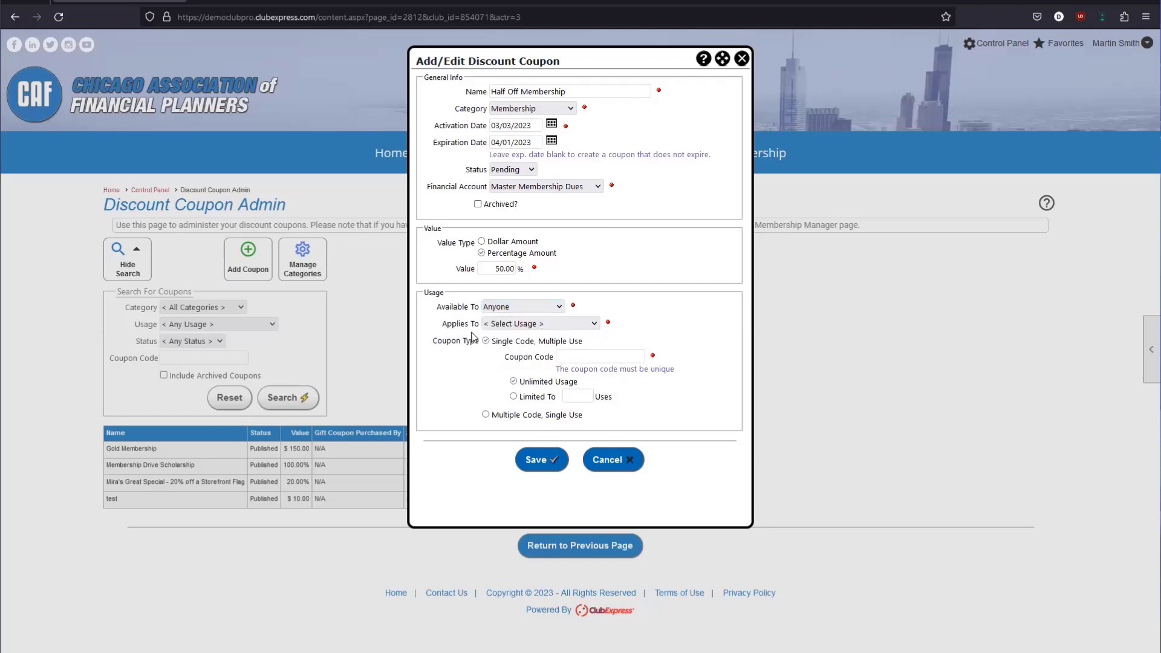
{"action": "left_click_drag", "start_coordinate": [442, 326], "coordinate": [478, 327]}
{"action": "left_click", "coordinate": [519, 325]}
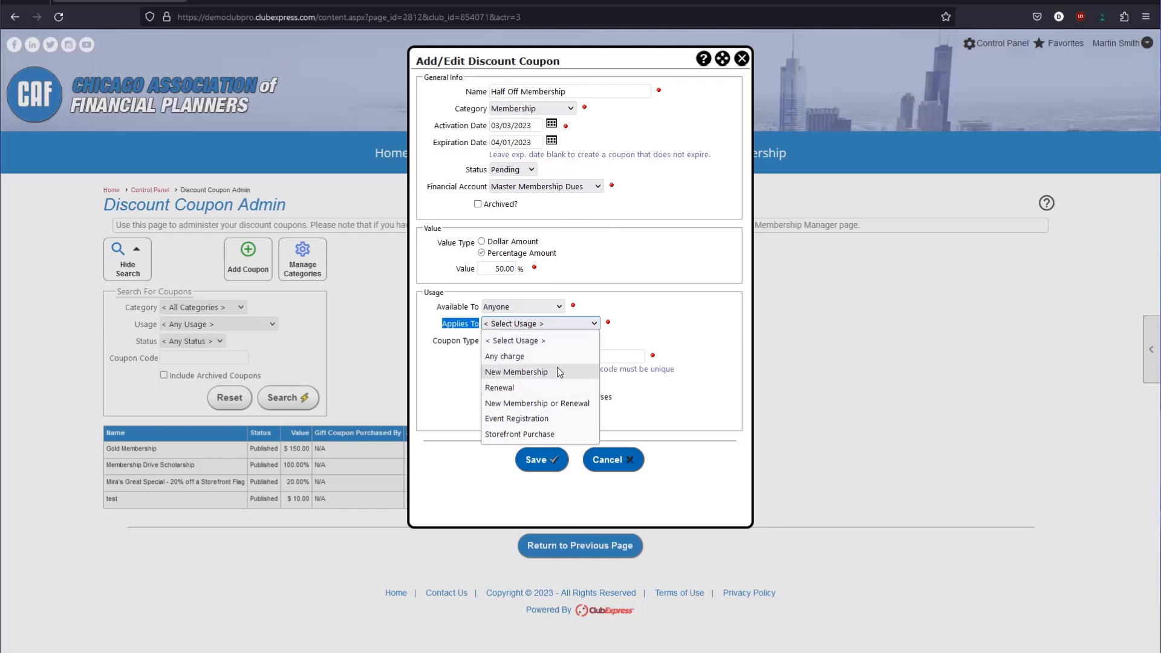
Choose New Membership under Applies To, revealing the coupon type options.
{"action": "left_click", "coordinate": [678, 219]}
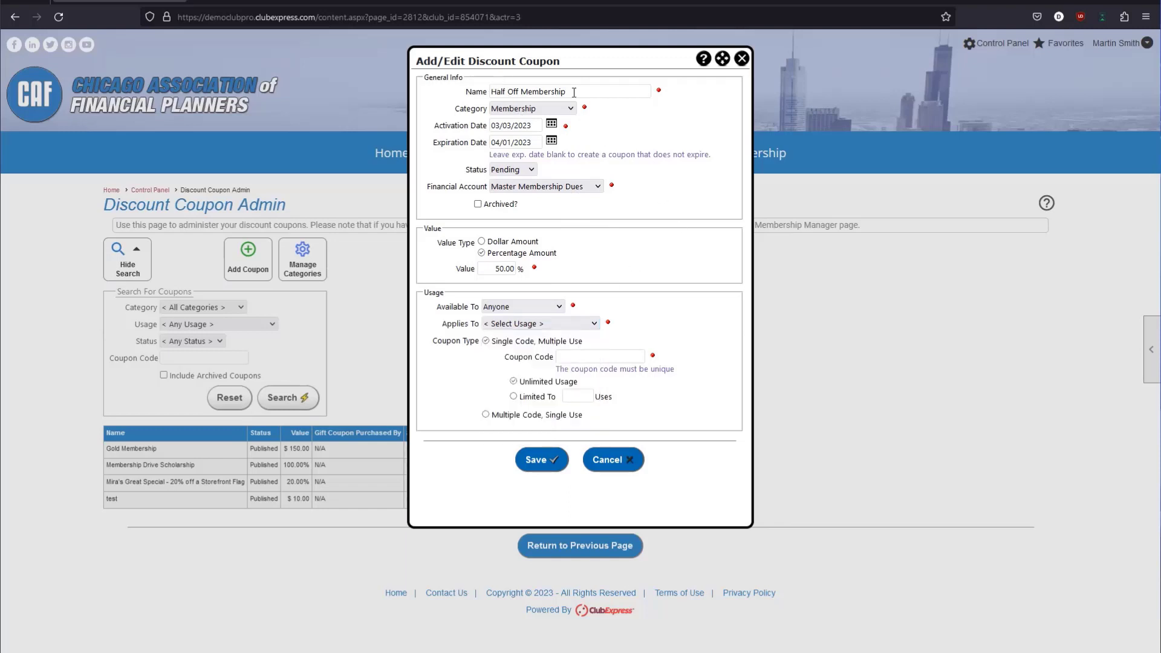
{"action": "left_click_drag", "start_coordinate": [574, 92], "coordinate": [482, 103]}
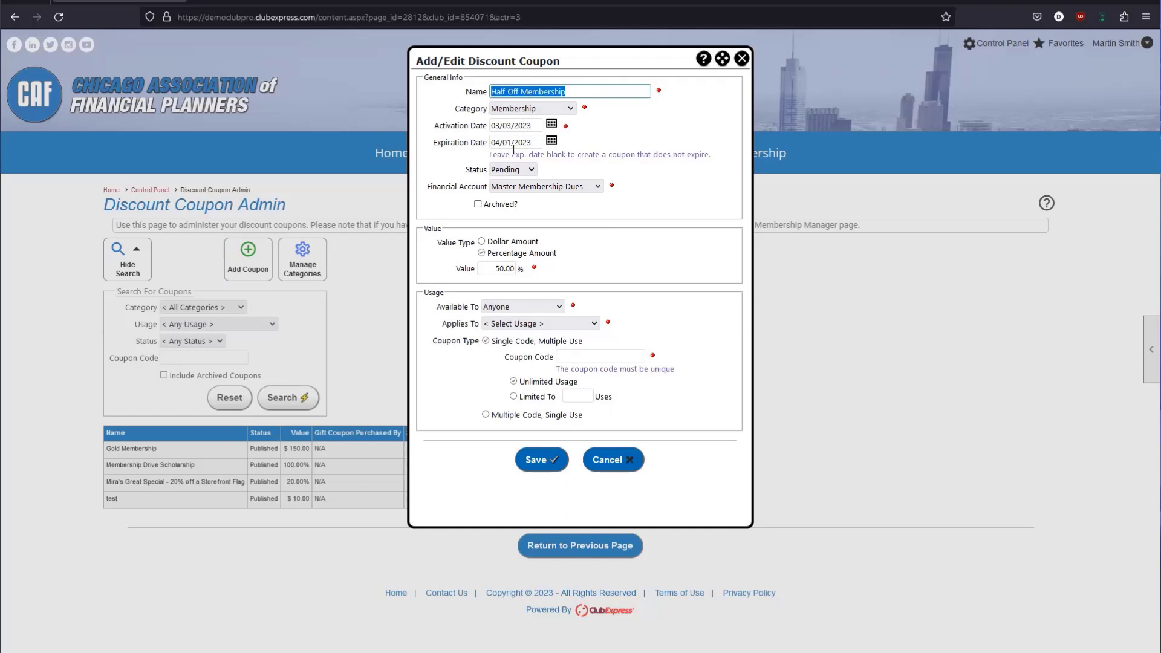
{"action": "left_click", "coordinate": [581, 89]}
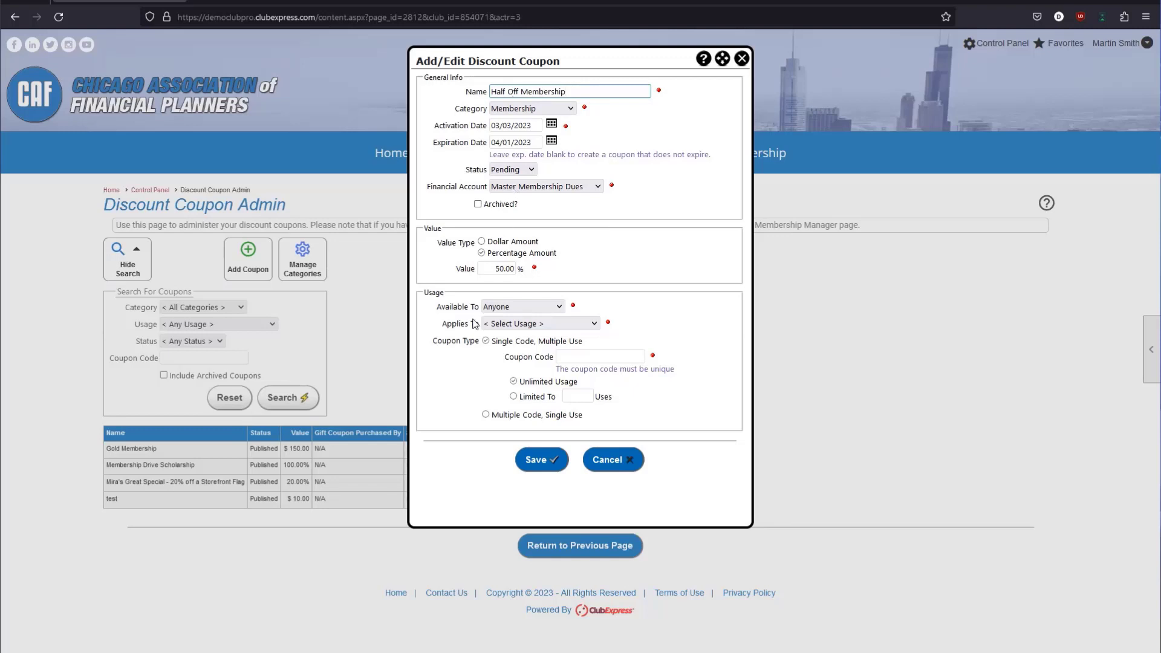
{"action": "left_click", "coordinate": [532, 324]}
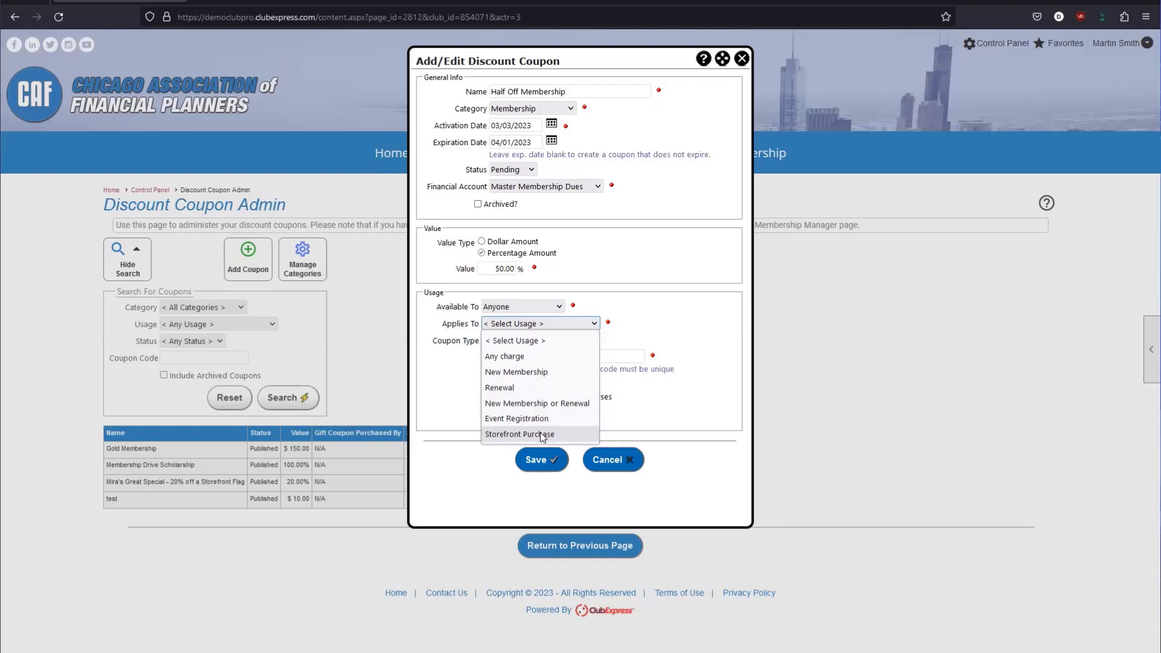
{"action": "left_click", "coordinate": [500, 373]}
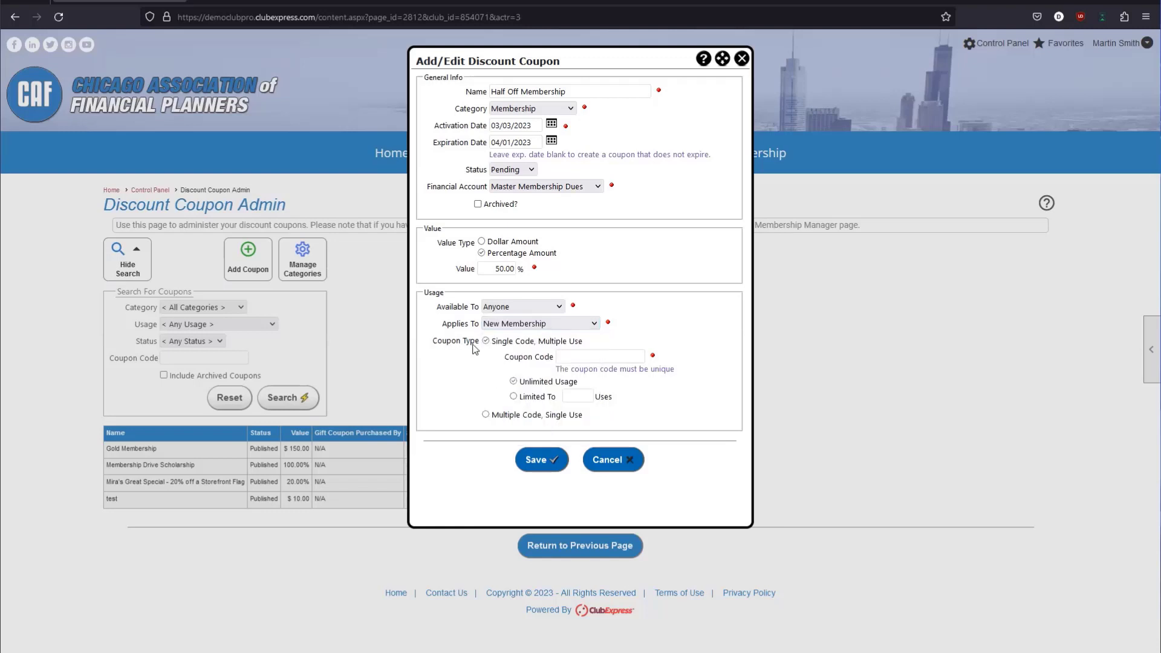
{"action": "triple_click", "coordinate": [480, 348]}
Compare the coupon type options and settle on Single Code, Multiple Use.
{"action": "left_click_drag", "start_coordinate": [491, 341], "coordinate": [535, 342]}
{"action": "left_click", "coordinate": [508, 414]}
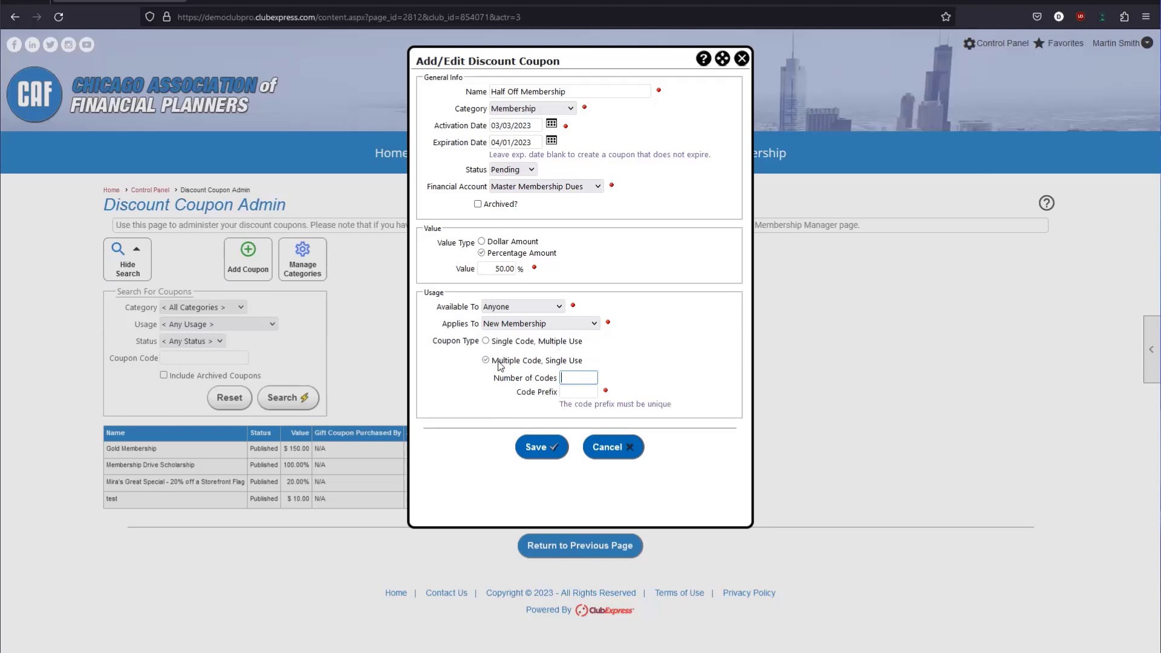
{"action": "left_click", "coordinate": [495, 342]}
{"action": "left_click", "coordinate": [505, 415]}
{"action": "left_click", "coordinate": [487, 342]}
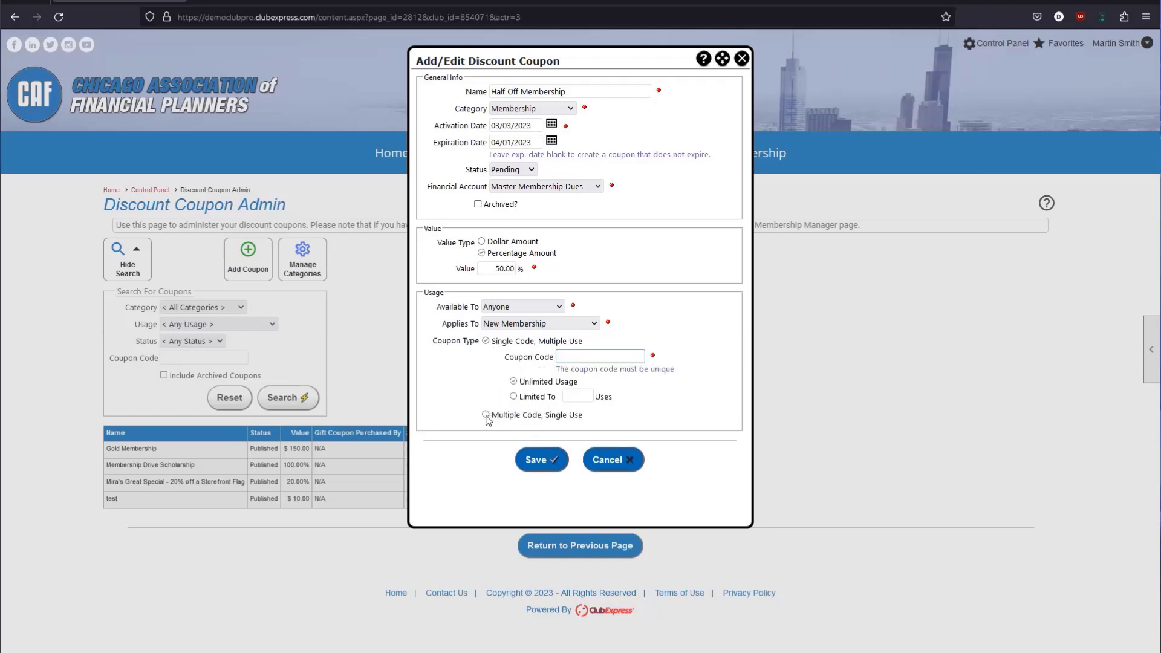
{"action": "left_click", "coordinate": [486, 415]}
{"action": "left_click", "coordinate": [486, 342]}
Enter HalfOff as the coupon code.
{"action": "left_click_drag", "start_coordinate": [504, 357], "coordinate": [553, 362]}
{"action": "left_click", "coordinate": [568, 358]}
{"action": "type", "text": "HalfOff"}
{"action": "left_click_drag", "start_coordinate": [598, 359], "coordinate": [556, 363]}
{"action": "left_click", "coordinate": [569, 358]}
{"action": "left_click_drag", "start_coordinate": [557, 358], "coordinate": [586, 356]}
{"action": "left_click", "coordinate": [590, 356]}
Switch usage from Unlimited to Limited To 50 uses.
{"action": "left_click_drag", "start_coordinate": [519, 382], "coordinate": [582, 383]}
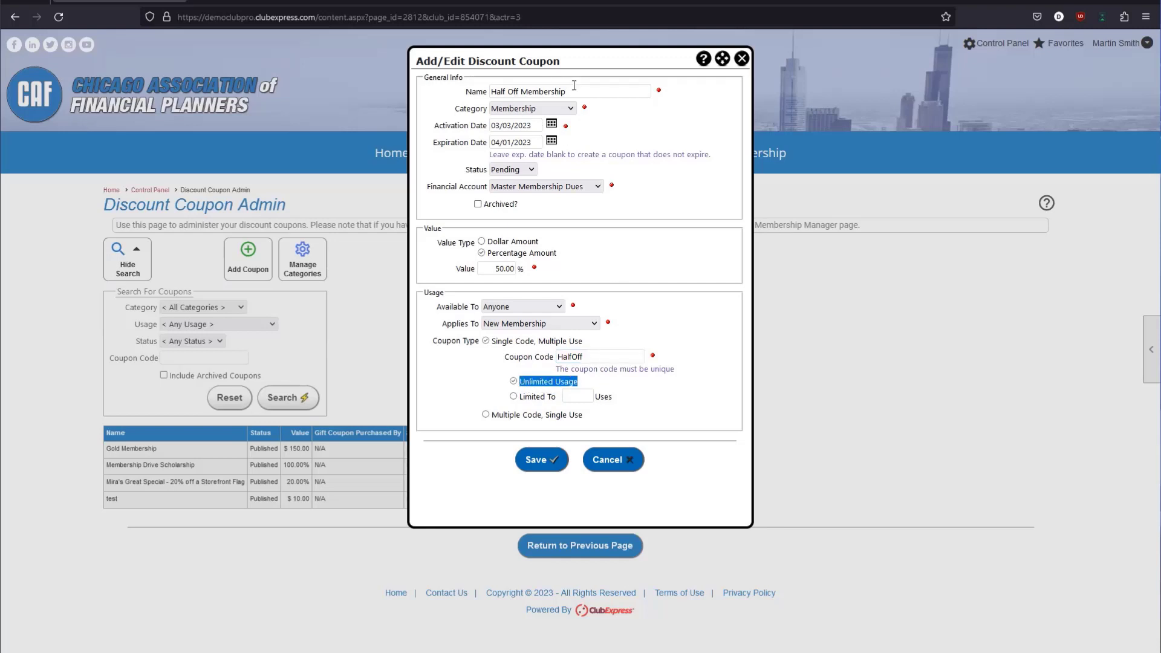
{"action": "left_click", "coordinate": [513, 397]}
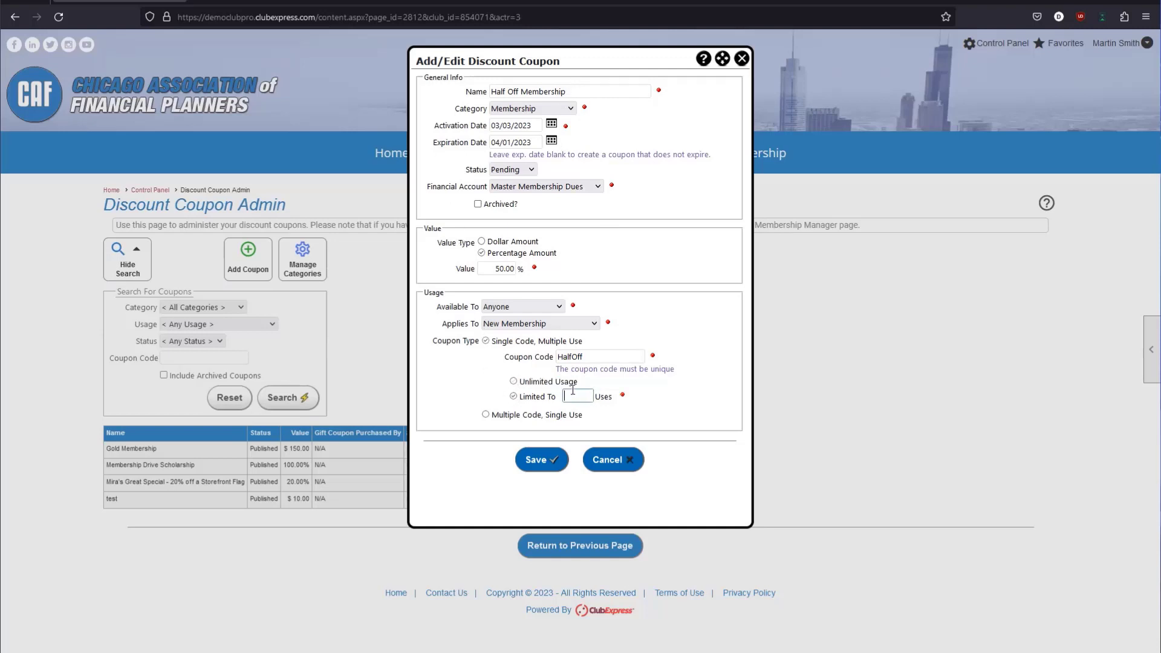
{"action": "type", "text": "10"}
{"action": "left_click", "coordinate": [604, 437]}
{"action": "left_click_drag", "start_coordinate": [597, 355], "coordinate": [551, 362]}
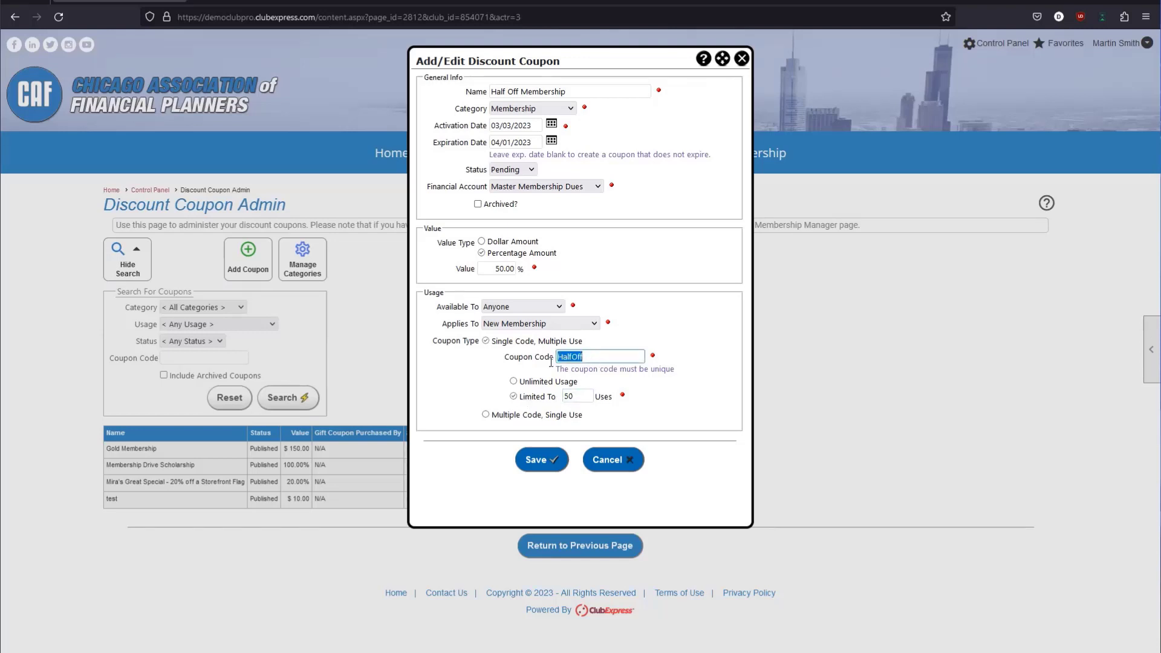
{"action": "left_click_drag", "start_coordinate": [588, 397], "coordinate": [551, 396]}
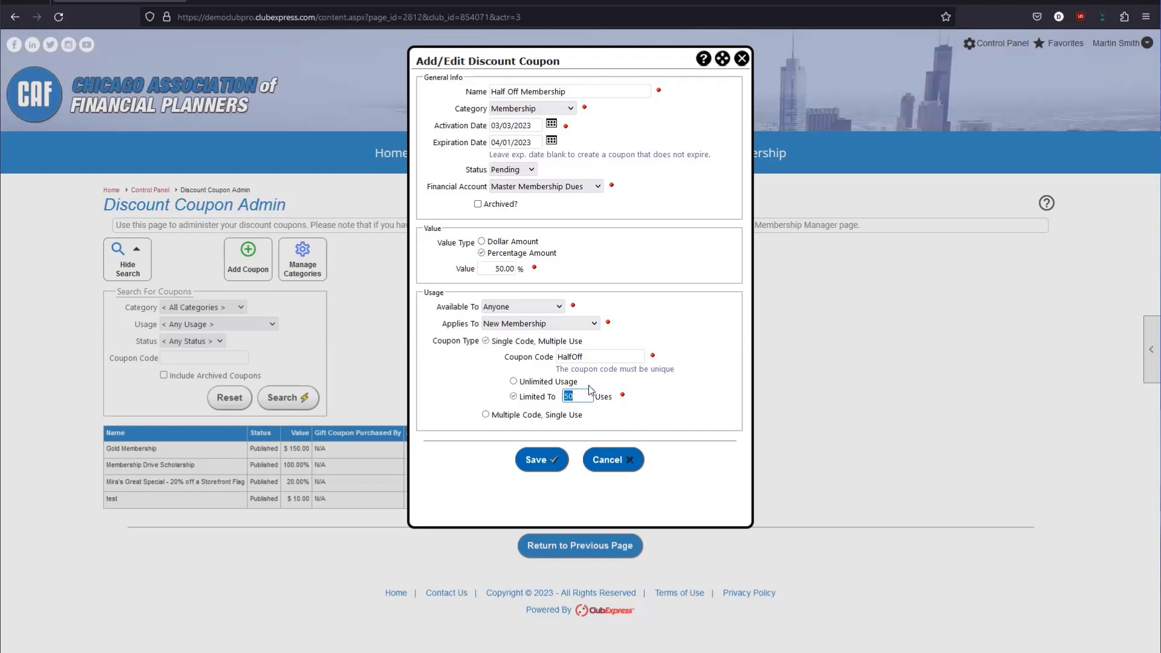
{"action": "left_click_drag", "start_coordinate": [602, 358], "coordinate": [560, 369]}
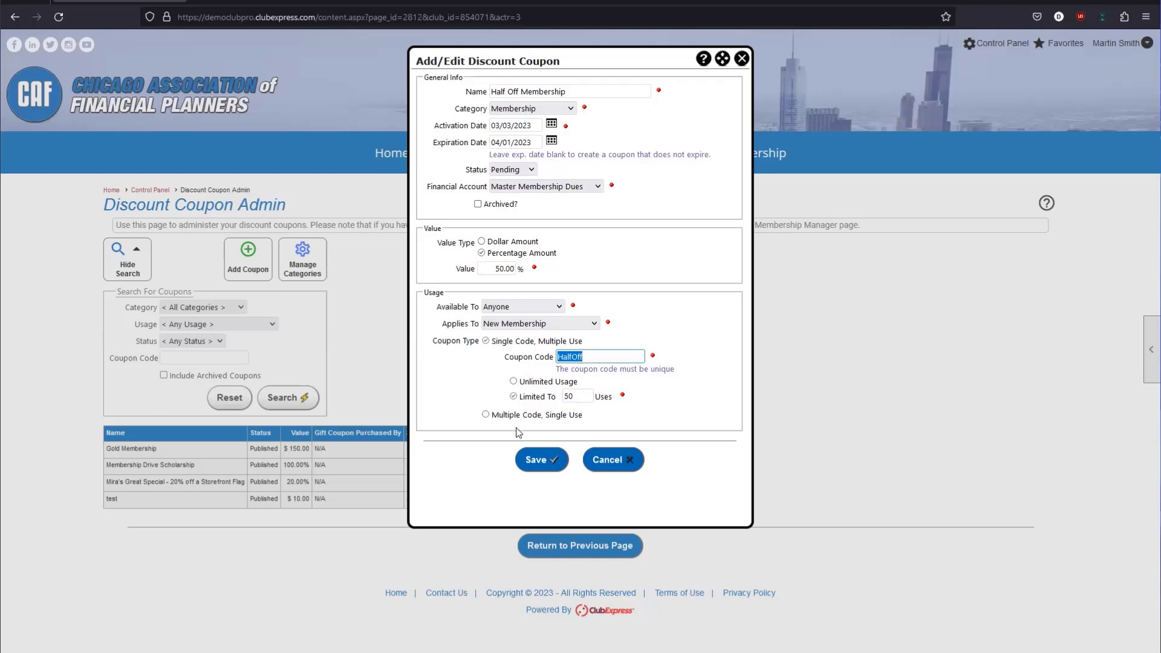
Switch the coupon to multiple single-use codes: 10 codes with the prefix HALF.
{"action": "left_click", "coordinate": [485, 415]}
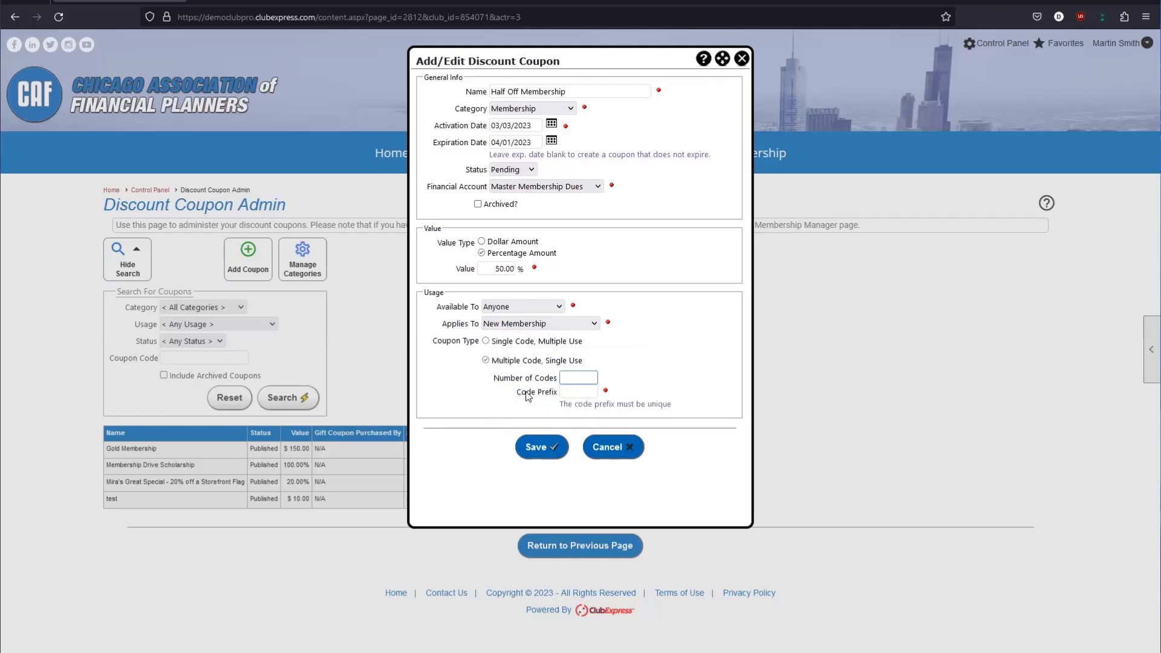
{"action": "left_click_drag", "start_coordinate": [515, 393], "coordinate": [559, 399]}
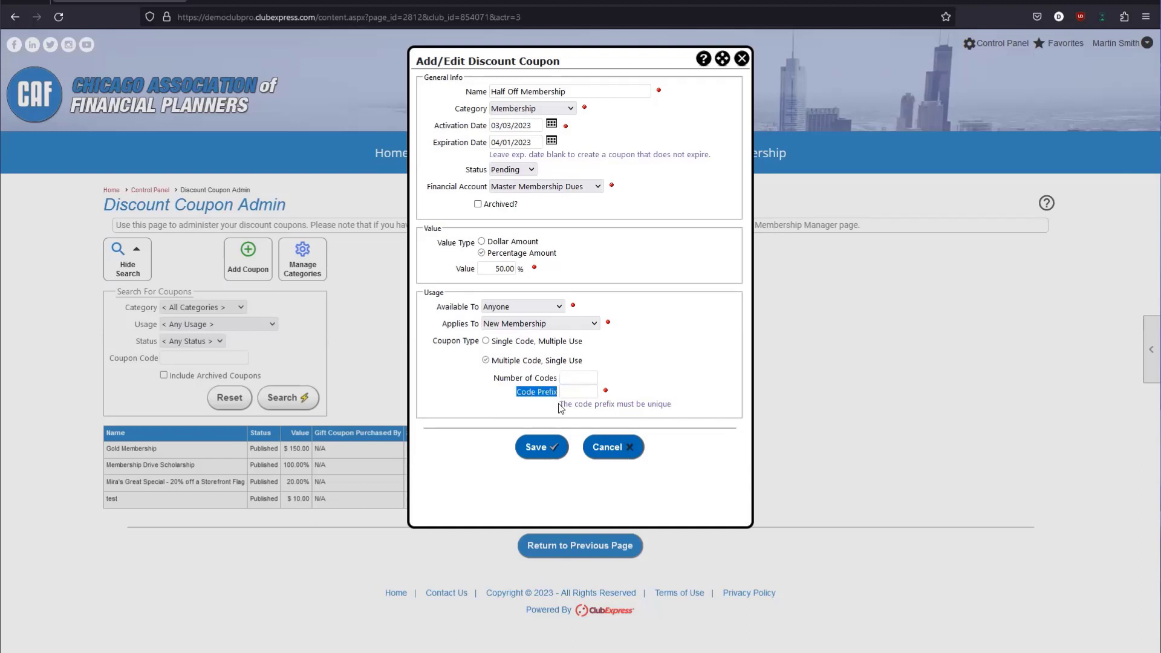
{"action": "left_click", "coordinate": [570, 394]}
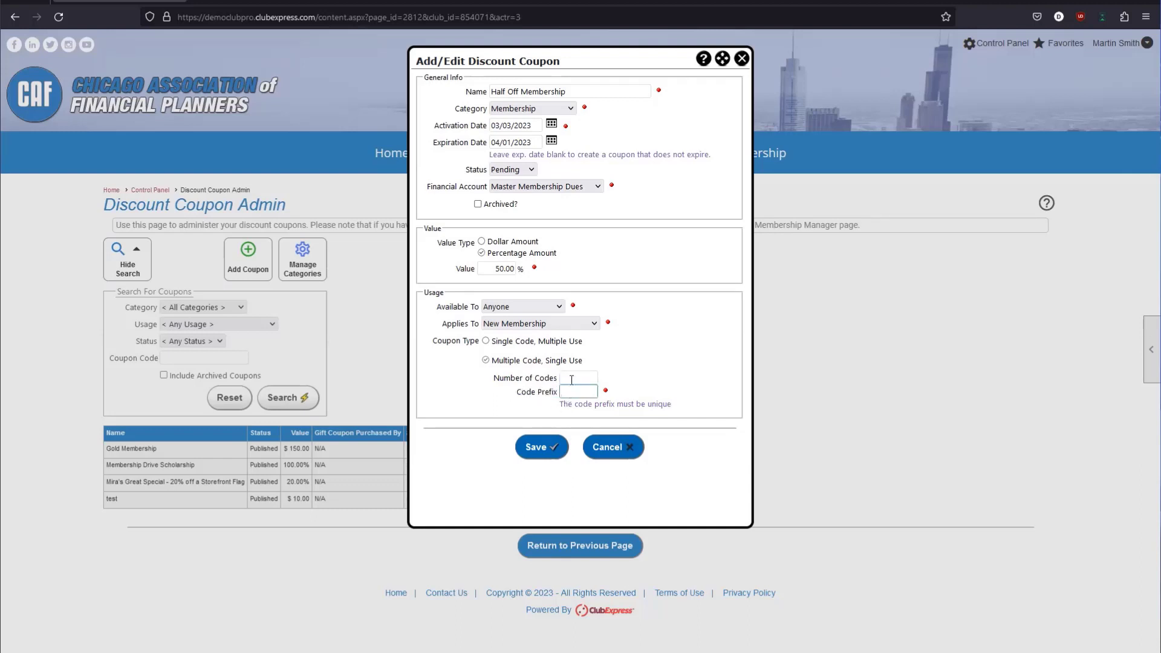
{"action": "left_click", "coordinate": [573, 374]}
{"action": "type", "text": "10"}
{"action": "left_click", "coordinate": [578, 391]}
{"action": "type", "text": "HALF"}
{"action": "left_click", "coordinate": [633, 347]}
Save the Half Off Membership coupon so it appears Pending at 50.00%.
{"action": "left_click_drag", "start_coordinate": [493, 361], "coordinate": [600, 360]}
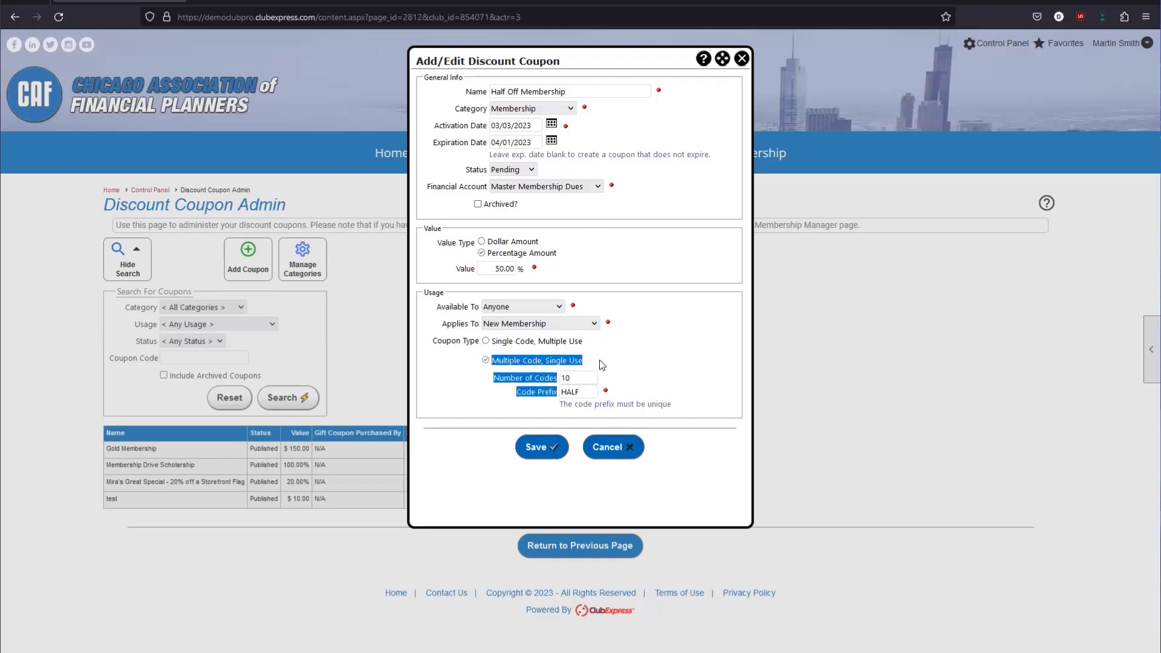
{"action": "left_click", "coordinate": [600, 361]}
{"action": "double_click", "coordinate": [570, 392]}
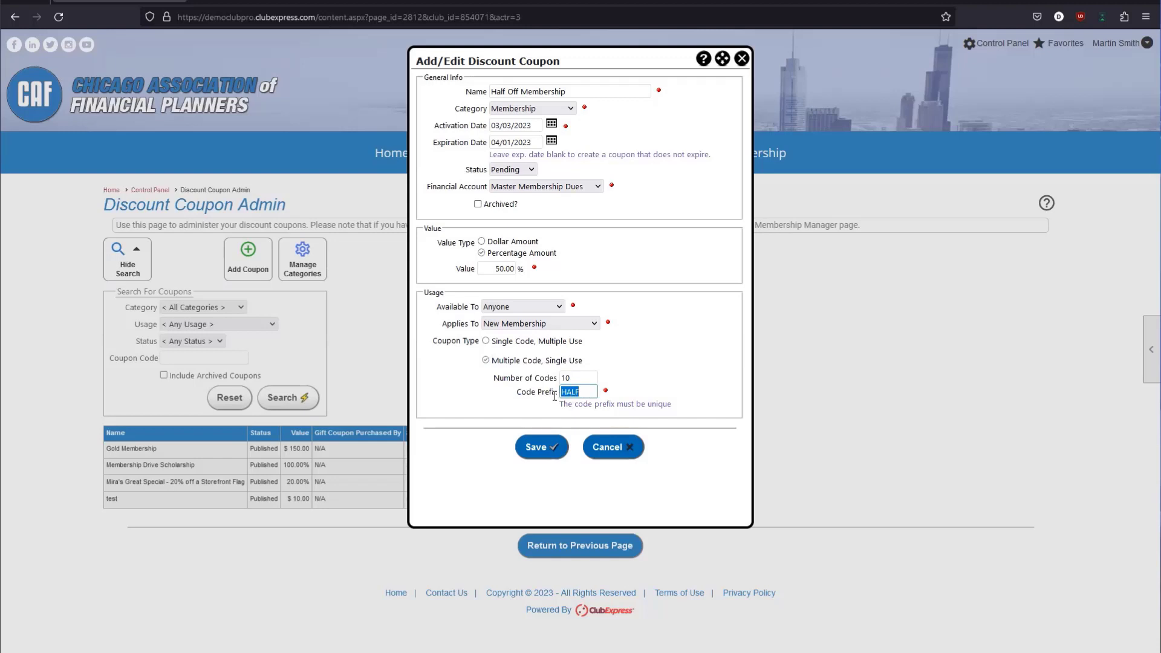
{"action": "left_click", "coordinate": [538, 402]}
{"action": "left_click", "coordinate": [529, 450]}
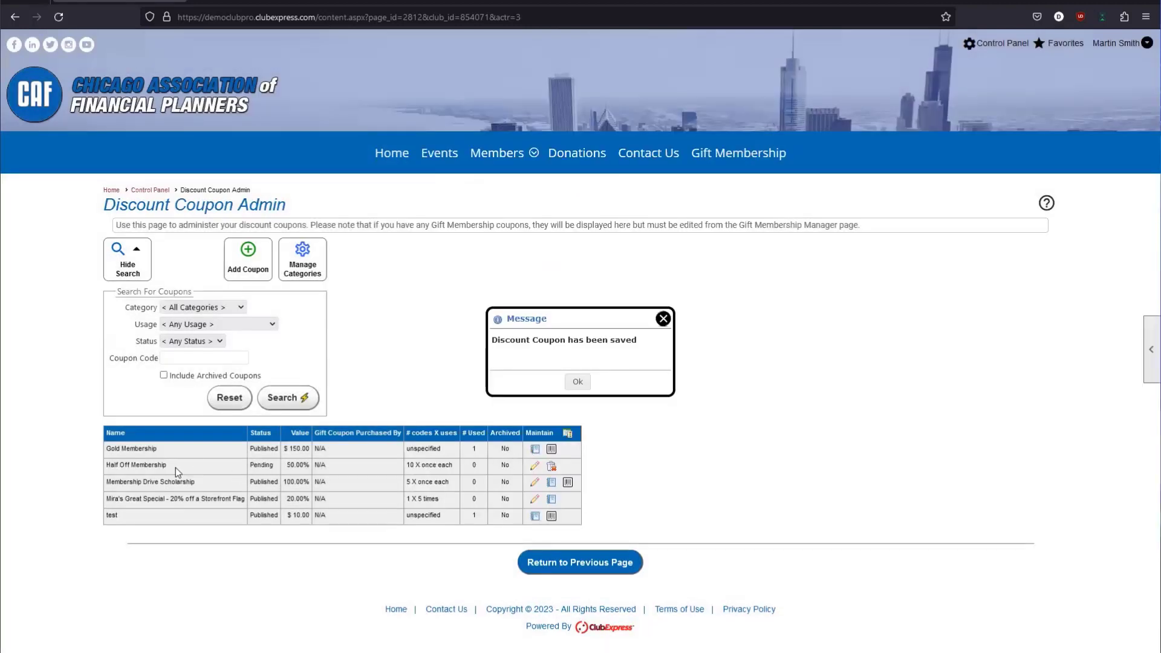
Review the new Half Off Membership row: Pending status, 50.00% value, N/A purchaser.
{"action": "left_click_drag", "start_coordinate": [176, 467], "coordinate": [101, 465]}
{"action": "left_click", "coordinate": [109, 466]}
{"action": "double_click", "coordinate": [262, 465]}
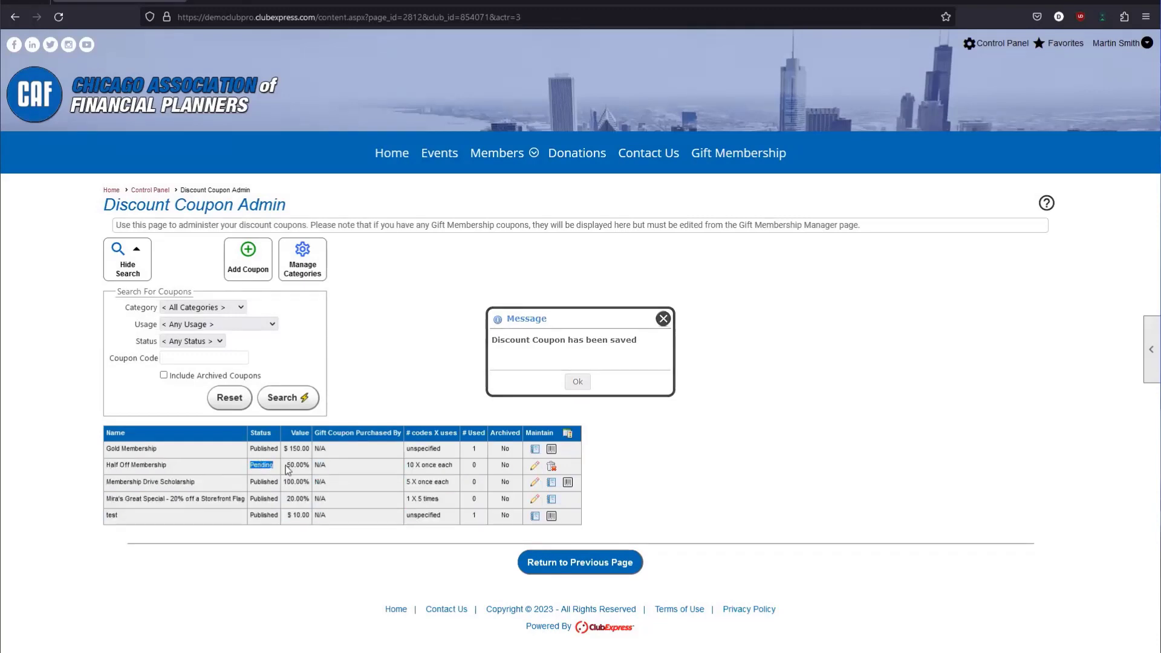
{"action": "left_click_drag", "start_coordinate": [288, 470], "coordinate": [310, 468]}
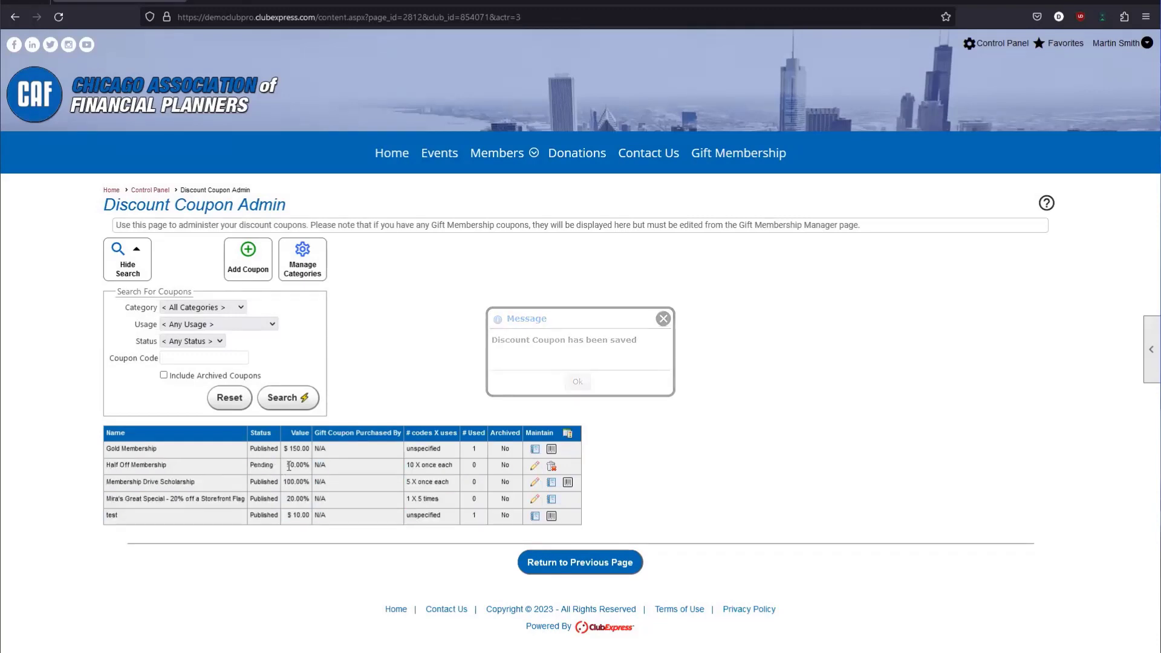
{"action": "left_click", "coordinate": [336, 463]}
{"action": "left_click_drag", "start_coordinate": [346, 433], "coordinate": [415, 434]}
{"action": "left_click_drag", "start_coordinate": [314, 482], "coordinate": [321, 487]}
{"action": "left_click", "coordinate": [347, 482]}
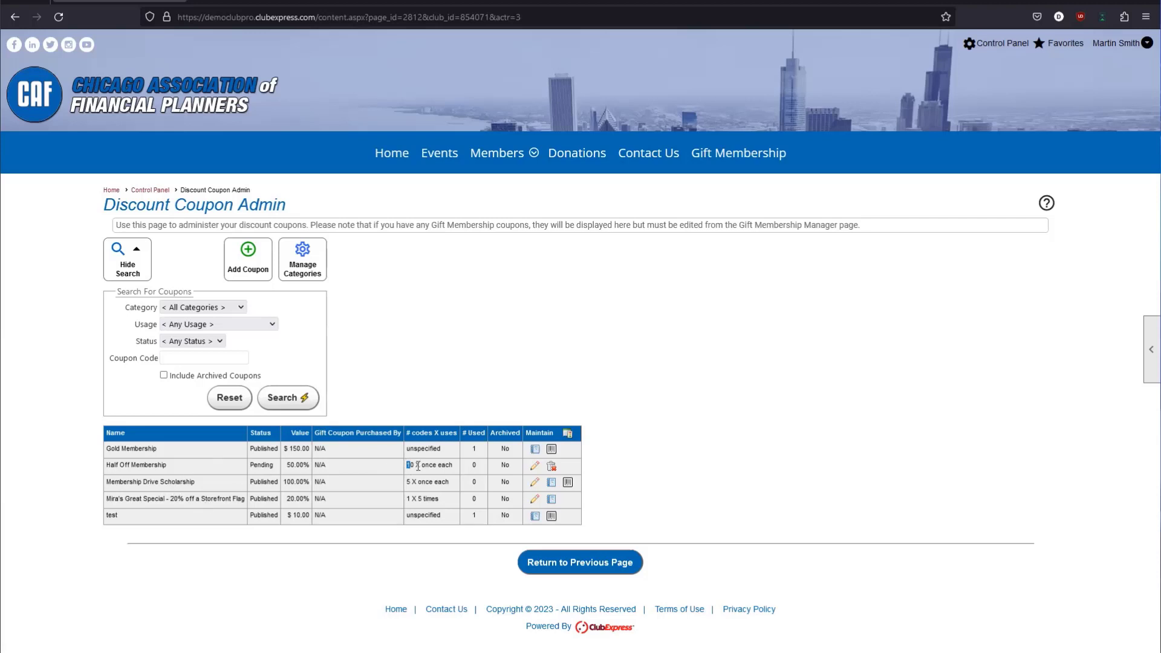
Compare its '10 X once each' usage and zero uses with Gold Membership, then edit it.
{"action": "left_click_drag", "start_coordinate": [406, 465], "coordinate": [452, 468]}
{"action": "left_click", "coordinate": [452, 468]}
{"action": "left_click_drag", "start_coordinate": [406, 468], "coordinate": [478, 469]}
{"action": "left_click", "coordinate": [426, 468]}
{"action": "double_click", "coordinate": [428, 449]}
{"action": "triple_click", "coordinate": [139, 449]}
{"action": "double_click", "coordinate": [416, 448]}
{"action": "left_click", "coordinate": [427, 465]}
{"action": "left_click_drag", "start_coordinate": [470, 465], "coordinate": [483, 464]}
{"action": "left_click", "coordinate": [515, 471]}
{"action": "left_click", "coordinate": [536, 467]}
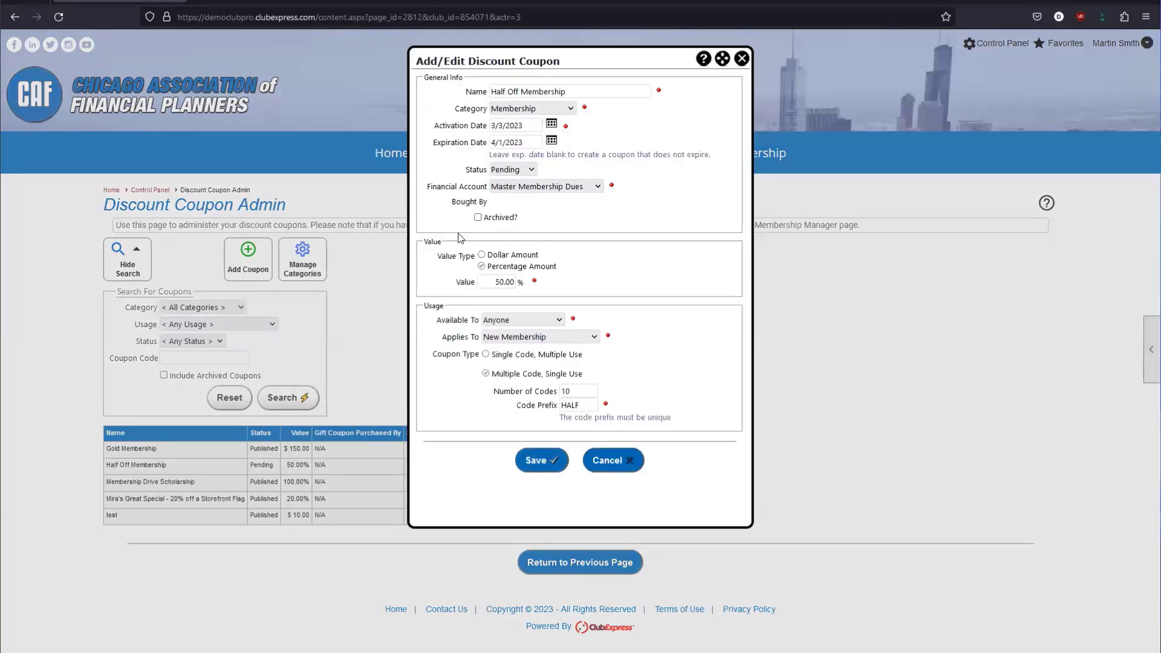
Check the Status list, keep Pending, and close the coupon dialog without changes.
{"action": "left_click", "coordinate": [511, 169]}
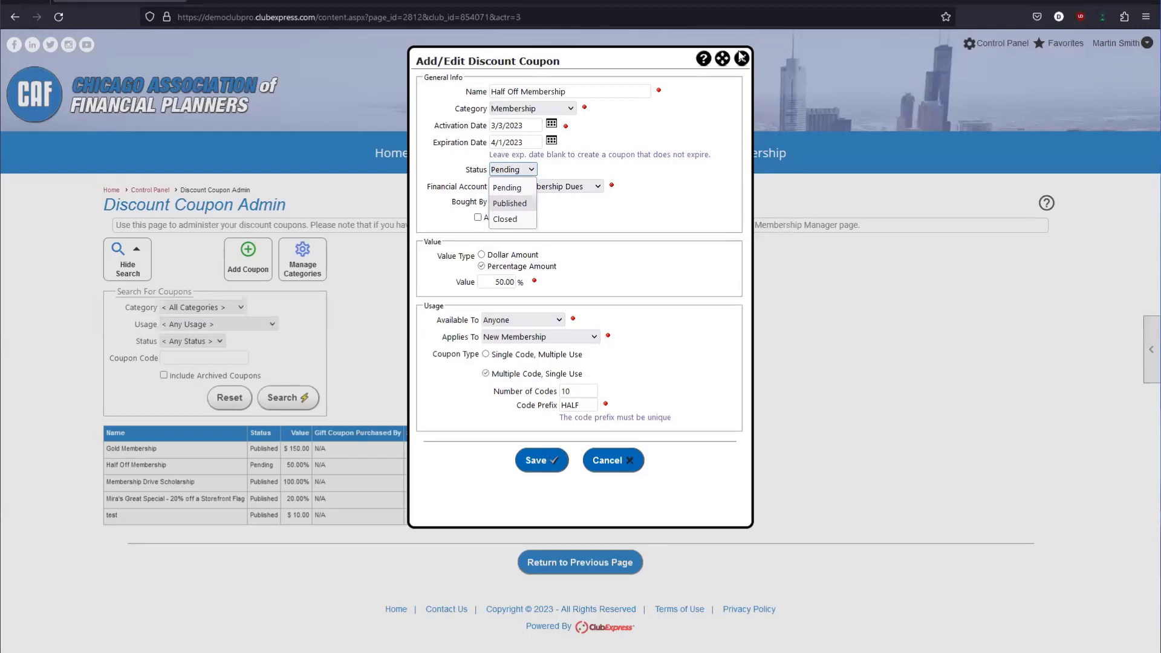
{"action": "left_click", "coordinate": [741, 57]}
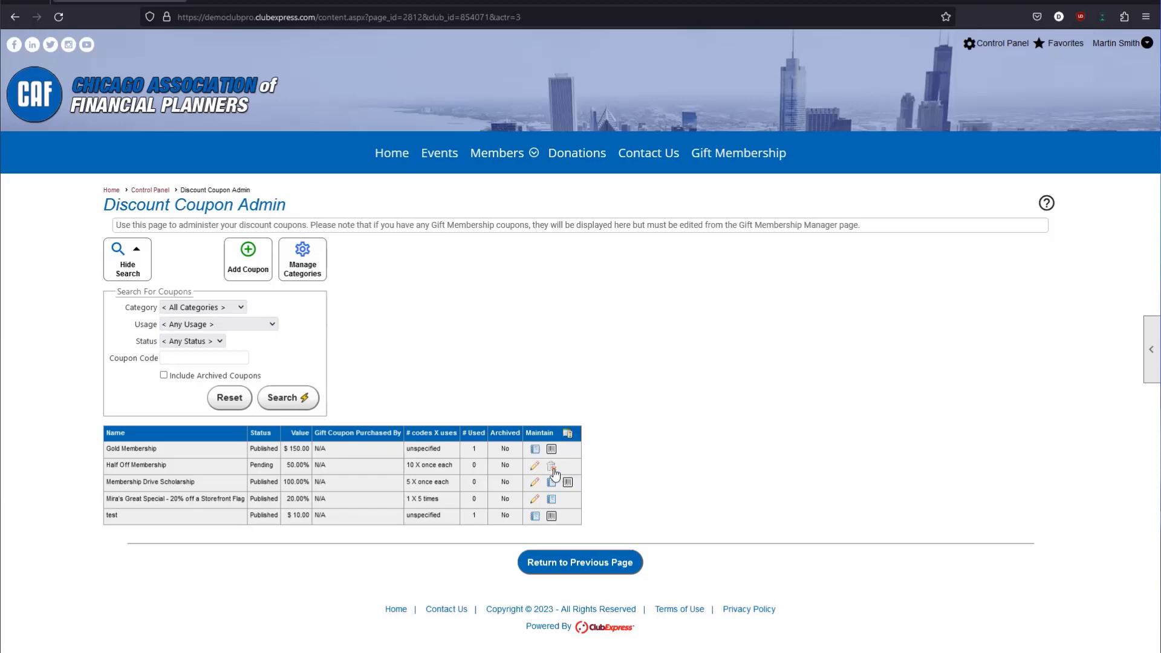
{"action": "double_click", "coordinate": [254, 465]}
{"action": "left_click_drag", "start_coordinate": [288, 470], "coordinate": [121, 467]}
{"action": "left_click", "coordinate": [174, 466]}
{"action": "left_click_drag", "start_coordinate": [249, 469], "coordinate": [275, 471]}
{"action": "left_click", "coordinate": [552, 483]}
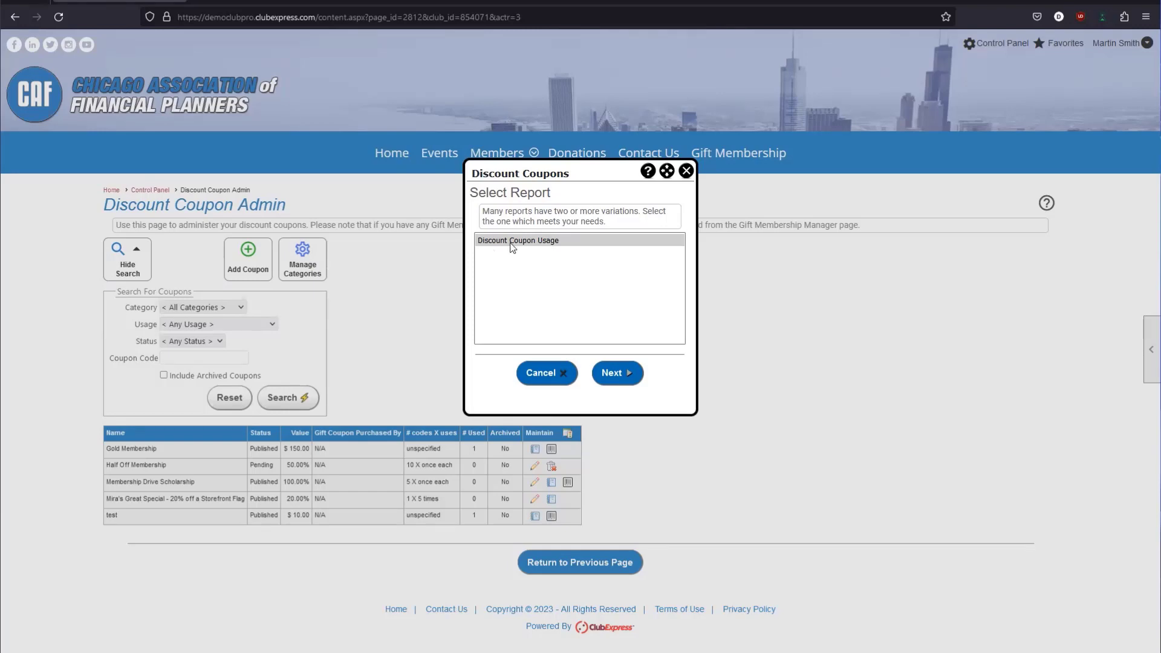
{"action": "left_click", "coordinate": [686, 171]}
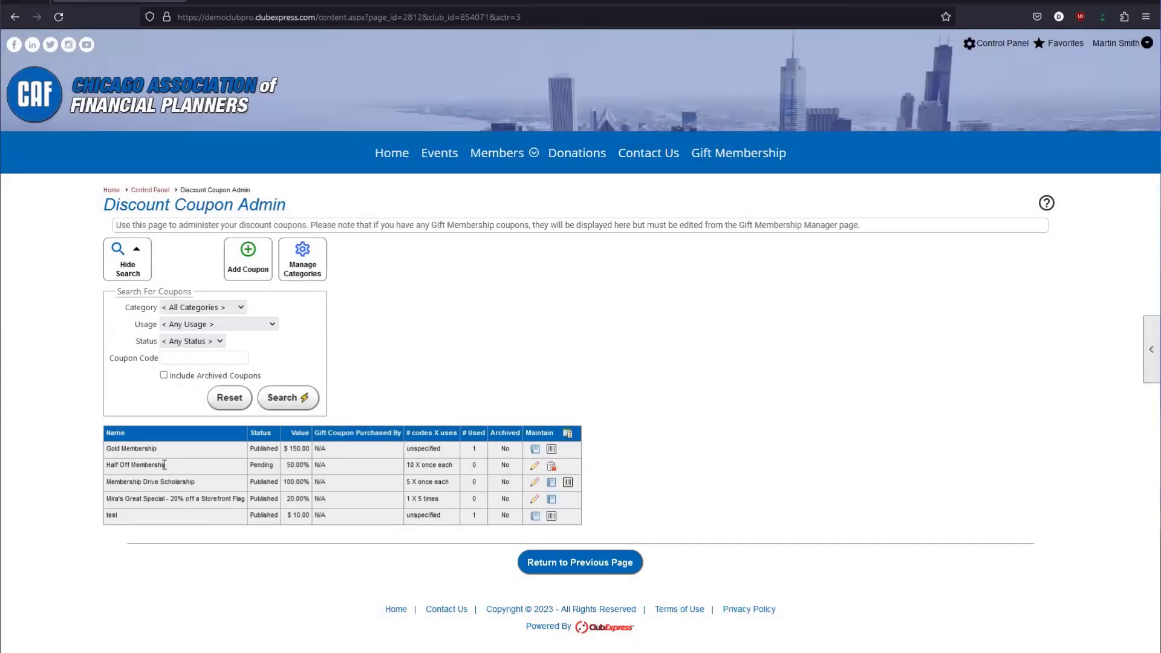
{"action": "left_click_drag", "start_coordinate": [163, 465], "coordinate": [106, 472]}
{"action": "left_click_drag", "start_coordinate": [287, 464], "coordinate": [317, 464]}
{"action": "left_click_drag", "start_coordinate": [134, 466], "coordinate": [175, 466]}
{"action": "key", "text": "ctrl+shift+Left"}
{"action": "key", "text": "ctrl+shift+Left"}
Change Half Off Membership to Published, save it, and view its ten HALF codes.
{"action": "left_click", "coordinate": [133, 468]}
{"action": "left_click", "coordinate": [403, 467]}
{"action": "left_click", "coordinate": [535, 465]}
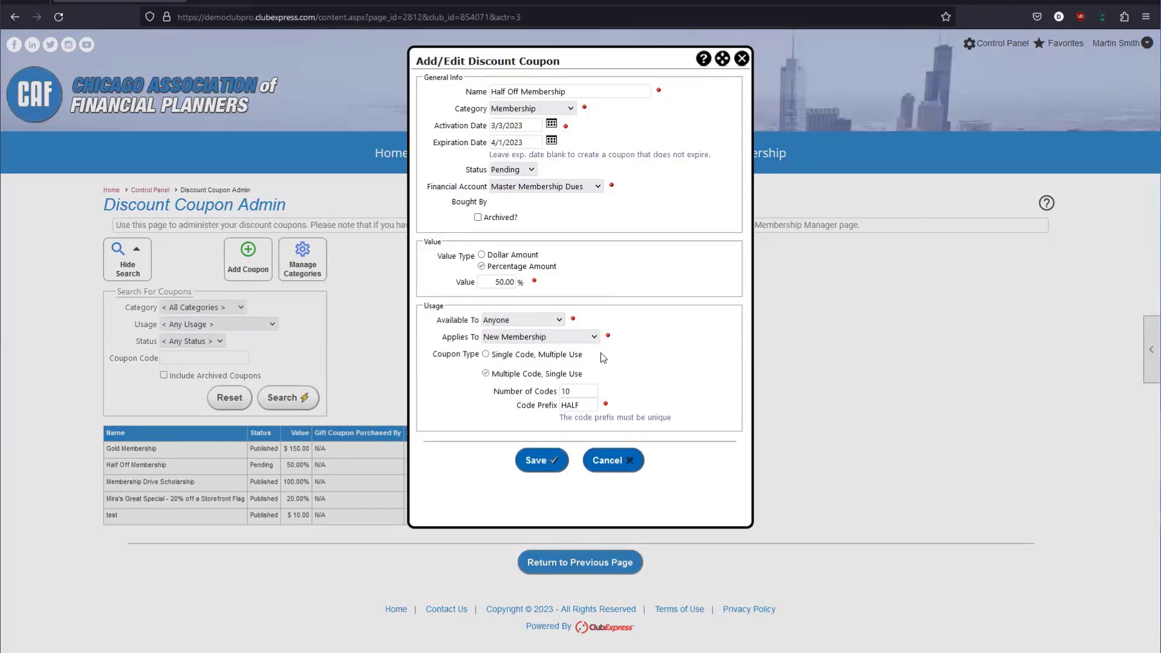
{"action": "left_click", "coordinate": [507, 170]}
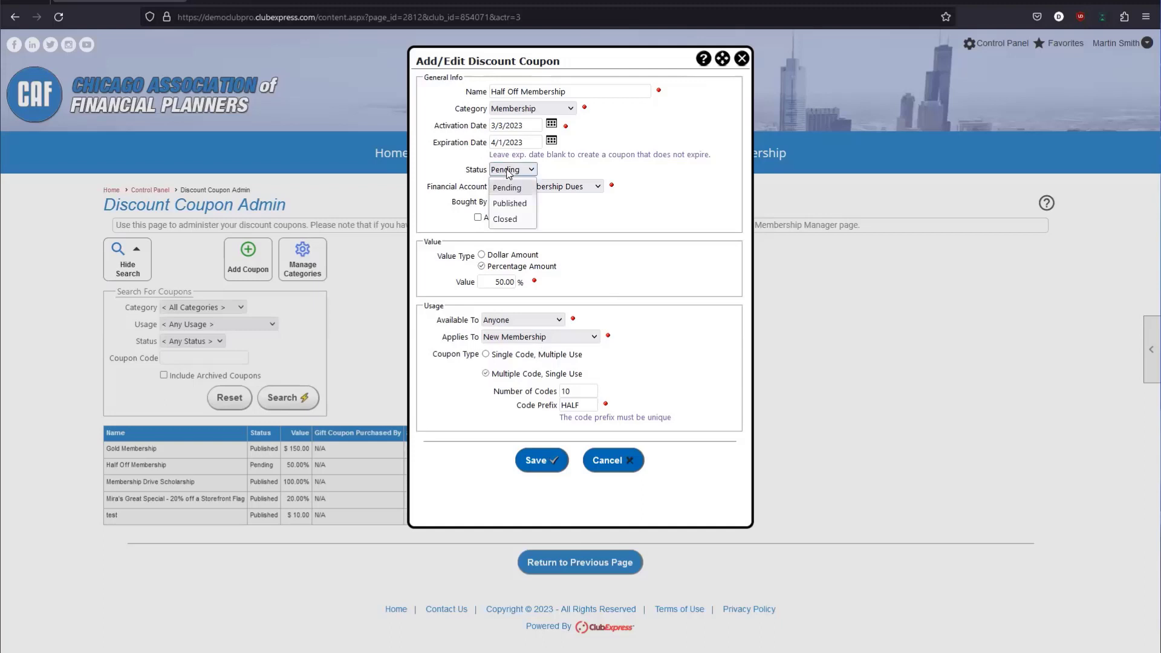
{"action": "left_click", "coordinate": [530, 208]}
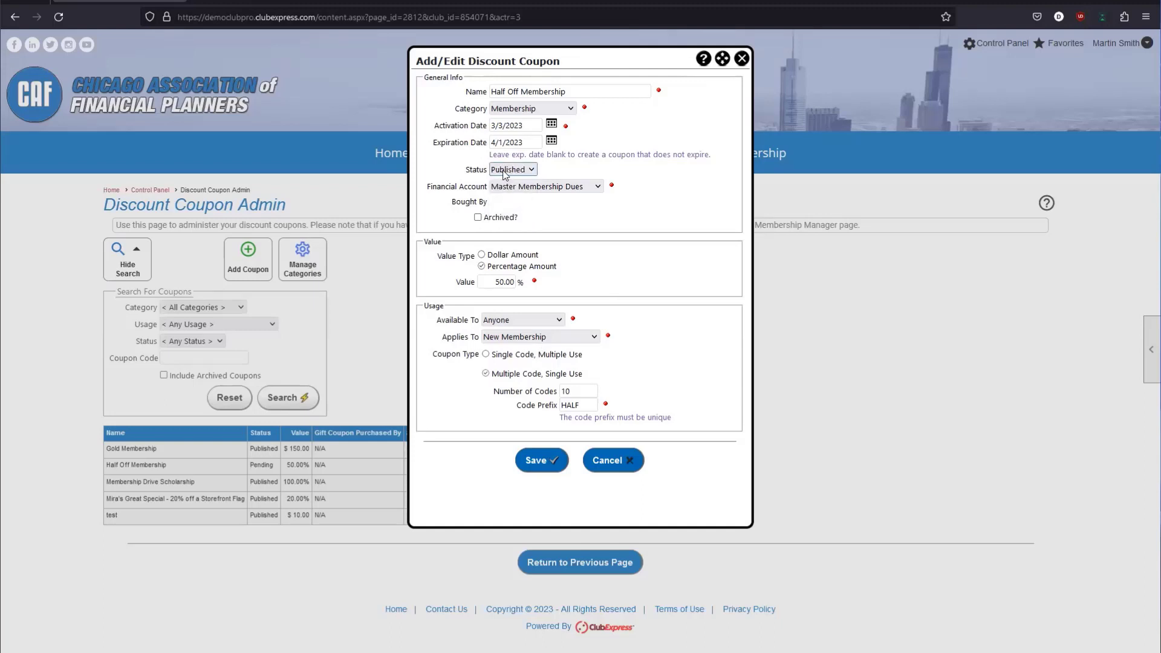
{"action": "left_click", "coordinate": [540, 460]}
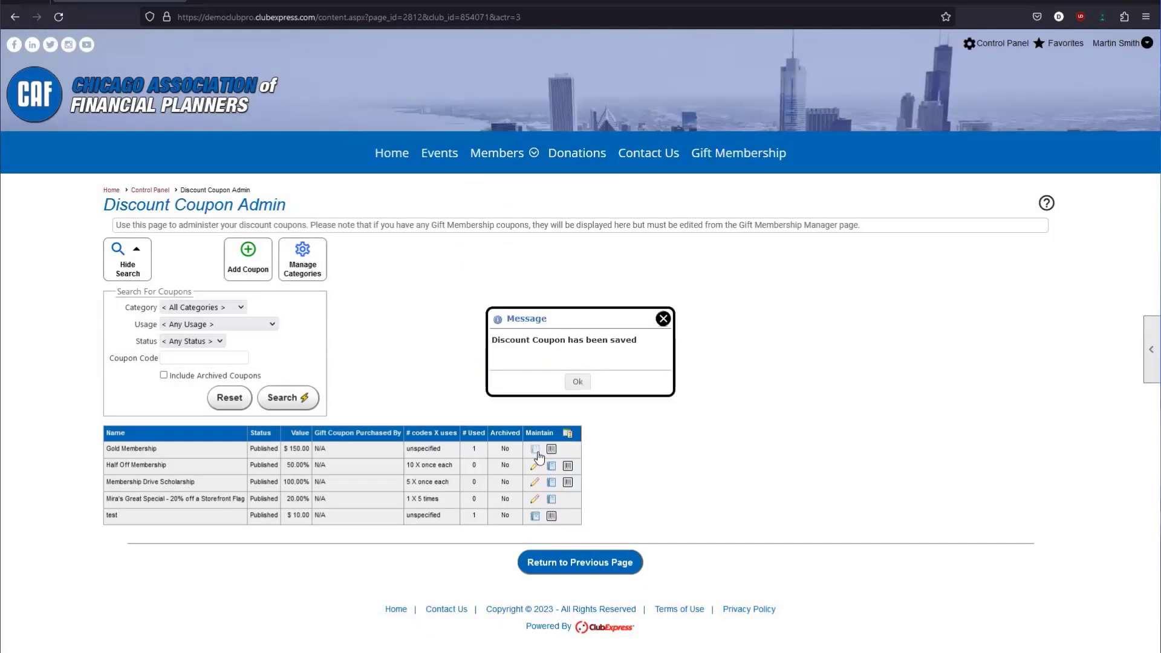
{"action": "left_click", "coordinate": [578, 381]}
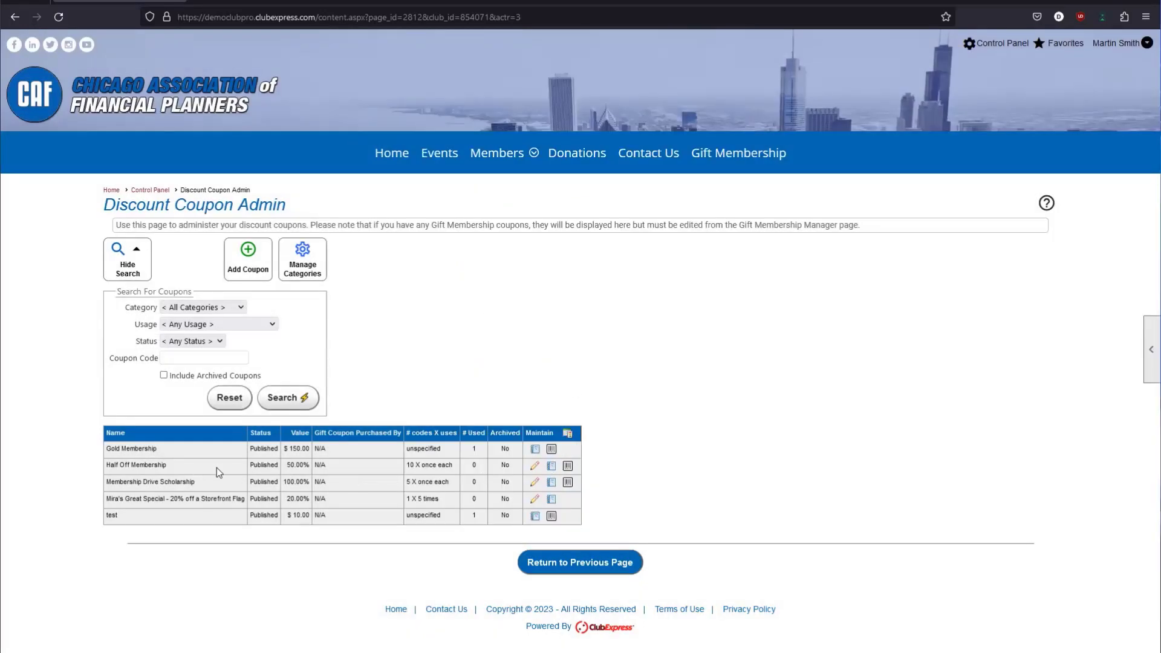
{"action": "left_click", "coordinate": [569, 466]}
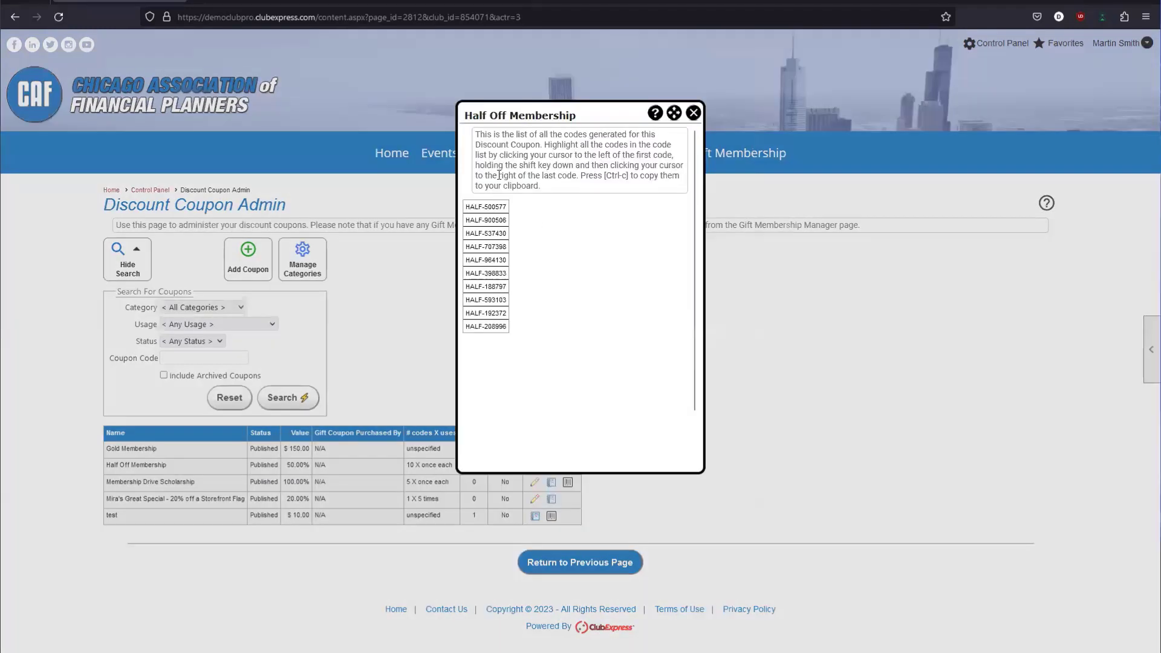
{"action": "left_click_drag", "start_coordinate": [475, 134], "coordinate": [559, 189]}
{"action": "left_click", "coordinate": [560, 189]}
{"action": "mouse_move", "coordinate": [465, 208]}
{"action": "left_mouse_down"}
{"action": "mouse_move", "coordinate": [489, 225]}
{"action": "mouse_move", "coordinate": [485, 207]}
{"action": "left_mouse_up"}
{"action": "left_click_drag", "start_coordinate": [466, 234], "coordinate": [472, 239]}
{"action": "double_click", "coordinate": [473, 246]}
{"action": "double_click", "coordinate": [473, 259]}
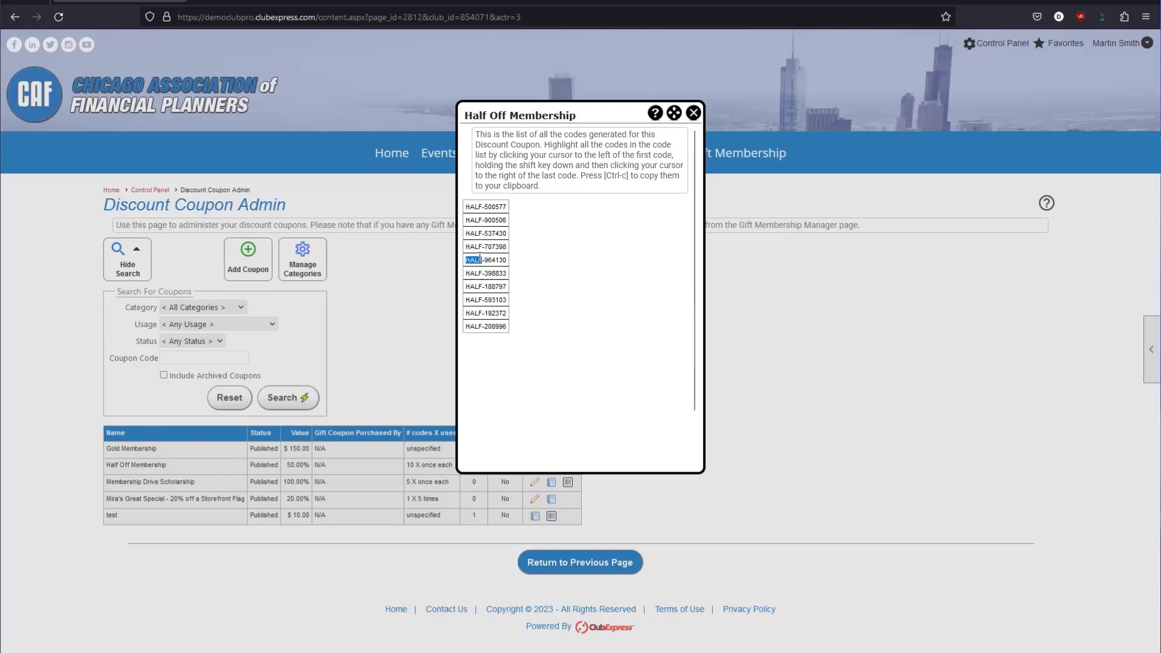
{"action": "left_click", "coordinate": [494, 208]}
{"action": "double_click", "coordinate": [496, 220]}
{"action": "left_click", "coordinate": [495, 220]}
{"action": "double_click", "coordinate": [495, 244]}
{"action": "left_click", "coordinate": [496, 263]}
{"action": "left_click_drag", "start_coordinate": [468, 206], "coordinate": [526, 321]}
{"action": "left_click", "coordinate": [488, 227]}
{"action": "left_click_drag", "start_coordinate": [468, 213], "coordinate": [516, 292]}
{"action": "left_click", "coordinate": [517, 280]}
{"action": "left_click_drag", "start_coordinate": [467, 206], "coordinate": [529, 336]}
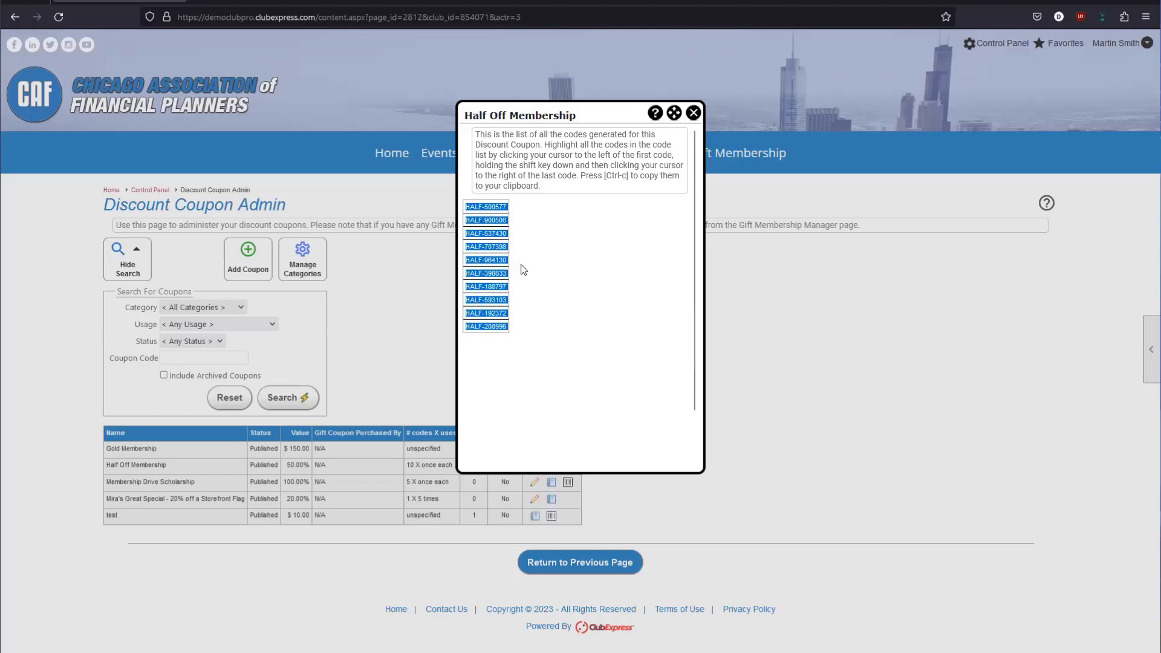
{"action": "left_click", "coordinate": [524, 270]}
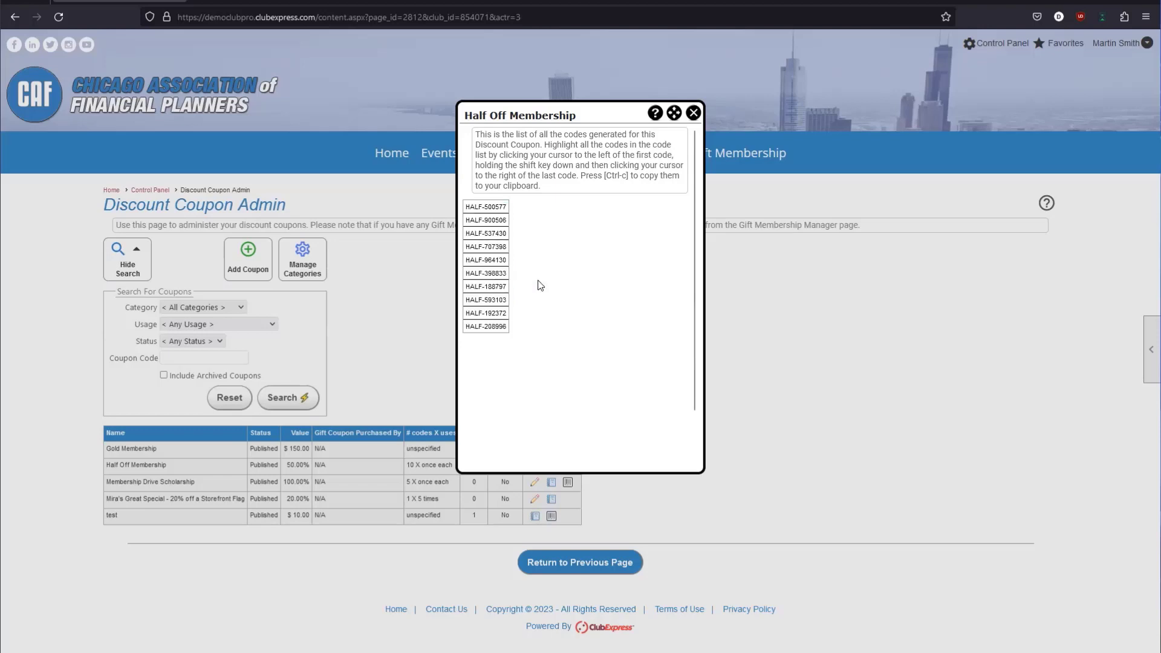
{"action": "double_click", "coordinate": [479, 208]}
{"action": "triple_click", "coordinate": [479, 208]}
{"action": "left_click", "coordinate": [485, 219]}
{"action": "triple_click", "coordinate": [485, 219]}
{"action": "double_click", "coordinate": [486, 233]}
{"action": "triple_click", "coordinate": [485, 233]}
{"action": "left_click", "coordinate": [485, 206]}
{"action": "left_click_drag", "start_coordinate": [468, 206], "coordinate": [509, 330]}
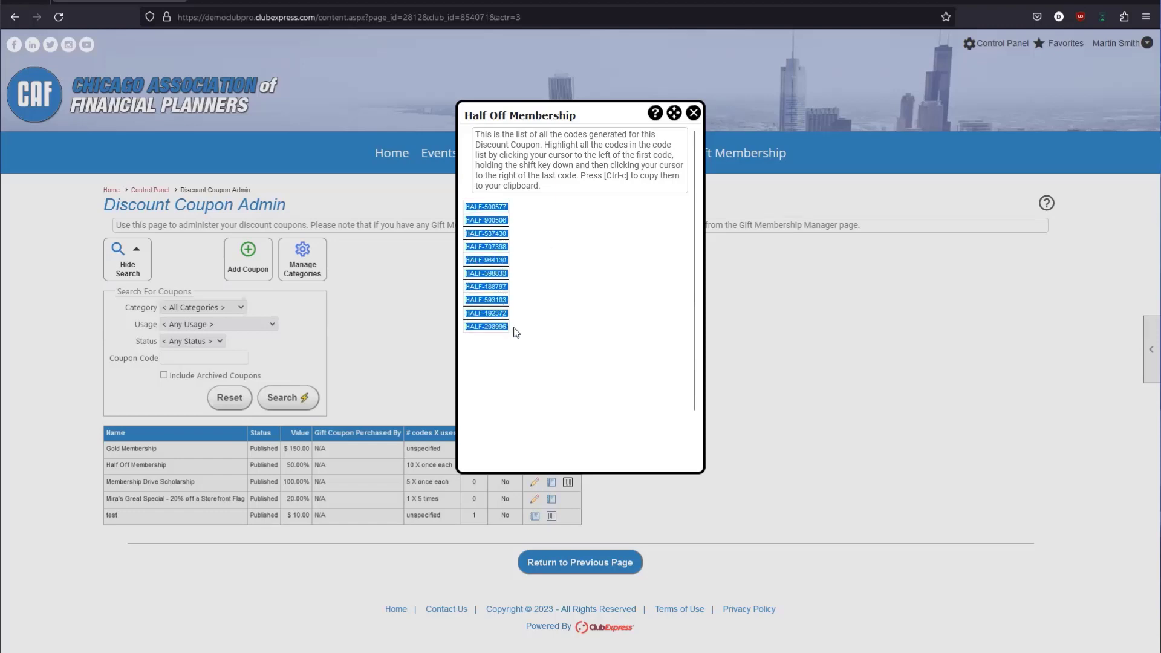
{"action": "left_click", "coordinate": [532, 321]}
{"action": "left_click", "coordinate": [696, 116]}
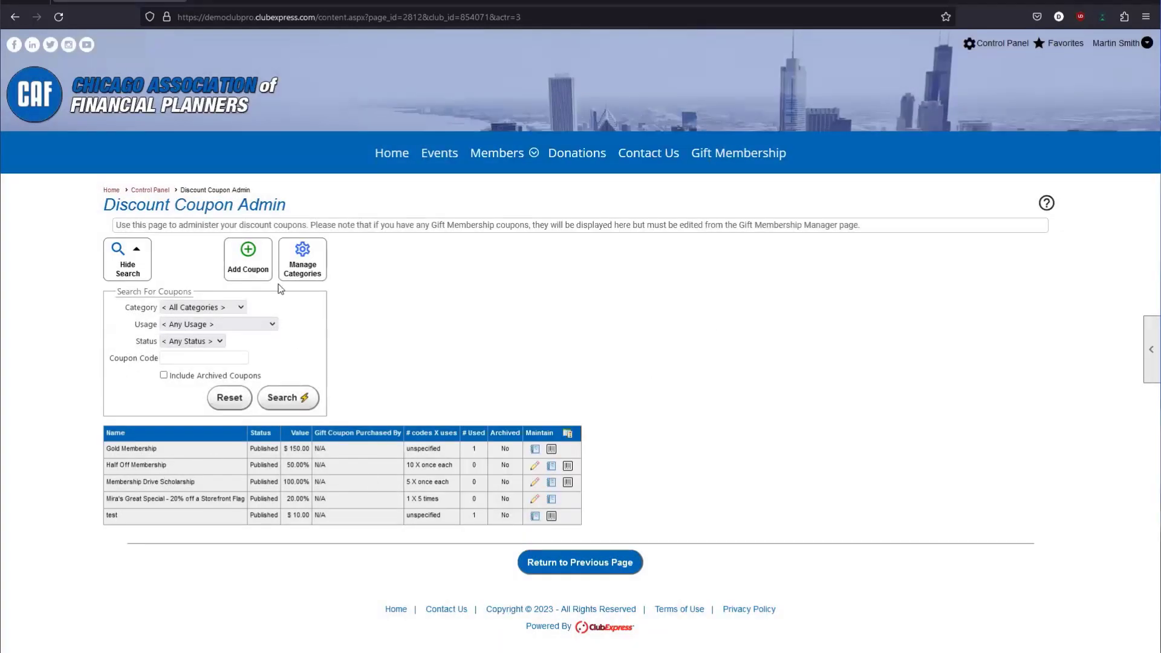
Close an empty new-coupon form and select the first code HALF-500577 in the code list.
{"action": "left_click", "coordinate": [249, 260]}
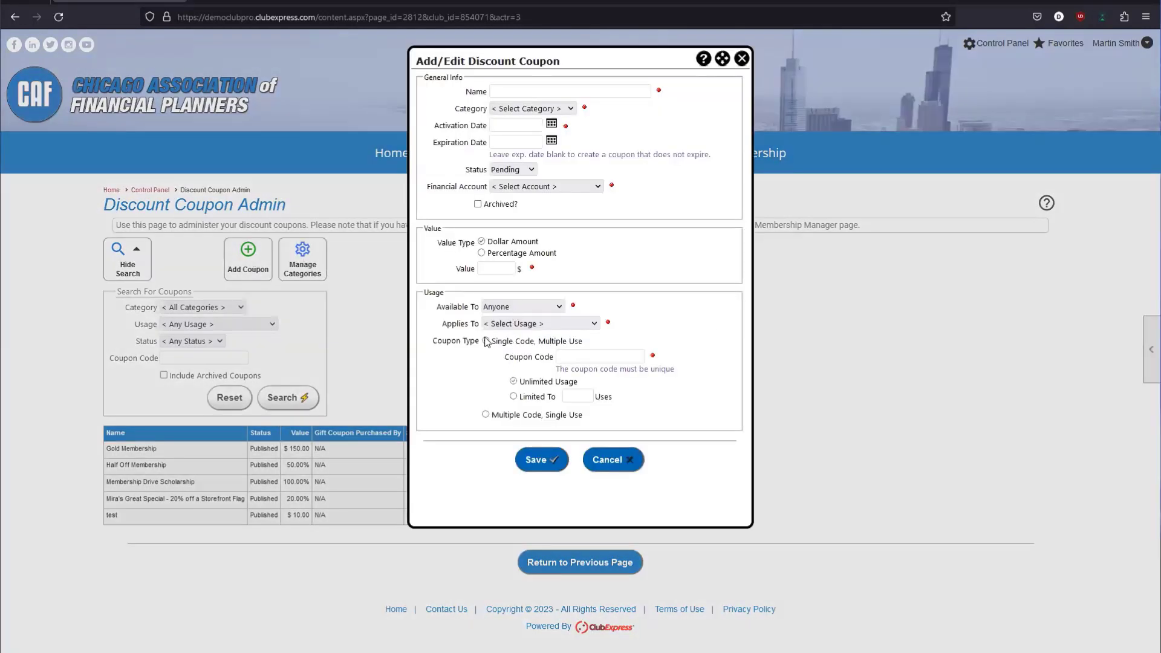
{"action": "left_click", "coordinate": [744, 61]}
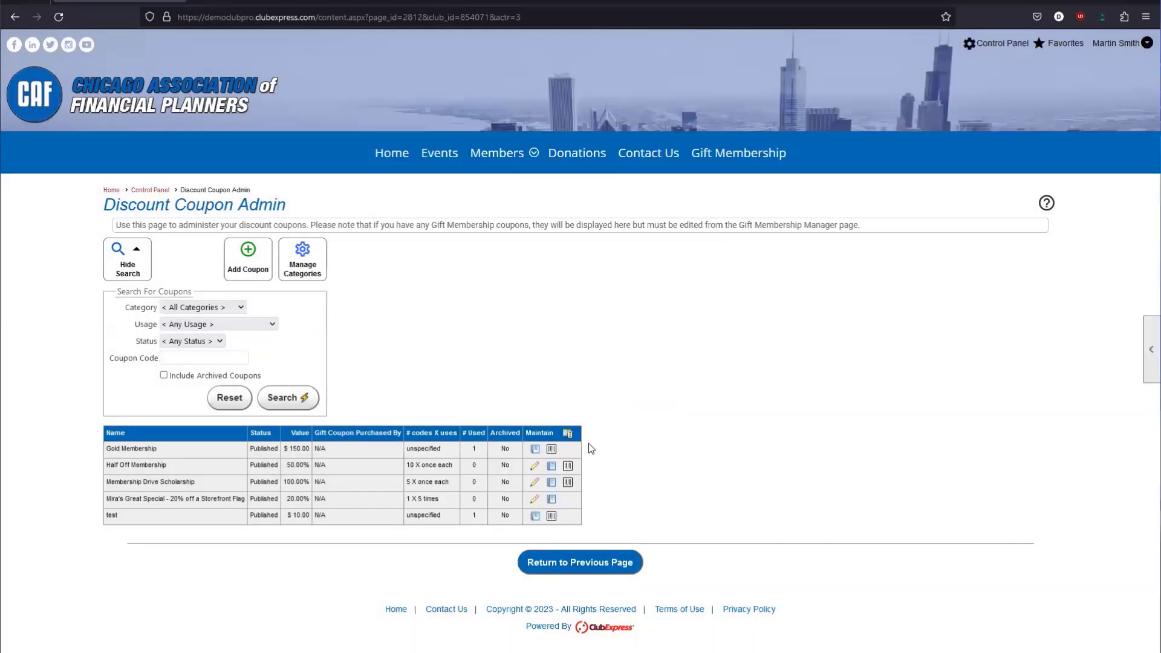
{"action": "left_click", "coordinate": [568, 465]}
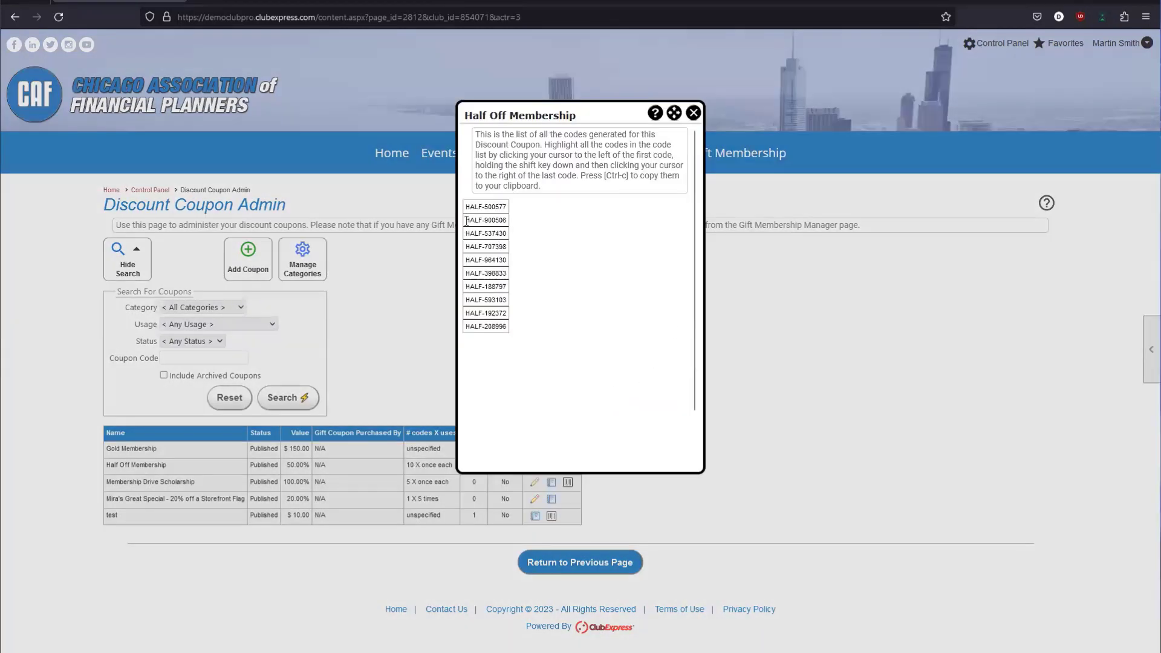
{"action": "left_click_drag", "start_coordinate": [466, 220], "coordinate": [524, 334]}
{"action": "left_click", "coordinate": [484, 207]}
{"action": "triple_click", "coordinate": [484, 206]}
{"action": "triple_click", "coordinate": [484, 206]}
{"action": "left_click", "coordinate": [594, 198]}
{"action": "left_click", "coordinate": [694, 114]}
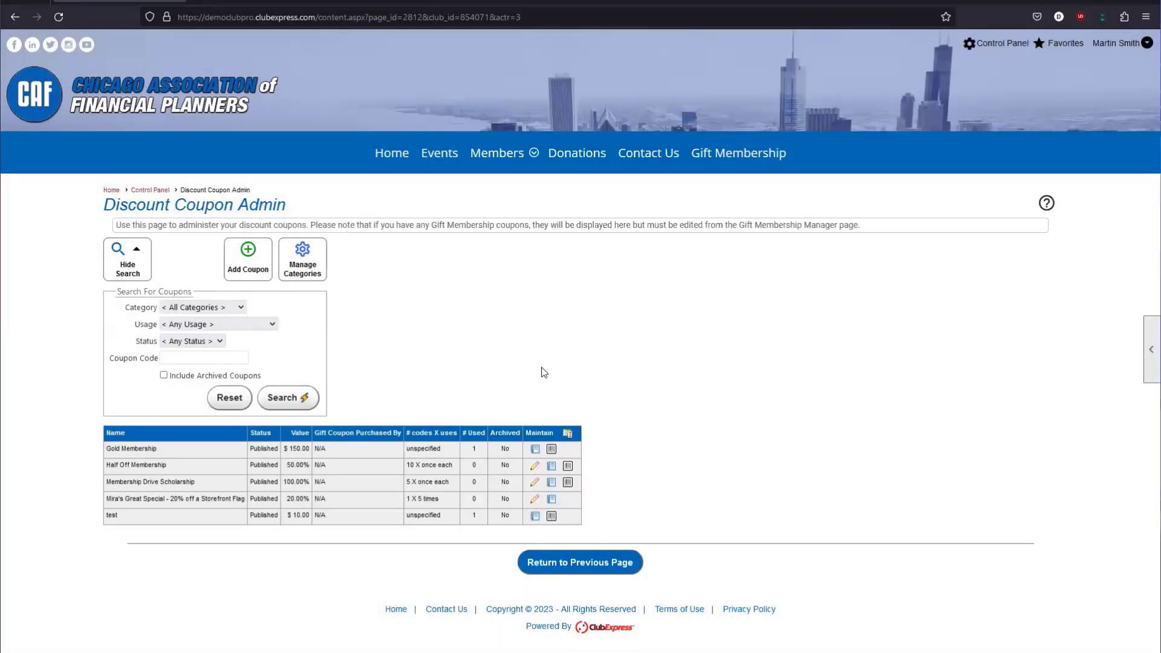
Copy HALF-500577 to the clipboard and return to the Money admin functions.
{"action": "left_click", "coordinate": [569, 466]}
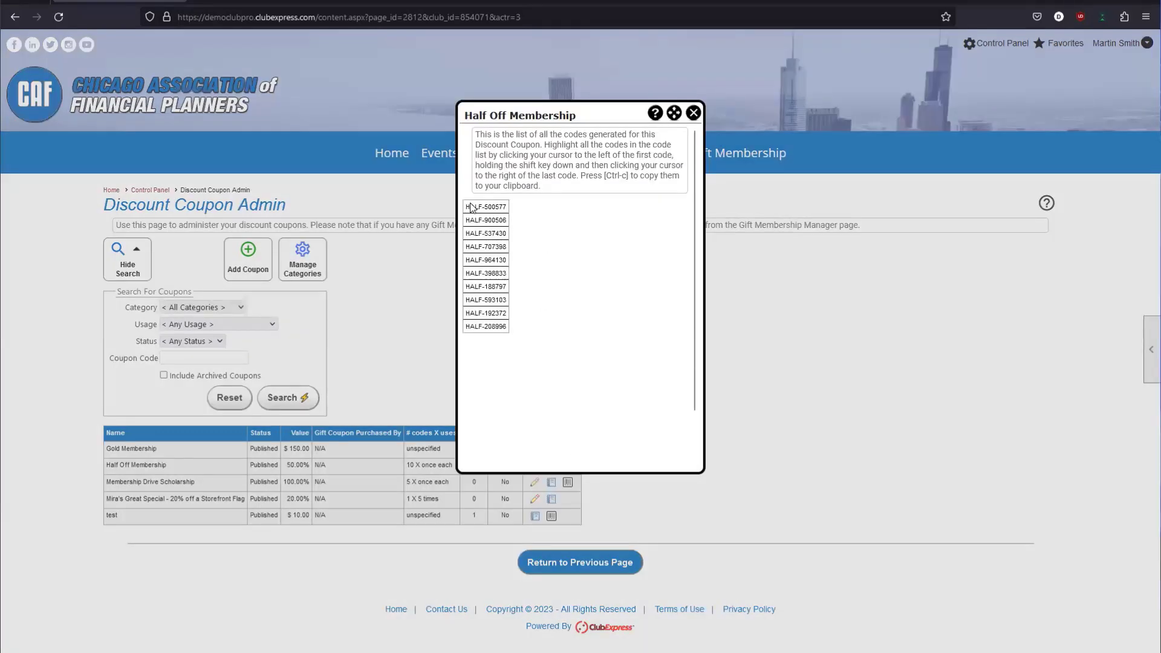
{"action": "double_click", "coordinate": [493, 206]}
{"action": "triple_click", "coordinate": [492, 207]}
{"action": "right_click", "coordinate": [492, 207]}
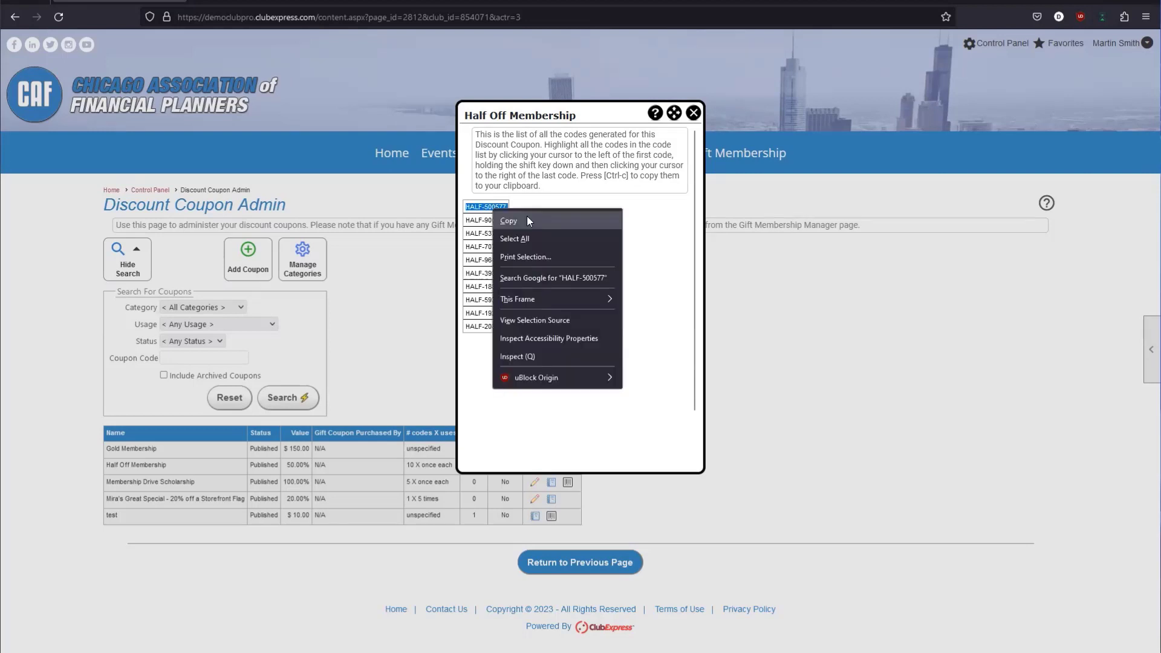
{"action": "left_click", "coordinate": [527, 219]}
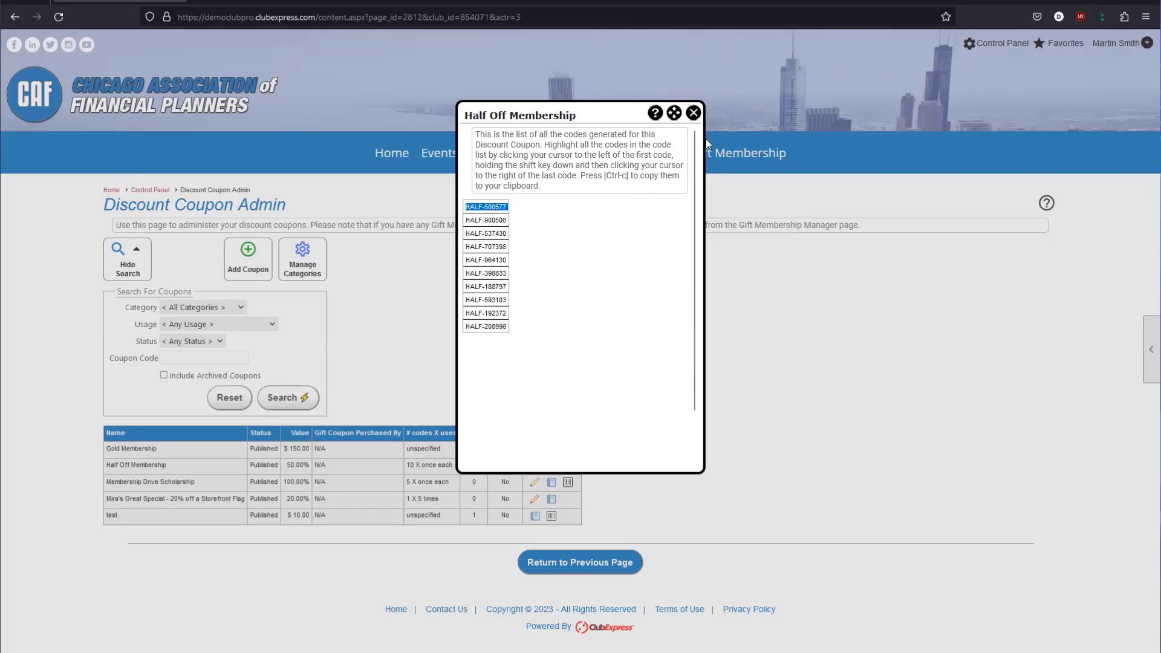
{"action": "left_click", "coordinate": [694, 113]}
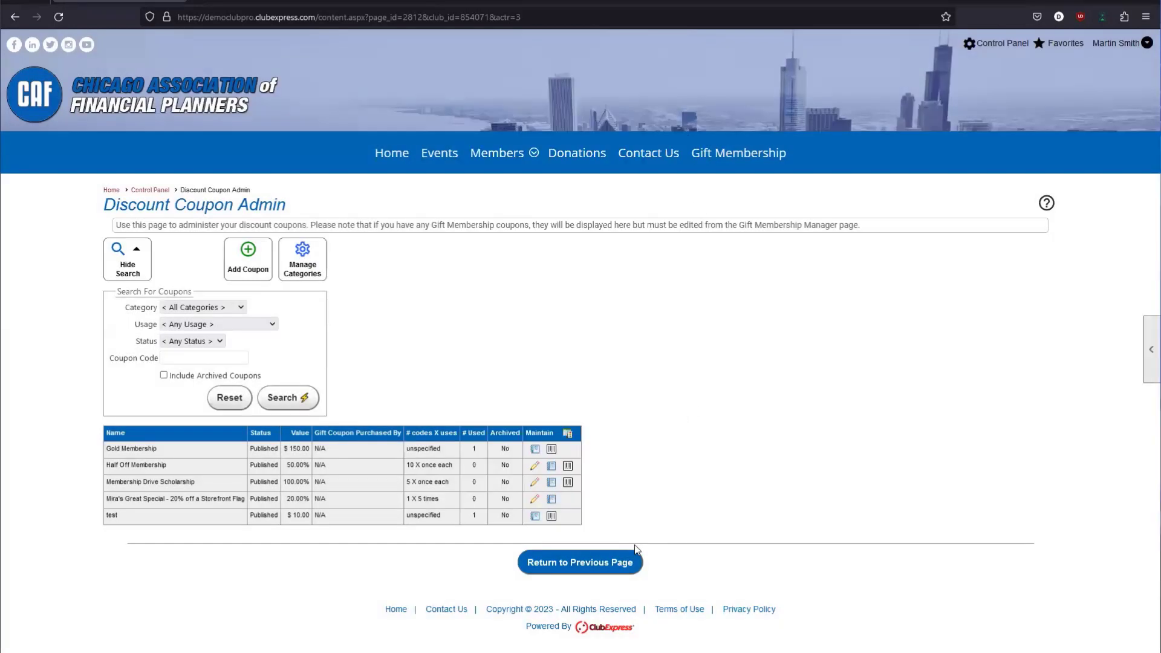
{"action": "left_click", "coordinate": [599, 563]}
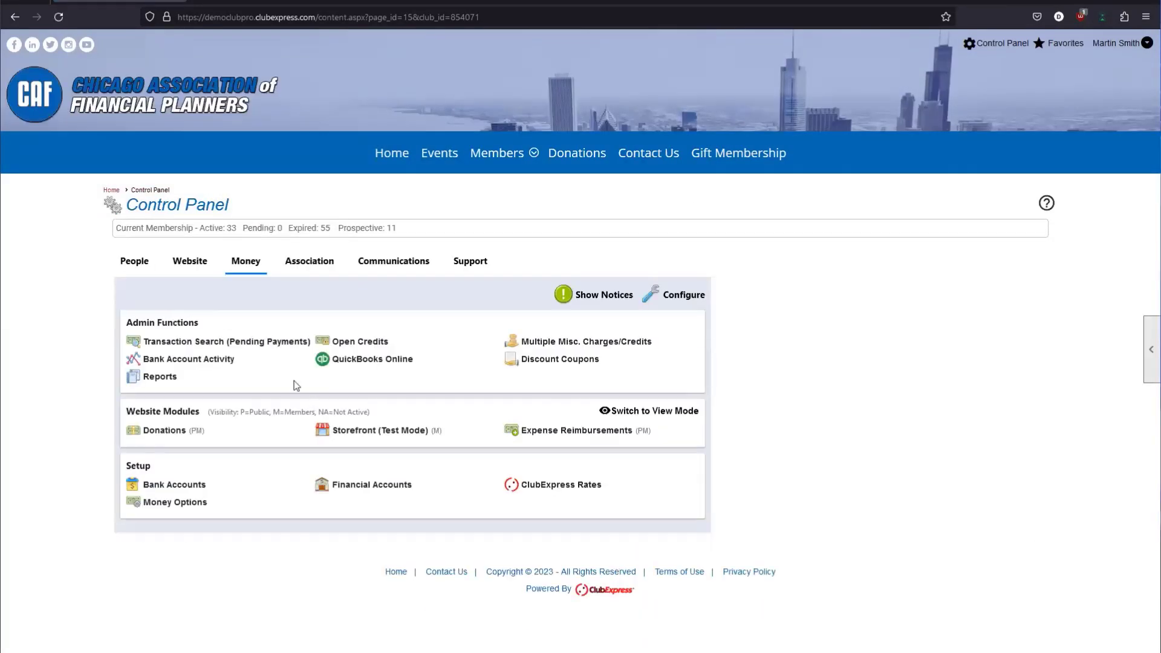
Search unpaid transactions and start paying a member's unpaid 120.00 Sign Up charge.
{"action": "left_click", "coordinate": [195, 343]}
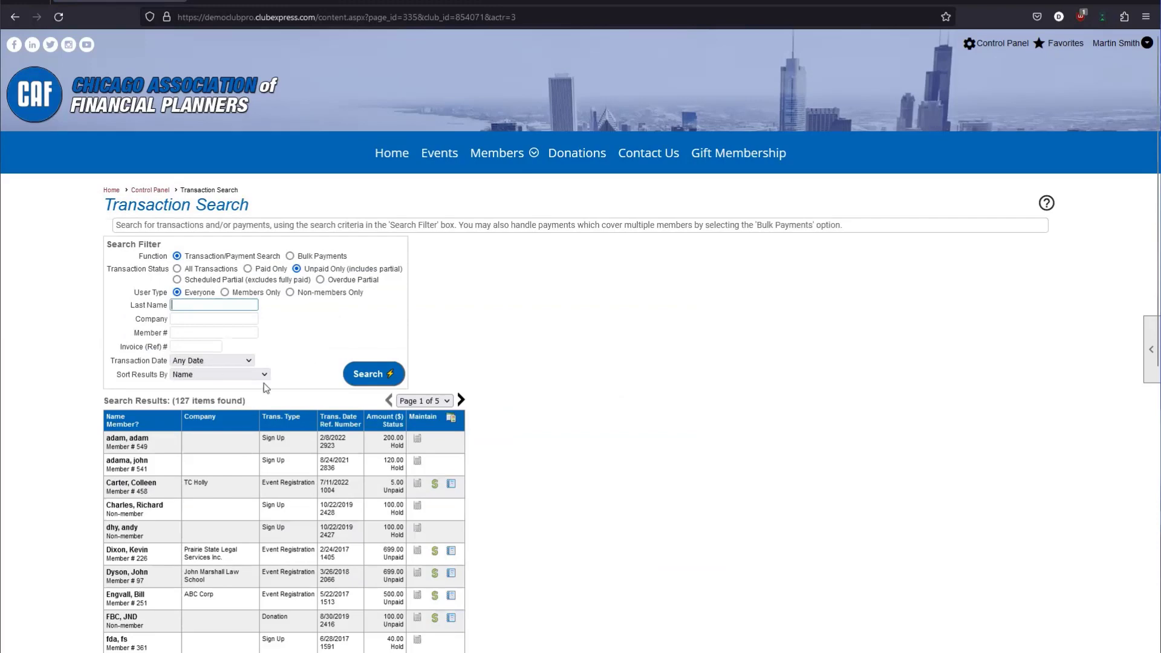
{"action": "scroll", "coordinate": [379, 419], "scroll_direction": "down", "scroll_amount": 2}
{"action": "scroll", "coordinate": [379, 418], "scroll_direction": "down", "scroll_amount": 10}
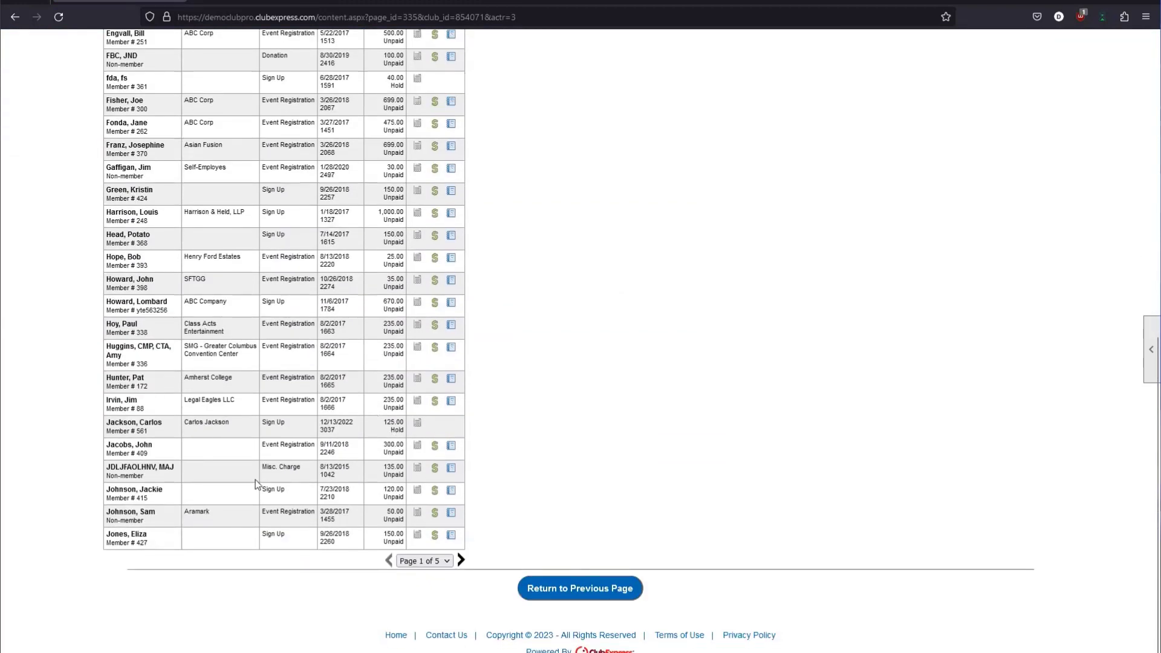
{"action": "left_click_drag", "start_coordinate": [114, 496], "coordinate": [177, 491]}
{"action": "left_click", "coordinate": [177, 492]}
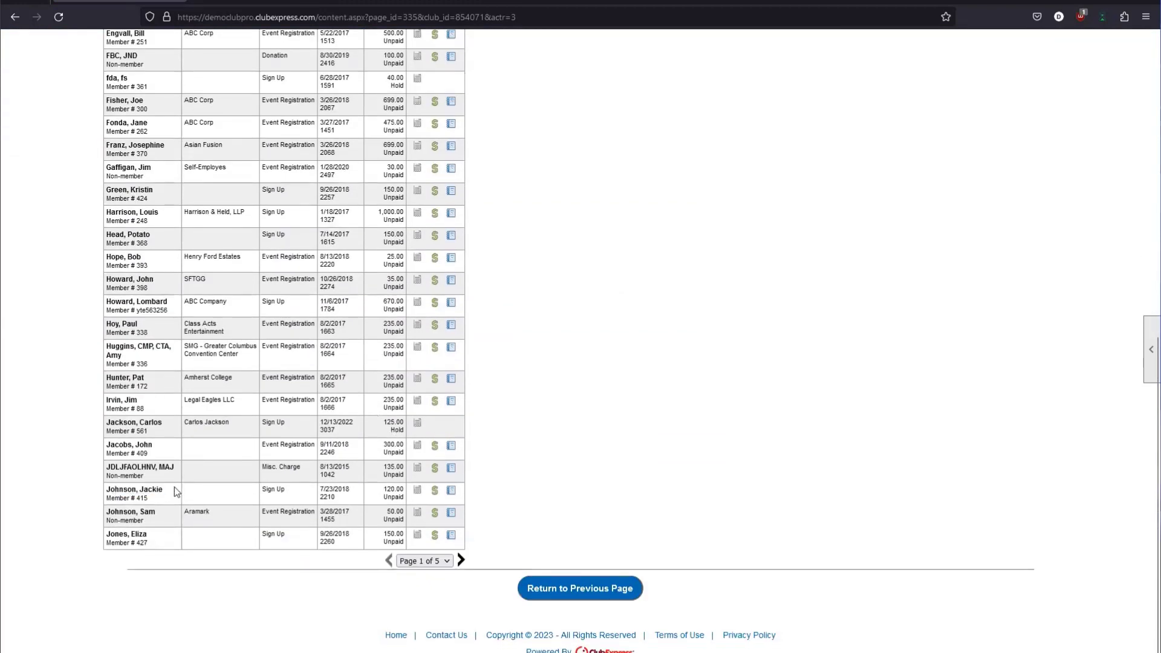
{"action": "triple_click", "coordinate": [270, 490]}
{"action": "triple_click", "coordinate": [270, 491]}
{"action": "double_click", "coordinate": [390, 497]}
{"action": "left_click", "coordinate": [390, 494]}
{"action": "left_click_drag", "start_coordinate": [384, 490], "coordinate": [404, 490]}
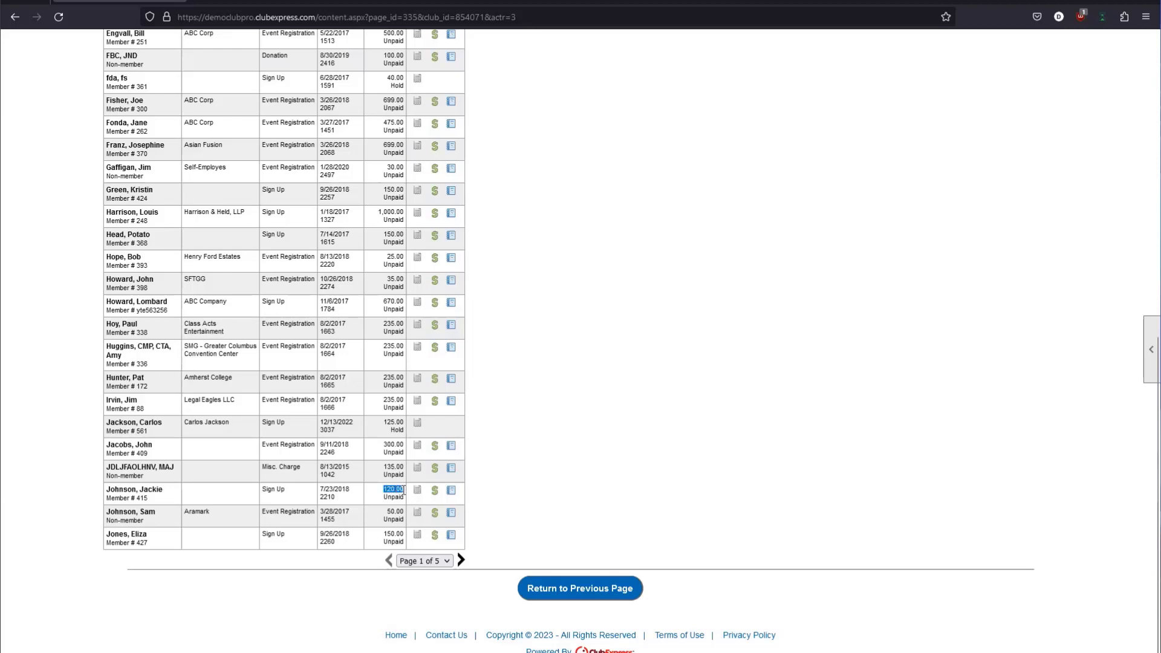
{"action": "left_click", "coordinate": [405, 490]}
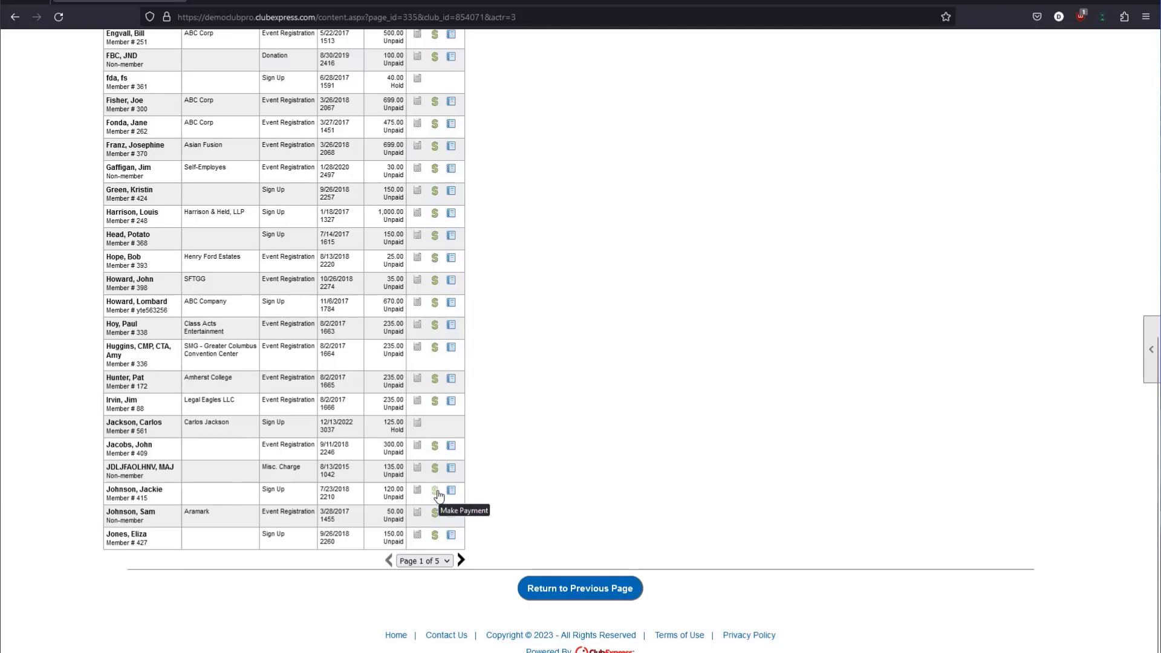
{"action": "left_click", "coordinate": [436, 492]}
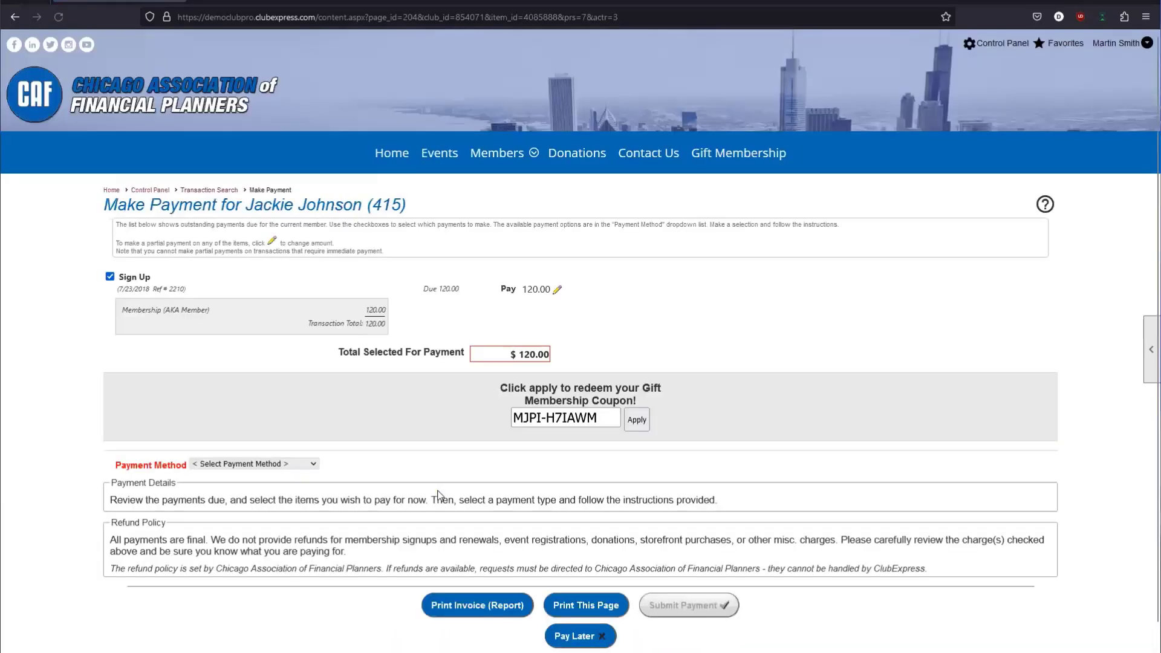
Delete the prefilled code from the gift coupon field on the $120.00 Make Payment page.
{"action": "left_click_drag", "start_coordinate": [617, 420], "coordinate": [512, 419]}
{"action": "key", "text": "BackSpace"}
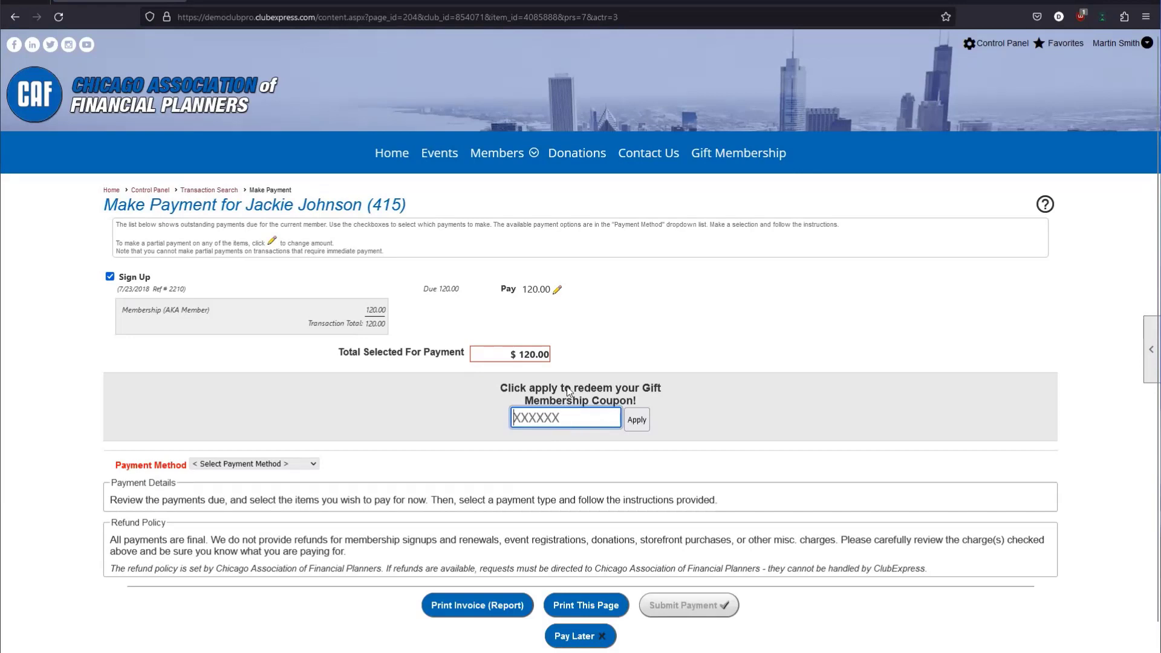
{"action": "left_click", "coordinate": [507, 387]}
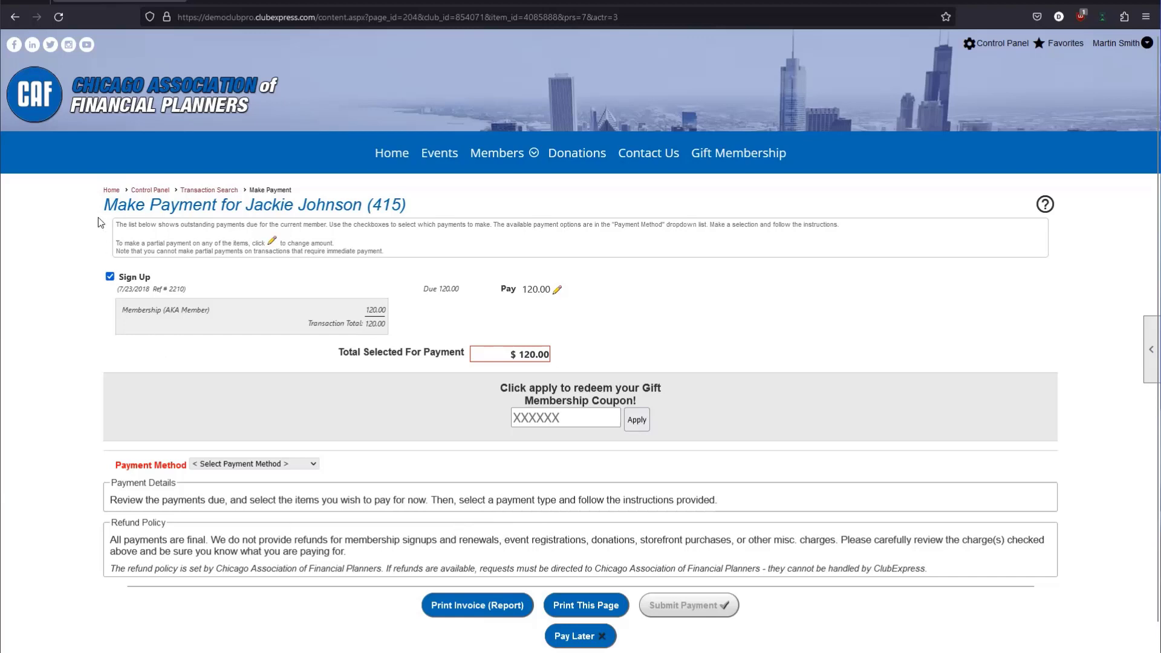
{"action": "left_click_drag", "start_coordinate": [104, 204], "coordinate": [203, 206]}
{"action": "left_click", "coordinate": [203, 205]}
{"action": "left_click", "coordinate": [516, 420]}
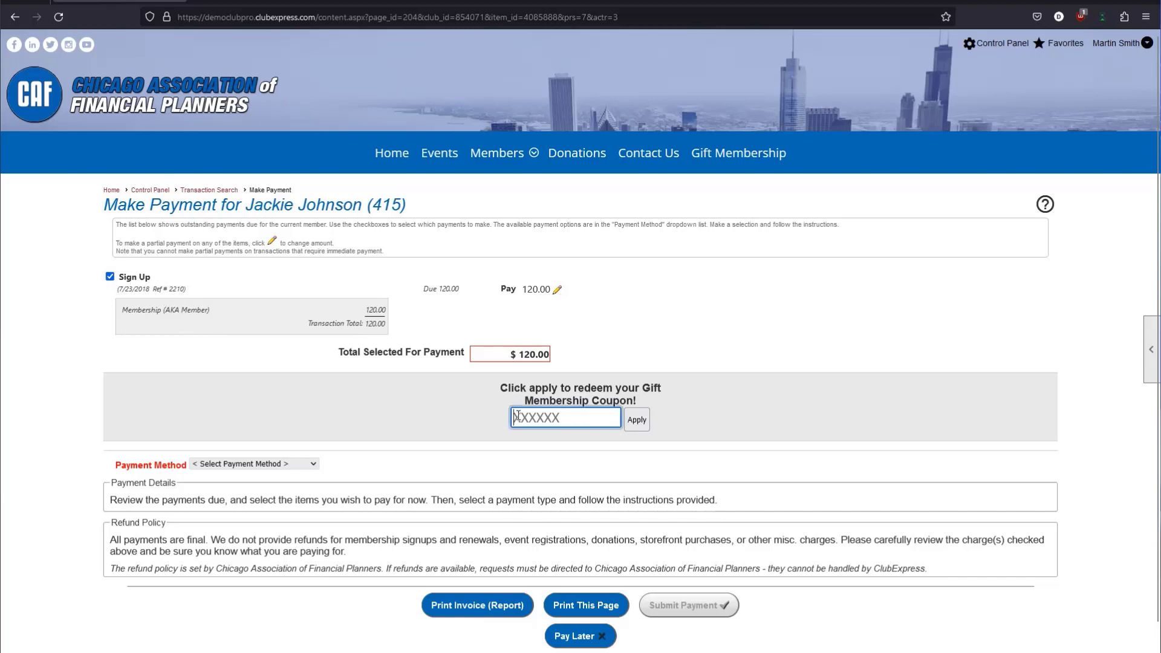
{"action": "right_click", "coordinate": [517, 421]}
{"action": "left_click", "coordinate": [568, 503]}
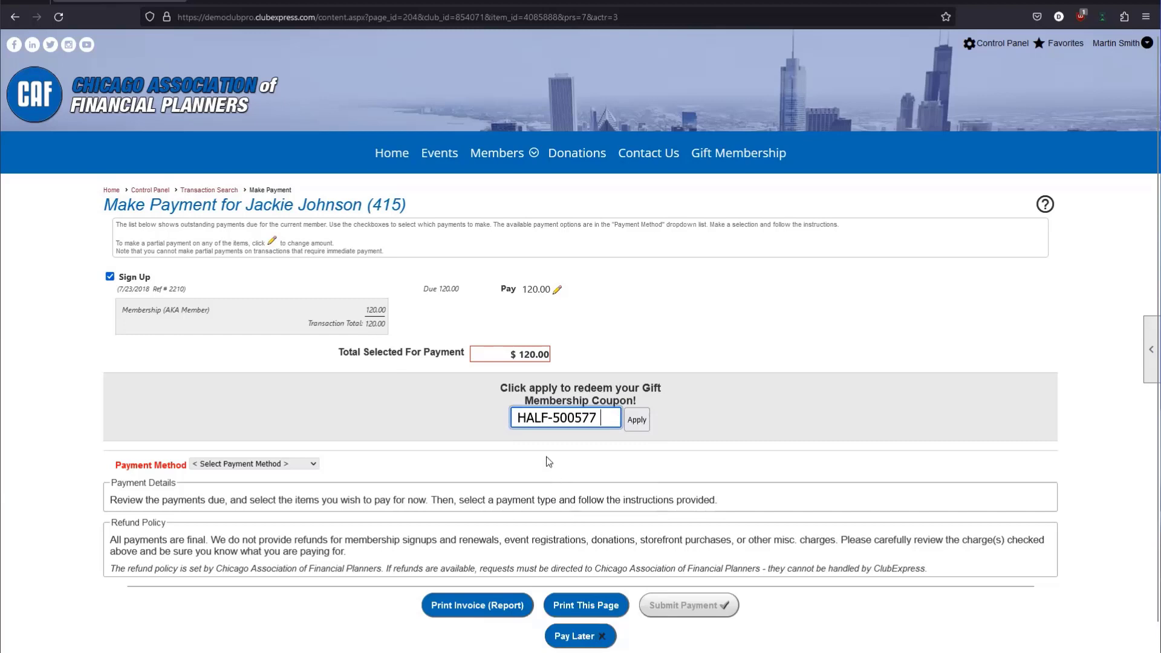
{"action": "left_click", "coordinate": [518, 418]}
{"action": "key", "text": "BackSpace"}
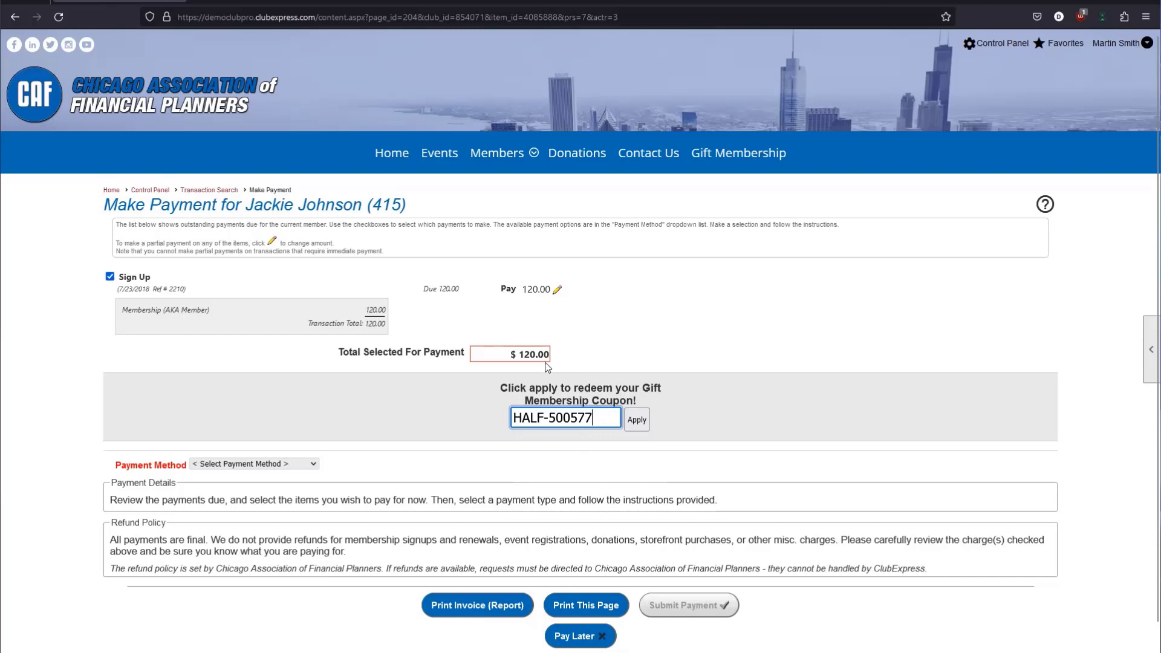
{"action": "left_click", "coordinate": [500, 401]}
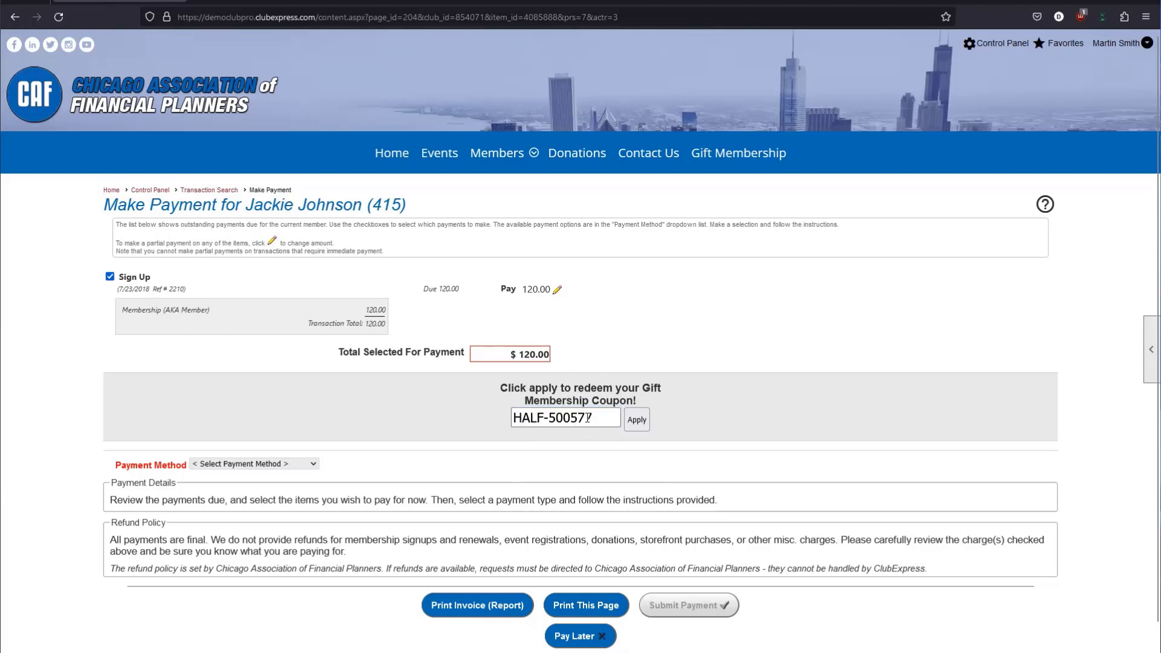
Apply the pasted coupon code and dismiss the resulting error message.
{"action": "left_click_drag", "start_coordinate": [501, 388], "coordinate": [658, 398]}
{"action": "left_click", "coordinate": [658, 398]}
{"action": "left_click_drag", "start_coordinate": [332, 355], "coordinate": [448, 354]}
{"action": "left_click", "coordinate": [475, 354]}
{"action": "left_click_drag", "start_coordinate": [482, 392], "coordinate": [662, 401]}
{"action": "left_click", "coordinate": [662, 401]}
{"action": "left_click", "coordinate": [647, 425]}
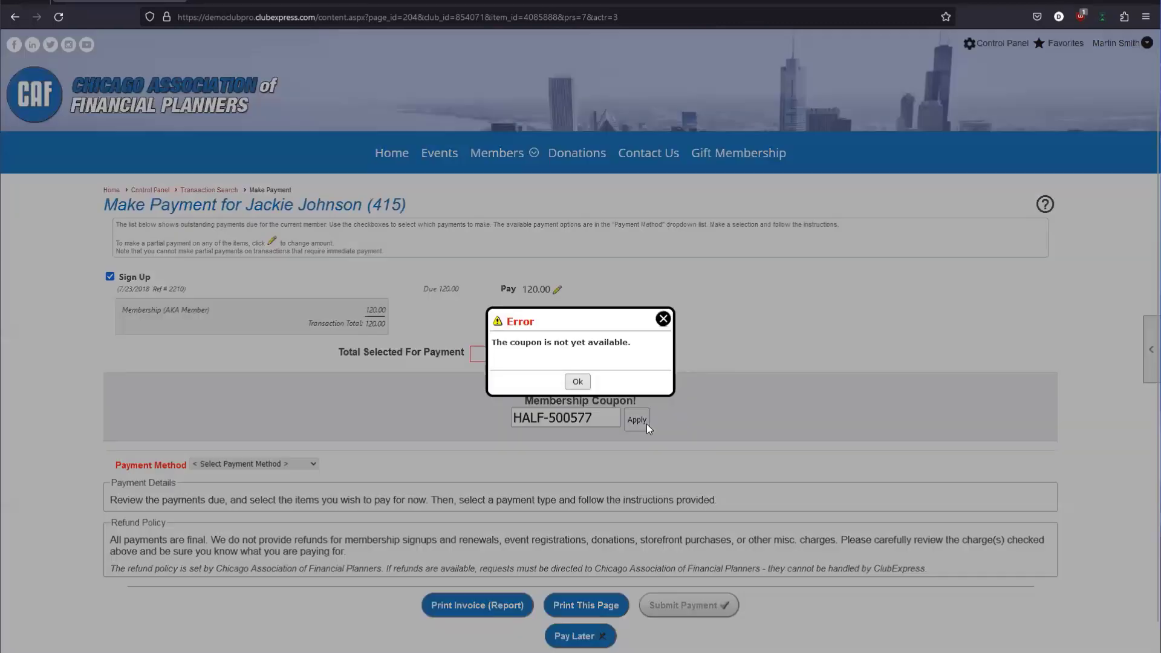
{"action": "left_click", "coordinate": [582, 378]}
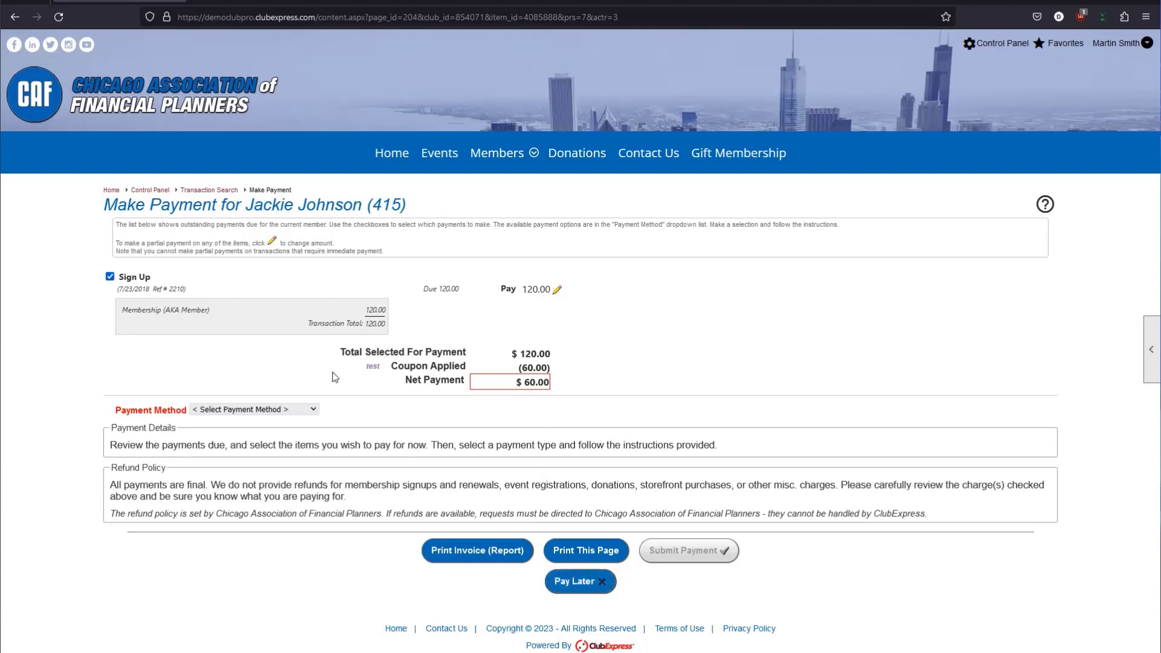
Choose Pay Later and reopen the member's pending Sign Up payment from the transaction list.
{"action": "left_click", "coordinate": [575, 583]}
{"action": "scroll", "coordinate": [572, 343], "scroll_direction": "down", "scroll_amount": 15}
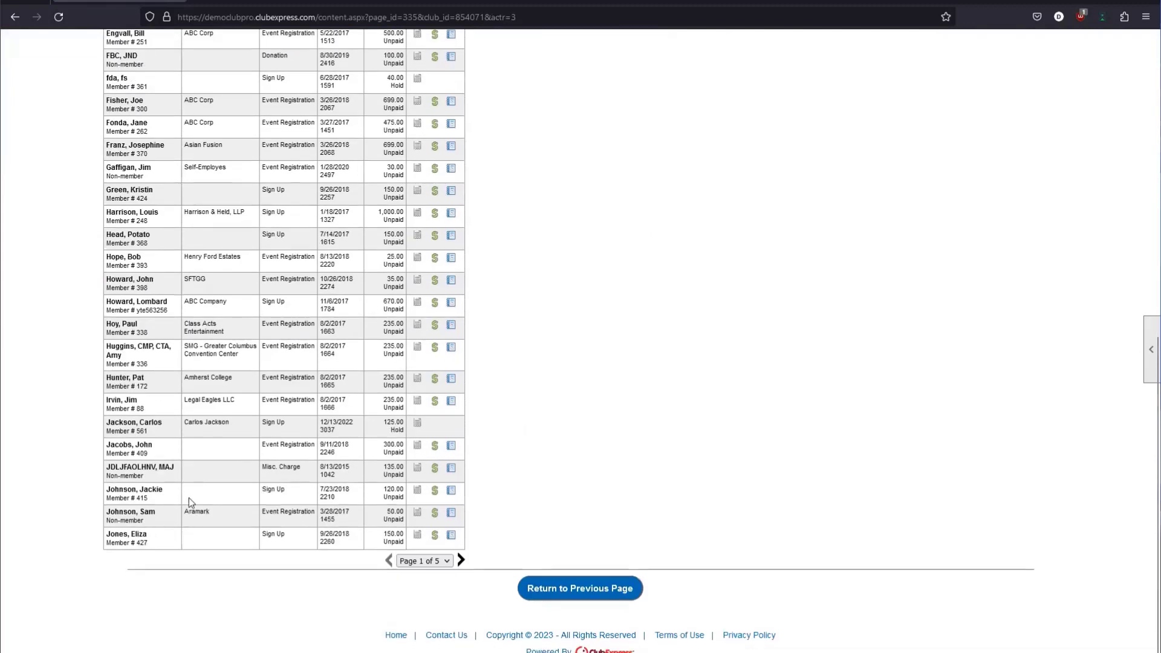
{"action": "left_click", "coordinate": [450, 491]}
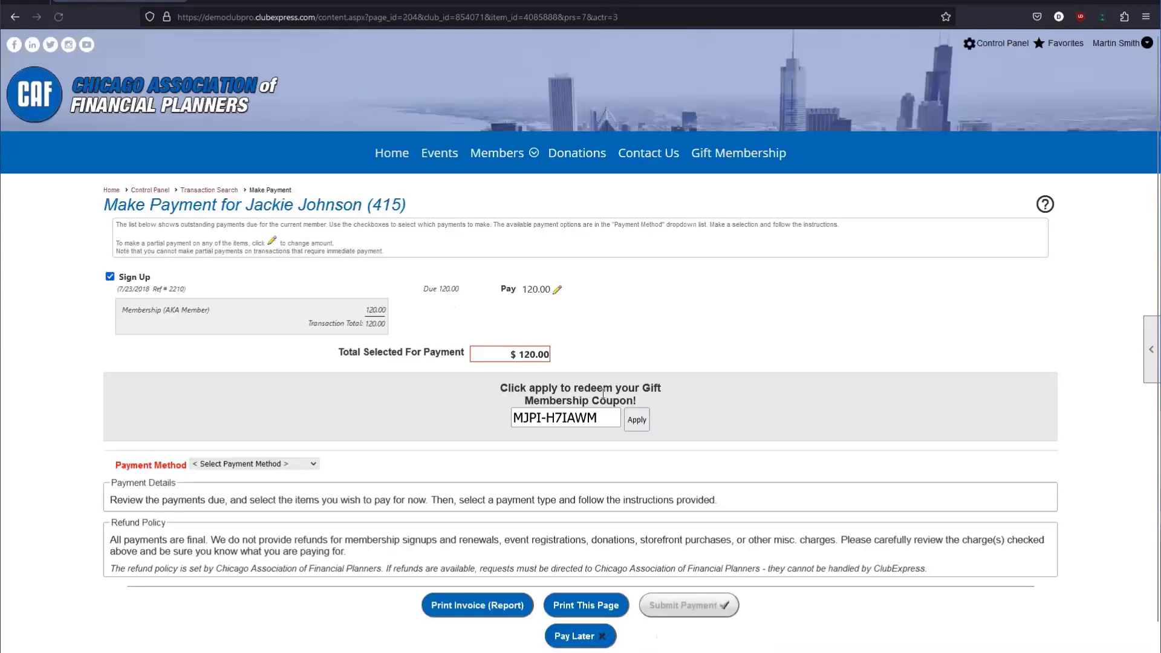
{"action": "left_click_drag", "start_coordinate": [635, 402], "coordinate": [501, 387]}
{"action": "left_click", "coordinate": [587, 418]}
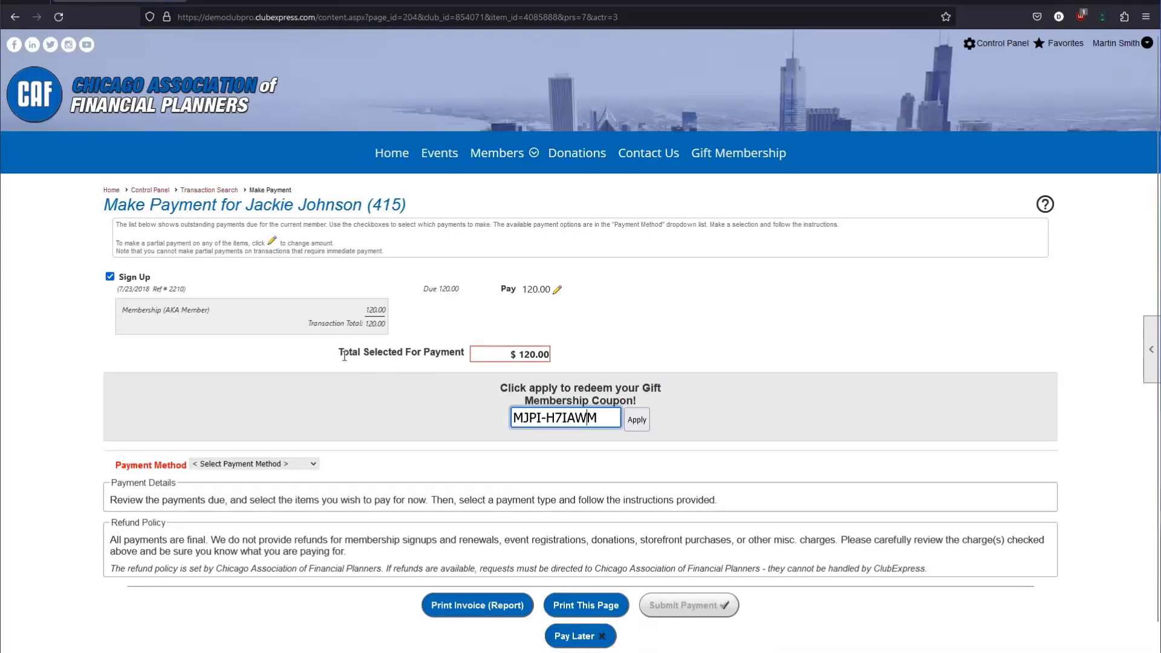
{"action": "left_click_drag", "start_coordinate": [345, 357], "coordinate": [392, 357]}
{"action": "left_click", "coordinate": [560, 354]}
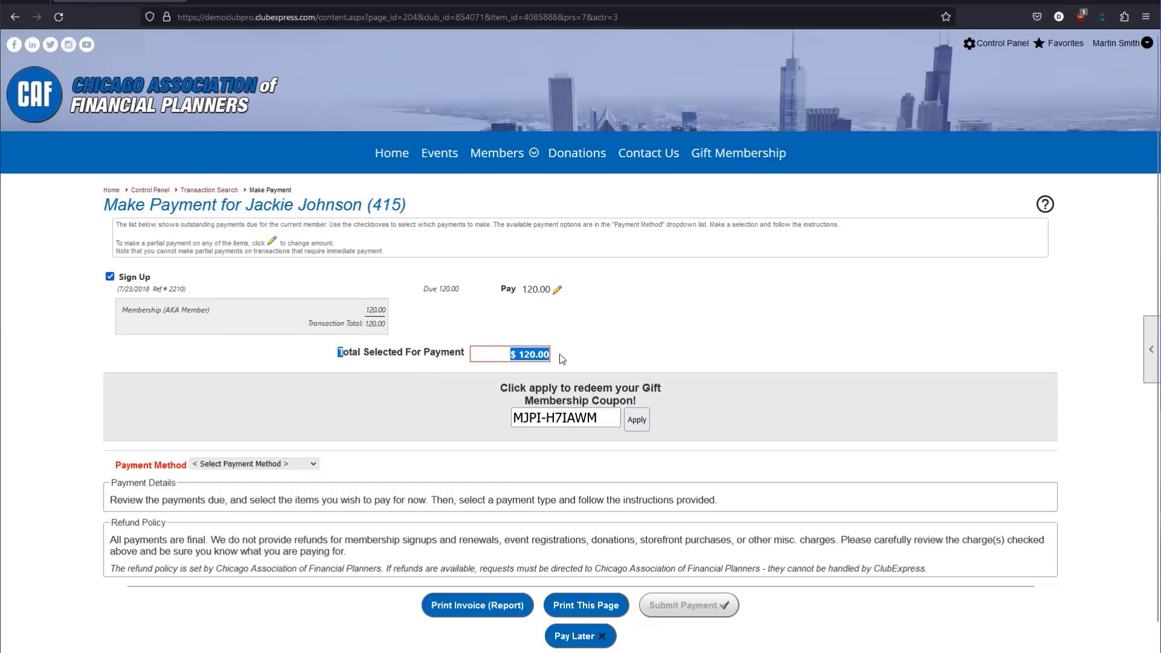
Replace the coupon code with HALFOFF, apply it, and dismiss the confirmation.
{"action": "triple_click", "coordinate": [565, 419]}
{"action": "type", "text": "HA"}
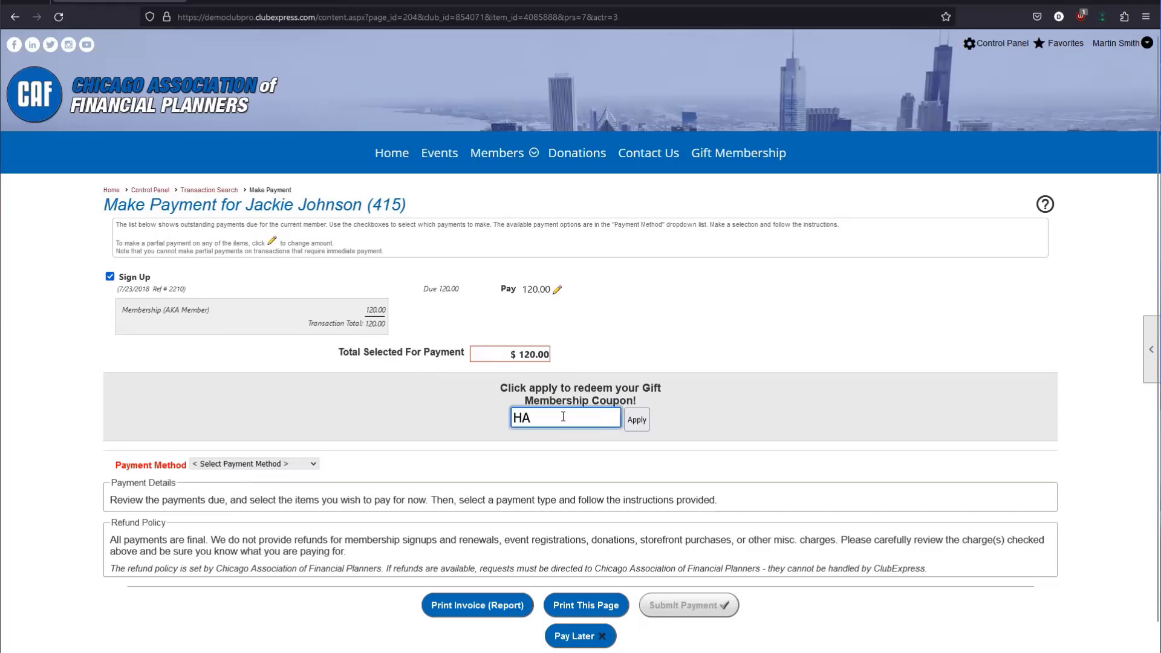
{"action": "type", "text": "LFOFF"}
{"action": "left_click", "coordinate": [637, 420]}
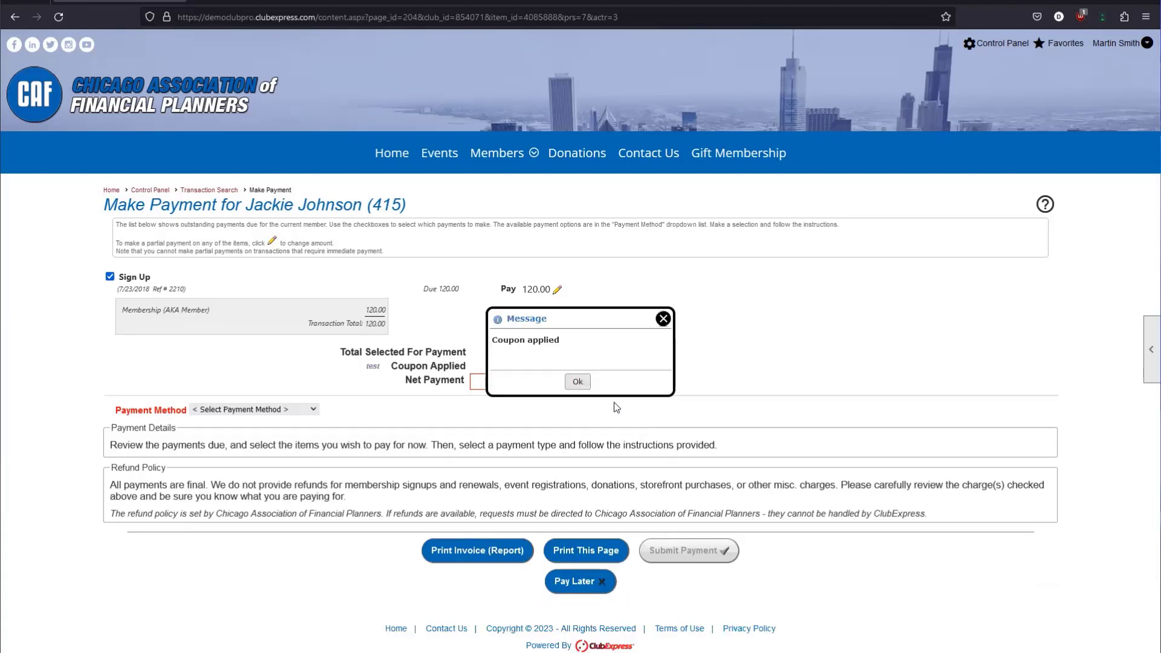
{"action": "left_click", "coordinate": [578, 382]}
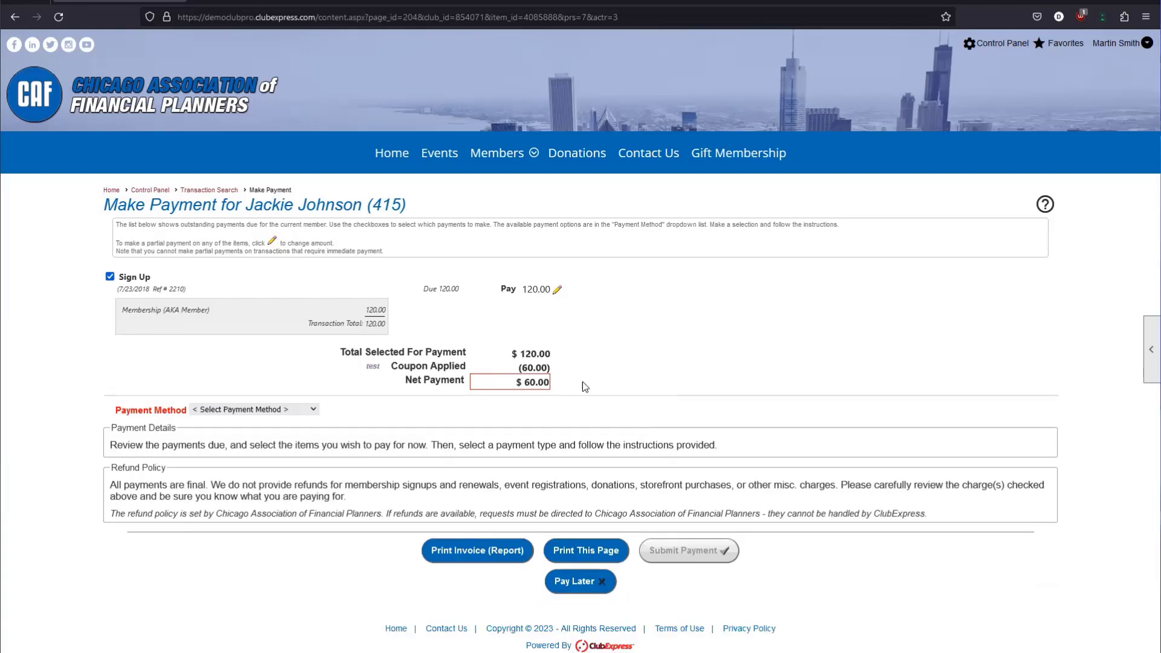
Check the Coupon Applied line, the $120.00 total and the $60.00 net payment.
{"action": "triple_click", "coordinate": [367, 367]}
{"action": "left_click", "coordinate": [367, 367]}
{"action": "double_click", "coordinate": [367, 368]}
{"action": "left_click_drag", "start_coordinate": [397, 367], "coordinate": [552, 383]}
{"action": "left_click", "coordinate": [544, 379]}
{"action": "left_click", "coordinate": [553, 383]}
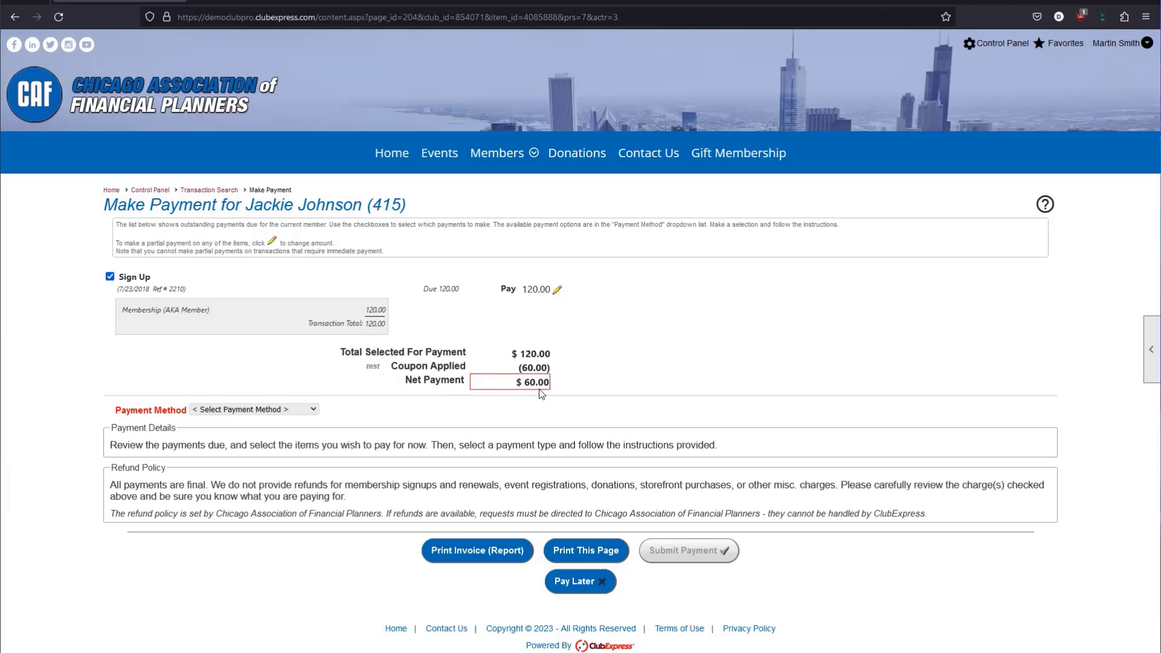
{"action": "double_click", "coordinate": [535, 353]}
{"action": "left_click_drag", "start_coordinate": [535, 352], "coordinate": [553, 353]}
{"action": "left_click", "coordinate": [554, 350]}
{"action": "left_click_drag", "start_coordinate": [411, 381], "coordinate": [492, 387]}
{"action": "left_click", "coordinate": [515, 387]}
Record the $60.00 net payment as a Received Check.
{"action": "left_click", "coordinate": [281, 412]}
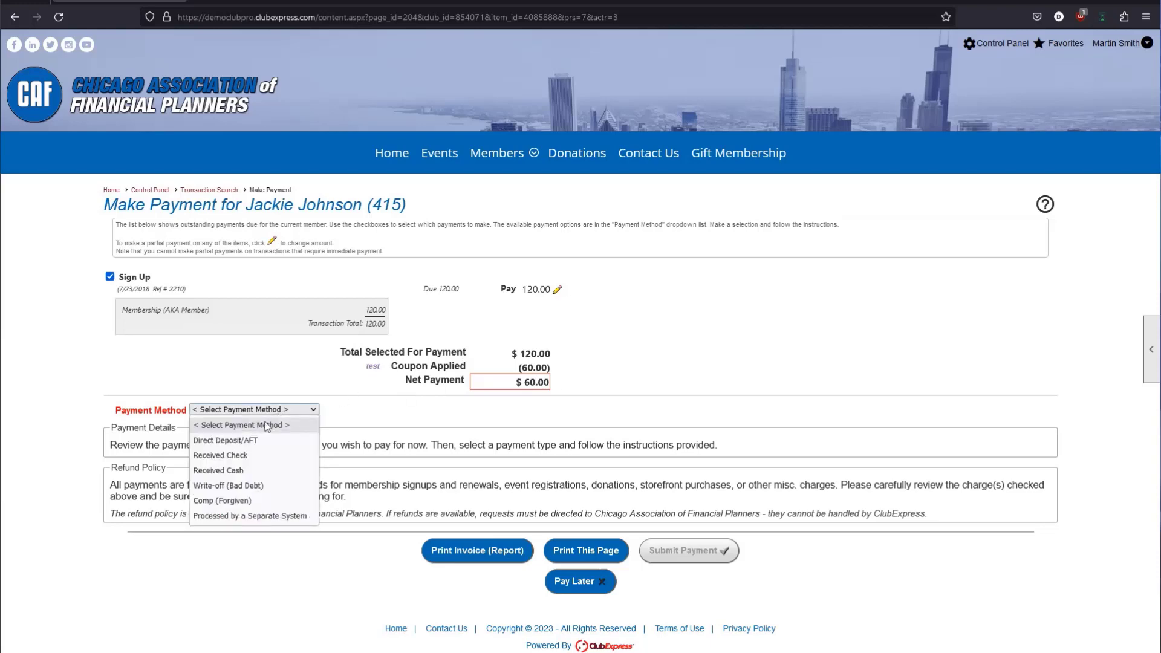
{"action": "left_click", "coordinate": [251, 455]}
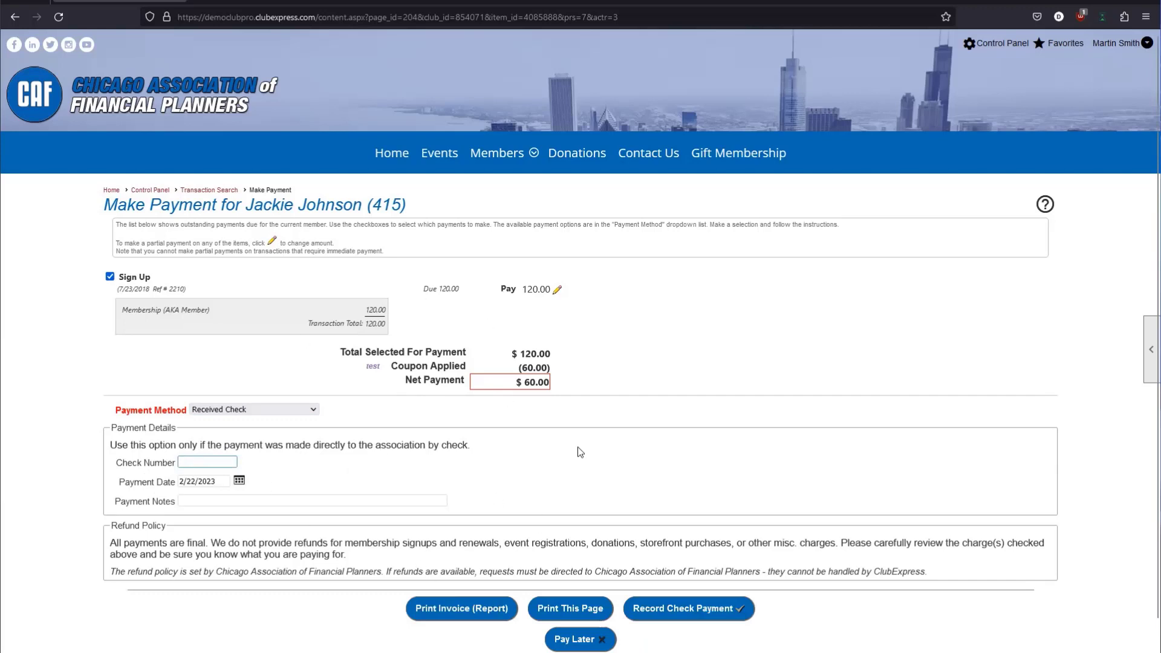
{"action": "left_click", "coordinate": [726, 613]}
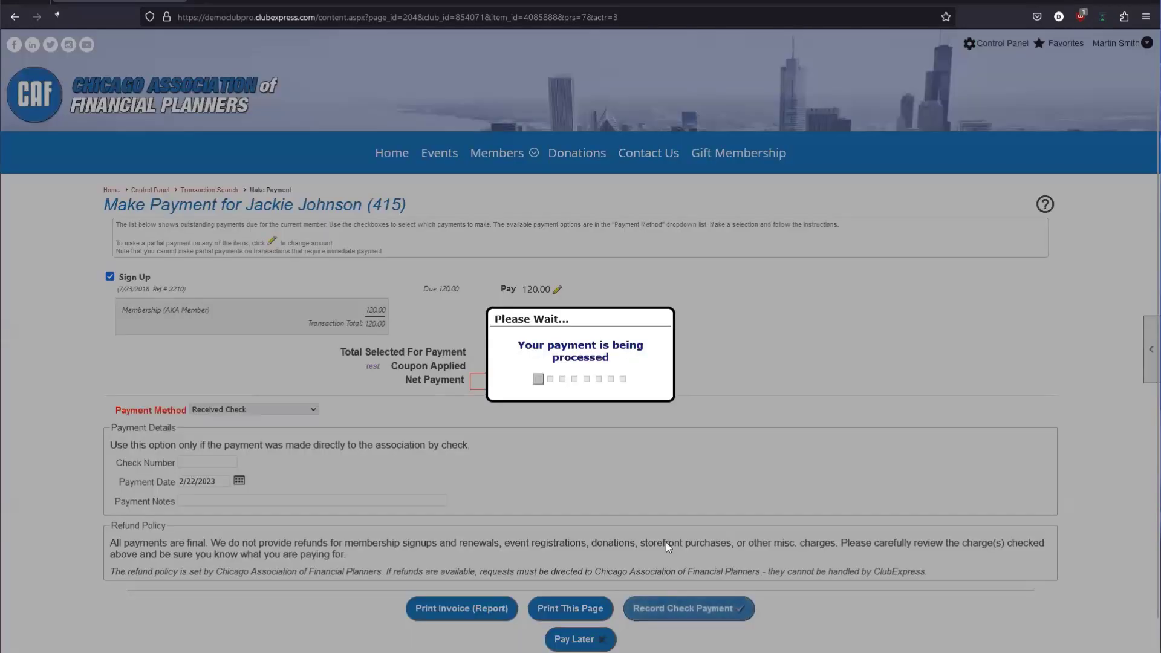
{"action": "scroll", "coordinate": [546, 501], "scroll_direction": "down", "scroll_amount": 8}
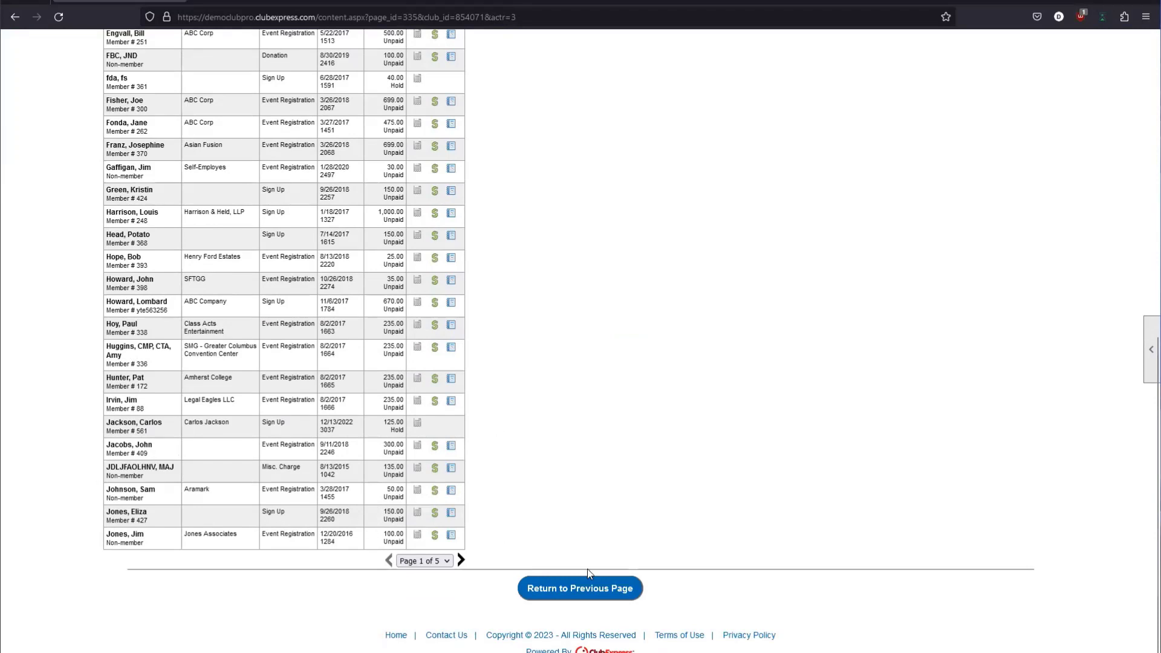
Go to Discount Coupons and check the test coupon's 50% value and used count of 1.
{"action": "left_click", "coordinate": [590, 591]}
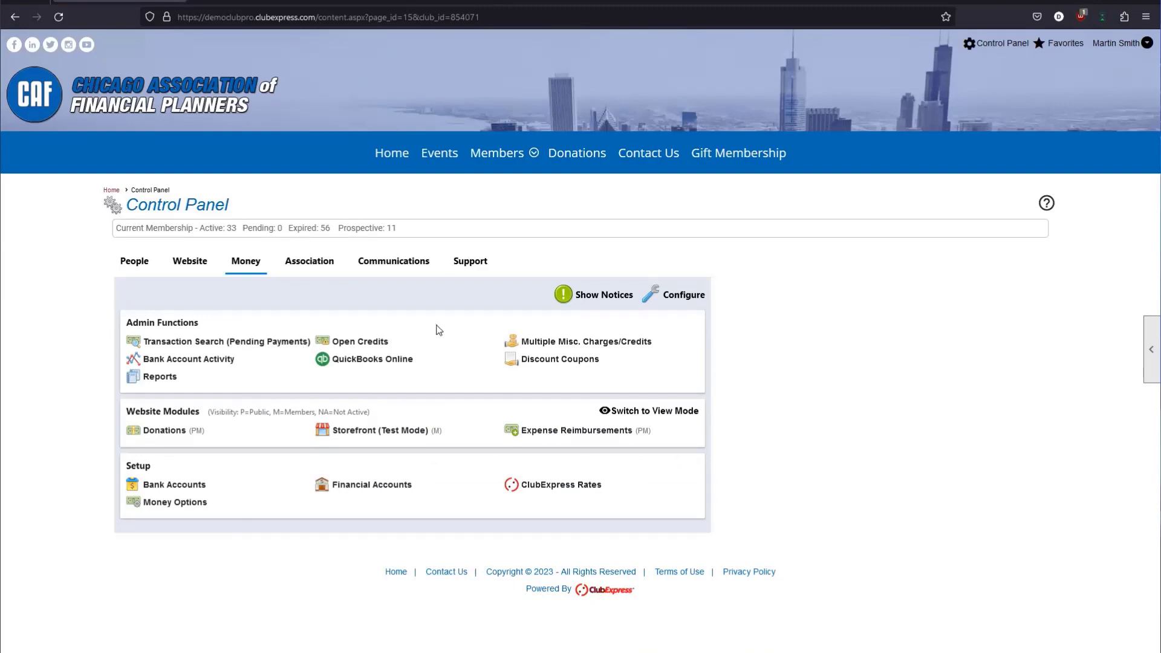
{"action": "left_click", "coordinate": [526, 363]}
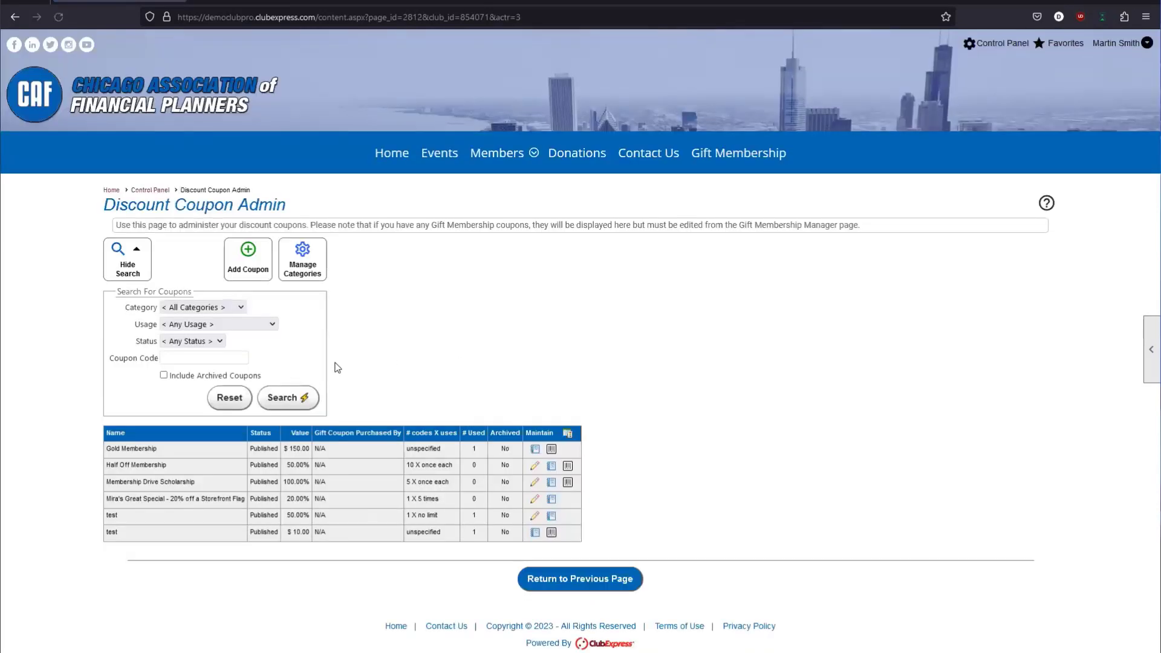
{"action": "double_click", "coordinate": [303, 516]}
{"action": "double_click", "coordinate": [474, 516]}
{"action": "left_click", "coordinate": [484, 519]}
Run the Discount Coupon Usage report for the second test coupon.
{"action": "left_click", "coordinate": [553, 515]}
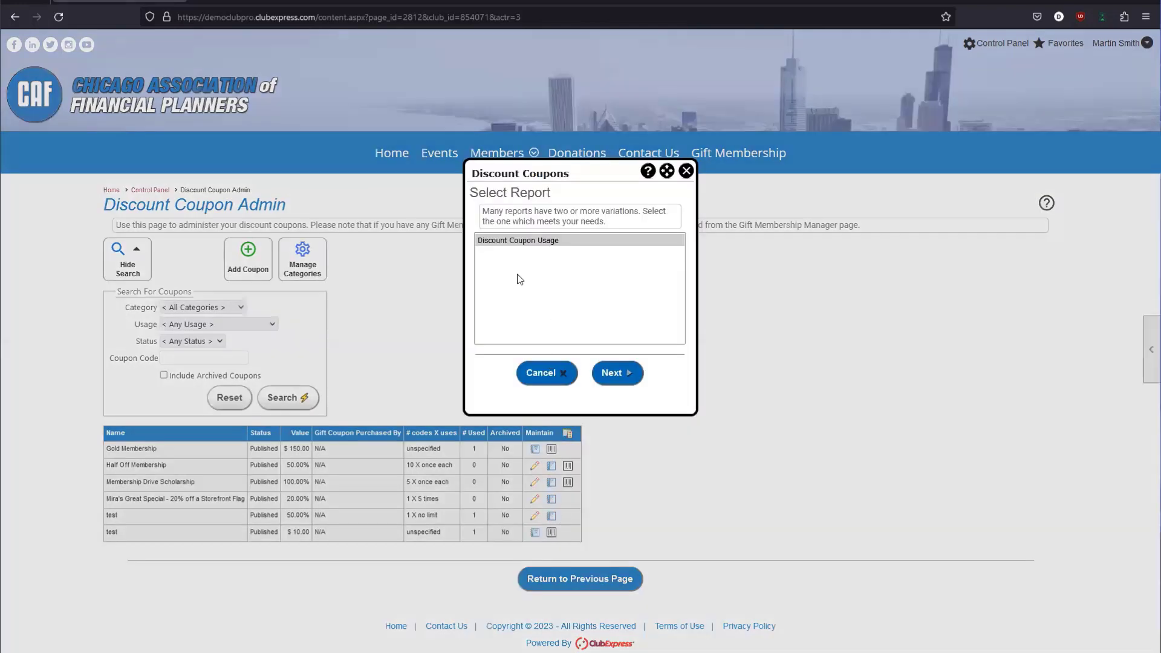
{"action": "left_click", "coordinate": [607, 387]}
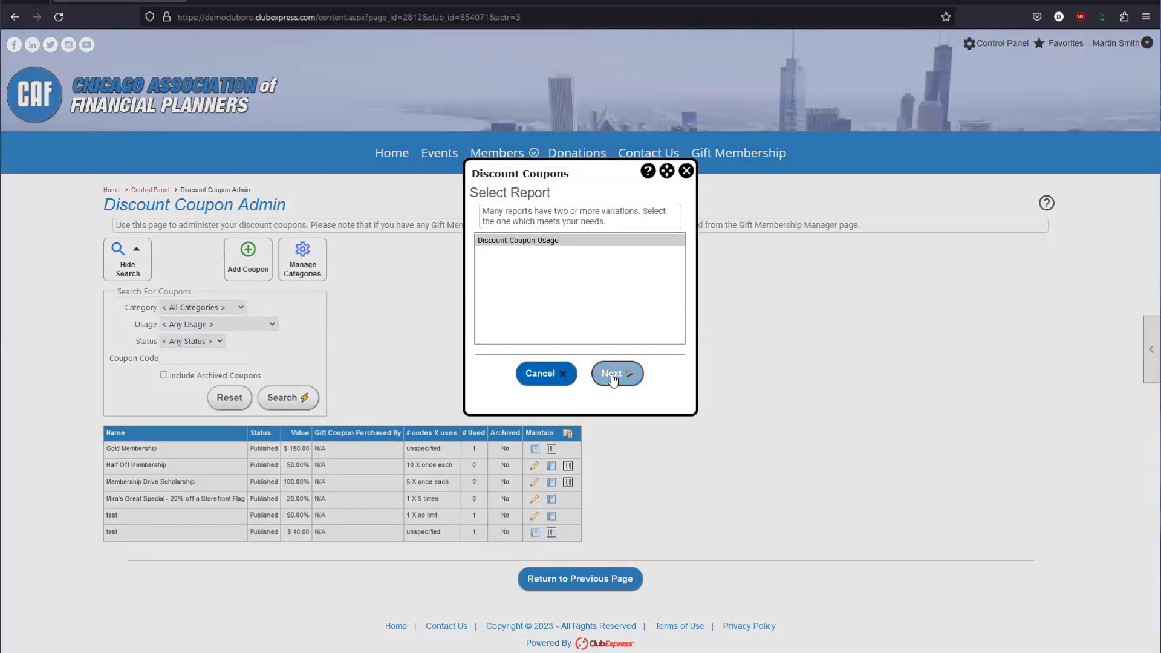
{"action": "left_click", "coordinate": [610, 378]}
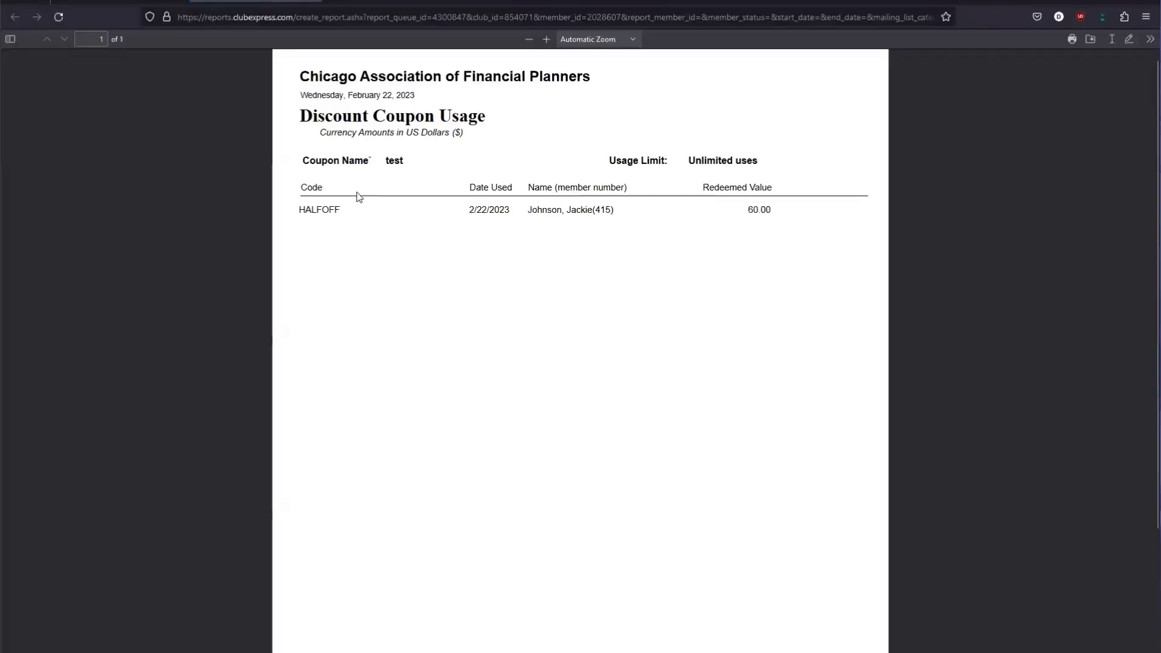
Check the HALFOFF redemption of 60.00 in the report, then close it and return to Discount Coupon Admin.
{"action": "left_click_drag", "start_coordinate": [299, 209], "coordinate": [349, 215]}
{"action": "left_click", "coordinate": [596, 208]}
{"action": "left_click_drag", "start_coordinate": [723, 211], "coordinate": [750, 214]}
{"action": "left_click_drag", "start_coordinate": [751, 209], "coordinate": [769, 217]}
{"action": "left_click", "coordinate": [769, 216]}
{"action": "left_click", "coordinate": [311, 1]}
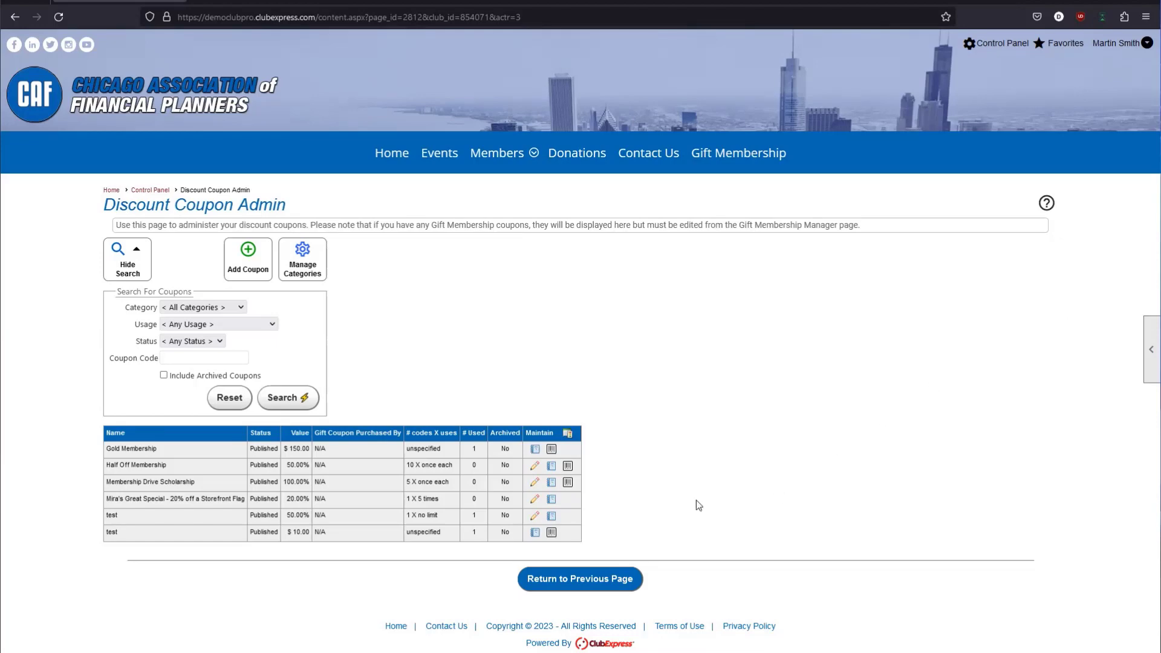
{"action": "left_click", "coordinate": [564, 578]}
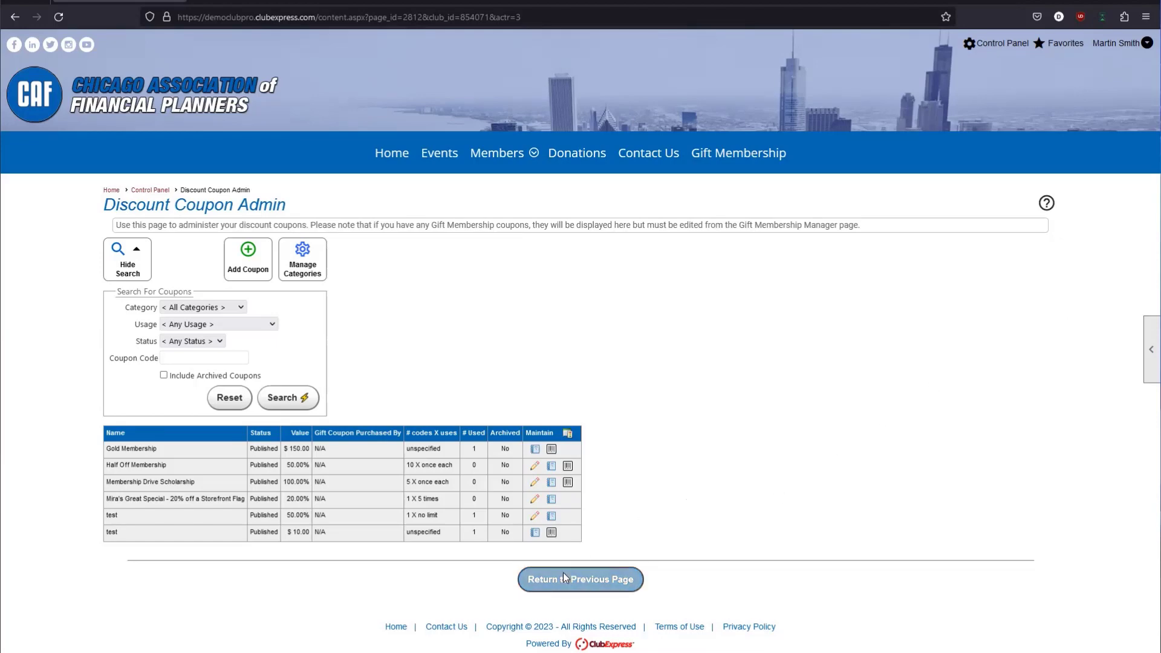
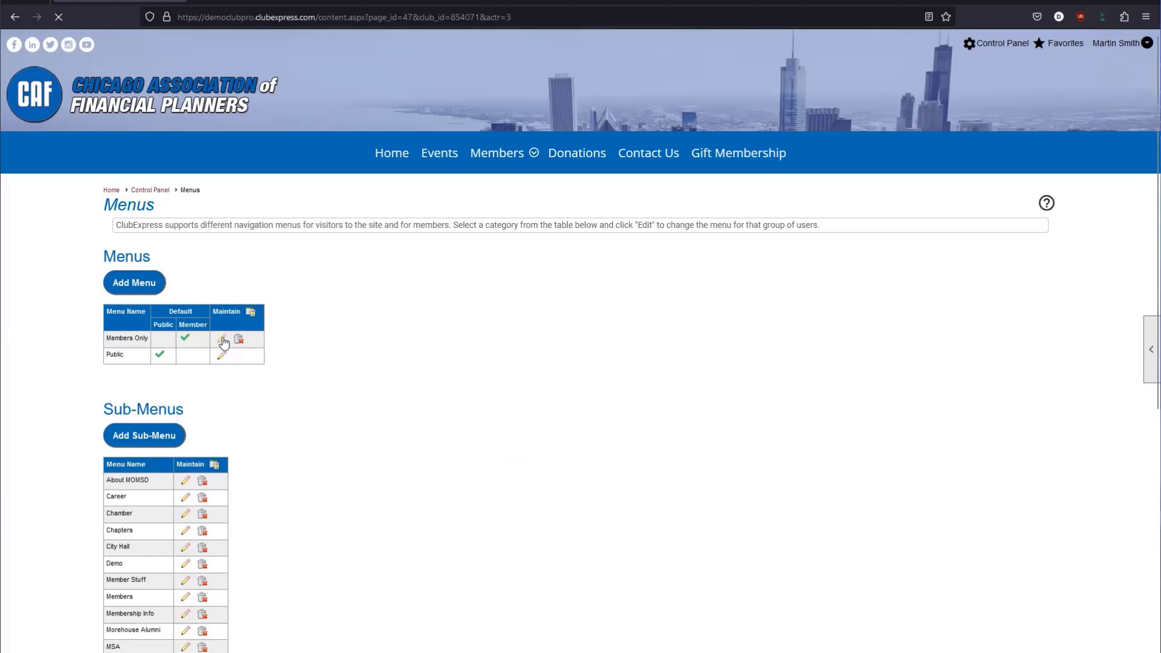
Confirm Gift Membership is among the Members Only menu's selected items, then return to the Control Panel.
{"action": "left_click", "coordinate": [223, 341]}
{"action": "left_click", "coordinate": [636, 320]}
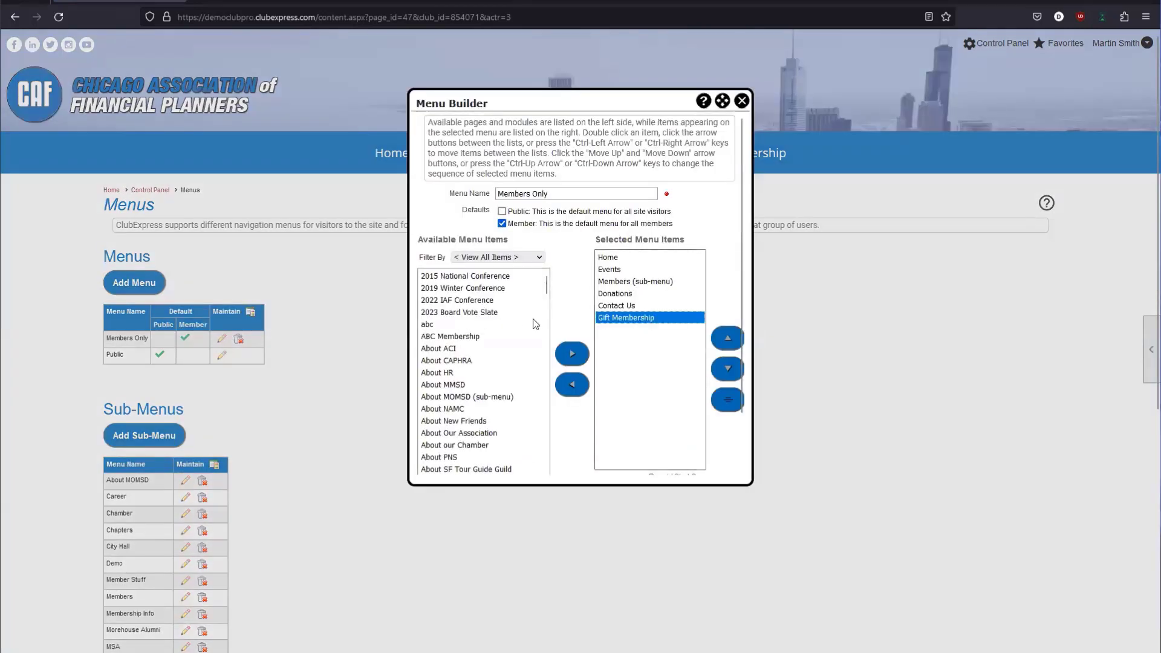
{"action": "left_click", "coordinate": [489, 326]}
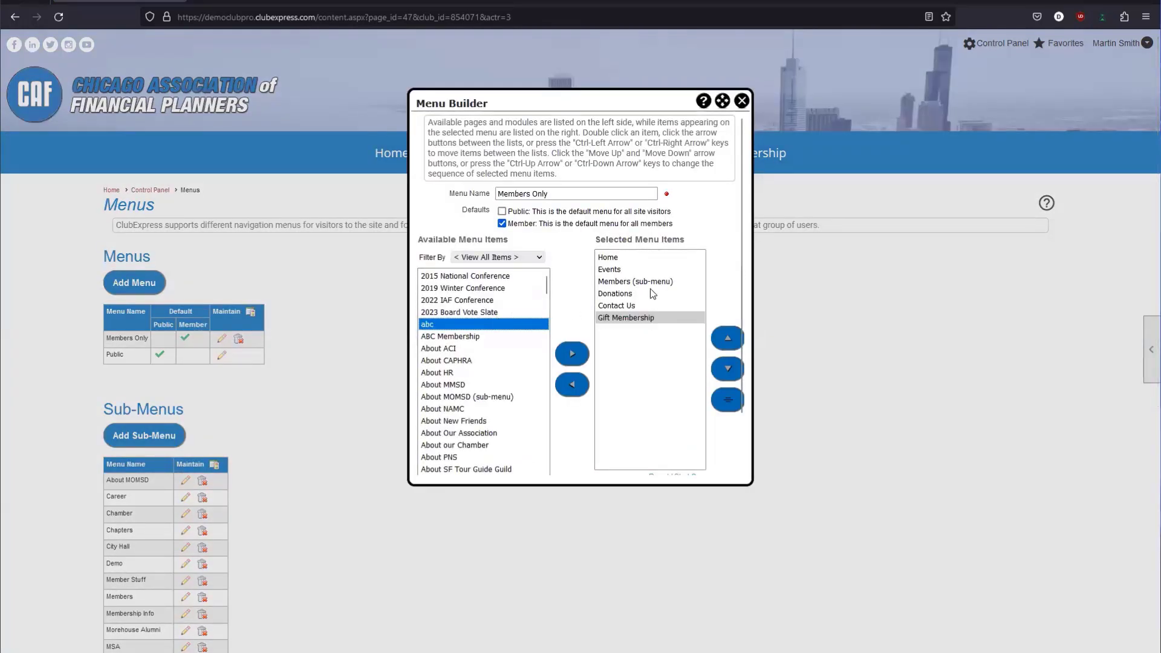
{"action": "left_click", "coordinate": [742, 101]}
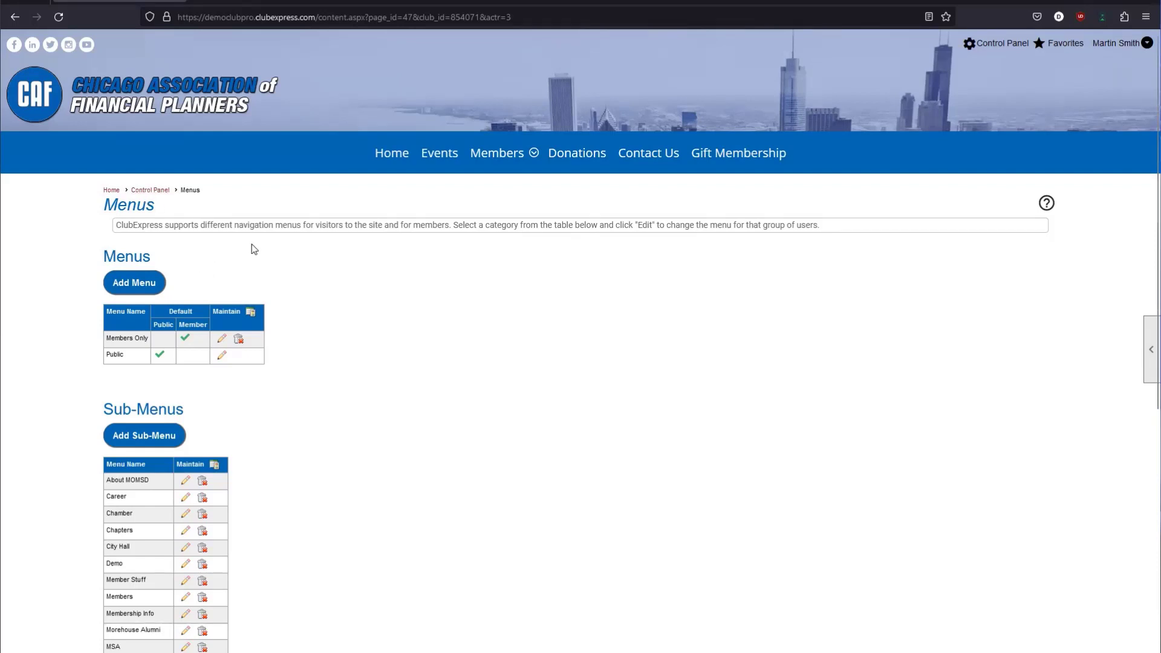
{"action": "left_click", "coordinate": [163, 192]}
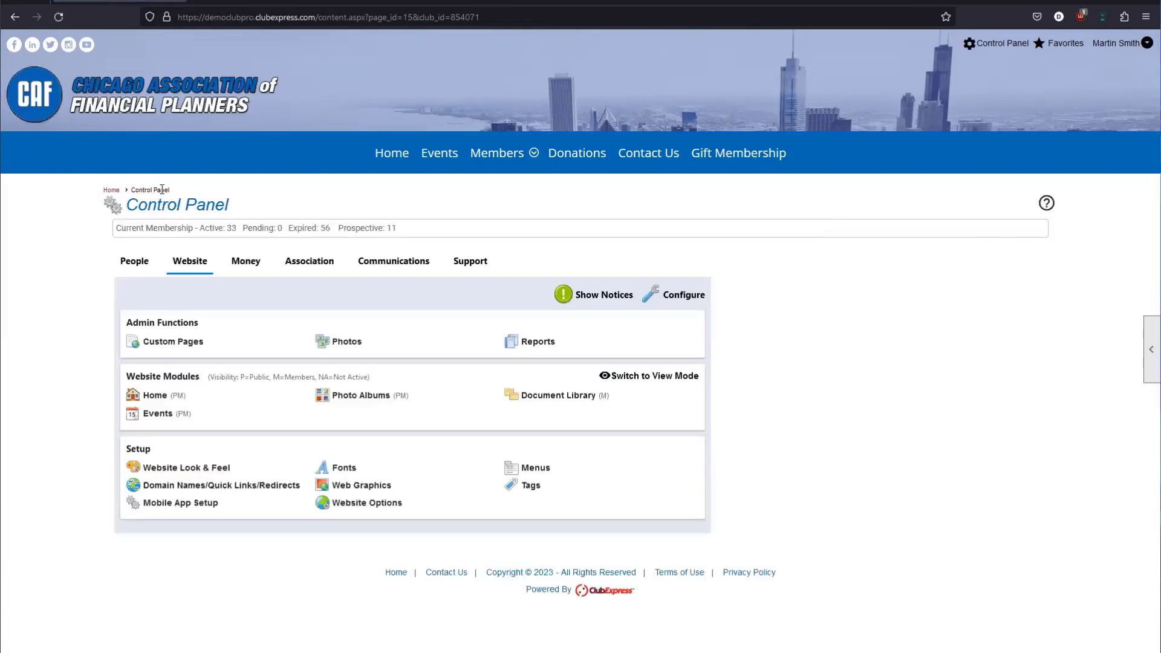
On the People tab, set the Gift Membership module's status to Inactive and save.
{"action": "left_click", "coordinate": [122, 265]}
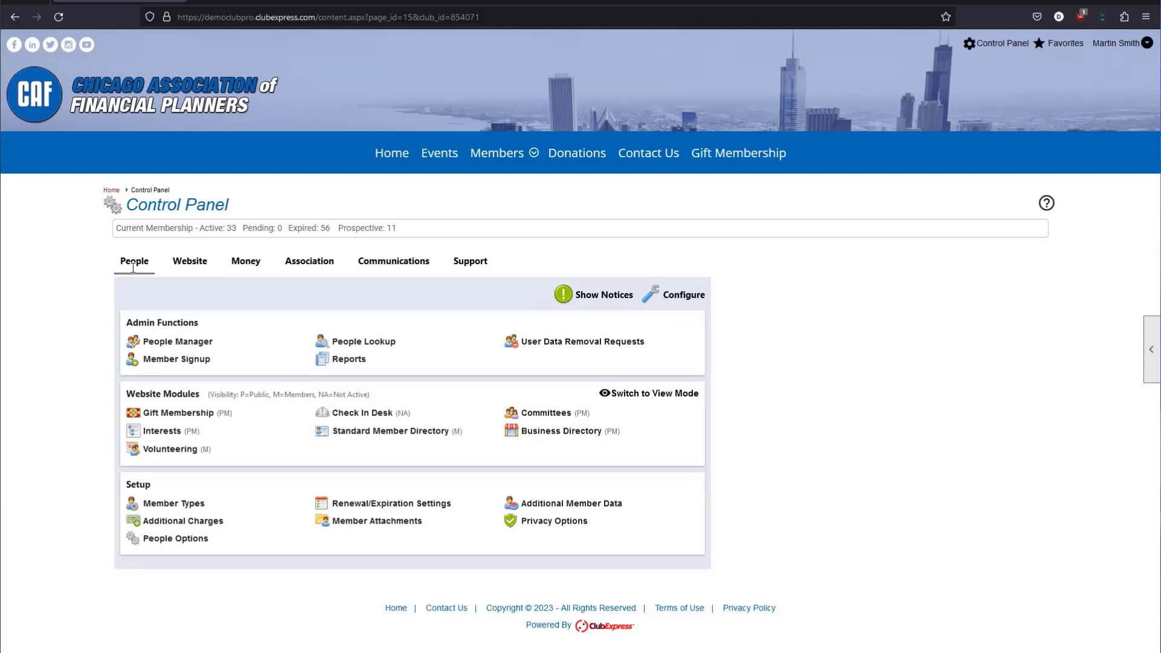
{"action": "left_click", "coordinate": [685, 295]}
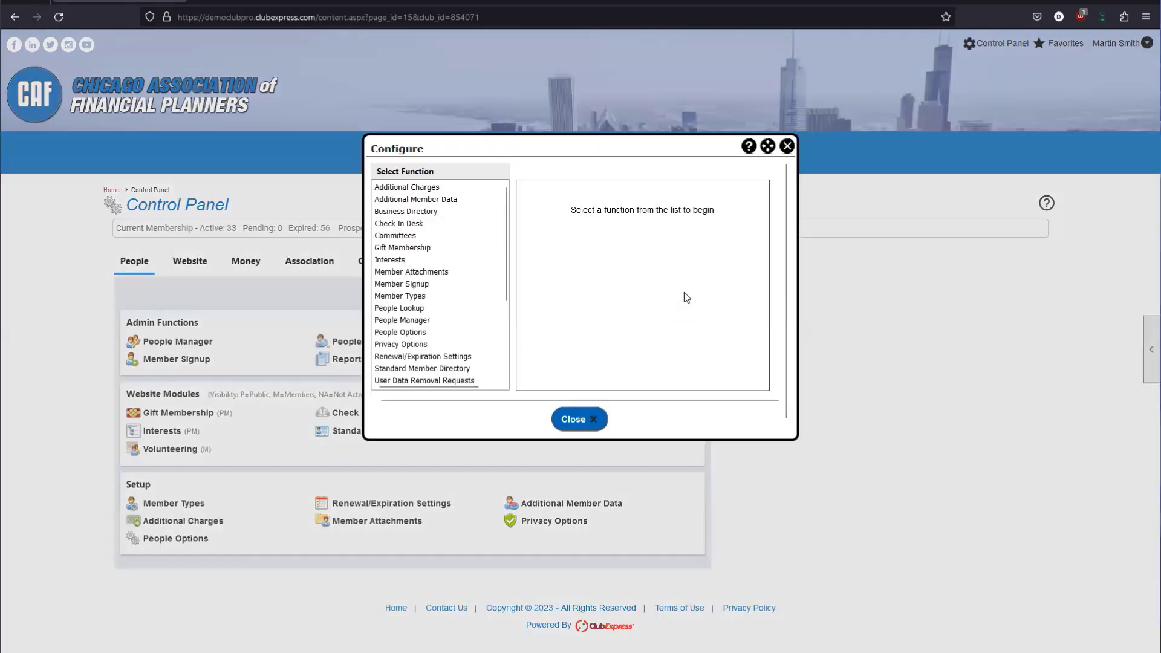
{"action": "left_click", "coordinate": [406, 248]}
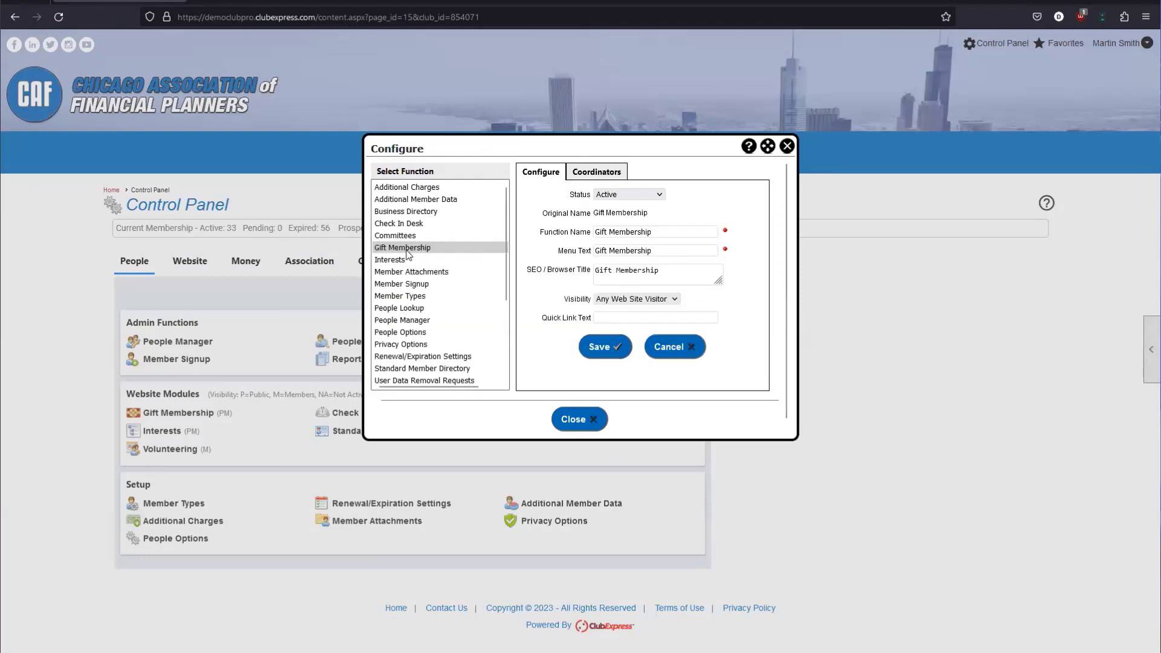
{"action": "left_click", "coordinate": [641, 197]}
{"action": "left_click", "coordinate": [623, 207]}
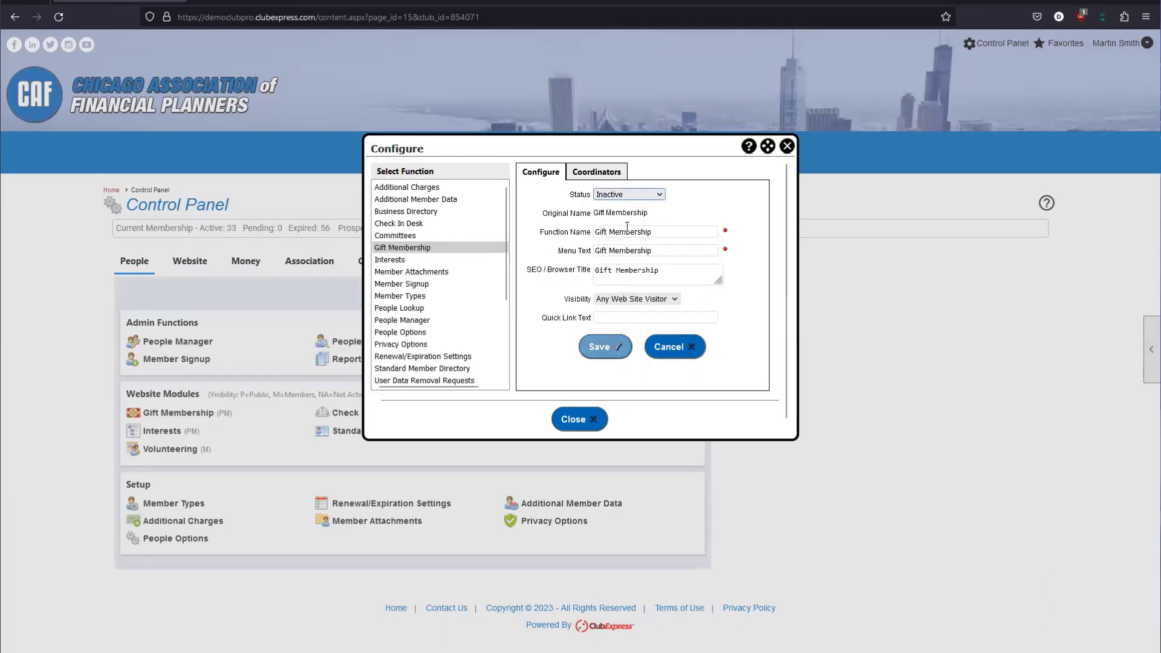
{"action": "left_click", "coordinate": [605, 347]}
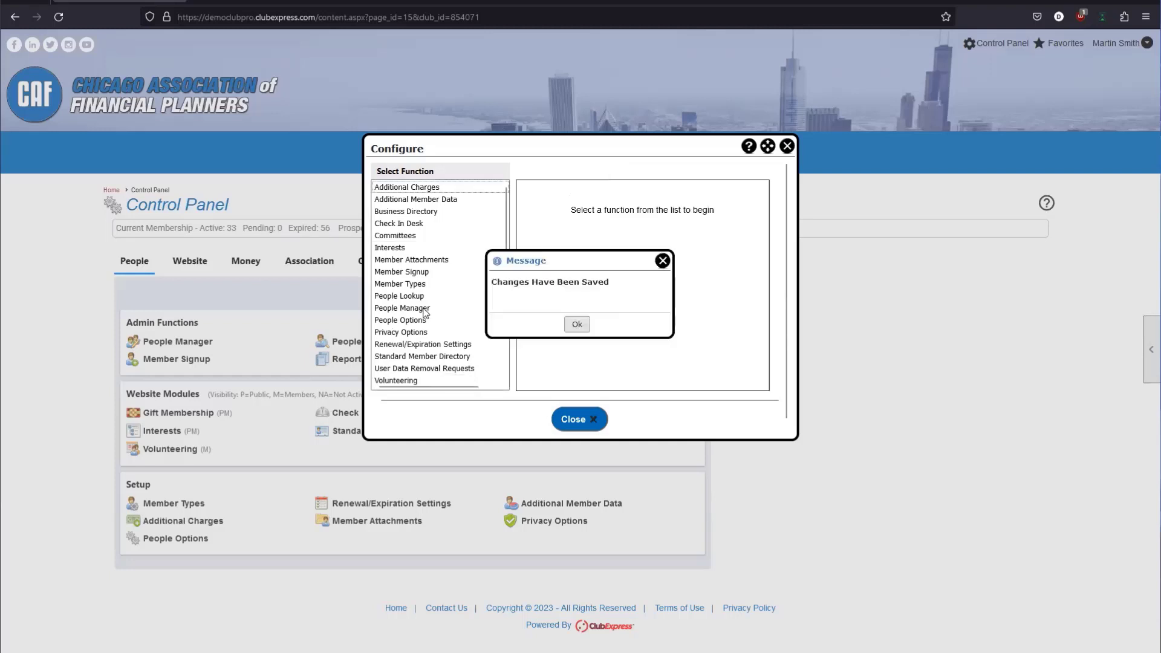
Find Gift Membership among the disabled modules and dismiss the saved message.
{"action": "scroll", "coordinate": [435, 301], "scroll_direction": "down", "scroll_amount": 3}
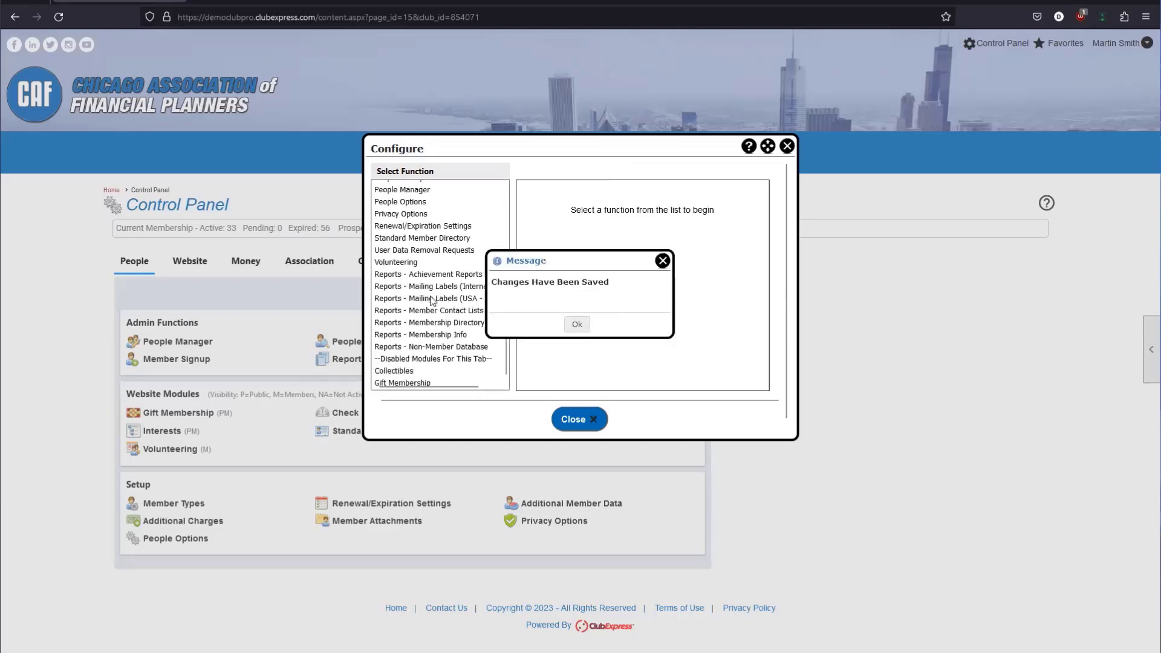
{"action": "left_click", "coordinate": [416, 361]}
{"action": "scroll", "coordinate": [423, 362], "scroll_direction": "up", "scroll_amount": 1}
{"action": "left_click", "coordinate": [574, 325]}
{"action": "scroll", "coordinate": [439, 270], "scroll_direction": "down", "scroll_amount": 1}
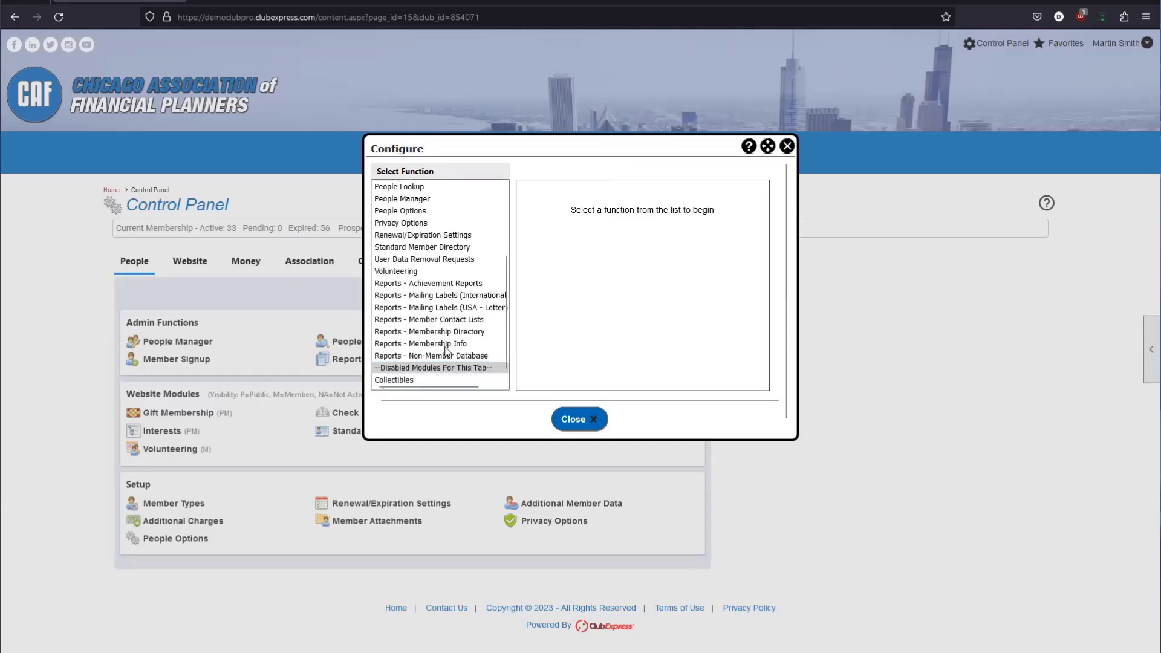
{"action": "scroll", "coordinate": [435, 266], "scroll_direction": "up", "scroll_amount": 3}
{"action": "scroll", "coordinate": [411, 248], "scroll_direction": "down", "scroll_amount": 3}
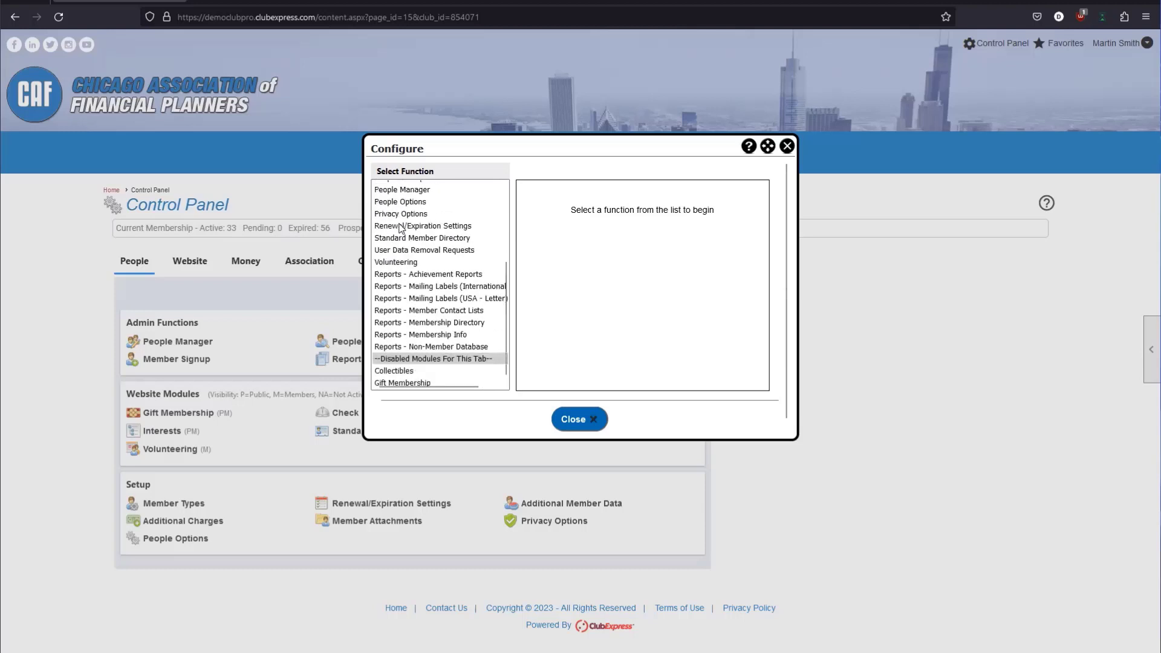
Set Gift Membership back to Active, save, and close the module configuration.
{"action": "left_click", "coordinate": [407, 382]}
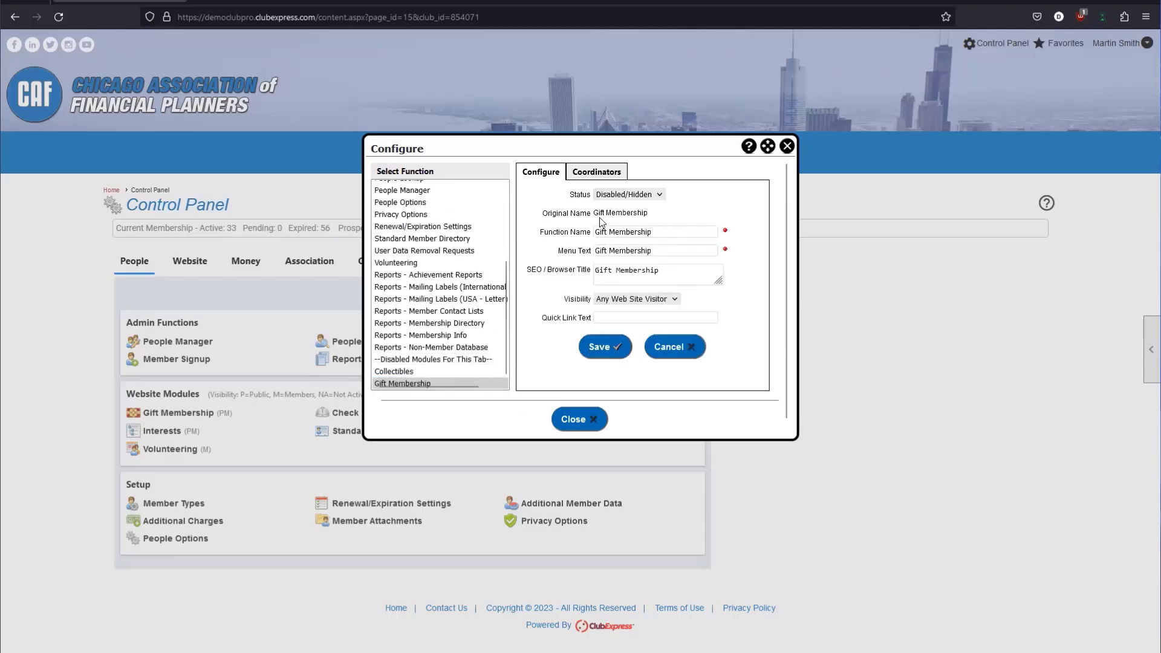
{"action": "left_click", "coordinate": [609, 195]}
{"action": "left_click", "coordinate": [611, 205]}
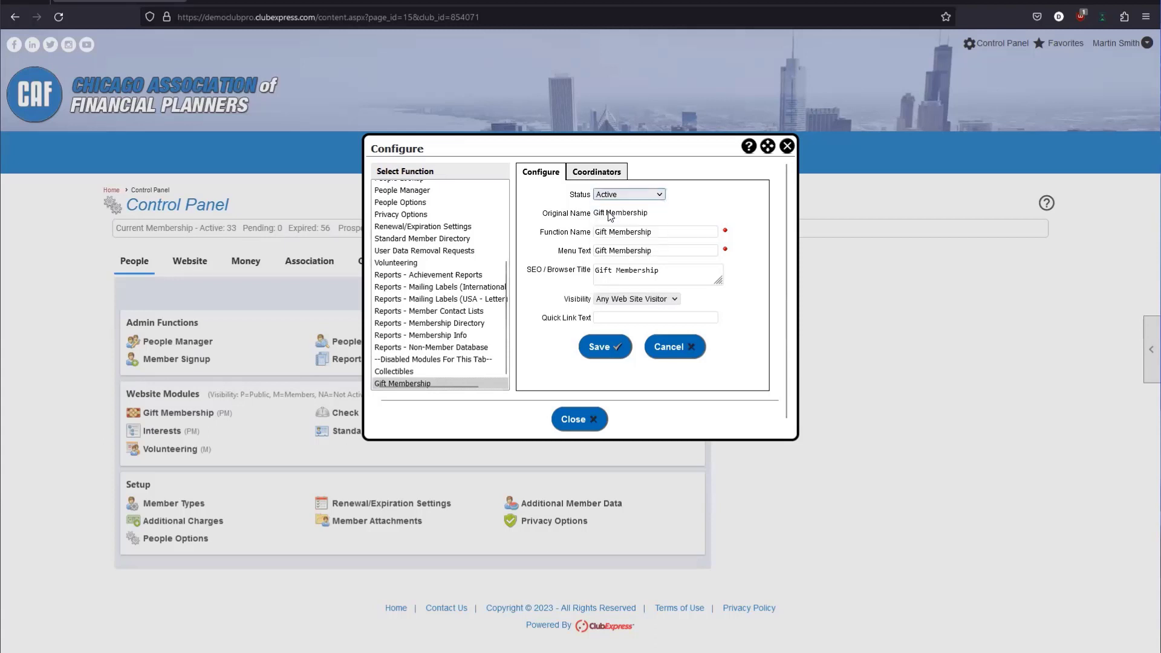
{"action": "left_click", "coordinate": [587, 349]}
{"action": "left_click", "coordinate": [647, 324]}
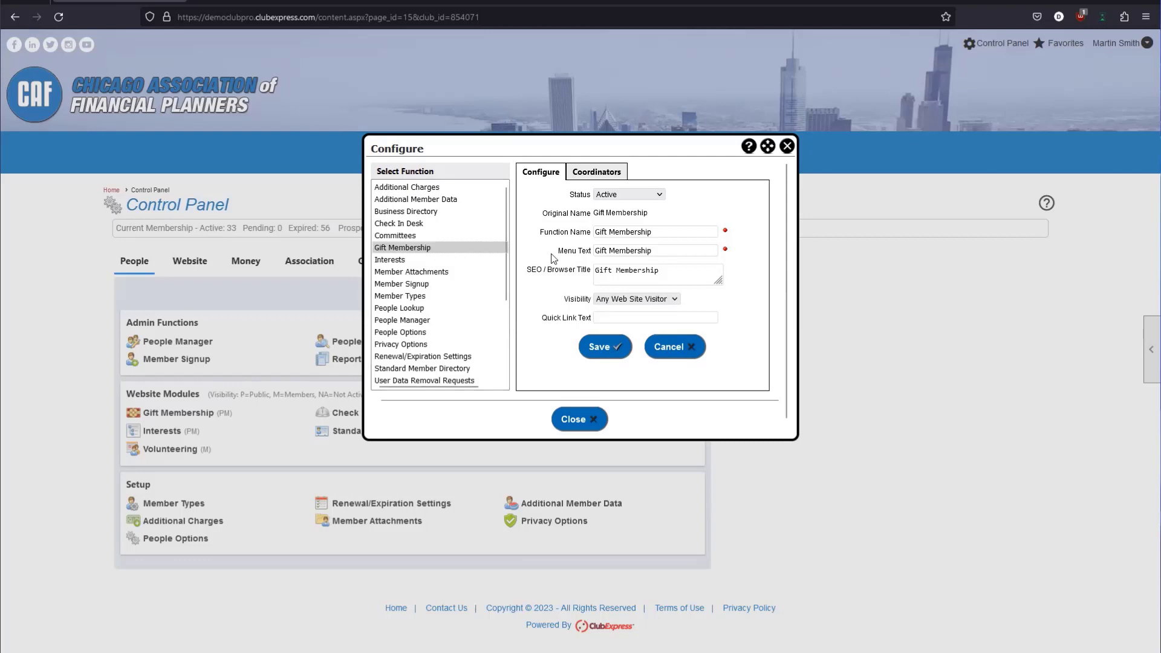
{"action": "left_click", "coordinate": [572, 420]}
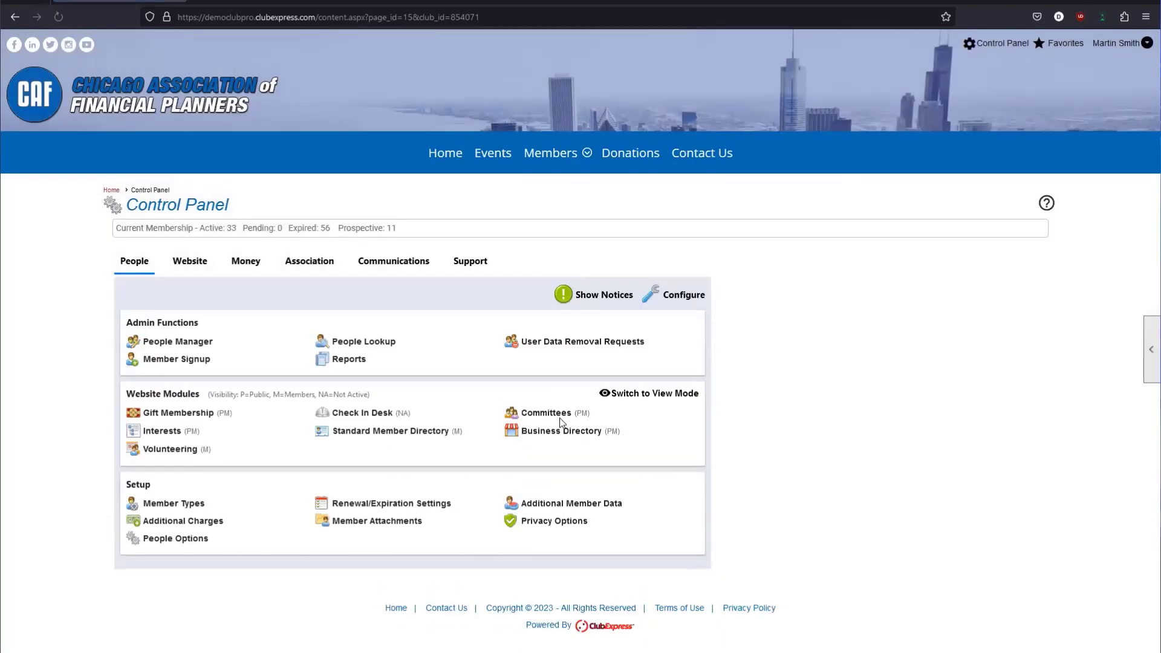
Open Gift Membership under Website Modules to see the two open 150.00 gifts.
{"action": "left_click", "coordinate": [163, 414]}
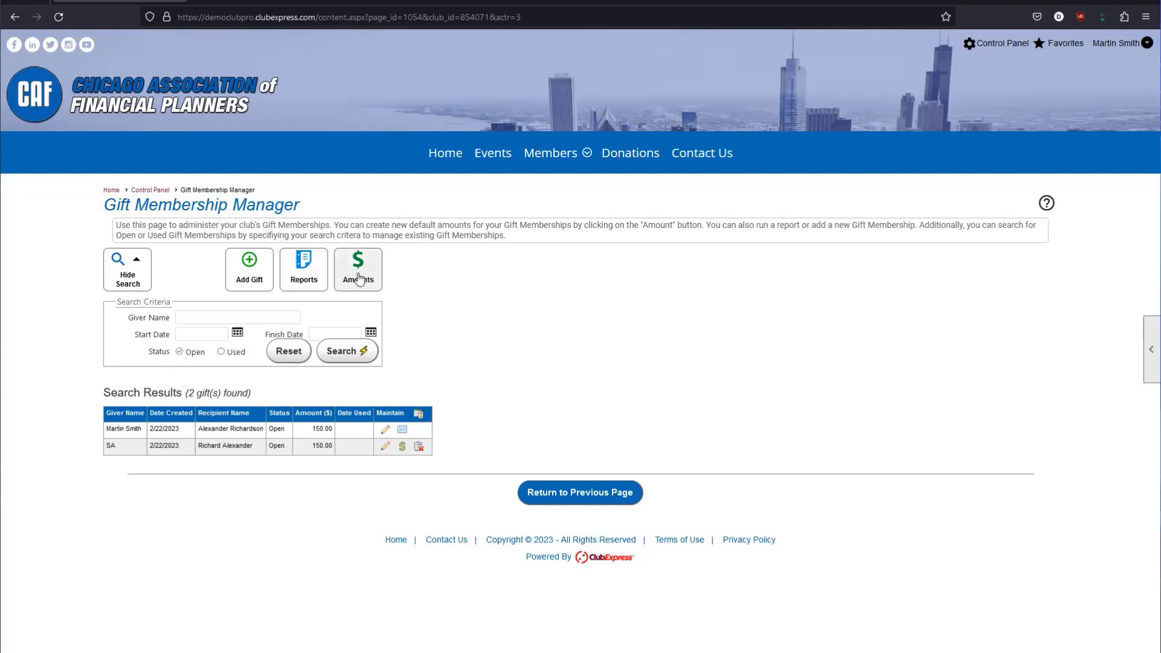
{"action": "left_click", "coordinate": [359, 278]}
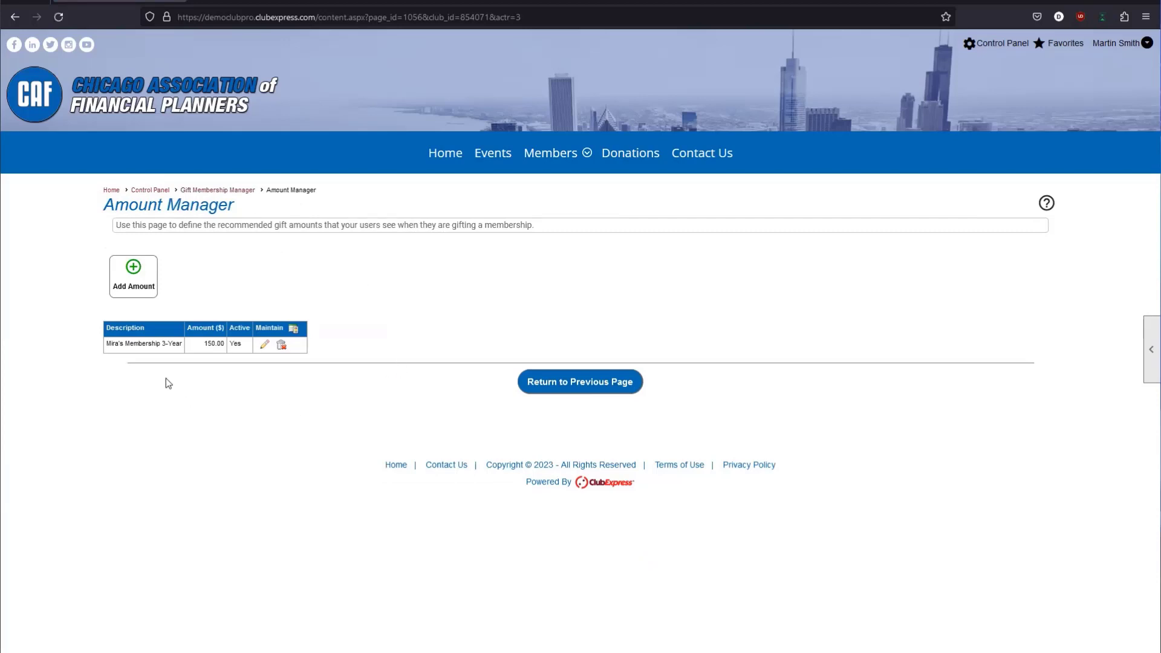
{"action": "left_click_drag", "start_coordinate": [109, 346], "coordinate": [221, 346]}
{"action": "left_click", "coordinate": [172, 353]}
{"action": "left_click", "coordinate": [227, 349]}
{"action": "left_click", "coordinate": [556, 390]}
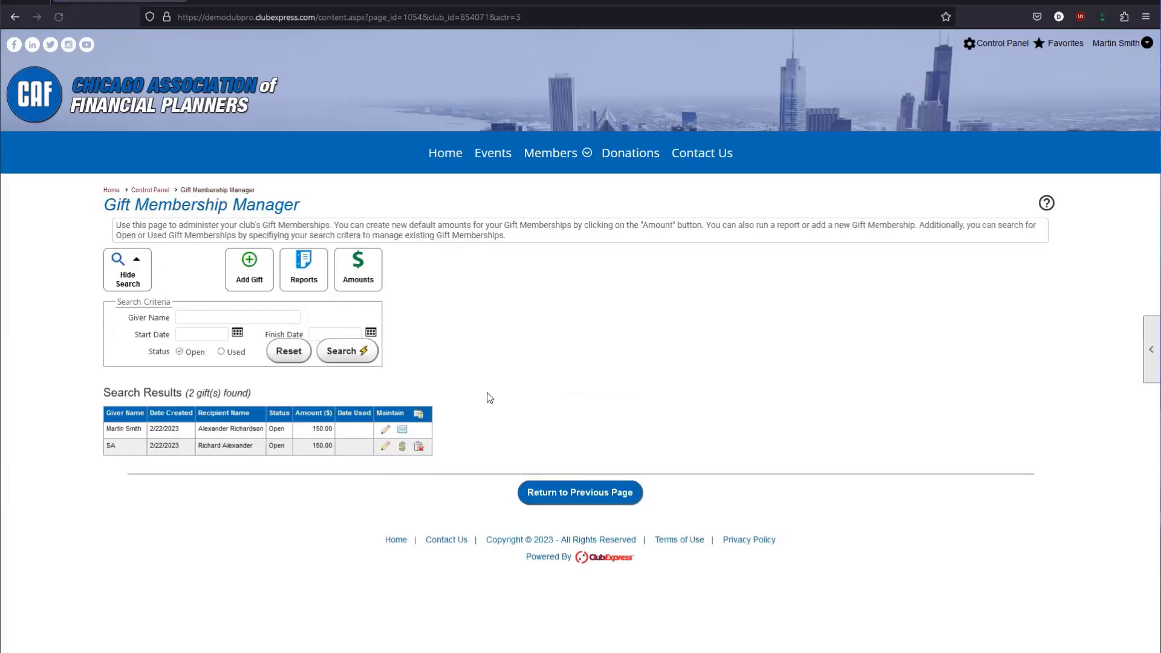
From the Control Panel, open Member Types and look over the member types' dues.
{"action": "left_click", "coordinate": [561, 494]}
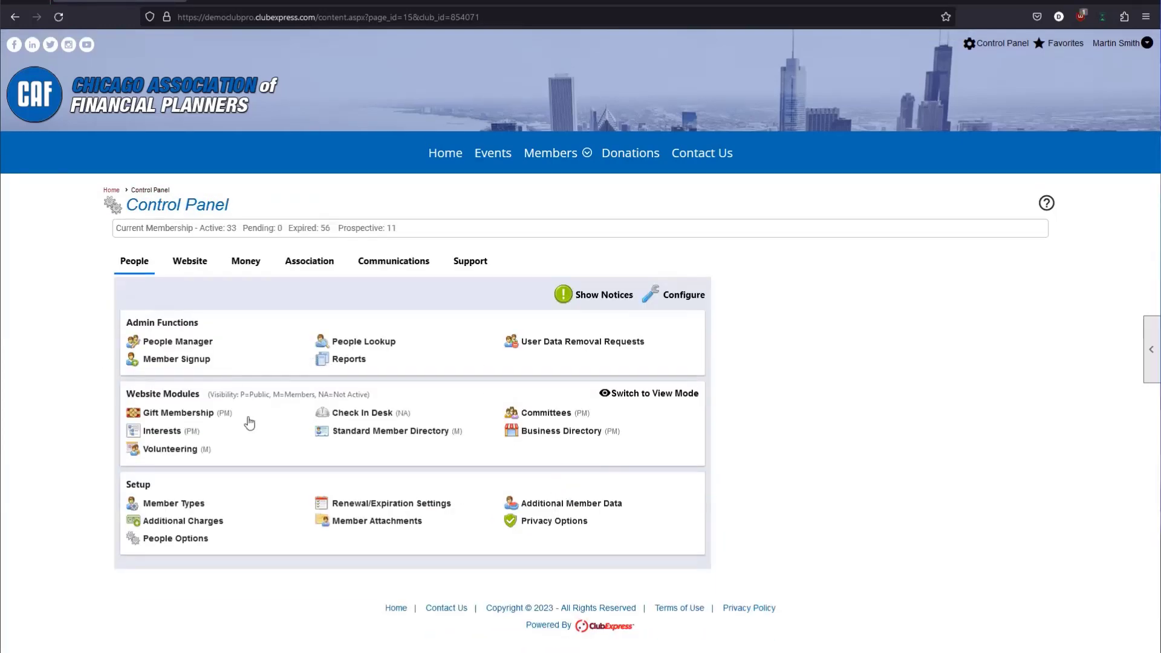
{"action": "left_click", "coordinate": [174, 507]}
{"action": "left_click_drag", "start_coordinate": [294, 356], "coordinate": [305, 540]}
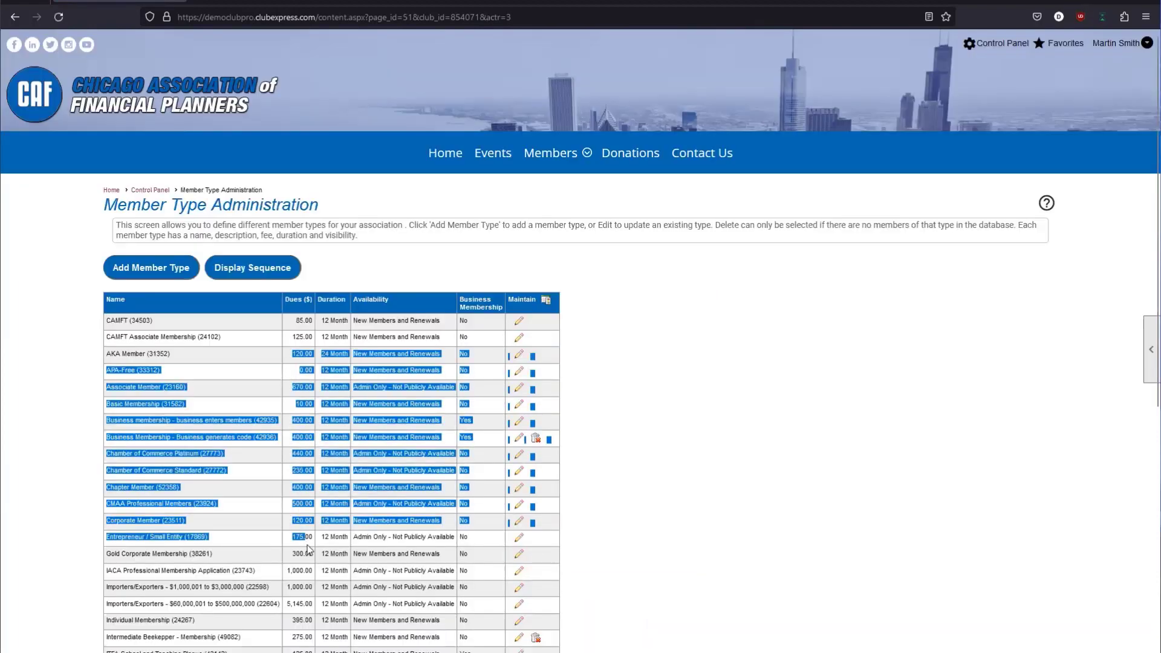
{"action": "left_click", "coordinate": [310, 548]}
{"action": "left_click_drag", "start_coordinate": [282, 332], "coordinate": [302, 366]}
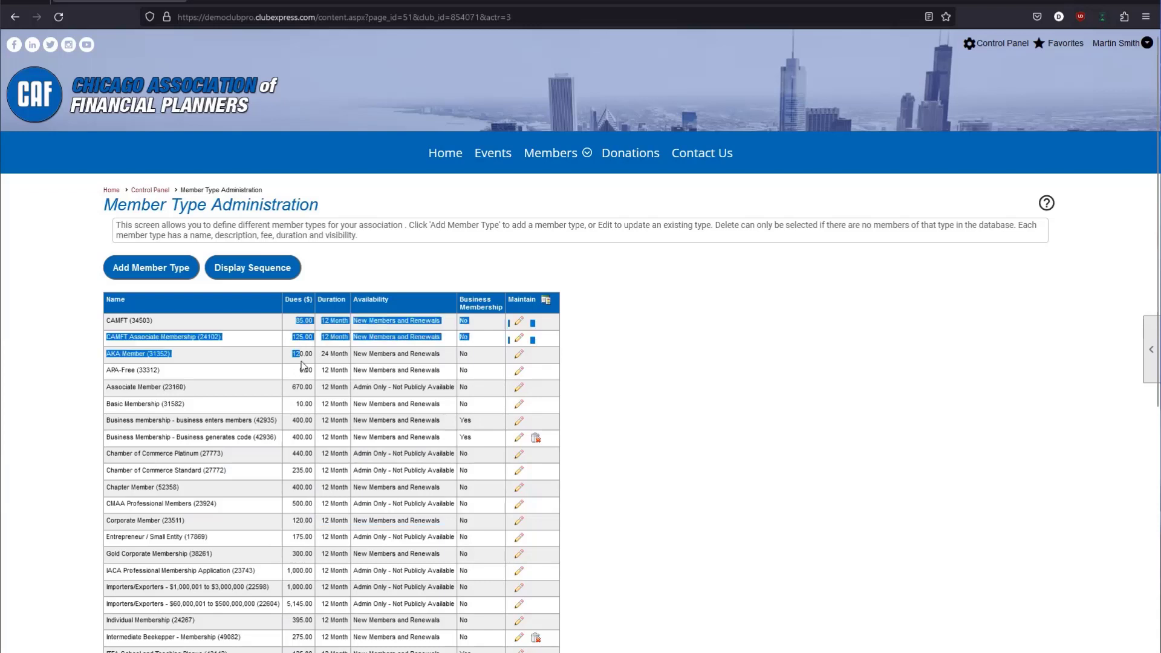
{"action": "left_click", "coordinate": [302, 362]}
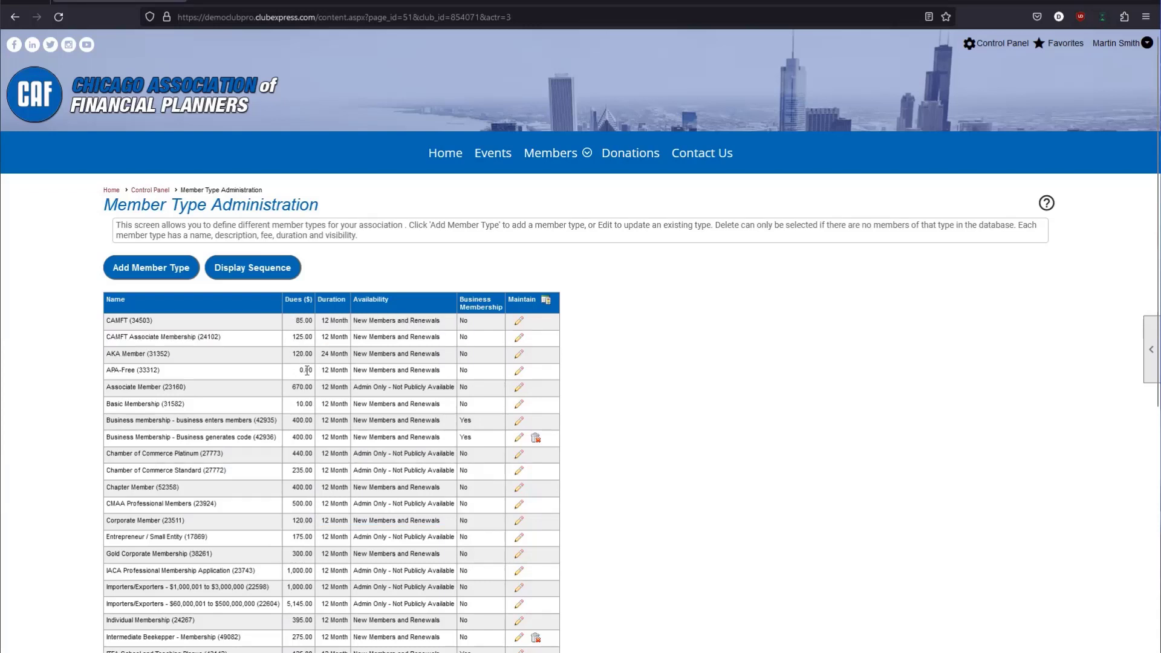
Point out CAMFT's 85.00 yearly dues, then return to the Control Panel.
{"action": "left_click_drag", "start_coordinate": [314, 321], "coordinate": [314, 356]}
{"action": "left_click", "coordinate": [292, 341]}
{"action": "left_click", "coordinate": [314, 357]}
{"action": "left_click_drag", "start_coordinate": [307, 353], "coordinate": [303, 336]}
{"action": "left_click", "coordinate": [303, 332]}
{"action": "left_click_drag", "start_coordinate": [120, 322], "coordinate": [112, 326]}
{"action": "left_click_drag", "start_coordinate": [295, 321], "coordinate": [307, 321]}
{"action": "left_click_drag", "start_coordinate": [108, 320], "coordinate": [121, 321]}
{"action": "scroll", "coordinate": [309, 322], "scroll_direction": "down", "scroll_amount": 4}
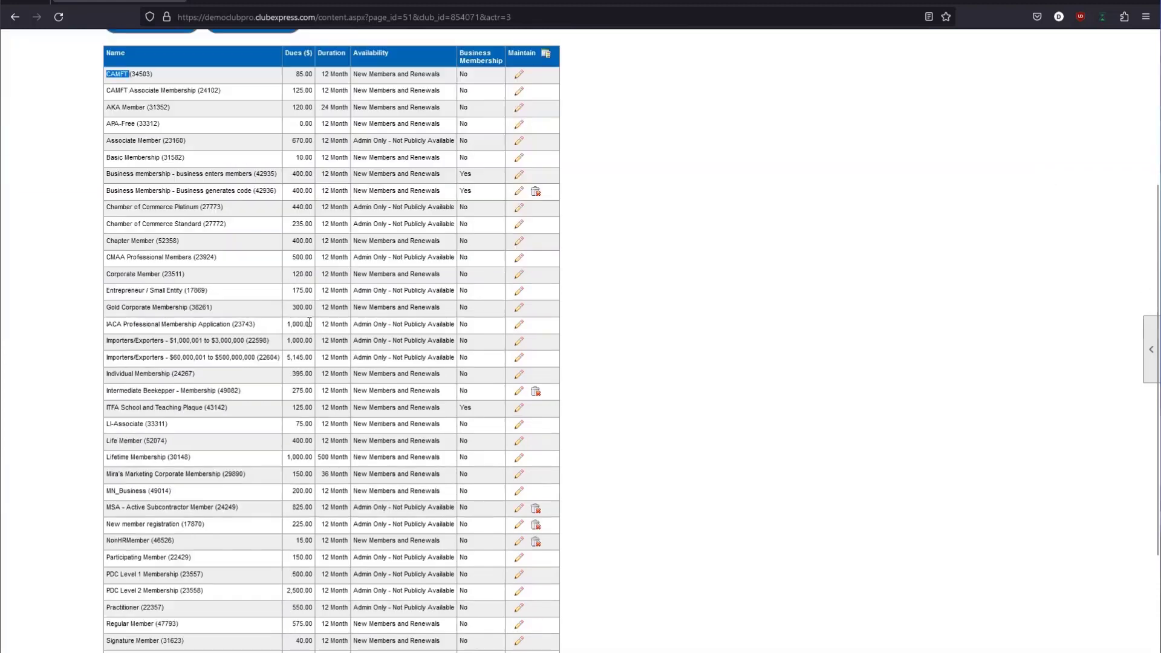
{"action": "scroll", "coordinate": [309, 322], "scroll_direction": "down", "scroll_amount": 5}
{"action": "left_click", "coordinate": [582, 590]}
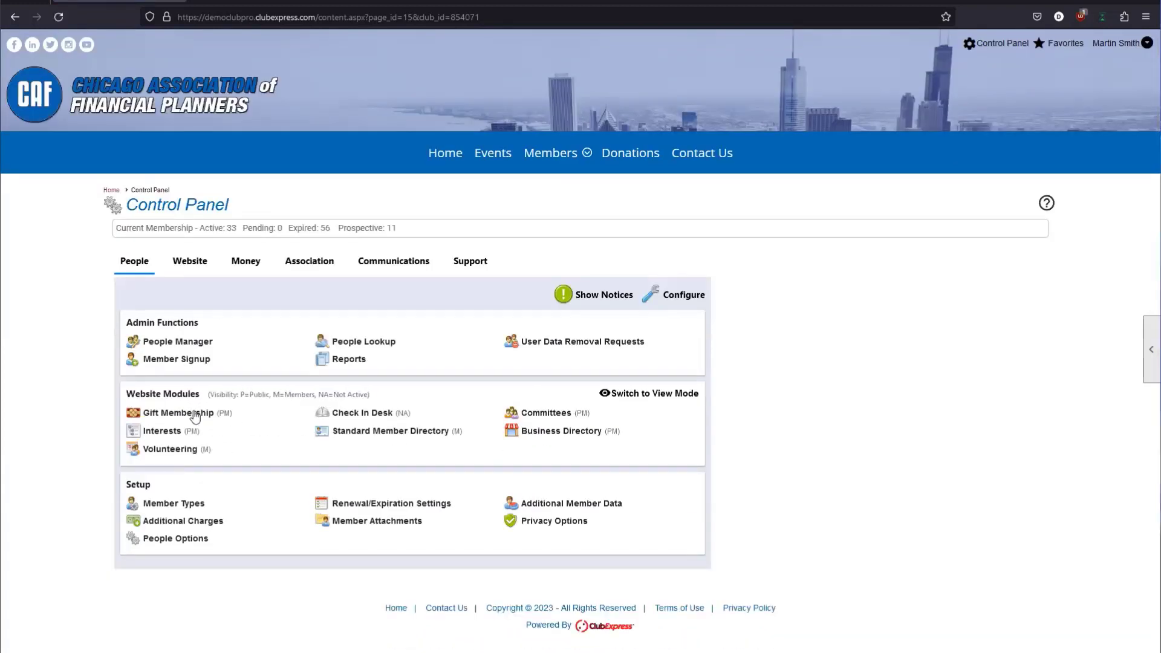
Add a new active gift amount described as CAMFT for 85.
{"action": "left_click", "coordinate": [195, 416]}
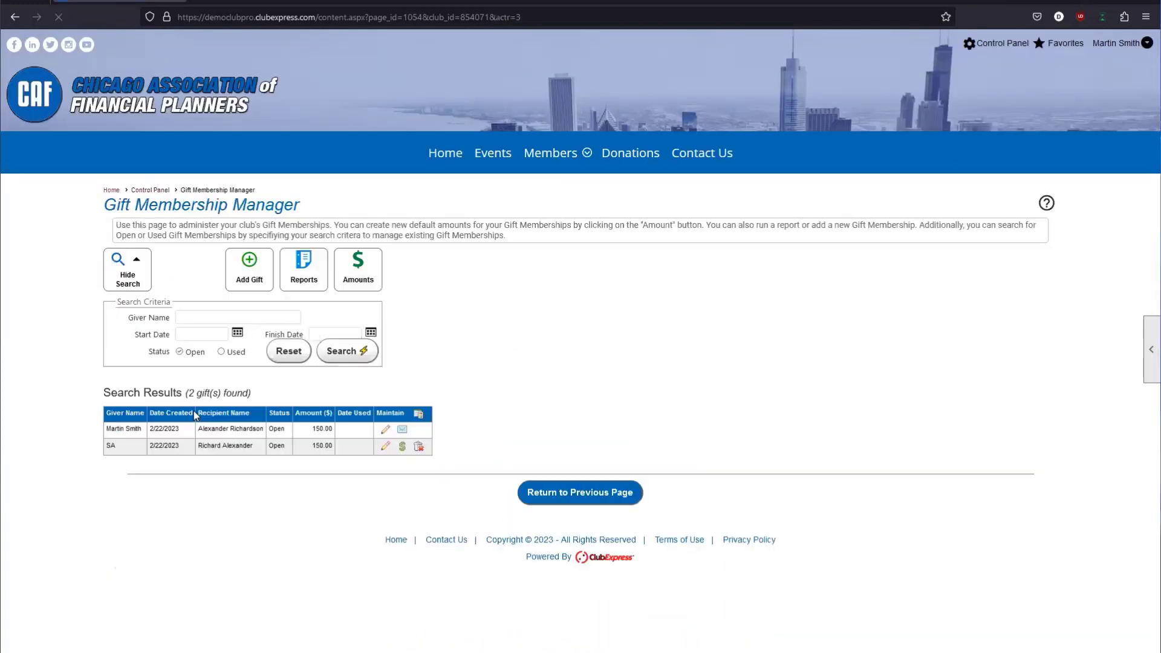
{"action": "left_click", "coordinate": [367, 285]}
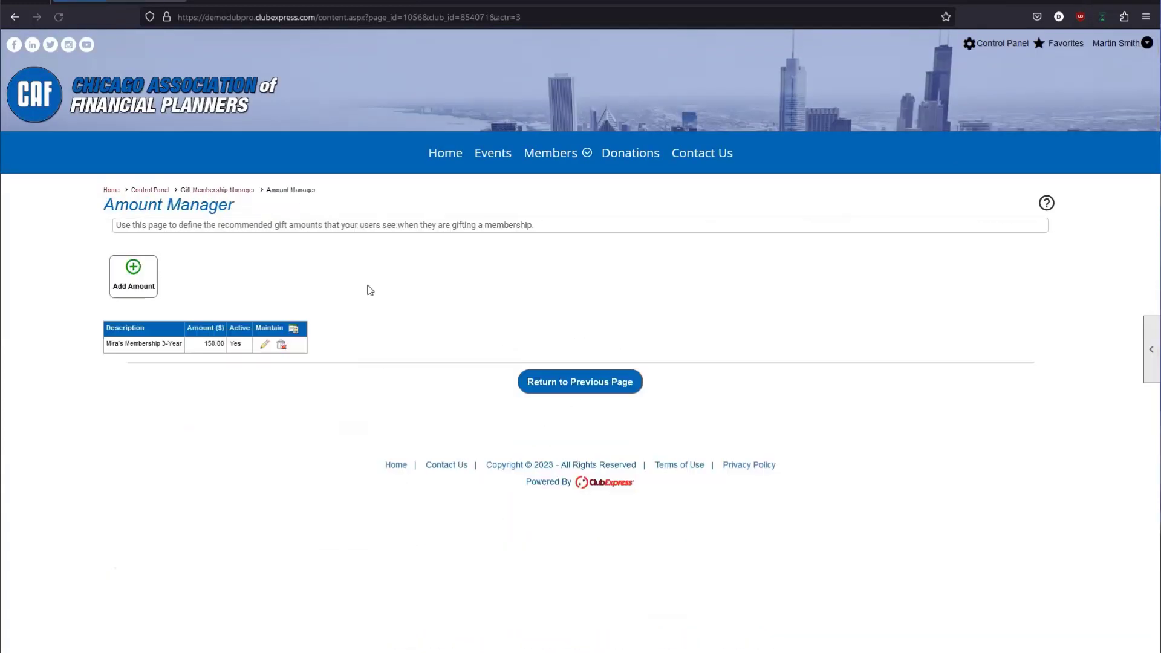
{"action": "left_click", "coordinate": [140, 286]}
{"action": "left_click", "coordinate": [492, 250]}
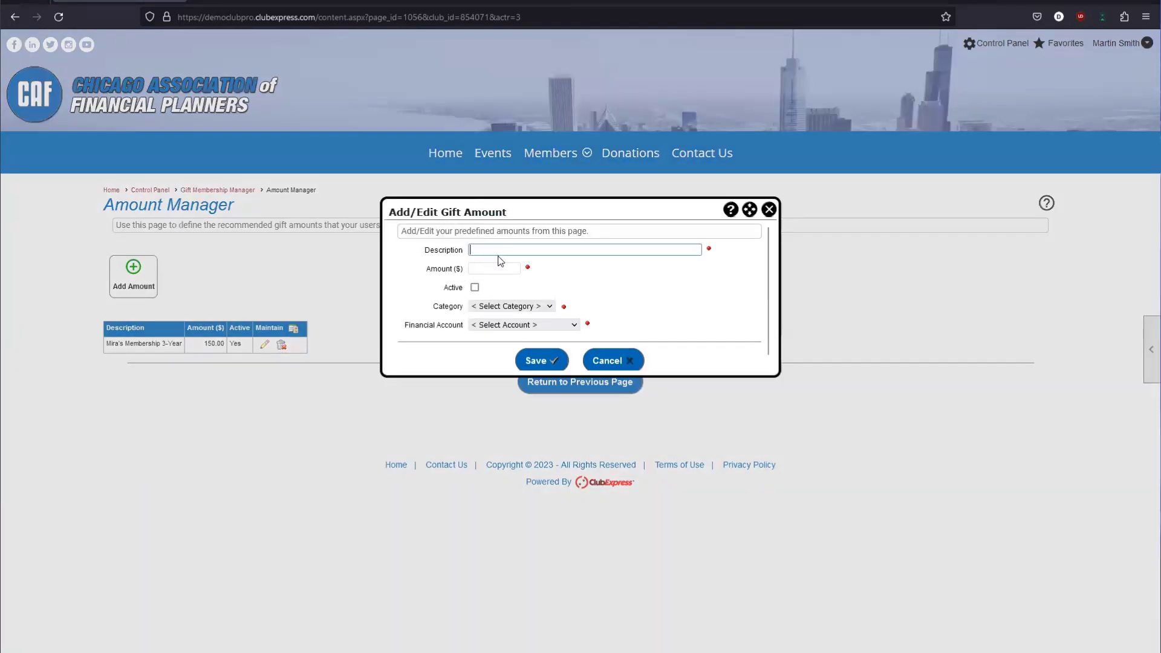
{"action": "type", "text": "CAMFT"}
{"action": "left_click", "coordinate": [494, 270]}
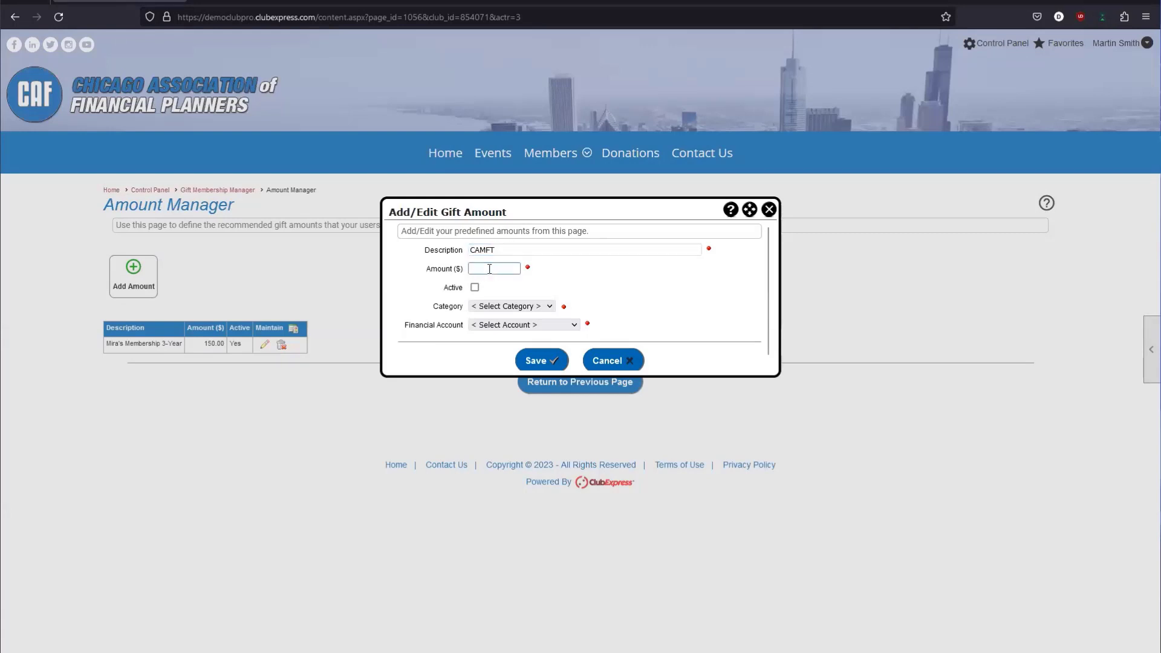
{"action": "type", "text": "85"}
{"action": "left_click", "coordinate": [475, 288]}
{"action": "left_click_drag", "start_coordinate": [449, 284], "coordinate": [488, 294]}
{"action": "left_click", "coordinate": [535, 292]}
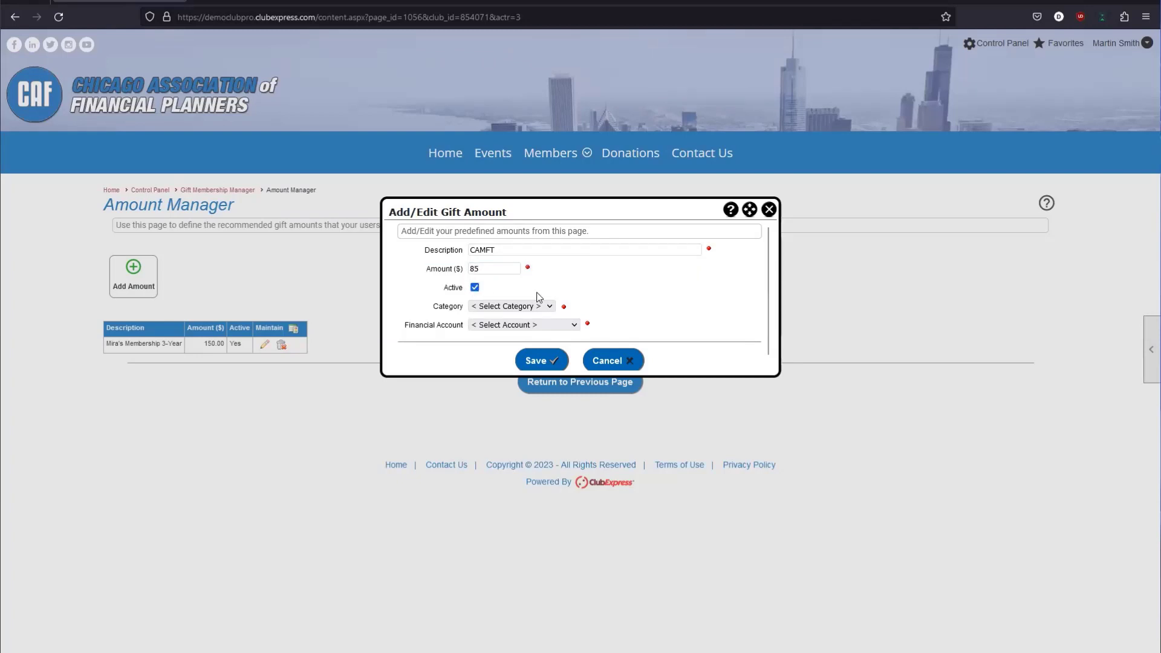
File the CAMFT amount under Membership, book it to Master Membership Dues, and save.
{"action": "left_click", "coordinate": [489, 309]}
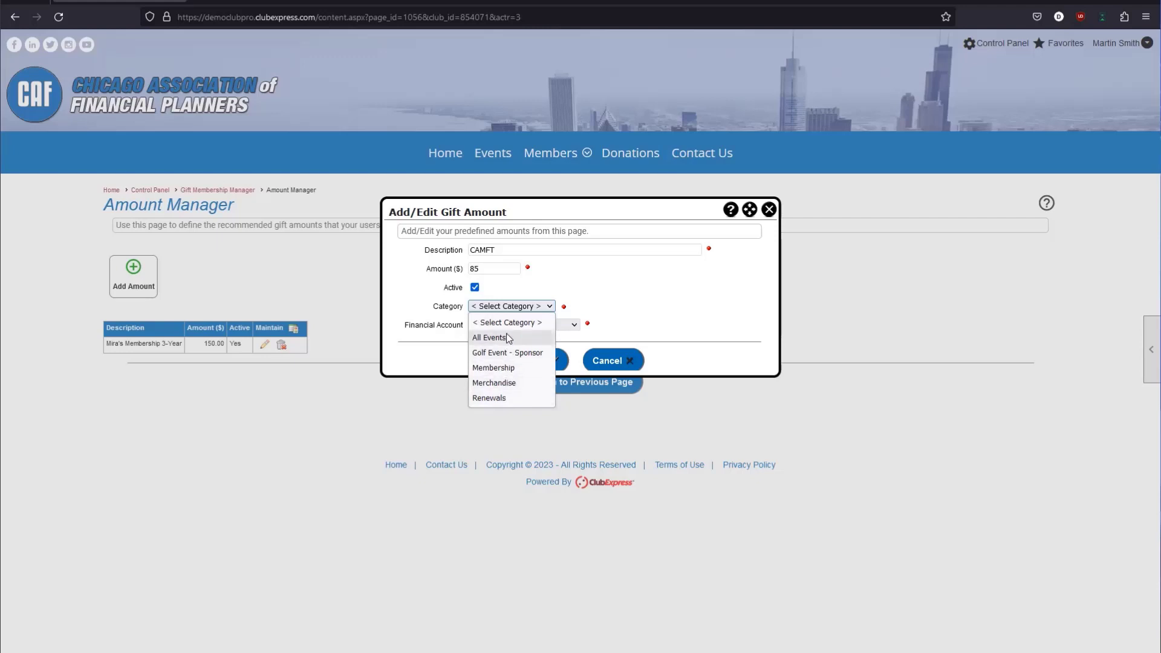
{"action": "left_click", "coordinate": [490, 369]}
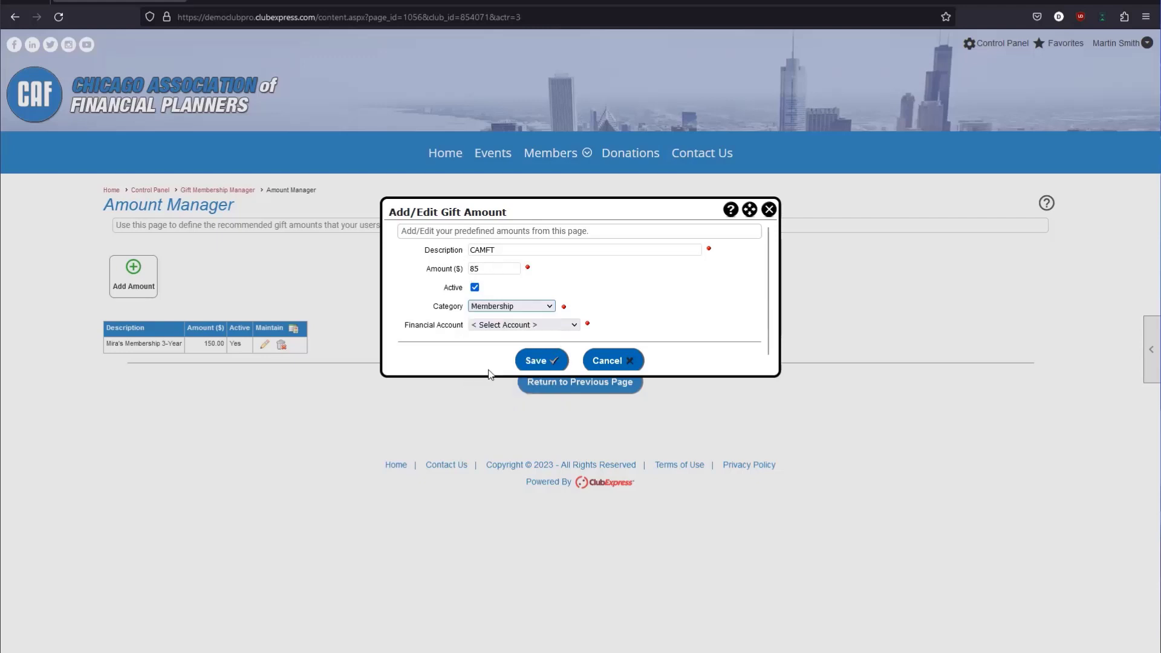
{"action": "left_click", "coordinate": [500, 327]}
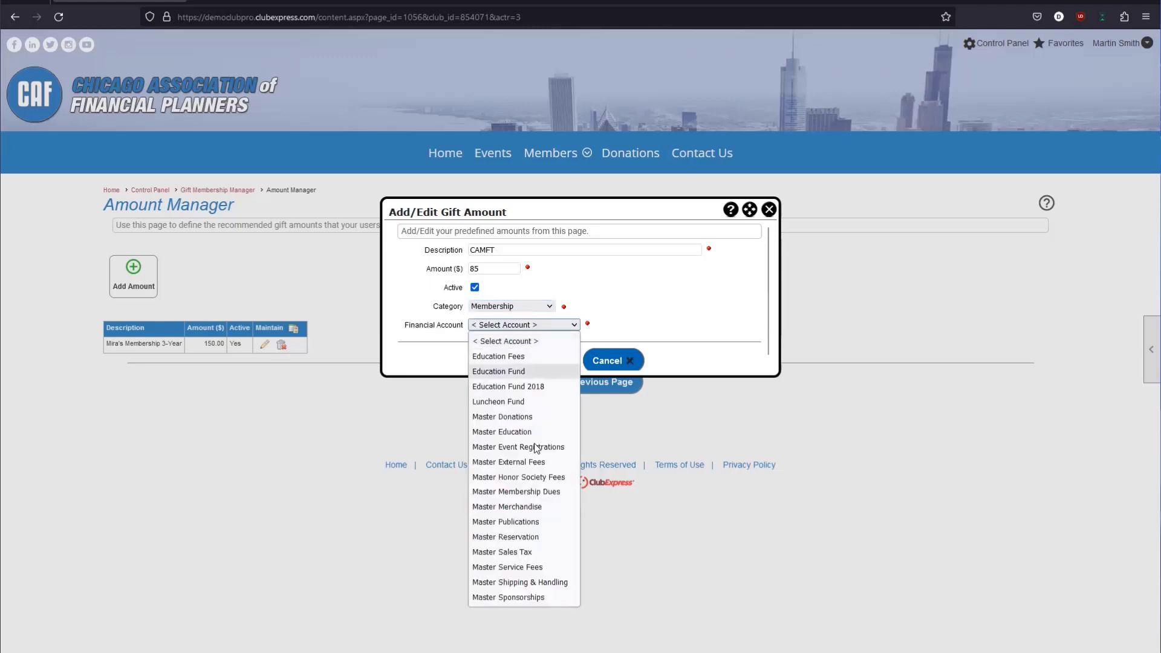
{"action": "key", "text": "Escape"}
{"action": "left_click", "coordinate": [517, 499]}
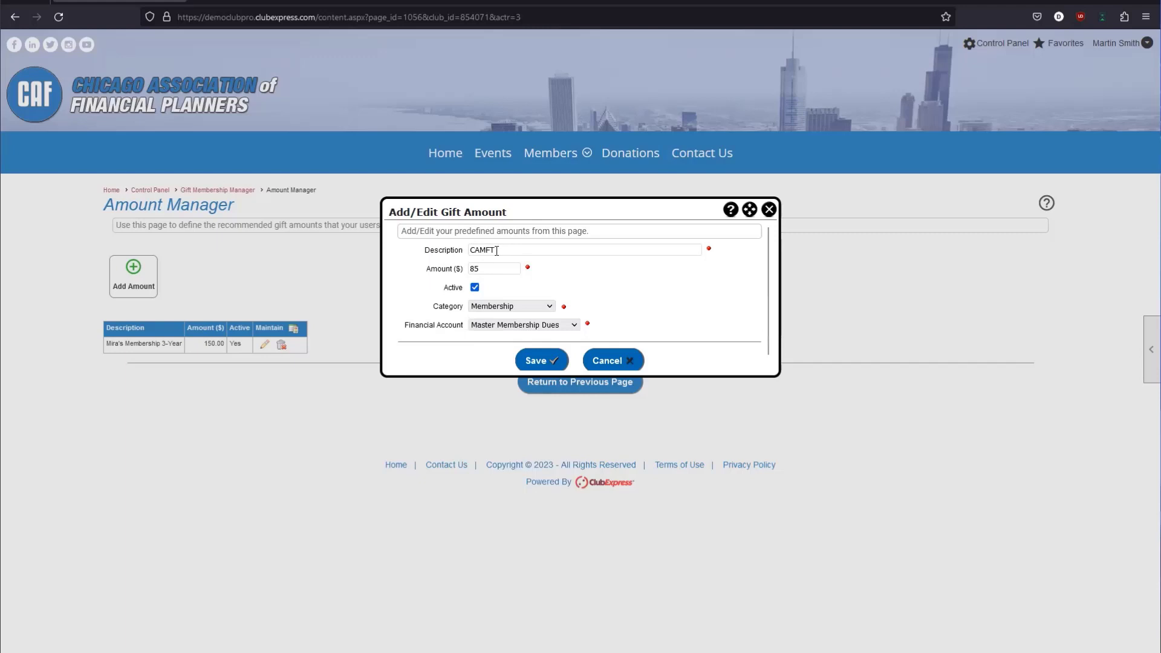
{"action": "left_click", "coordinate": [505, 326]}
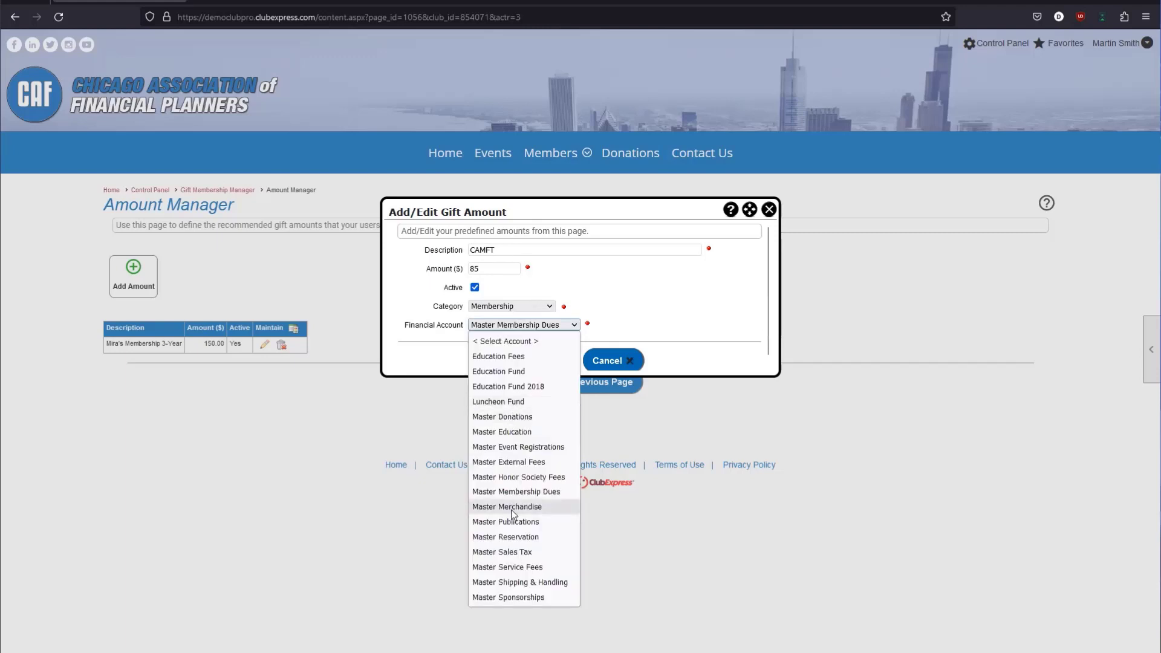
{"action": "left_click", "coordinate": [396, 335]}
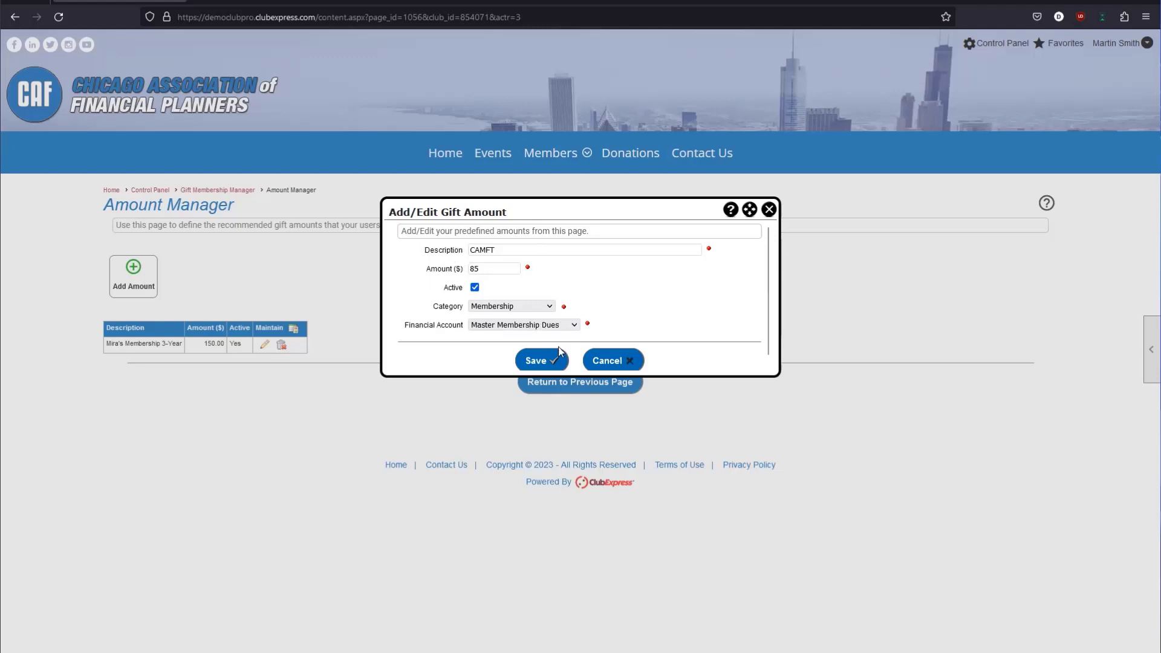
{"action": "left_click", "coordinate": [540, 358]}
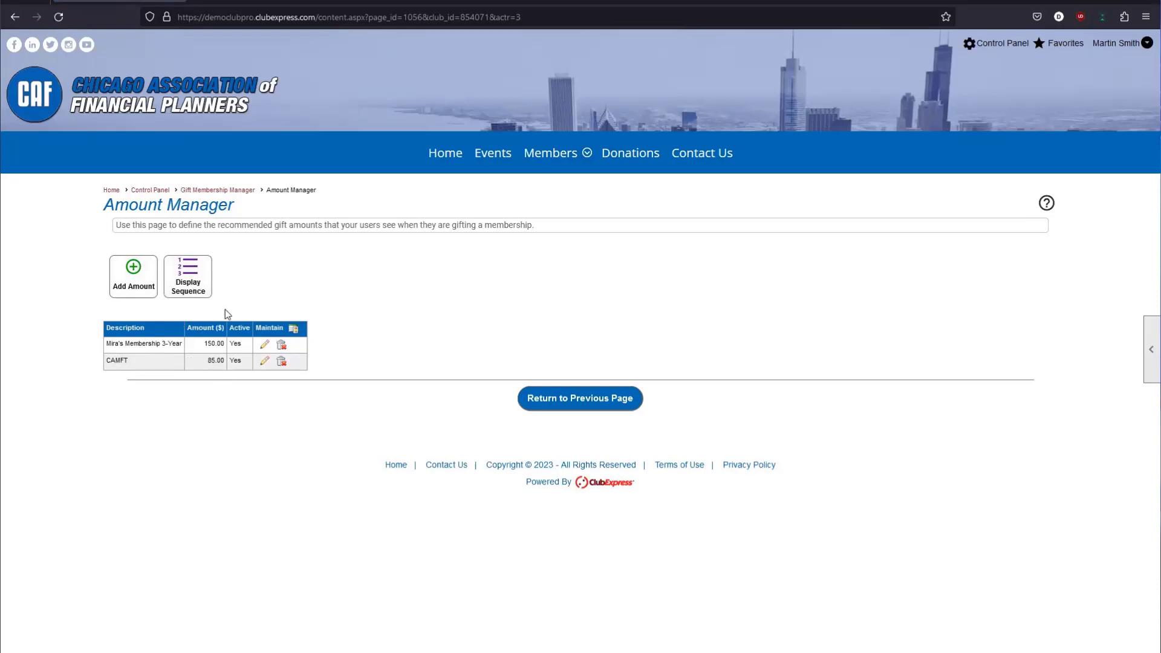
Move CAMFT above Mira's Membership 3-Year in the display sequence and save.
{"action": "left_click", "coordinate": [198, 289]}
{"action": "left_click", "coordinate": [485, 269]}
{"action": "left_click", "coordinate": [489, 387]}
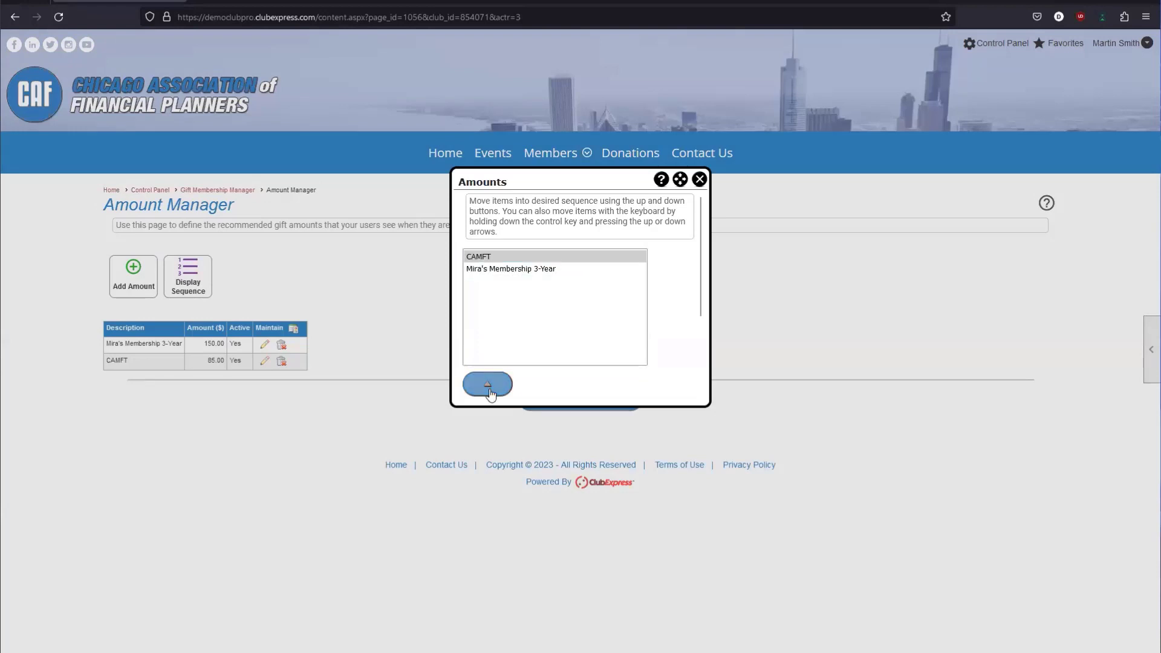
{"action": "scroll", "coordinate": [680, 292], "scroll_direction": "down", "scroll_amount": 2}
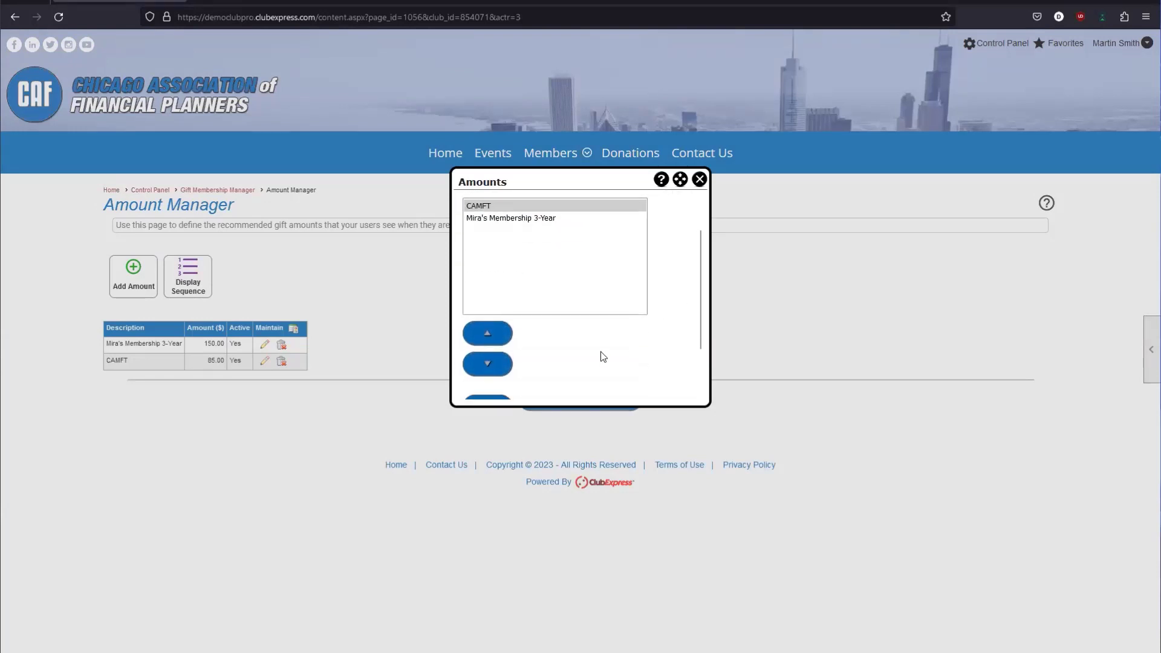
{"action": "scroll", "coordinate": [546, 333], "scroll_direction": "down", "scroll_amount": 2}
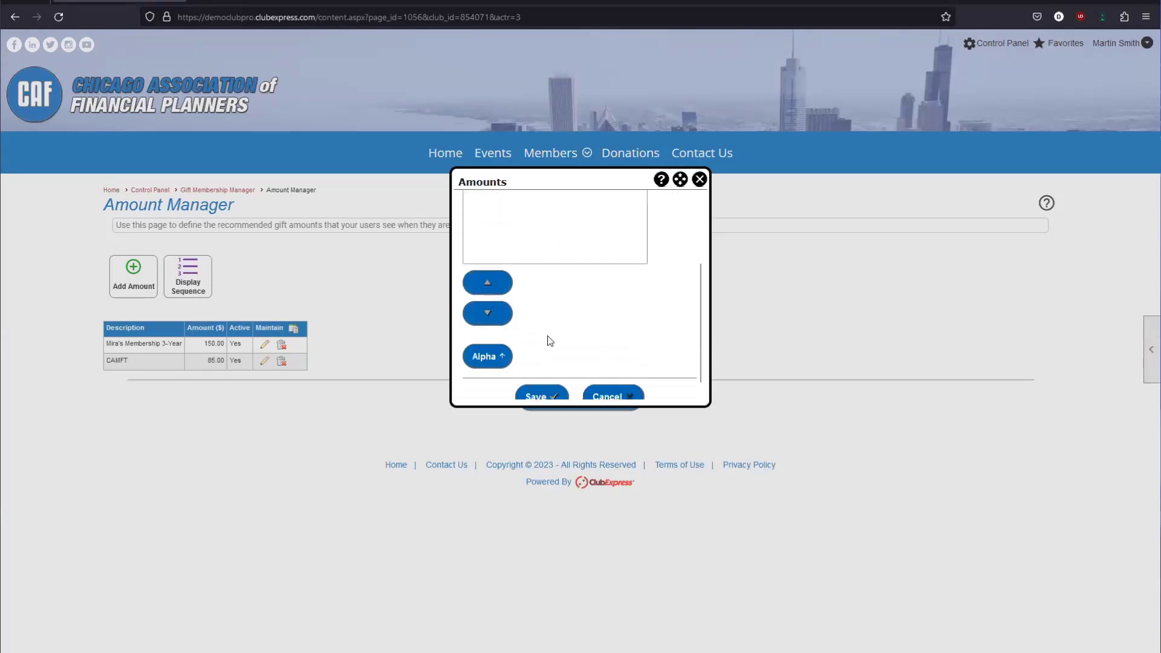
{"action": "left_click", "coordinate": [533, 396]}
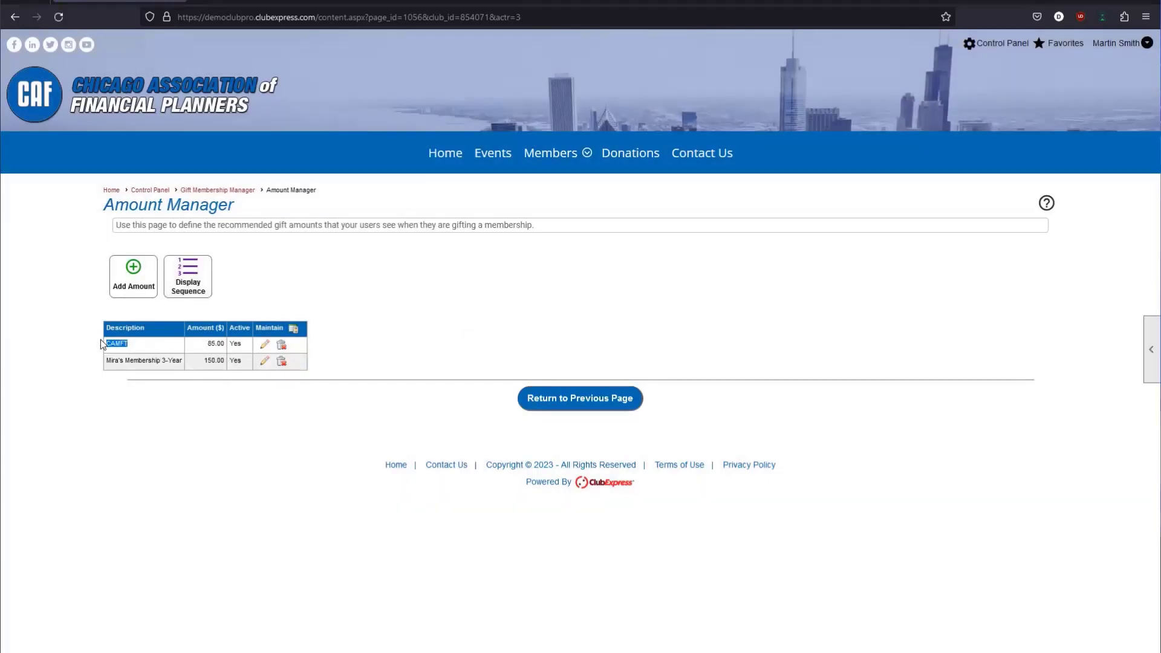
Point out the CAMFT 85.00 entry, then return to the Gift Membership Manager.
{"action": "left_click_drag", "start_coordinate": [203, 343], "coordinate": [224, 343]}
{"action": "left_click_drag", "start_coordinate": [203, 343], "coordinate": [225, 345]}
{"action": "left_click", "coordinate": [225, 345]}
{"action": "double_click", "coordinate": [135, 343]}
{"action": "left_click_drag", "start_coordinate": [196, 342], "coordinate": [220, 343]}
{"action": "left_click", "coordinate": [142, 347]}
{"action": "left_click_drag", "start_coordinate": [101, 346], "coordinate": [123, 344]}
{"action": "double_click", "coordinate": [214, 342]}
{"action": "left_click_drag", "start_coordinate": [200, 343], "coordinate": [225, 345]}
{"action": "left_click", "coordinate": [207, 345]}
{"action": "left_click_drag", "start_coordinate": [207, 345], "coordinate": [223, 345]}
{"action": "left_click_drag", "start_coordinate": [206, 345], "coordinate": [222, 345]}
{"action": "left_click", "coordinate": [222, 345]}
{"action": "left_click", "coordinate": [545, 399]}
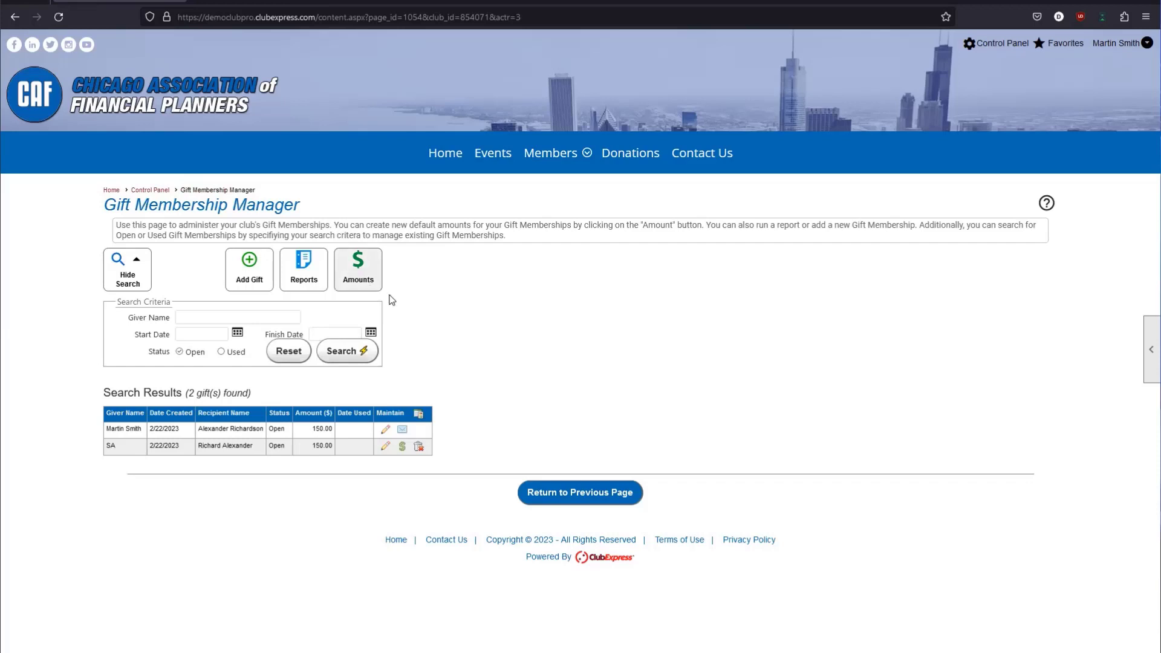
Return to the Control Panel and open the Gift Membership purchase form from Website Modules.
{"action": "left_click", "coordinate": [550, 502]}
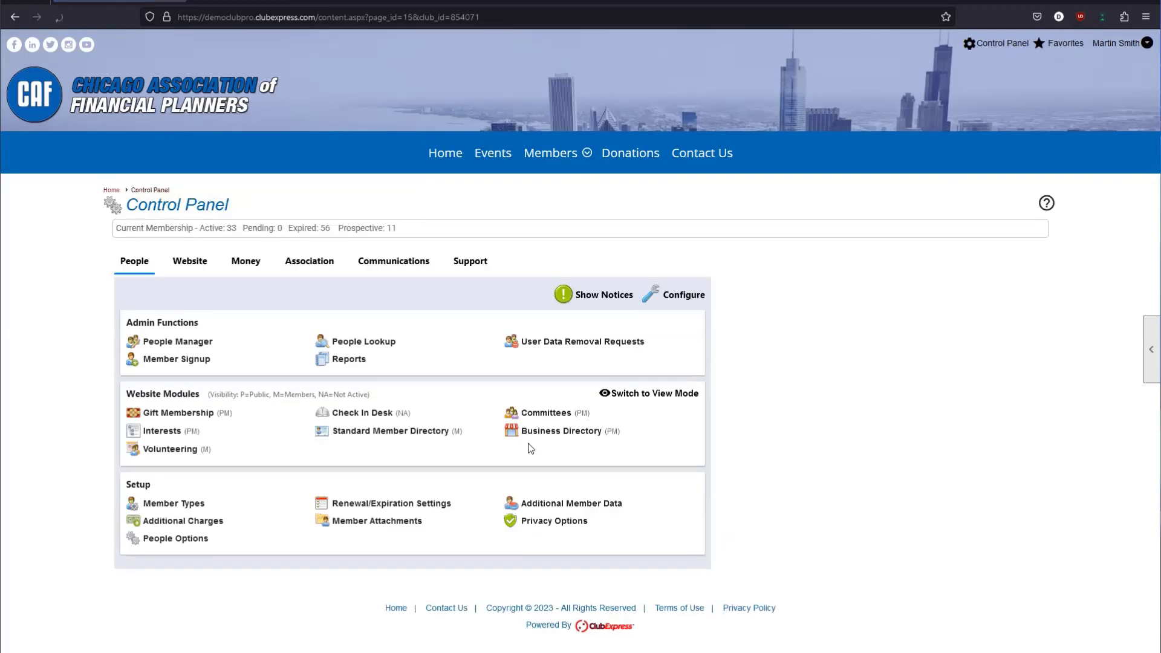
{"action": "left_click", "coordinate": [632, 394]}
{"action": "left_click", "coordinate": [670, 396]}
{"action": "left_click", "coordinate": [669, 397]}
{"action": "left_click", "coordinate": [670, 397]}
{"action": "left_click", "coordinate": [642, 397]}
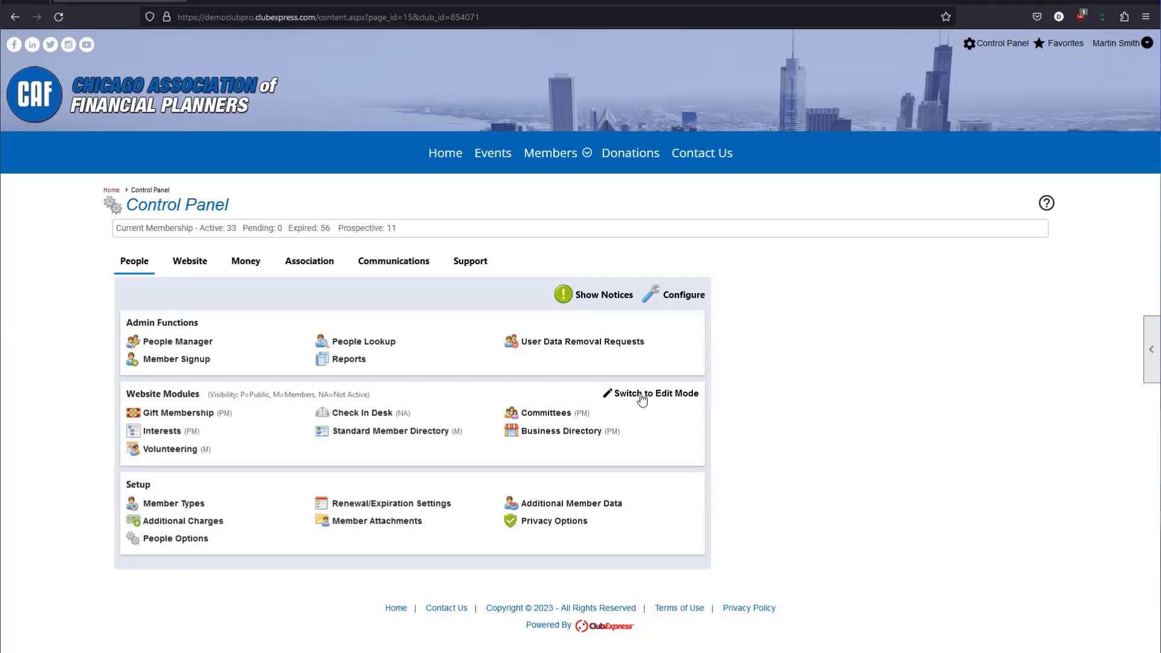
{"action": "left_click", "coordinate": [184, 417]}
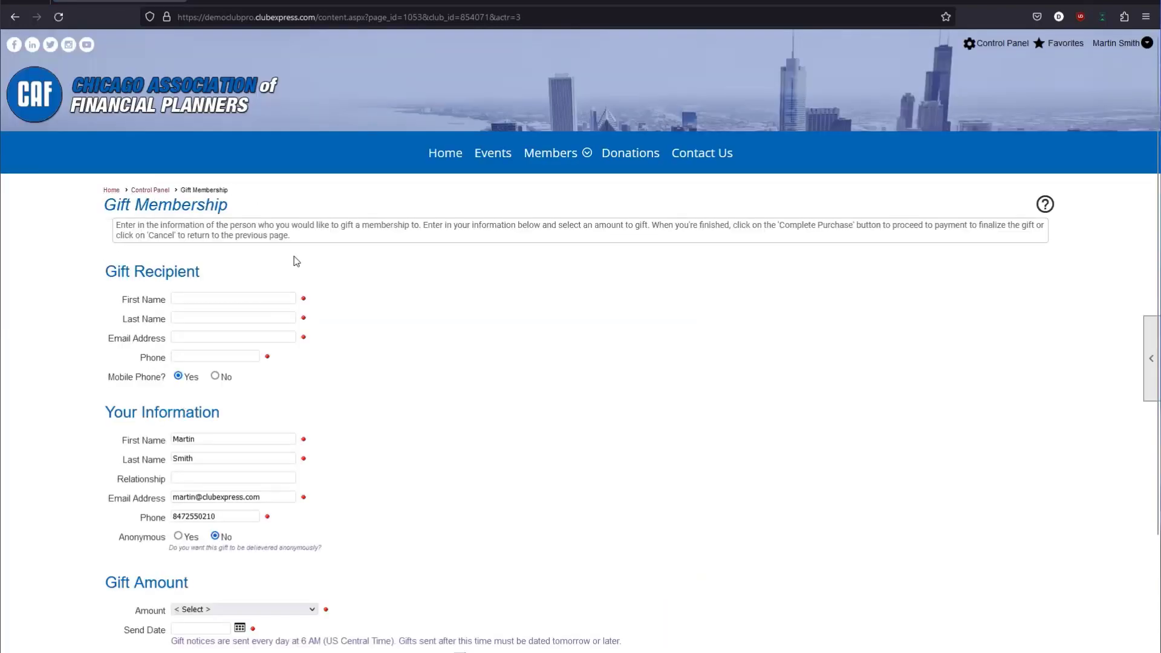
Enter the gift recipient's first and last name.
{"action": "scroll", "coordinate": [339, 278], "scroll_direction": "down", "scroll_amount": 1}
{"action": "scroll", "coordinate": [407, 298], "scroll_direction": "down", "scroll_amount": 1}
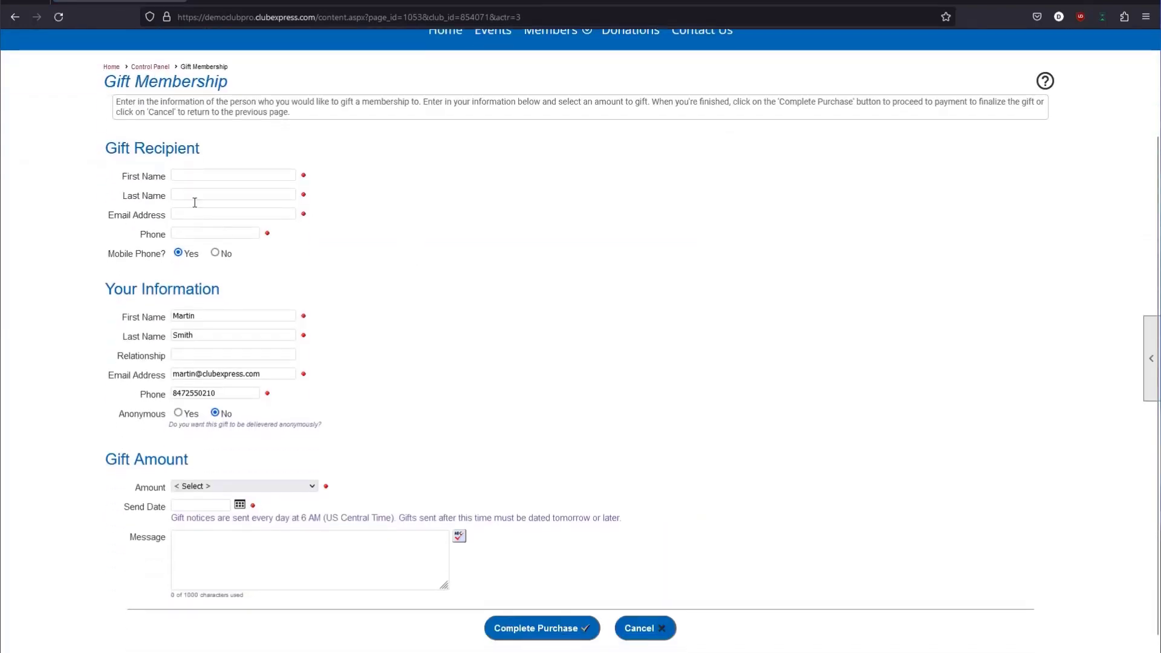
{"action": "left_click_drag", "start_coordinate": [107, 148], "coordinate": [208, 159]}
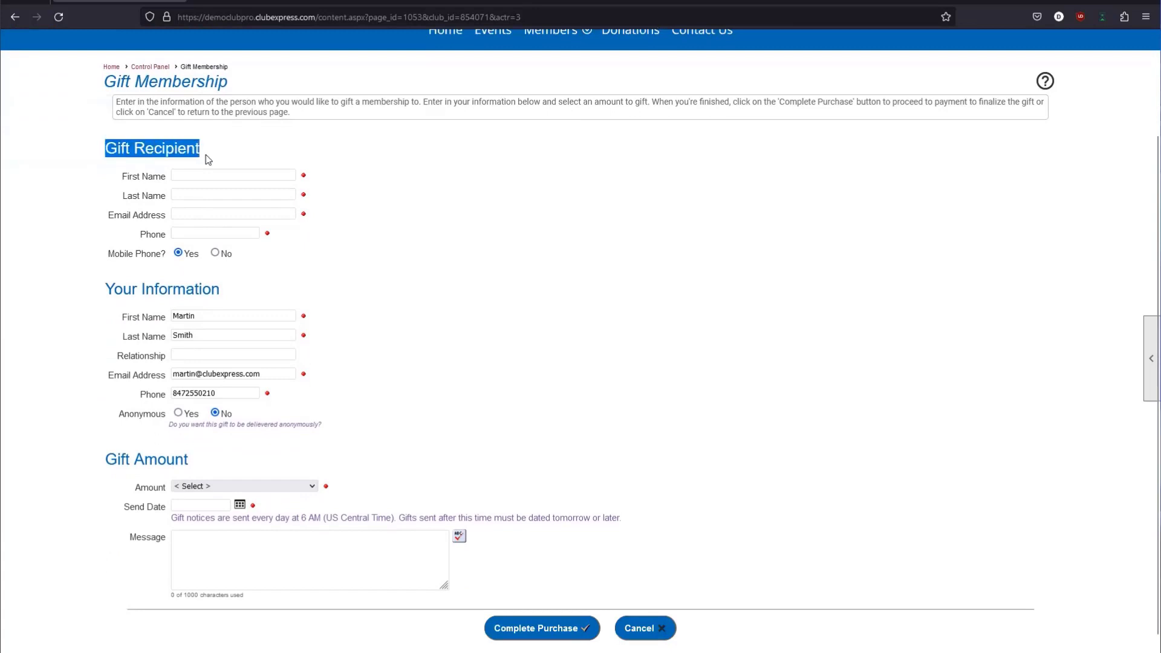
{"action": "left_click", "coordinate": [208, 174]}
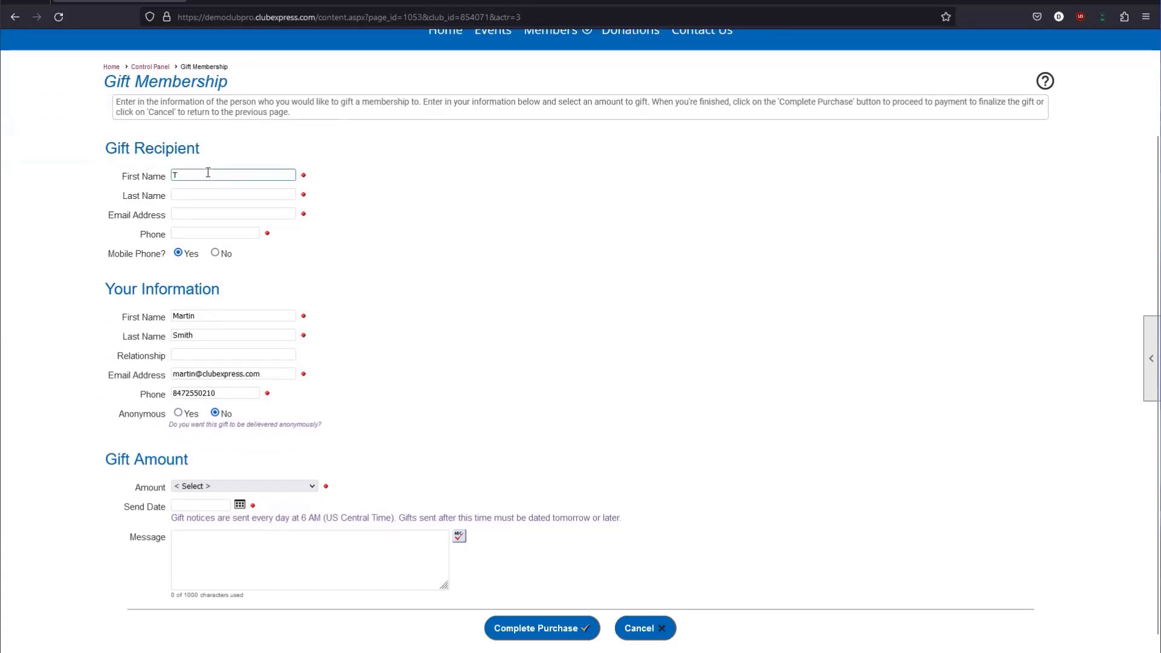
{"action": "key", "text": "Tab"}
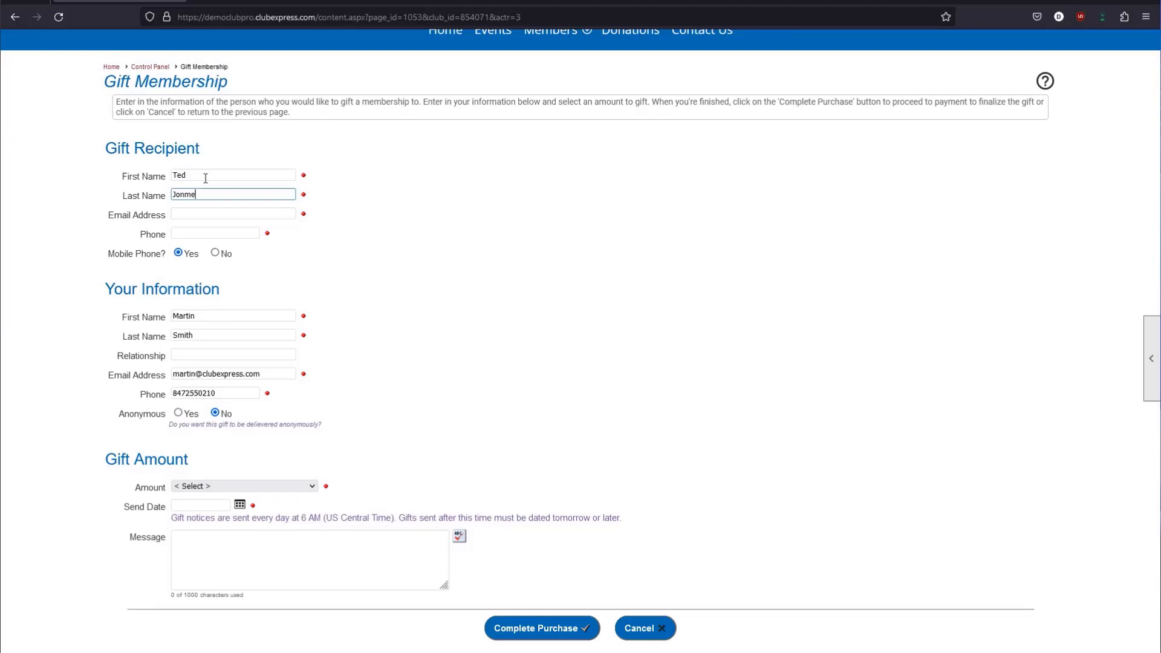
Add the recipient's e-mail address and phone number, marking the phone as not mobile.
{"action": "key", "text": "Tab"}
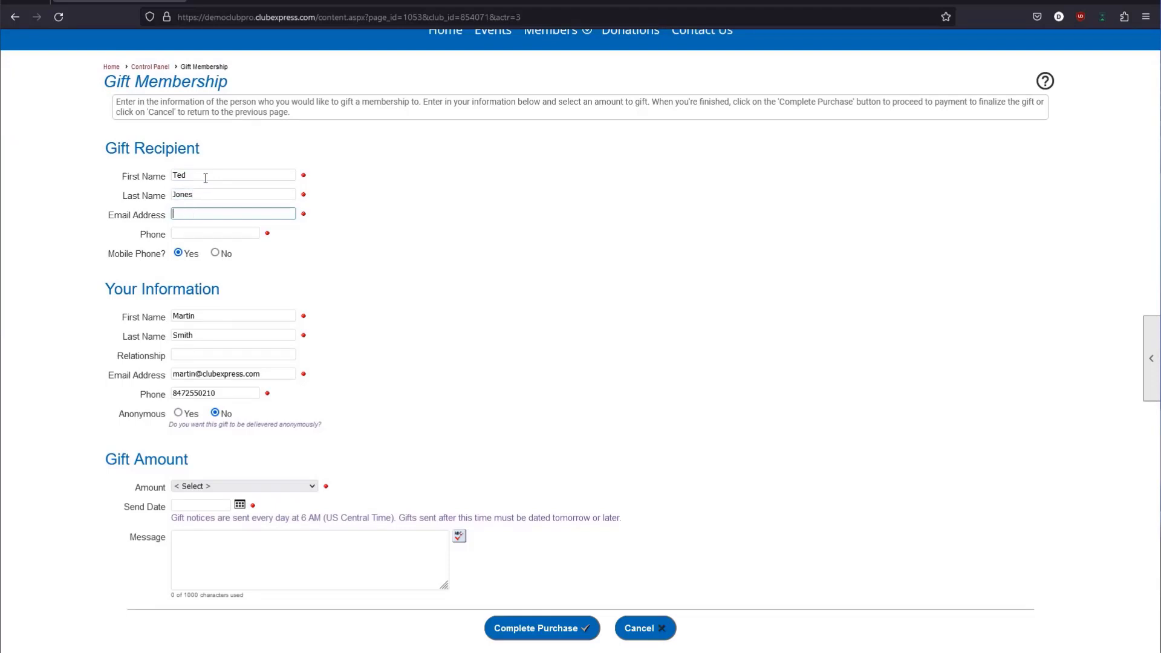
{"action": "type", "text": "Ted@ted.com"}
{"action": "key", "text": "Tab"}
{"action": "type", "text": "3"}
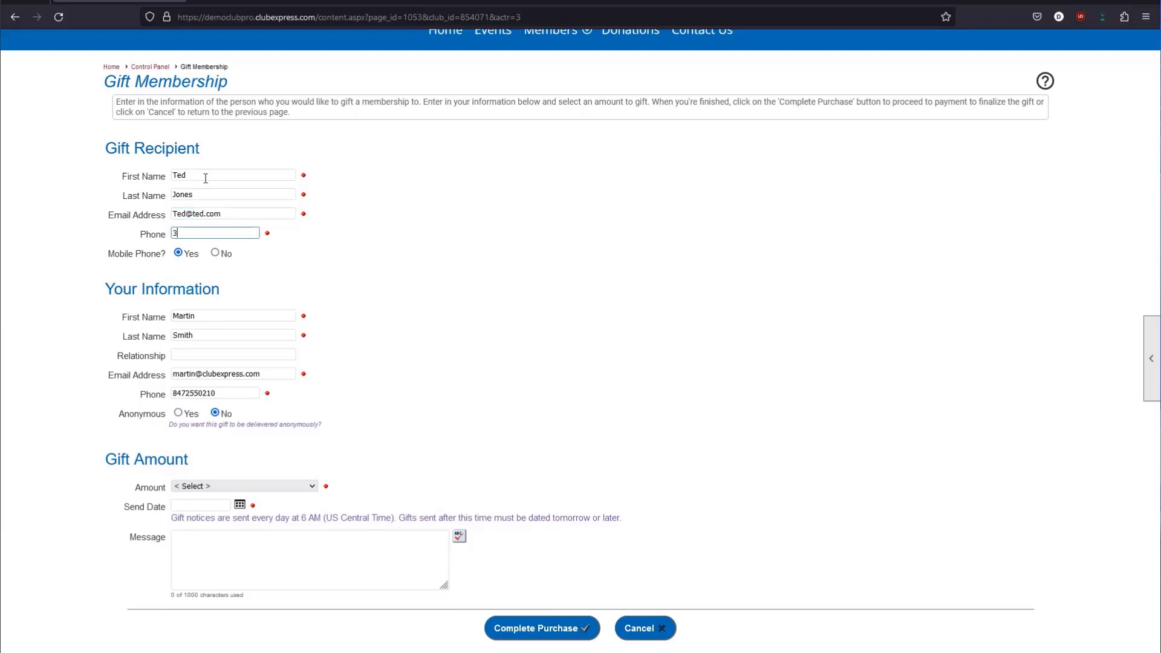
{"action": "type", "text": "21654974"}
{"action": "left_click_drag", "start_coordinate": [101, 252], "coordinate": [166, 279]}
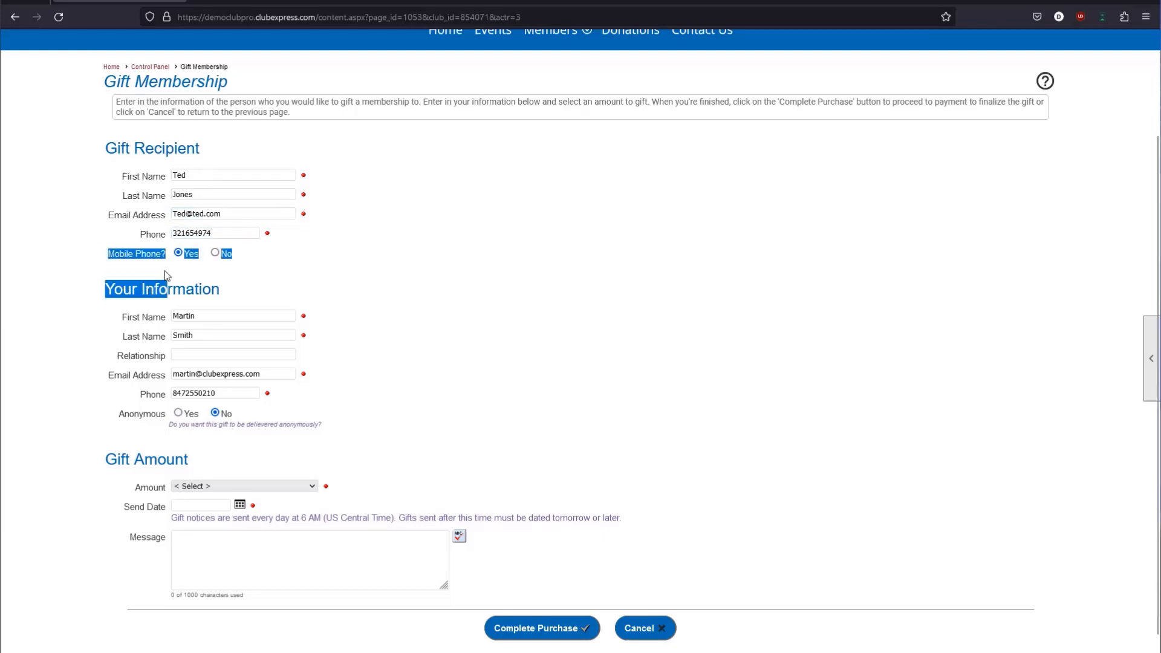
{"action": "left_click", "coordinate": [227, 254]}
Review the recipient's e-mail address and phone number fields.
{"action": "left_click_drag", "start_coordinate": [301, 234], "coordinate": [148, 181]}
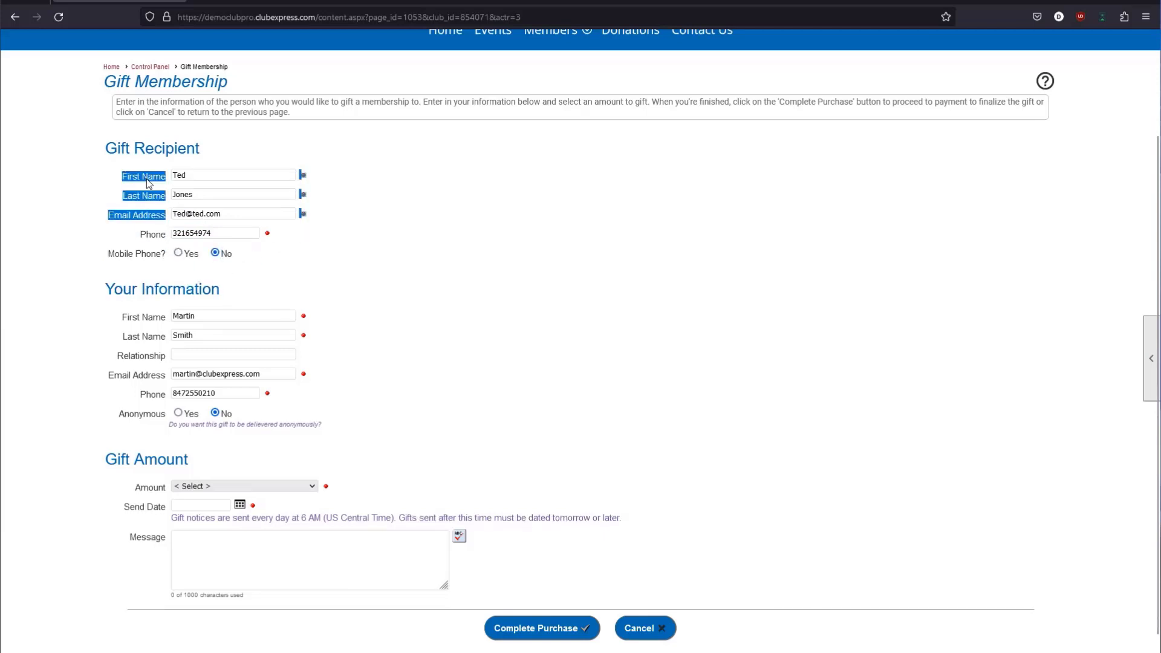
{"action": "left_click", "coordinate": [130, 176]}
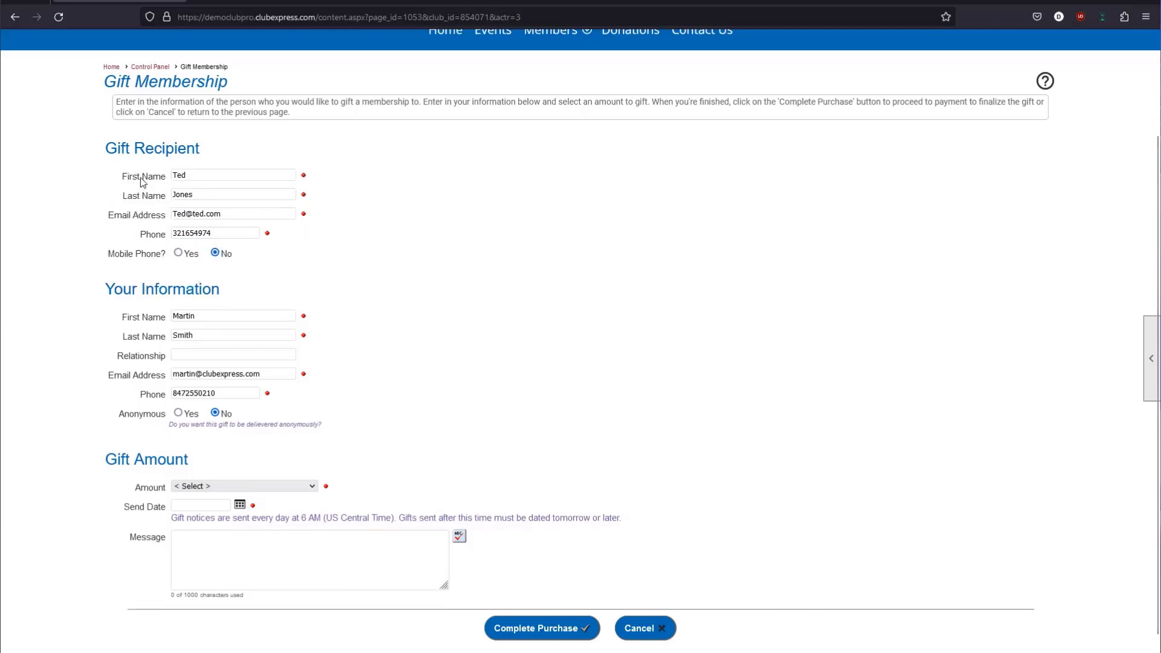
{"action": "left_click", "coordinate": [205, 212]}
{"action": "key", "text": "Tab"}
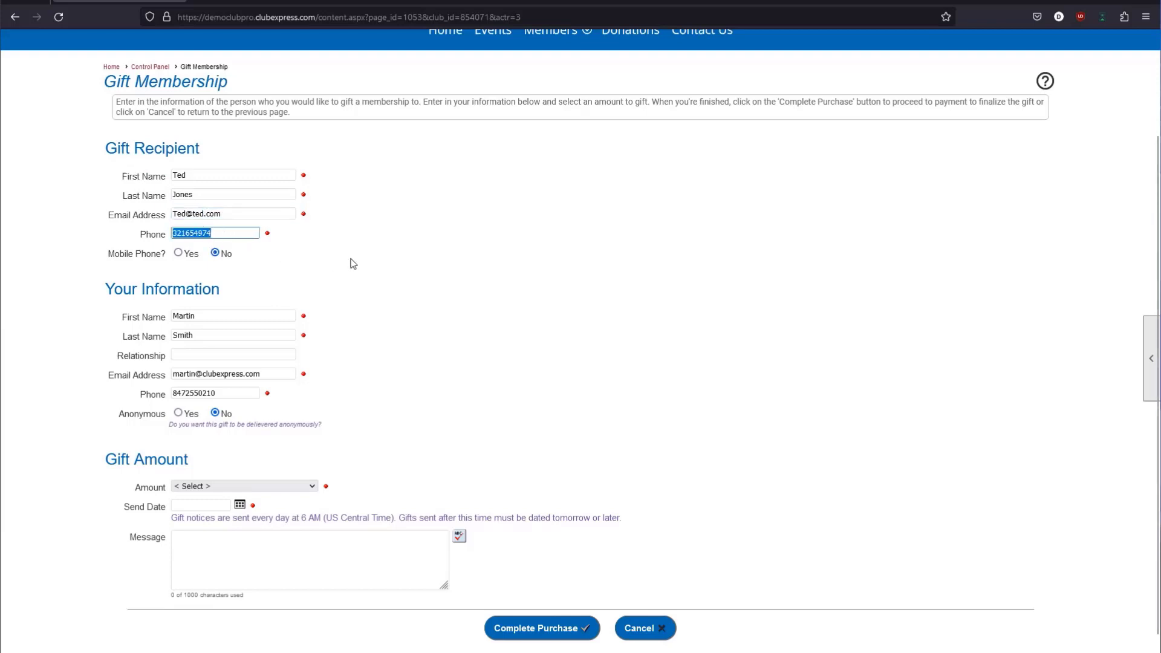
{"action": "left_click", "coordinate": [203, 218]}
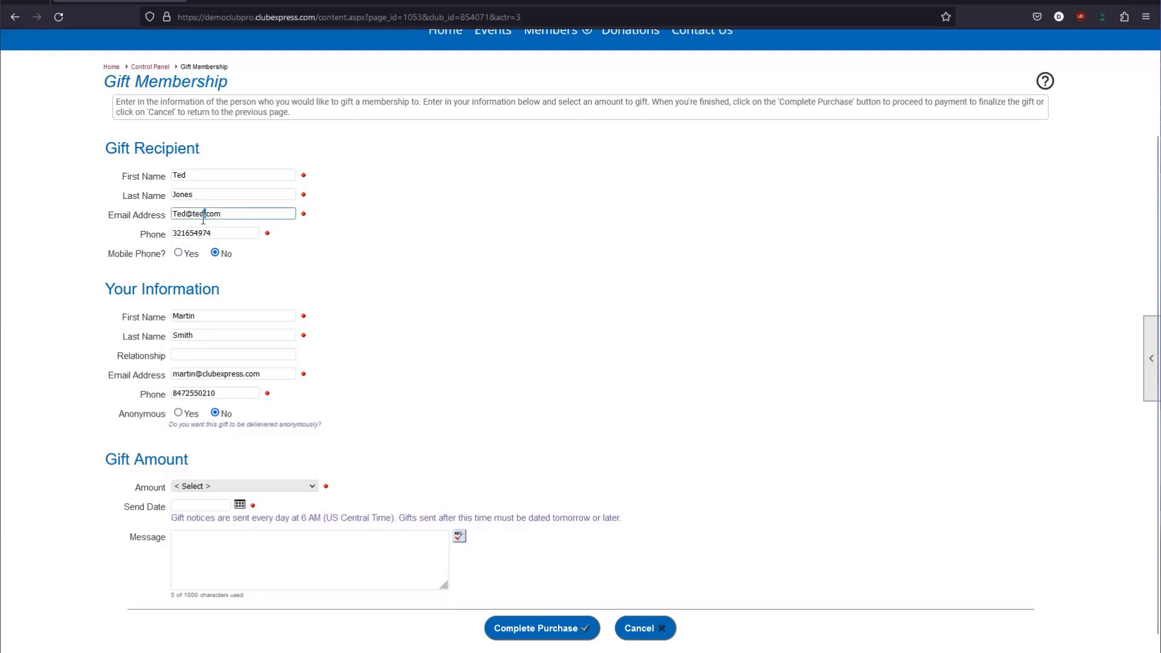
{"action": "triple_click", "coordinate": [203, 219]}
{"action": "key", "text": "Tab"}
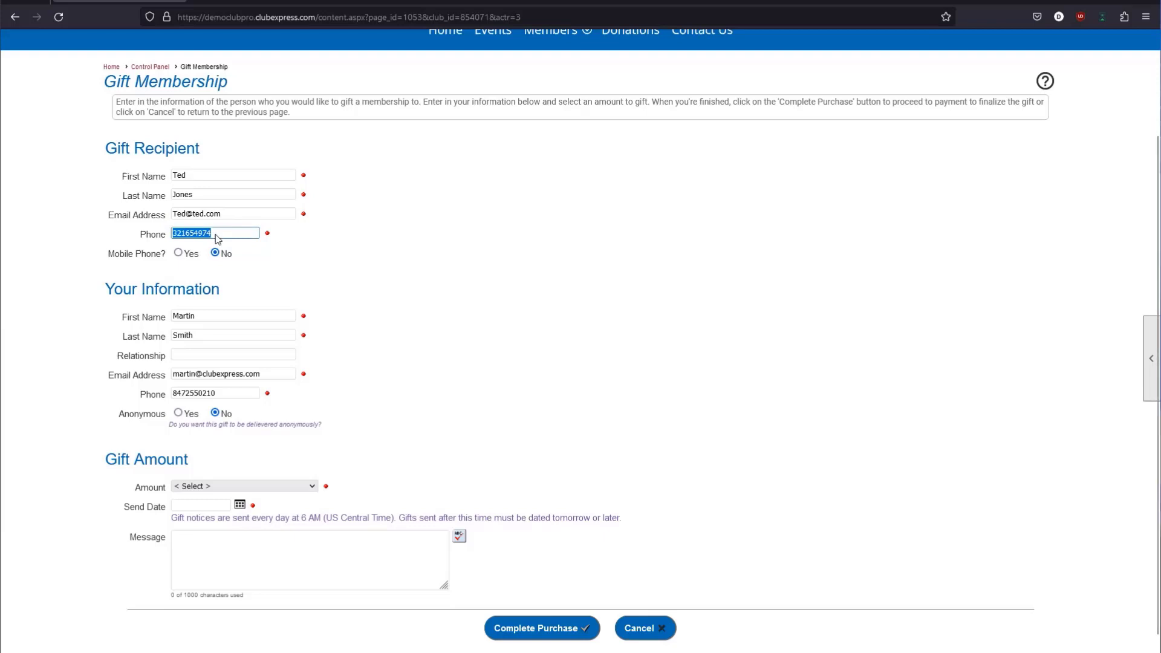
{"action": "triple_click", "coordinate": [218, 217]}
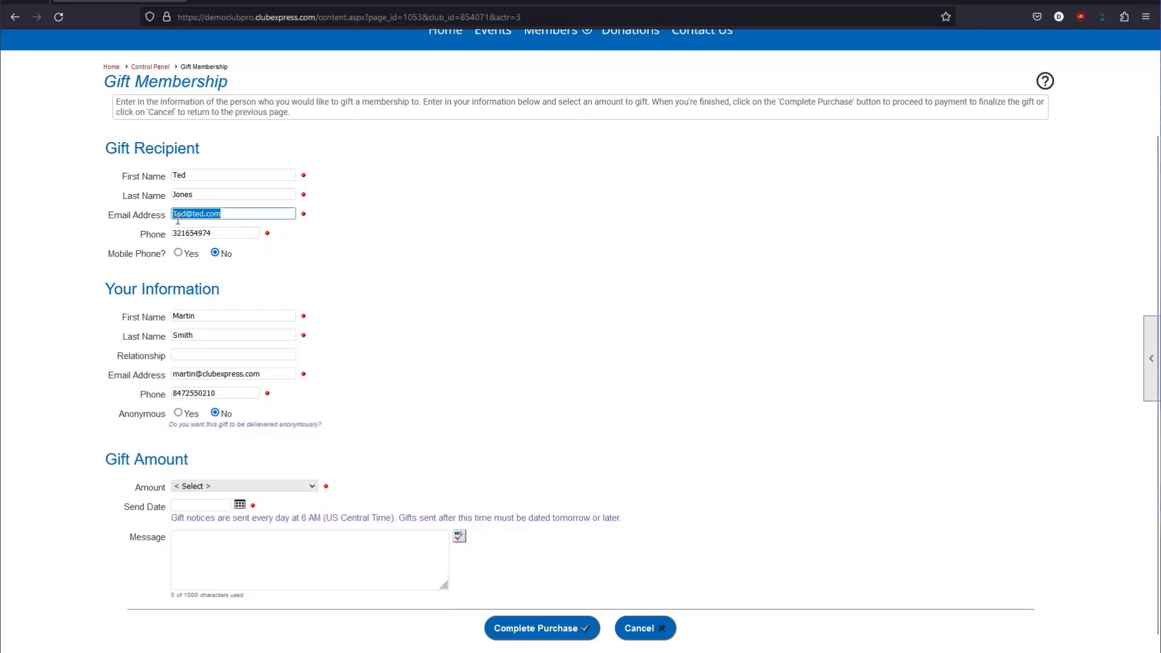
{"action": "left_click", "coordinate": [178, 217]}
{"action": "left_click", "coordinate": [224, 213]}
{"action": "double_click", "coordinate": [194, 235]}
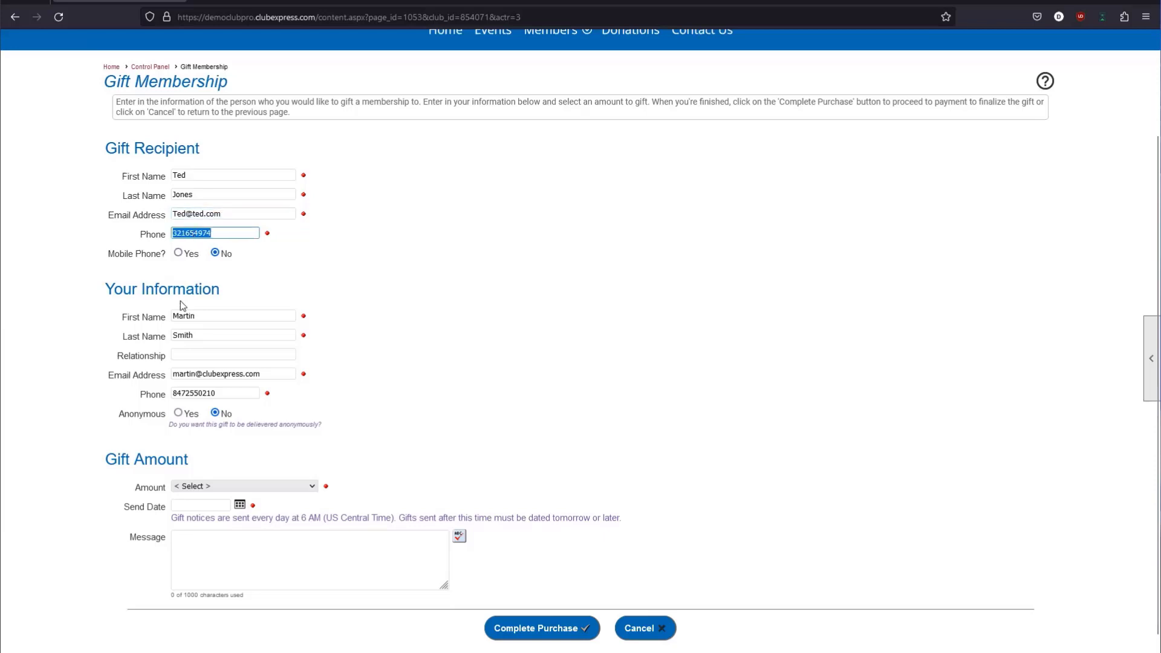
Review the Your Information section: giver's name, optional Relationship, e-mail and Anonymous option.
{"action": "scroll", "coordinate": [73, 285], "scroll_direction": "down", "scroll_amount": 1}
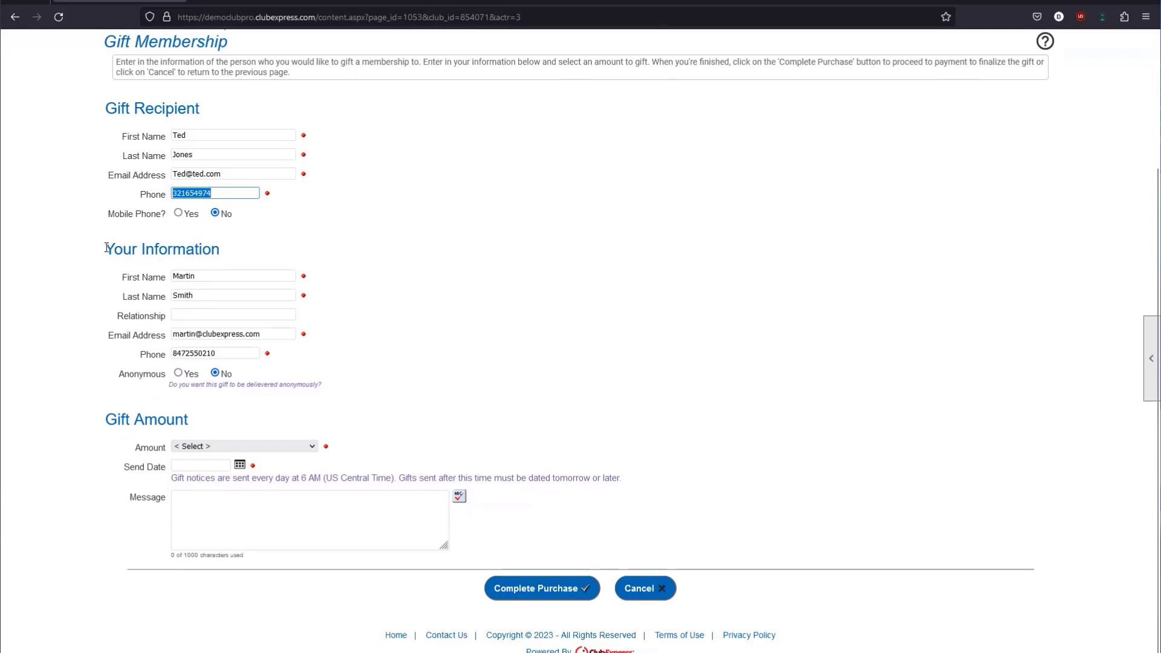
{"action": "left_click_drag", "start_coordinate": [106, 245], "coordinate": [246, 259]}
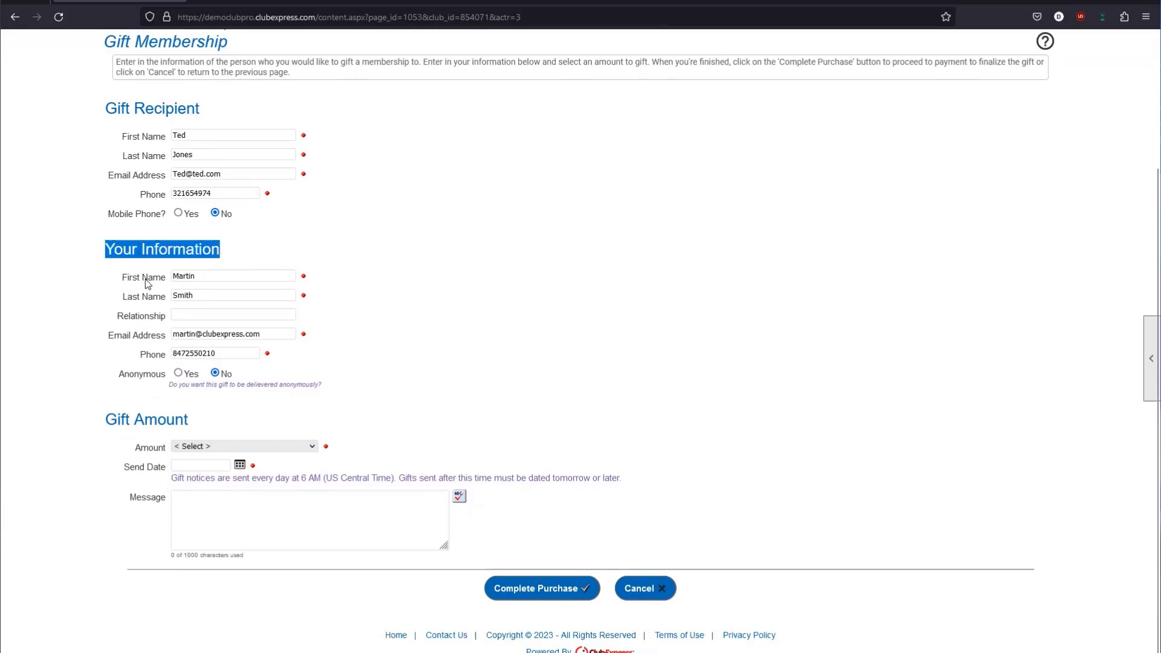
{"action": "left_click_drag", "start_coordinate": [121, 282], "coordinate": [186, 277]}
{"action": "left_click", "coordinate": [189, 276]}
{"action": "left_click", "coordinate": [193, 296]}
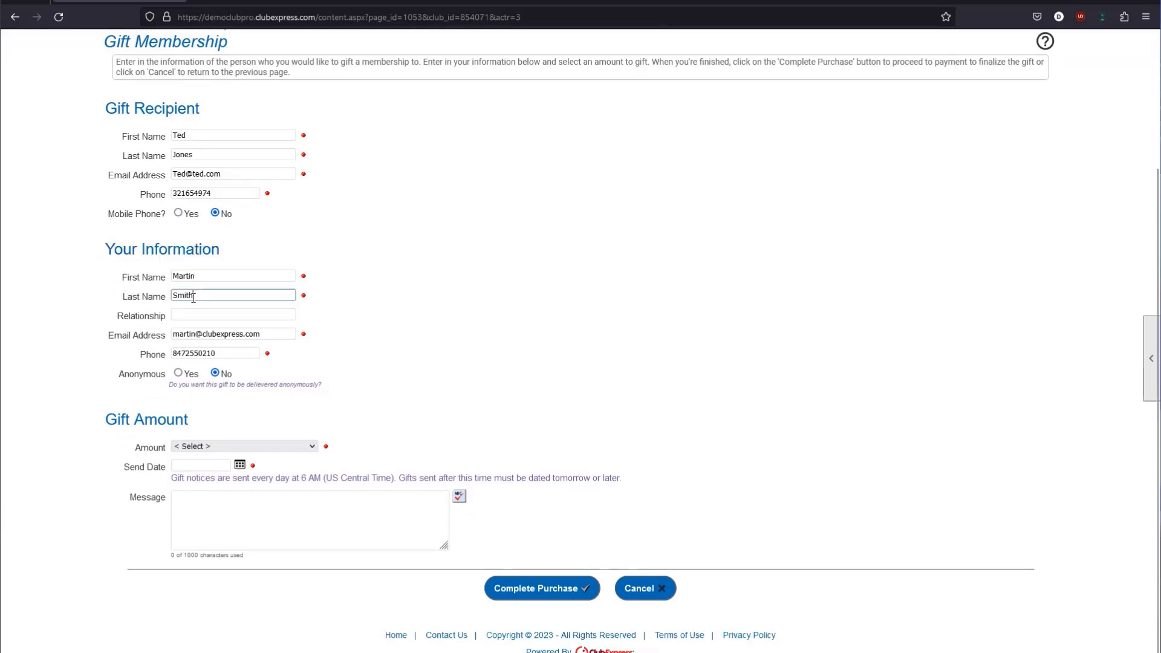
{"action": "scroll", "coordinate": [573, 248], "scroll_direction": "up", "scroll_amount": 3}
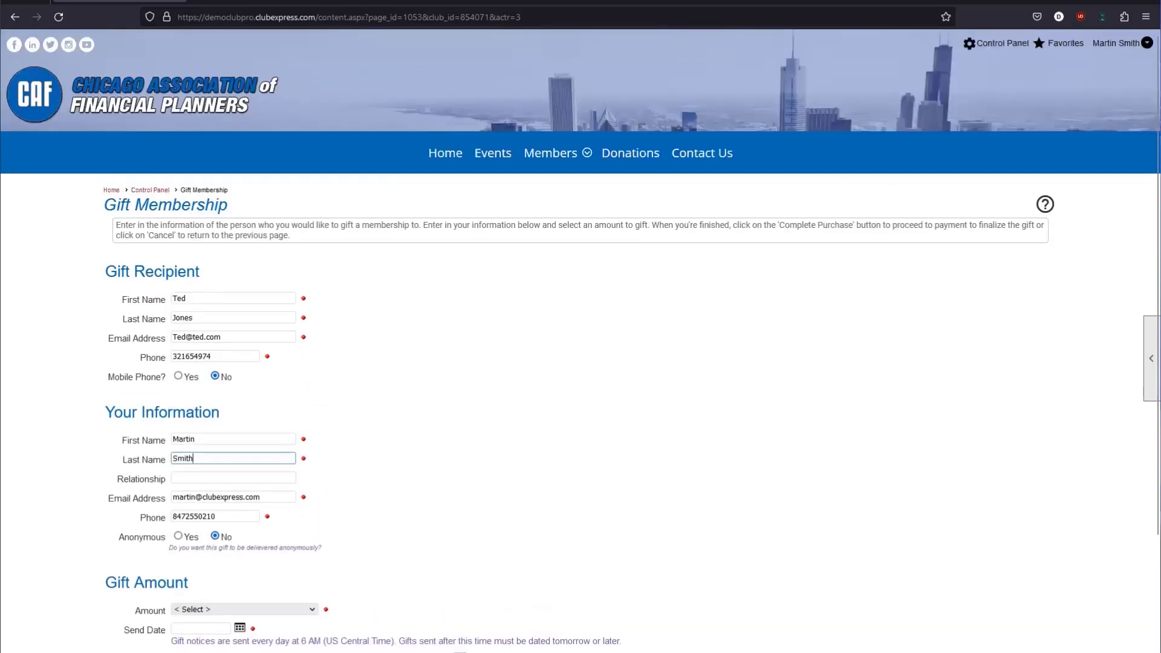
{"action": "left_click", "coordinate": [1111, 41]}
{"action": "scroll", "coordinate": [480, 182], "scroll_direction": "down", "scroll_amount": 3}
{"action": "left_click_drag", "start_coordinate": [106, 283], "coordinate": [168, 300]}
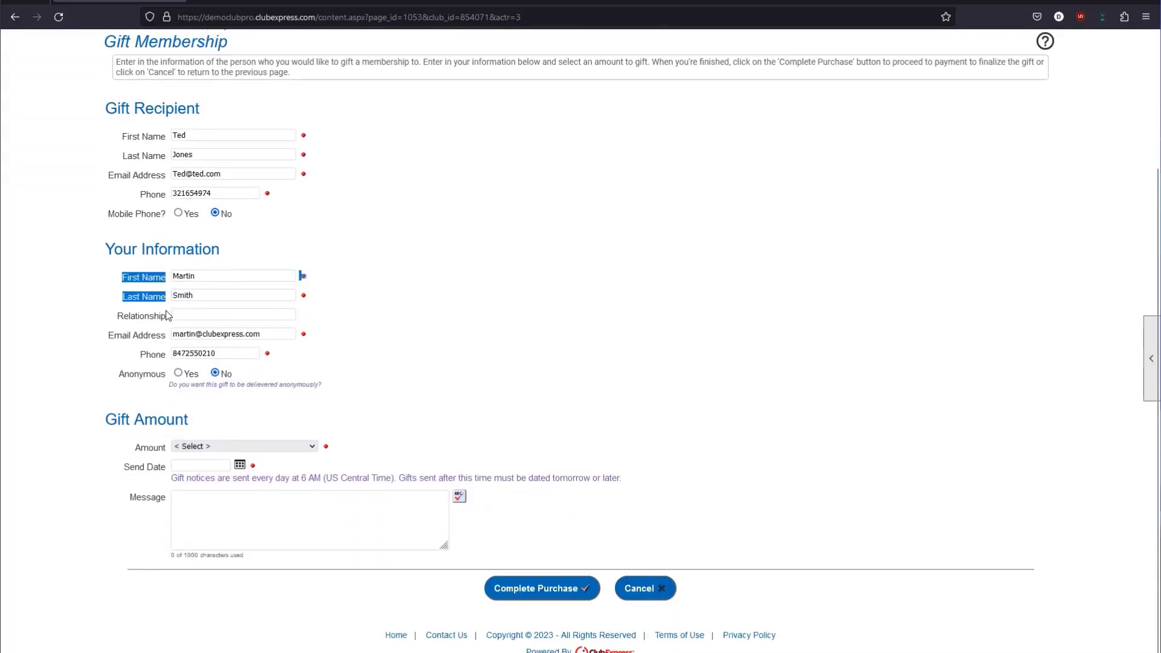
{"action": "left_click", "coordinate": [191, 282]}
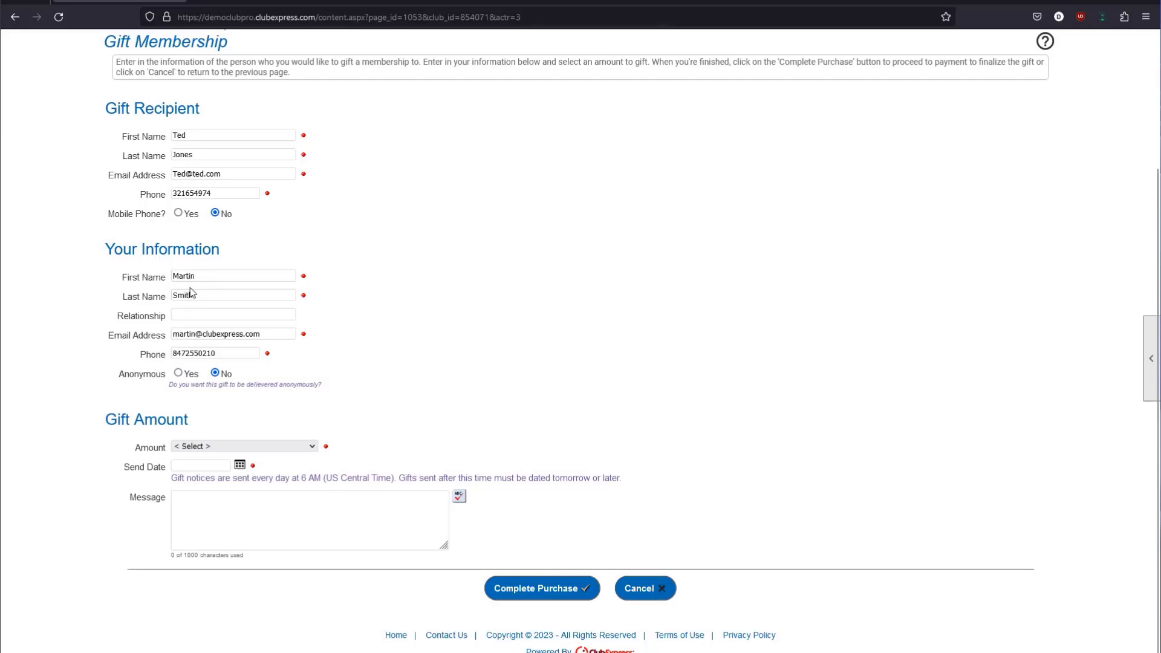
{"action": "left_click_drag", "start_coordinate": [123, 317], "coordinate": [162, 317]}
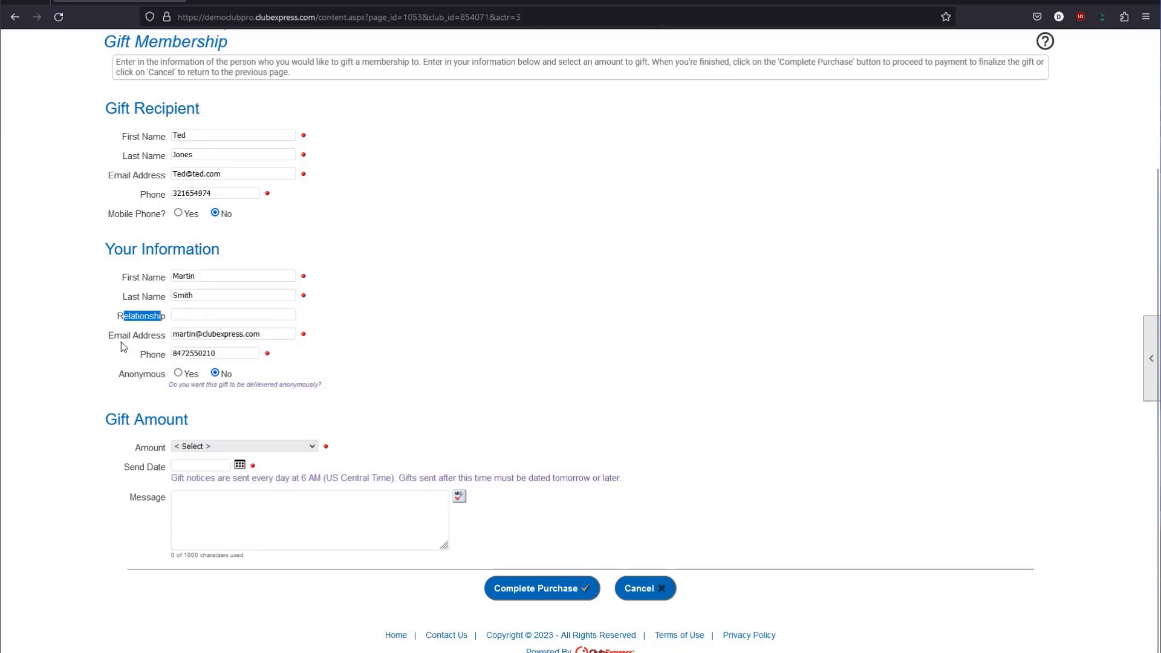
{"action": "left_click_drag", "start_coordinate": [109, 337], "coordinate": [129, 337]}
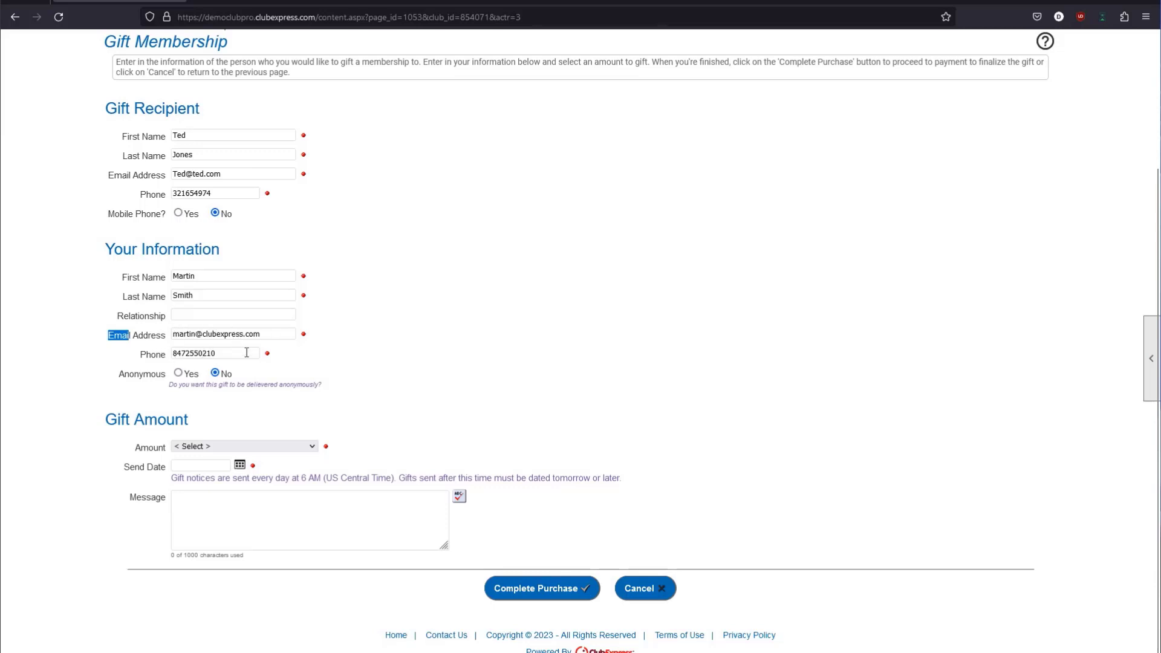
{"action": "left_click_drag", "start_coordinate": [114, 376], "coordinate": [168, 379]}
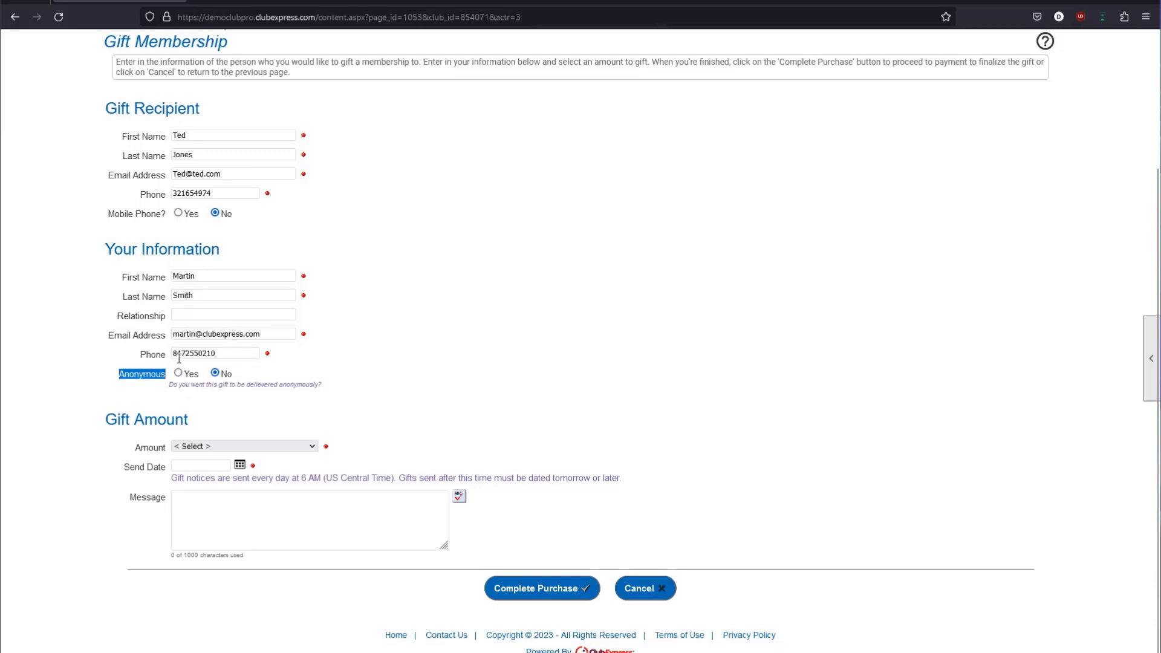
Set the gift to Anonymous and back to non-anonymous, comparing recipient and giver sections.
{"action": "scroll", "coordinate": [178, 302], "scroll_direction": "up", "scroll_amount": 2}
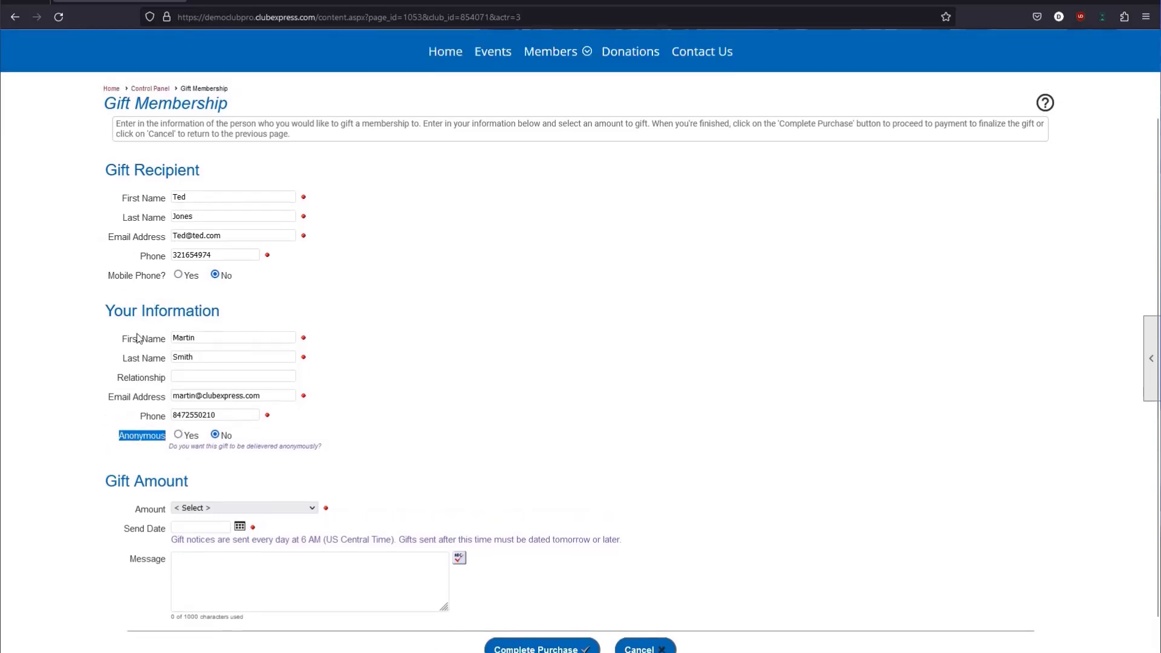
{"action": "left_click", "coordinate": [179, 435]}
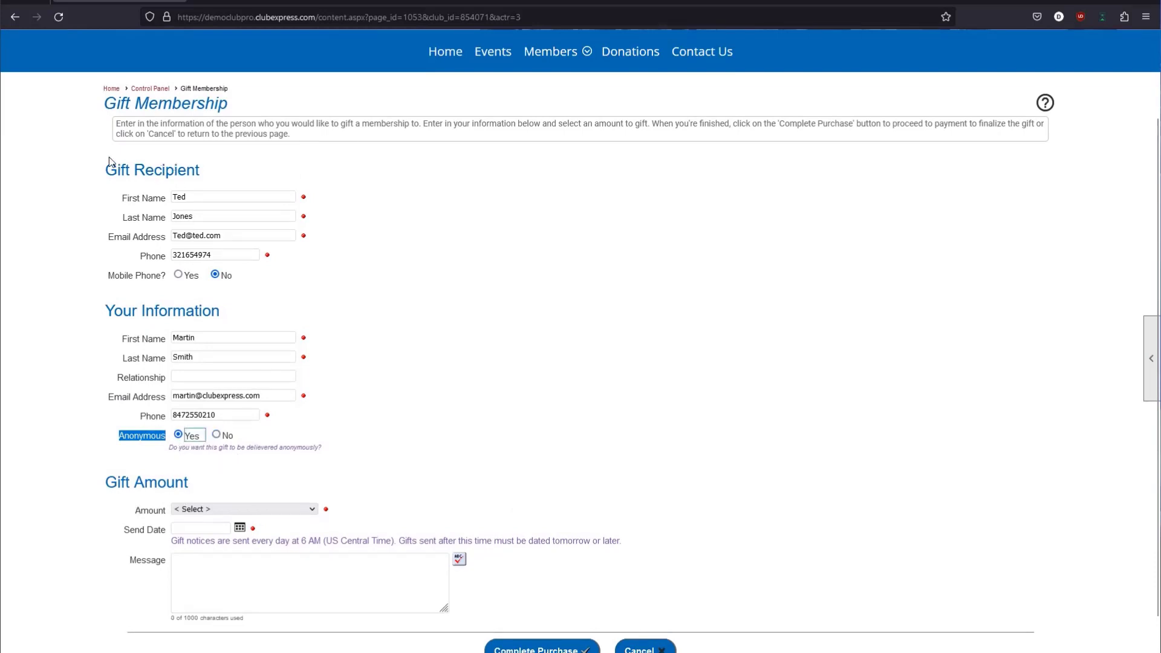
{"action": "left_click_drag", "start_coordinate": [100, 167], "coordinate": [213, 171]}
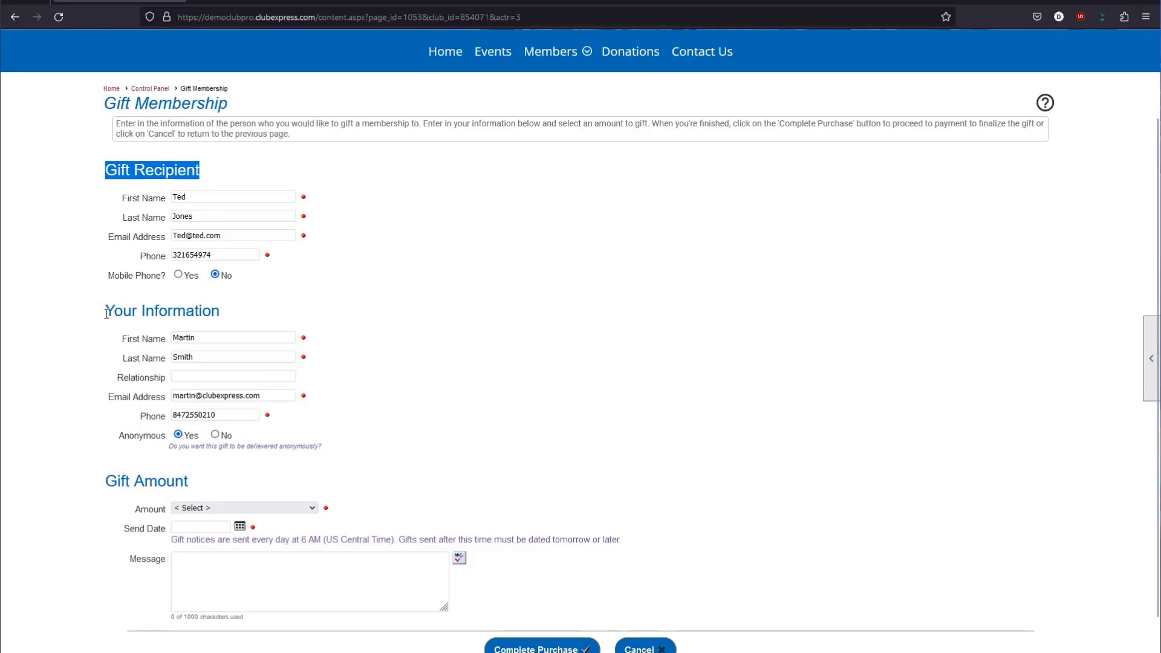
{"action": "left_click_drag", "start_coordinate": [105, 309], "coordinate": [217, 317]}
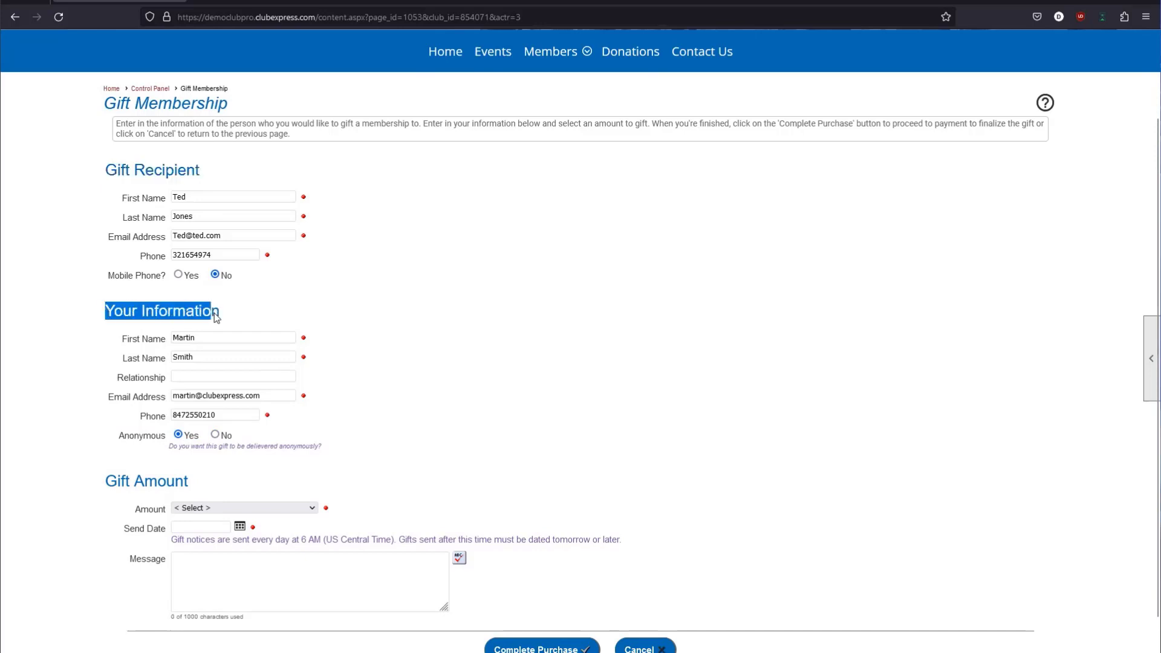
{"action": "left_click", "coordinate": [215, 434]}
{"action": "left_click_drag", "start_coordinate": [118, 170], "coordinate": [199, 172]}
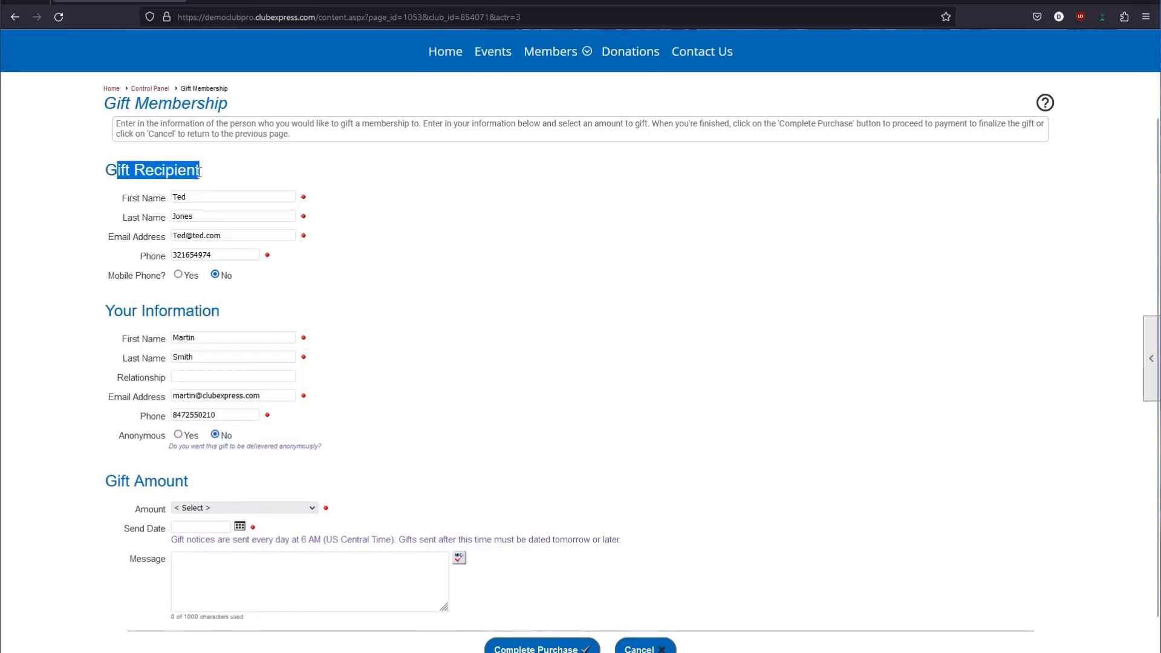
{"action": "left_click_drag", "start_coordinate": [105, 310], "coordinate": [228, 319]}
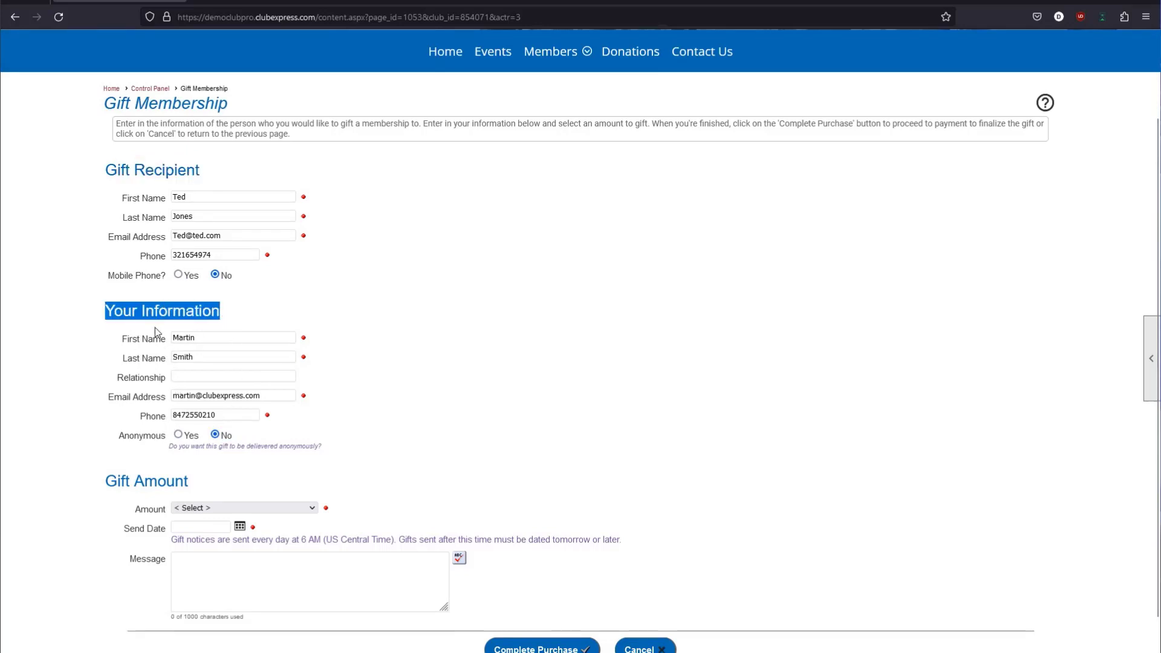
List the gift amount choices: 85.00 CAMFT and 150.00 Mira's Membership 3-Year.
{"action": "scroll", "coordinate": [155, 332], "scroll_direction": "down", "scroll_amount": 2}
{"action": "left_click_drag", "start_coordinate": [106, 424], "coordinate": [190, 423]}
{"action": "left_click", "coordinate": [190, 423]}
{"action": "left_click", "coordinate": [191, 448]}
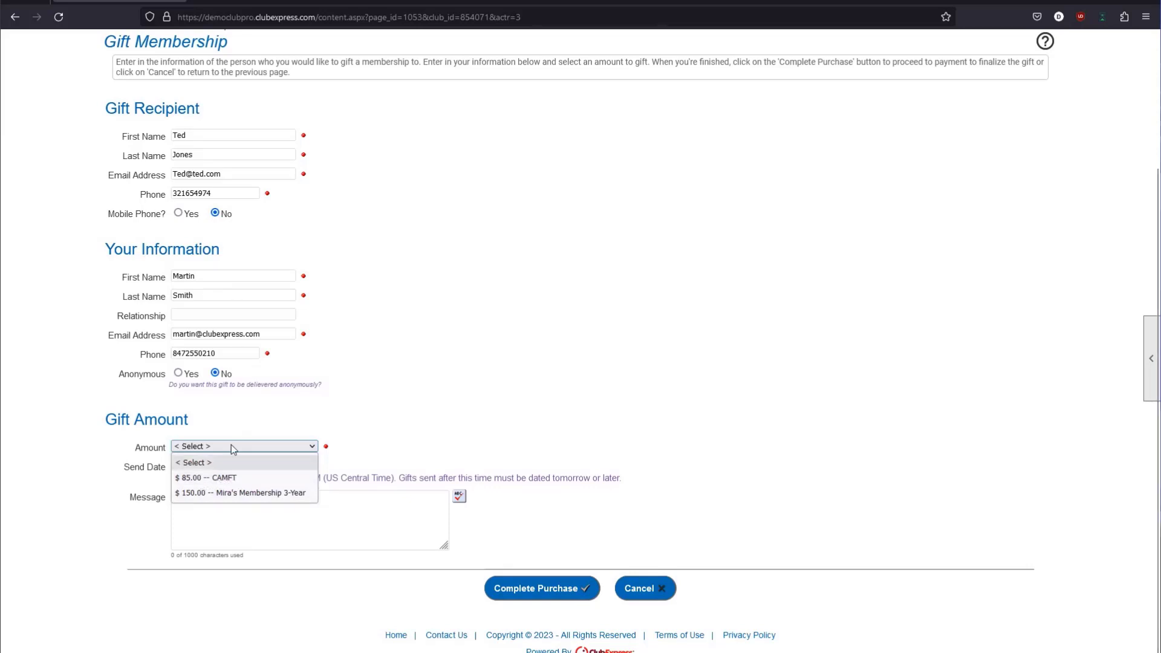
Choose the $ 85.00 -- CAMFT gift amount and point out the 6 AM US Central send-time note.
{"action": "left_click", "coordinate": [214, 478]}
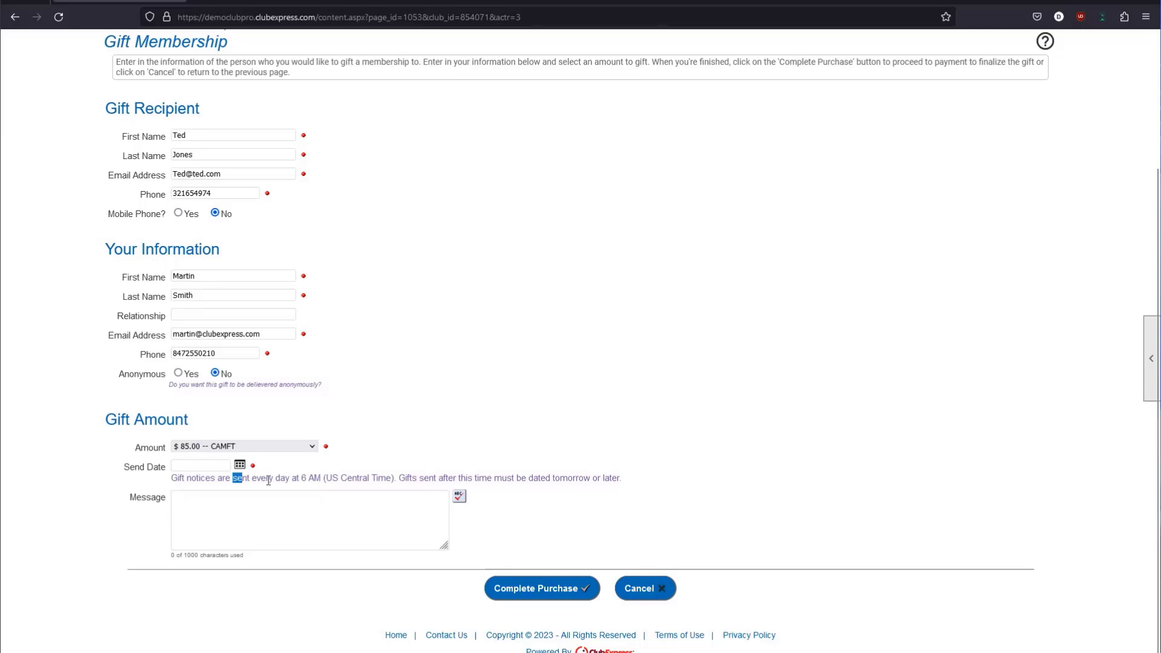
{"action": "left_click_drag", "start_coordinate": [215, 482], "coordinate": [357, 481]}
{"action": "left_click", "coordinate": [313, 481]}
{"action": "left_click_drag", "start_coordinate": [280, 480], "coordinate": [397, 479]}
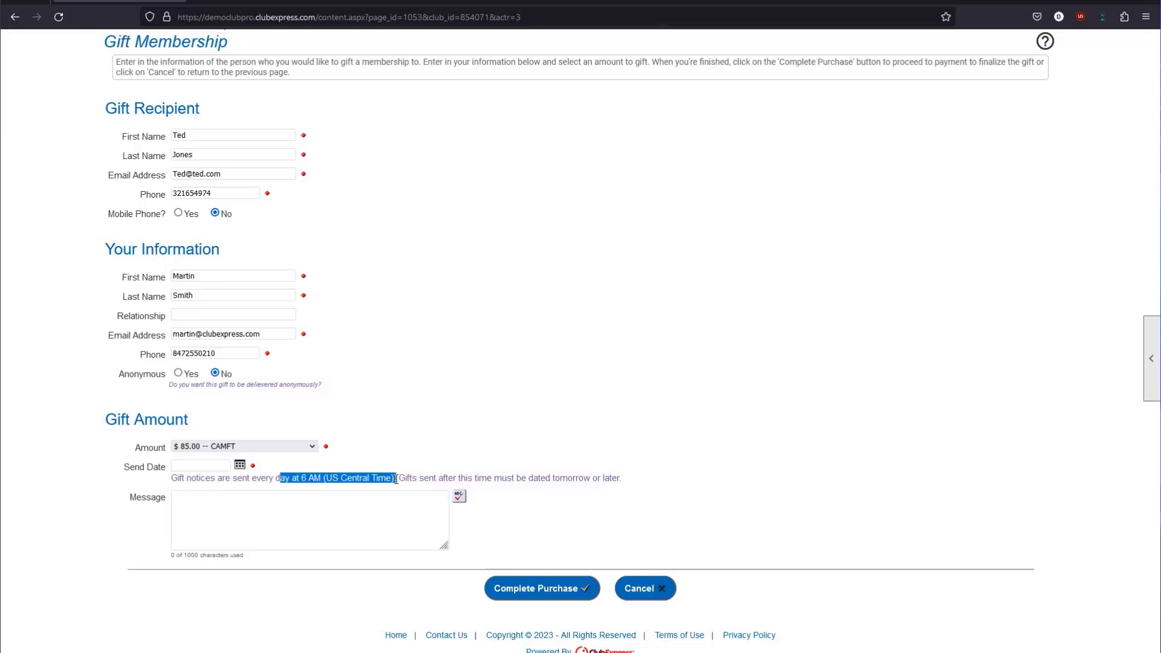
{"action": "left_click", "coordinate": [410, 491]}
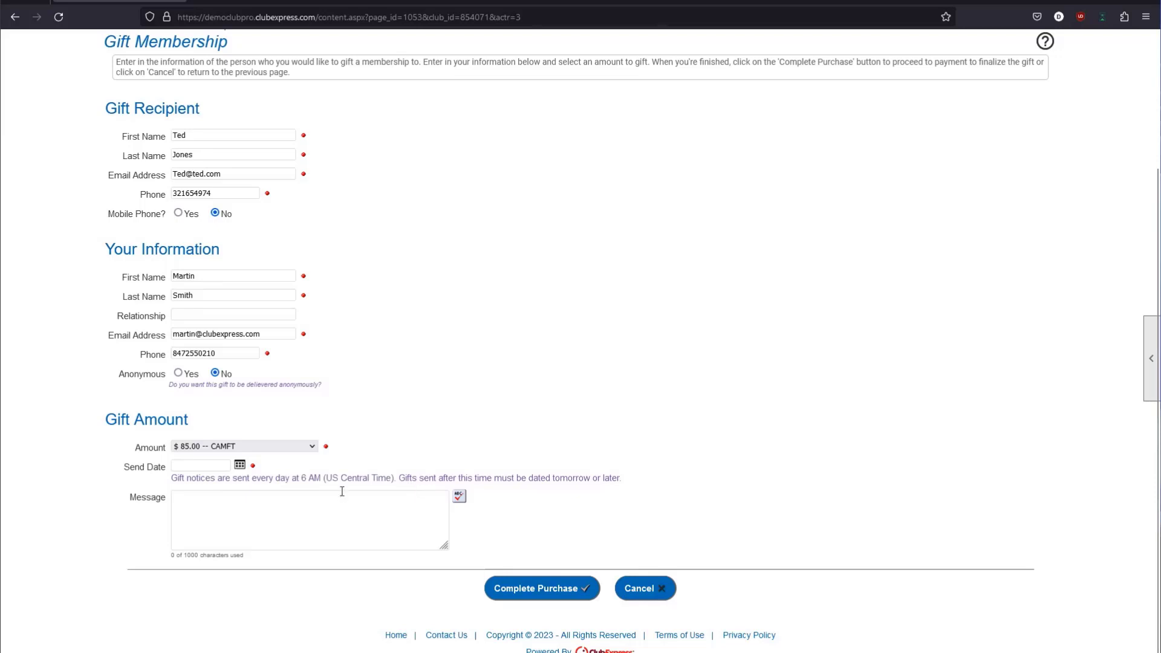
Set the gift's send date to 02/23/2023 using the calendar, correcting an initial 02/28 pick.
{"action": "left_click", "coordinate": [240, 466]}
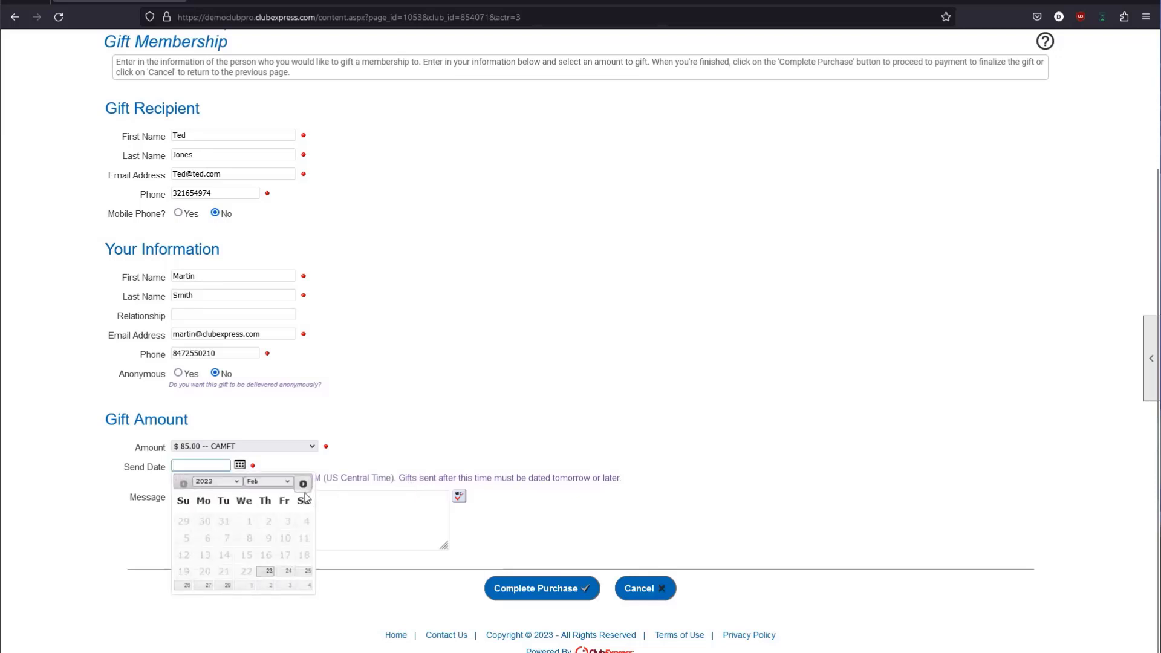
{"action": "left_click", "coordinate": [227, 586]}
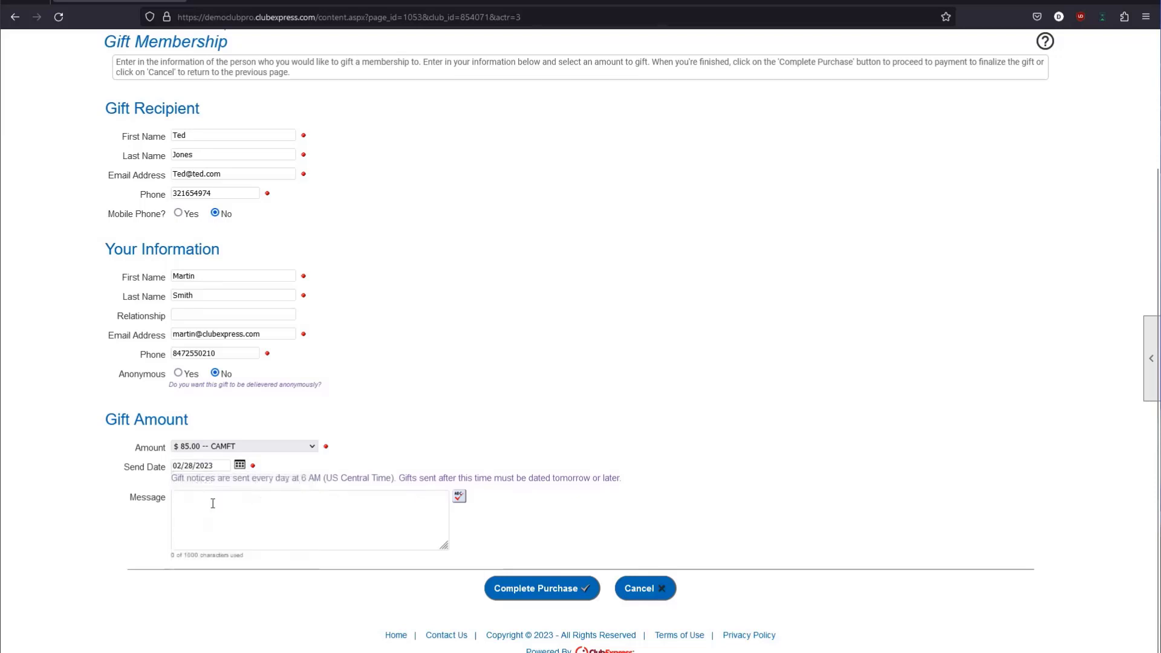
{"action": "left_click", "coordinate": [240, 465]}
{"action": "left_click", "coordinate": [266, 572]}
Write 'Happy Birthday' as the gift message and highlight it.
{"action": "left_click", "coordinate": [257, 511]}
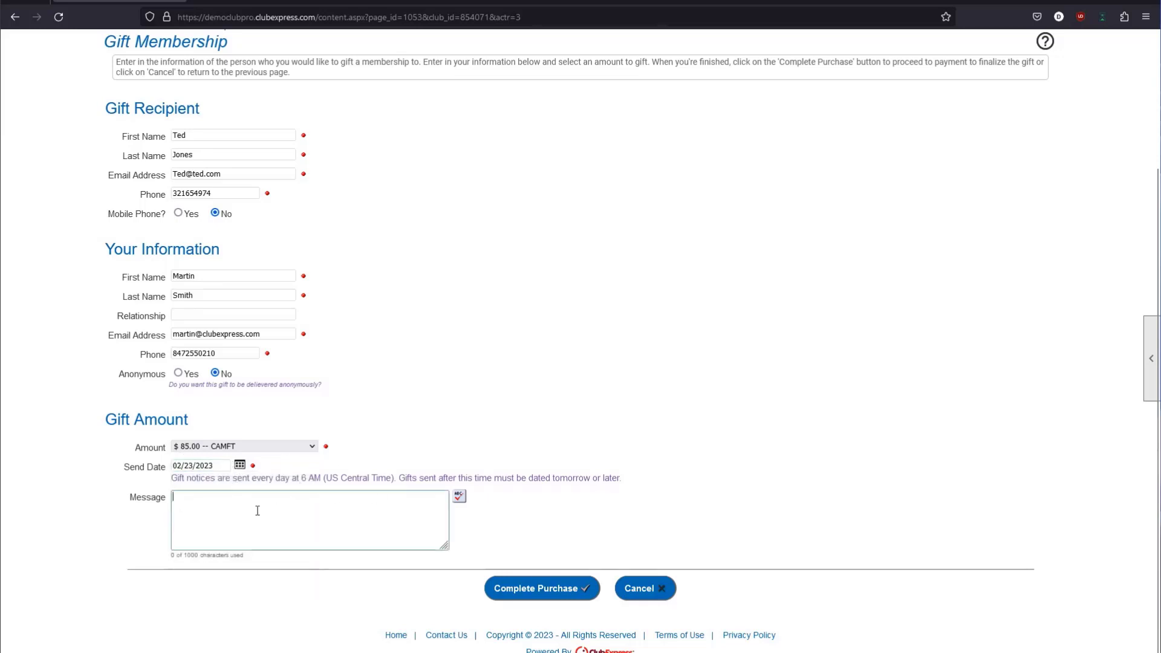
{"action": "type", "text": "Happy Bi"}
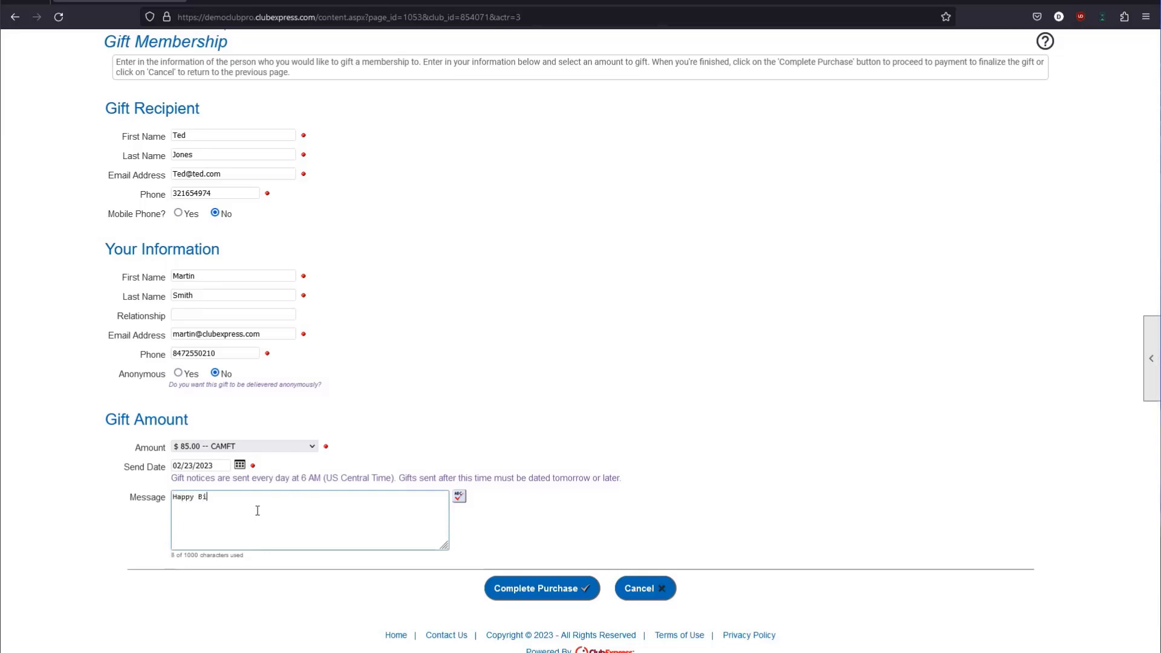
{"action": "type", "text": "rthday"}
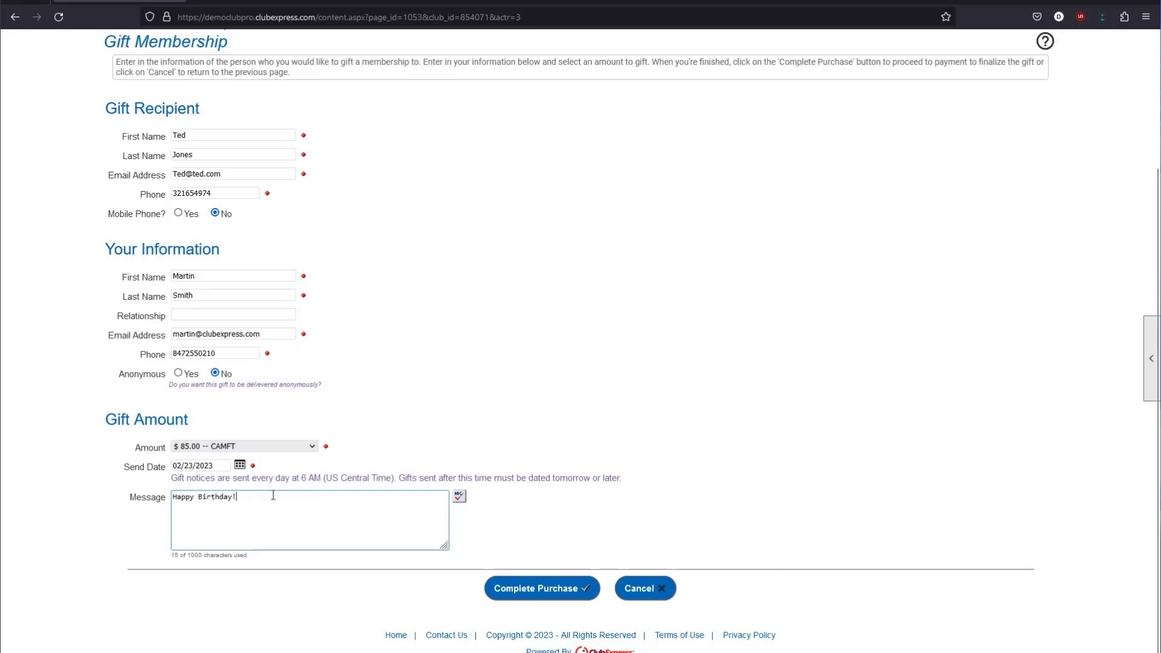
{"action": "left_click_drag", "start_coordinate": [271, 496], "coordinate": [172, 505]}
{"action": "left_click", "coordinate": [189, 511]}
{"action": "left_click_drag", "start_coordinate": [270, 498], "coordinate": [167, 504]}
{"action": "left_click", "coordinate": [276, 517]}
{"action": "left_click_drag", "start_coordinate": [277, 517], "coordinate": [174, 504]}
Toggle Anonymous to Yes and back to No, leaving the sender's information shown.
{"action": "left_click_drag", "start_coordinate": [109, 241], "coordinate": [219, 251]}
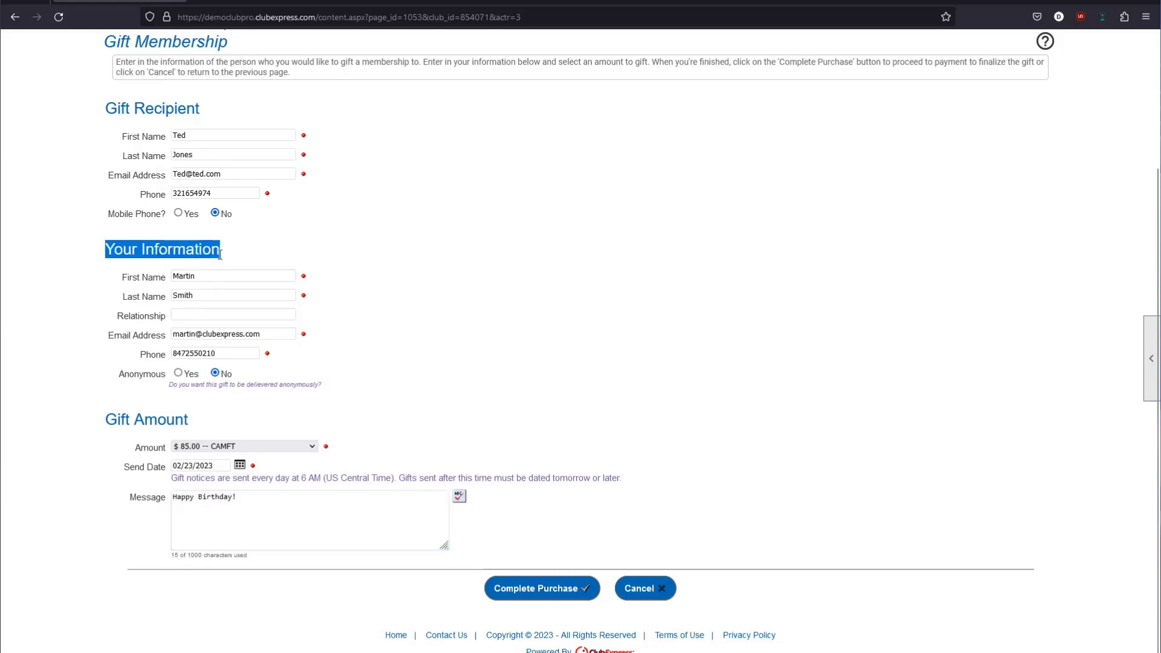
{"action": "left_click", "coordinate": [184, 376]}
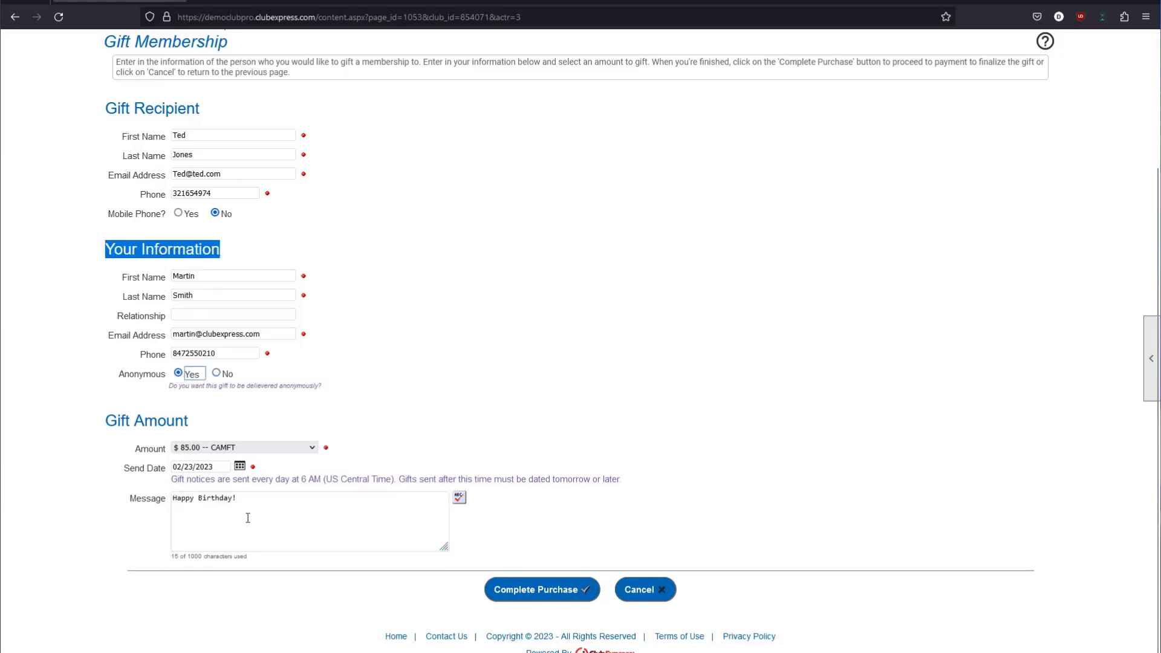
{"action": "left_click_drag", "start_coordinate": [248, 516], "coordinate": [173, 501]}
{"action": "left_click", "coordinate": [170, 502]}
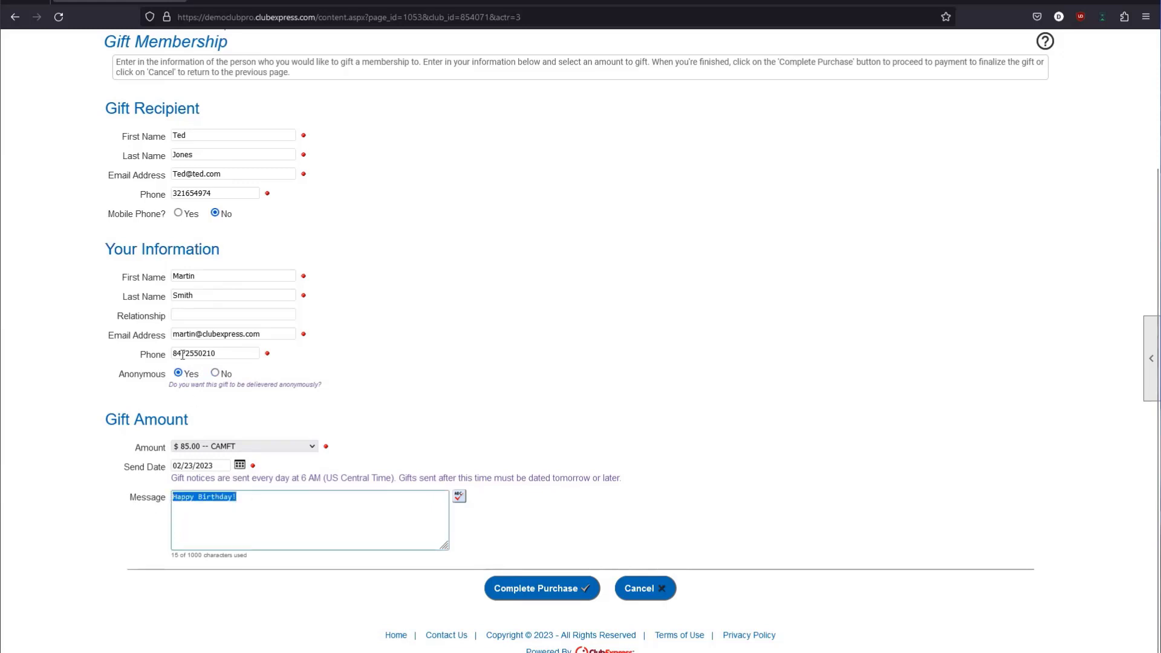
{"action": "left_click", "coordinate": [214, 376]}
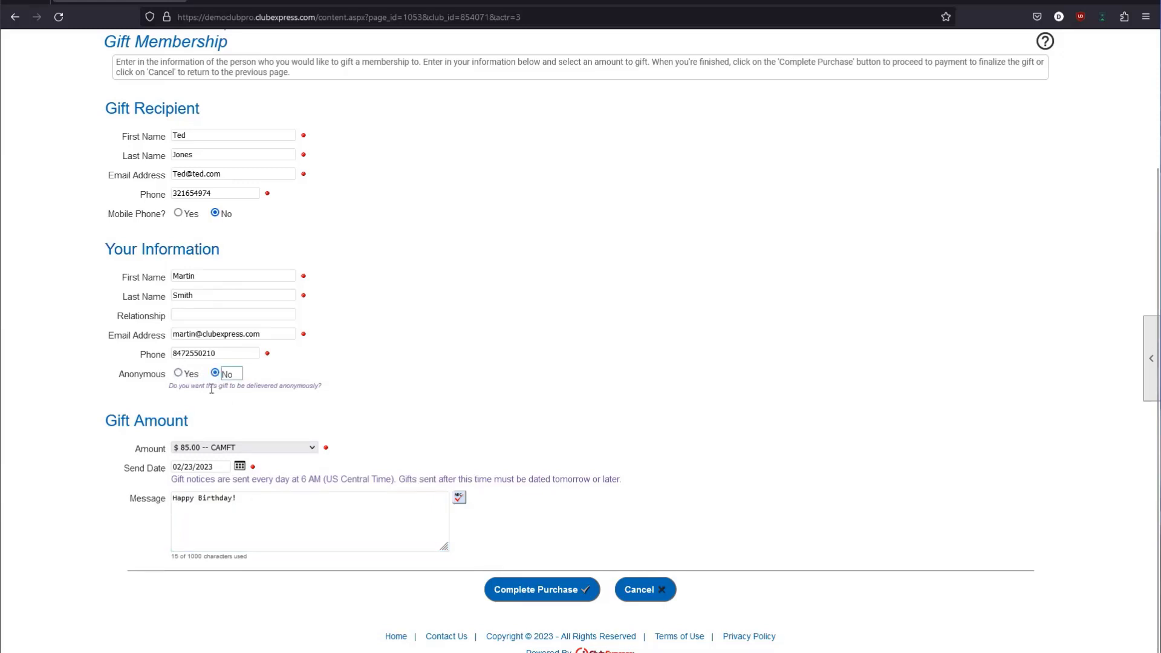
{"action": "left_click_drag", "start_coordinate": [130, 278], "coordinate": [168, 291]}
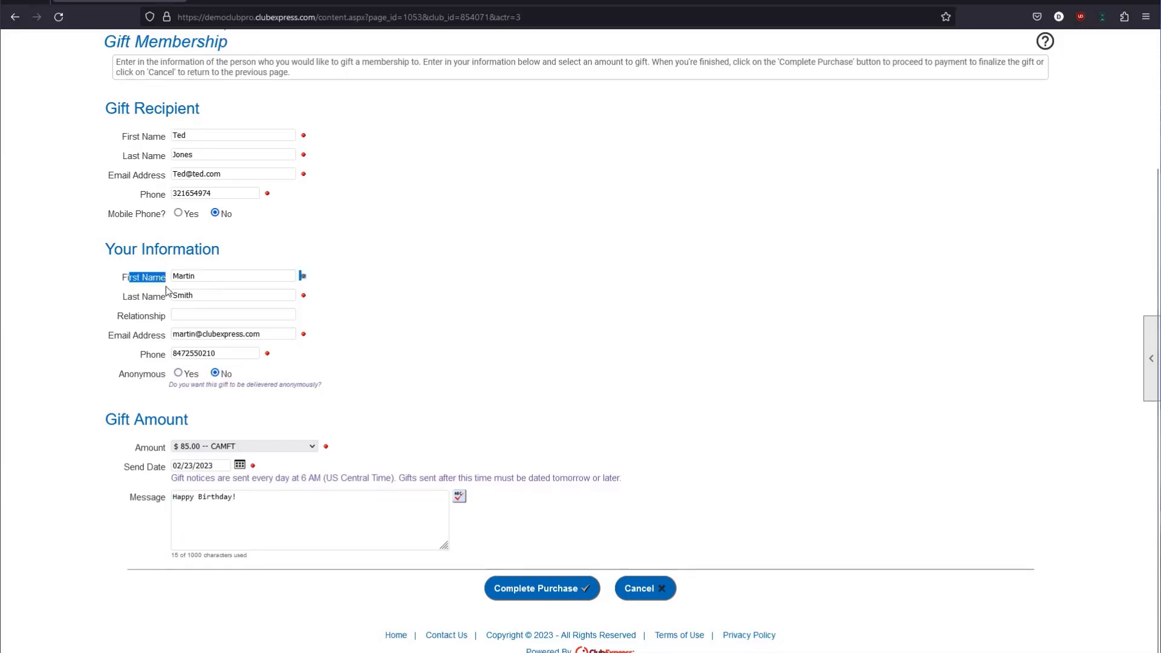
{"action": "left_click", "coordinate": [157, 502]}
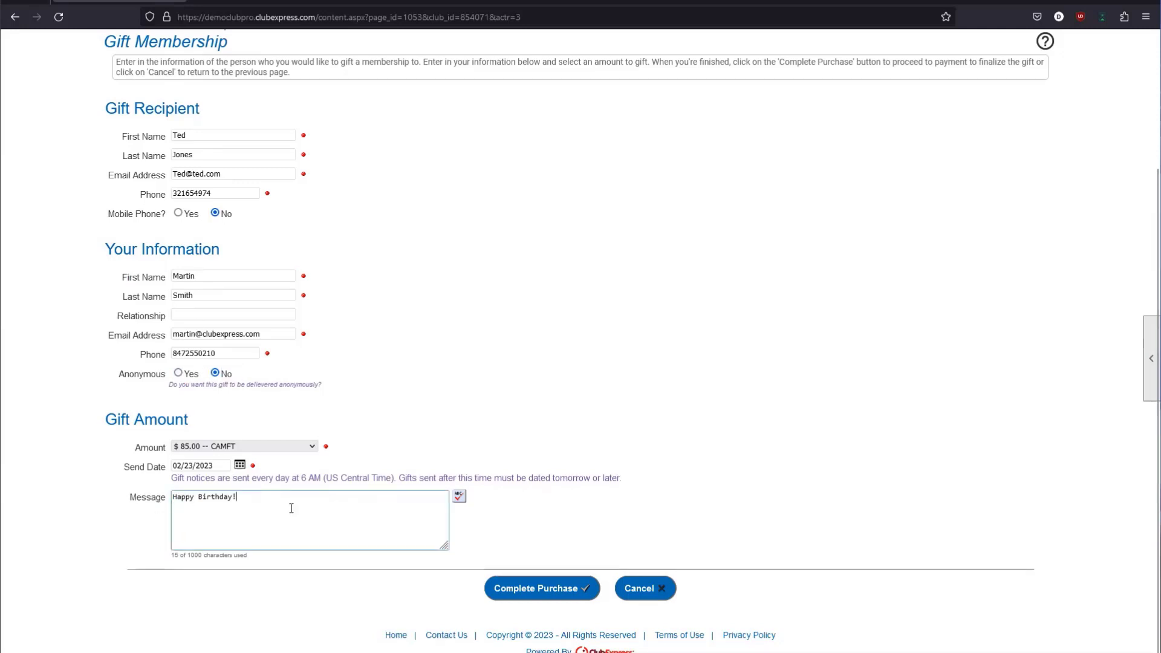
Submit the gift membership purchase and review the $ 85.00 total and gift membership line item.
{"action": "left_click", "coordinate": [504, 597]}
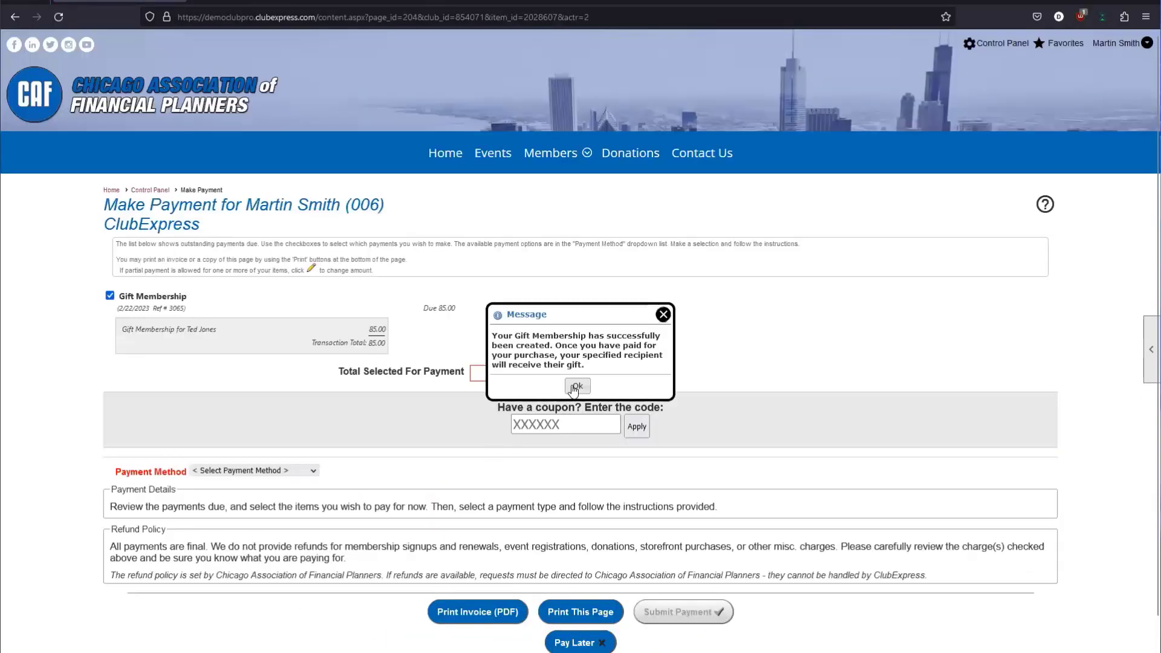
{"action": "left_click", "coordinate": [576, 387]}
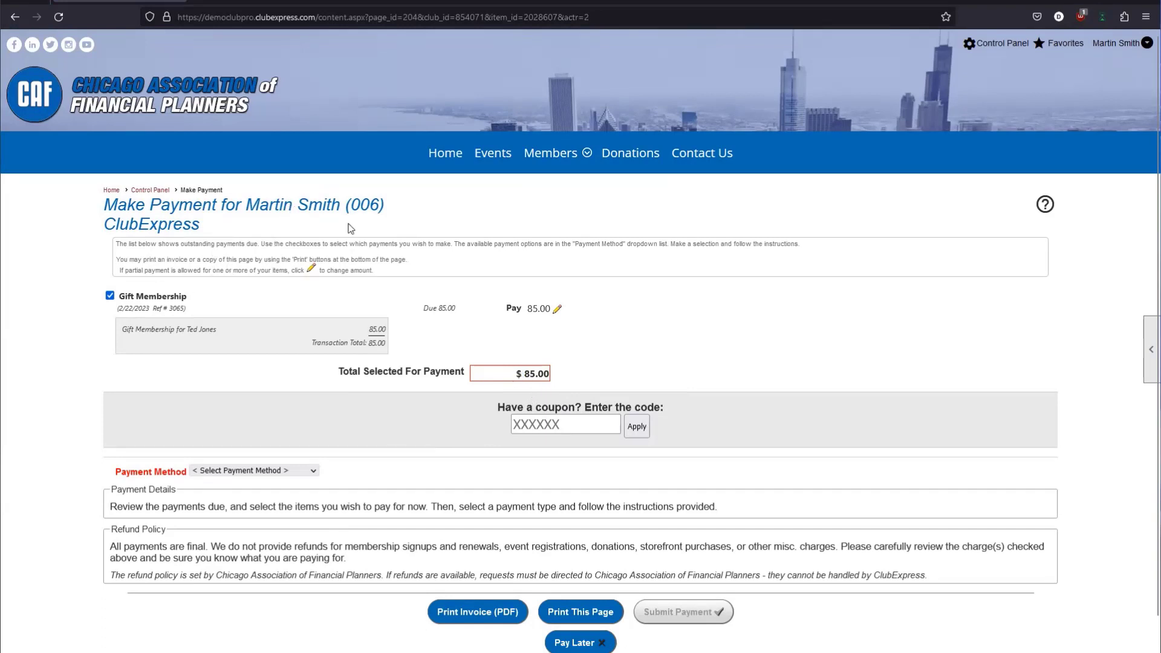
{"action": "triple_click", "coordinate": [552, 378]}
{"action": "left_click", "coordinate": [552, 378]}
{"action": "left_click_drag", "start_coordinate": [121, 330], "coordinate": [232, 332]}
{"action": "left_click", "coordinate": [232, 332]}
{"action": "left_click_drag", "start_coordinate": [247, 205], "coordinate": [339, 205]}
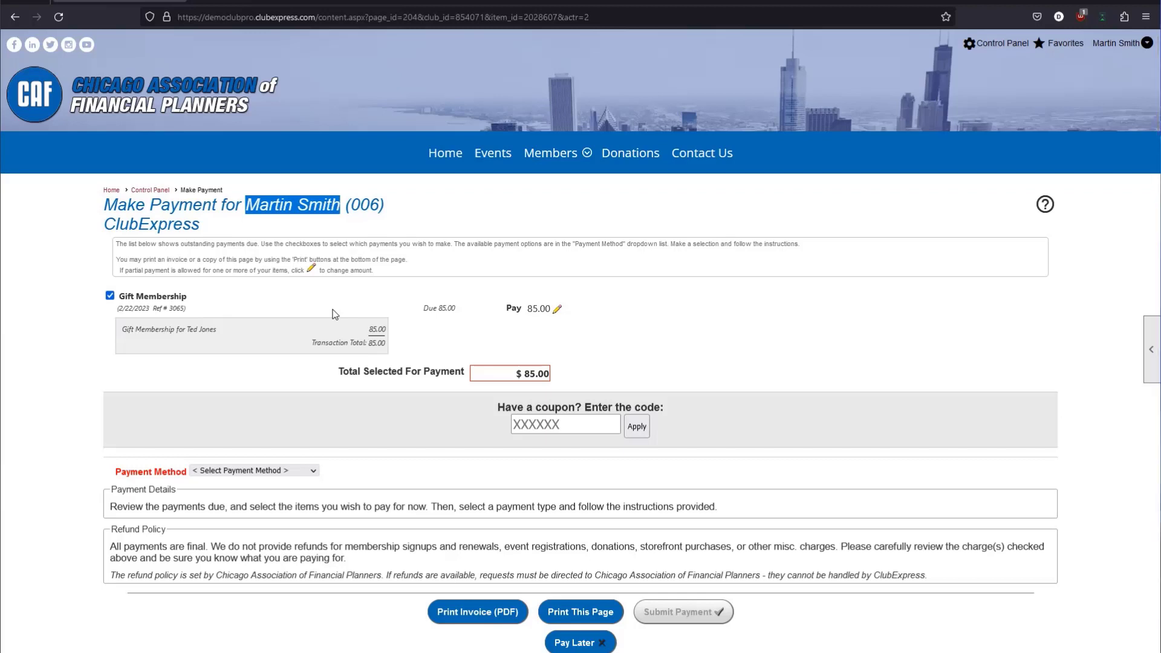
{"action": "left_click_drag", "start_coordinate": [248, 326], "coordinate": [139, 327]}
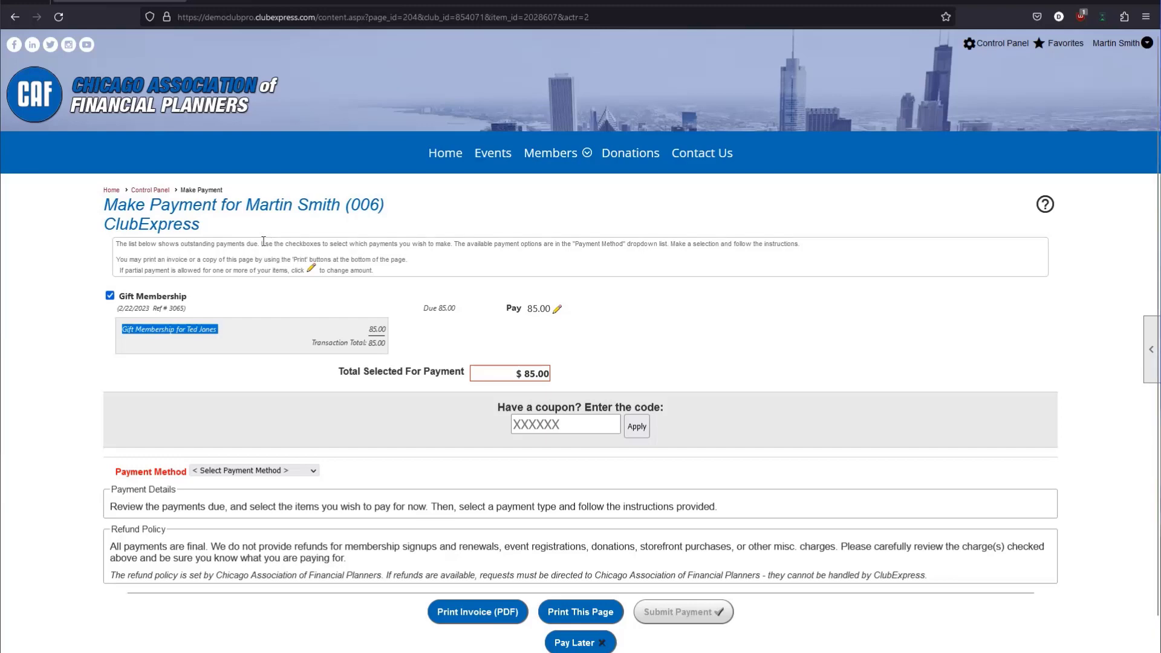
Record the $85 charge as a Received Check payment and return to the home page.
{"action": "left_click", "coordinate": [245, 473]}
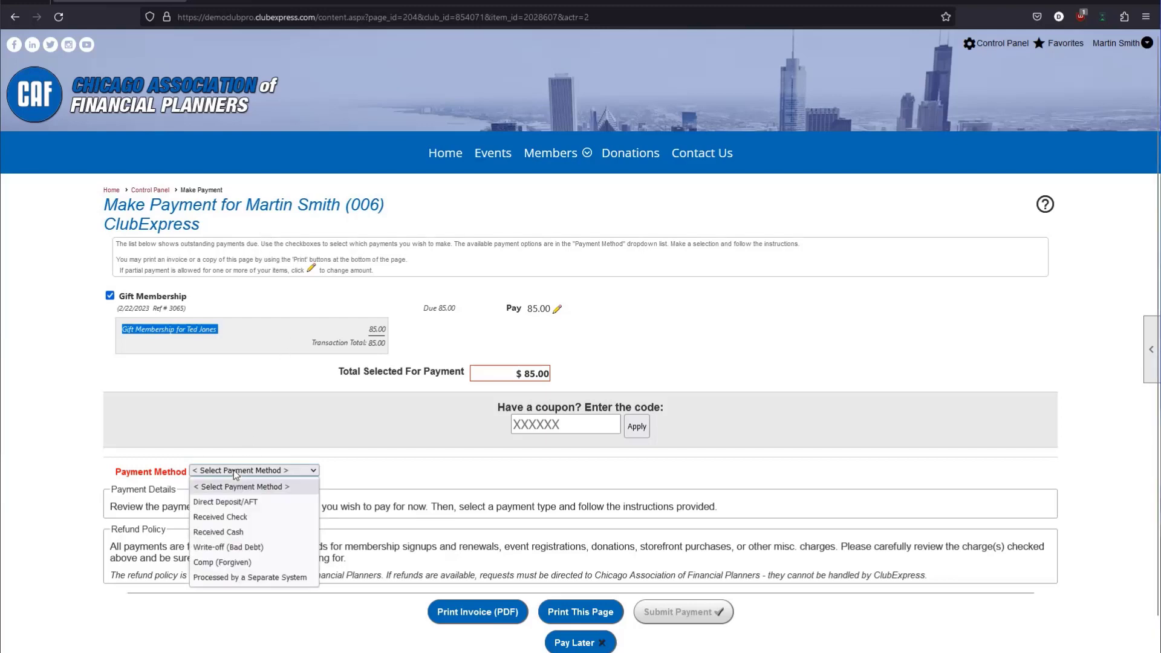
{"action": "left_click", "coordinate": [257, 514]}
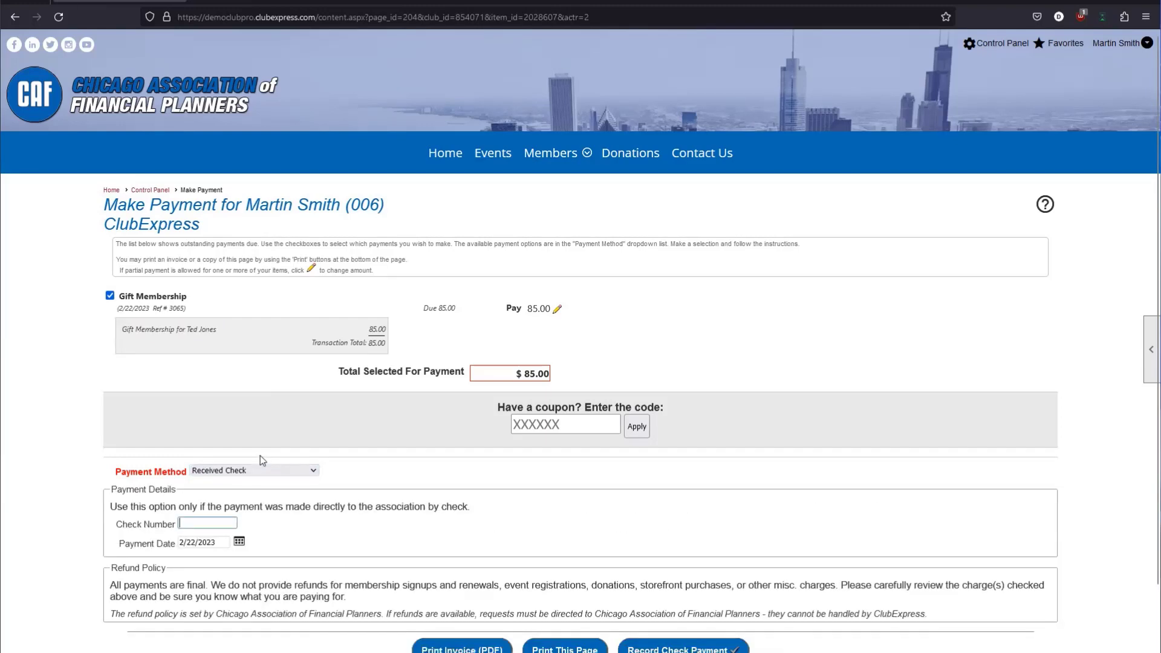
{"action": "scroll", "coordinate": [350, 415], "scroll_direction": "down", "scroll_amount": 1}
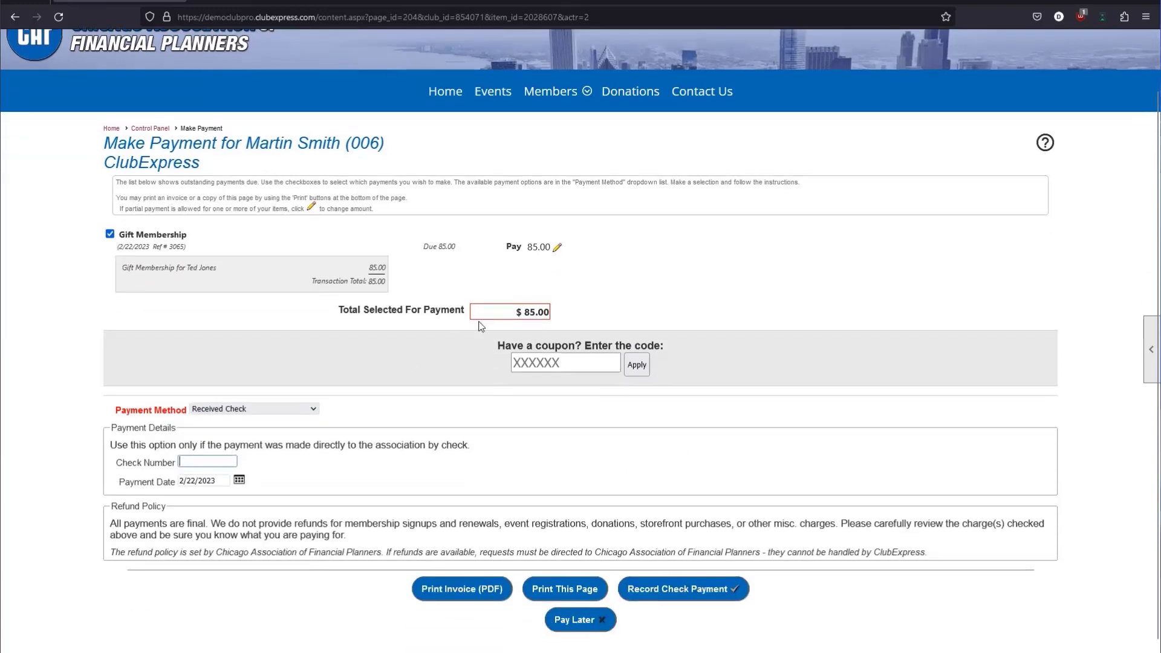
{"action": "left_click", "coordinate": [672, 589]}
{"action": "left_click", "coordinate": [675, 590]}
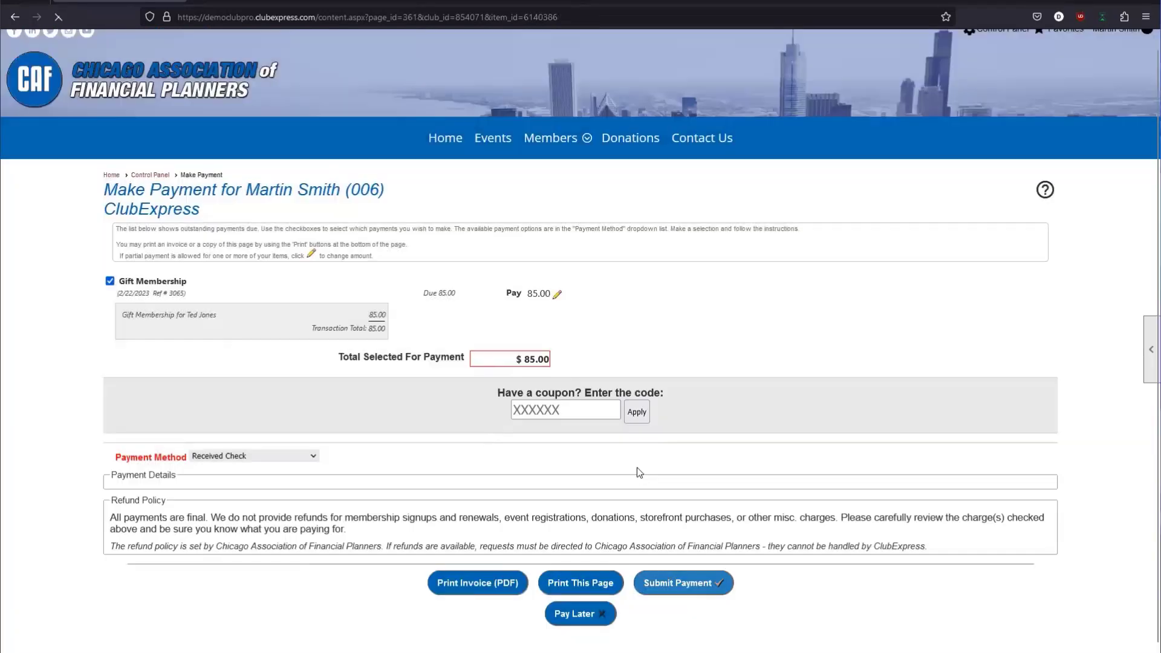
{"action": "left_click", "coordinate": [536, 479]}
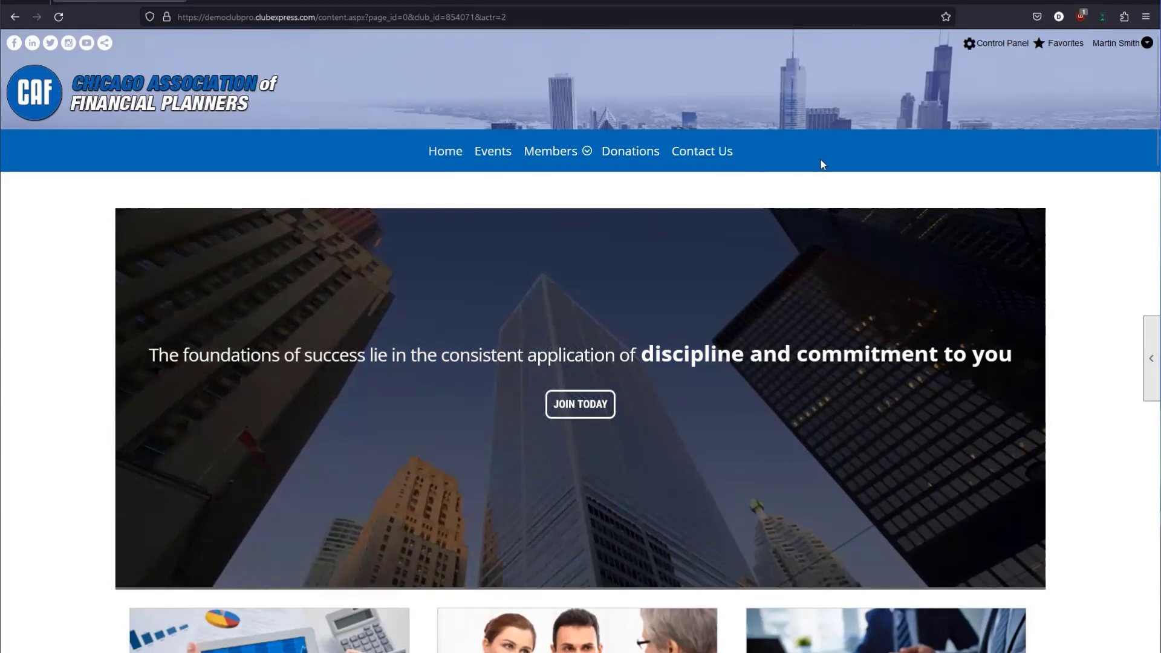
In the Gift Membership Manager, review the third row's Open 85.00 gift and open it for editing.
{"action": "left_click", "coordinate": [979, 49]}
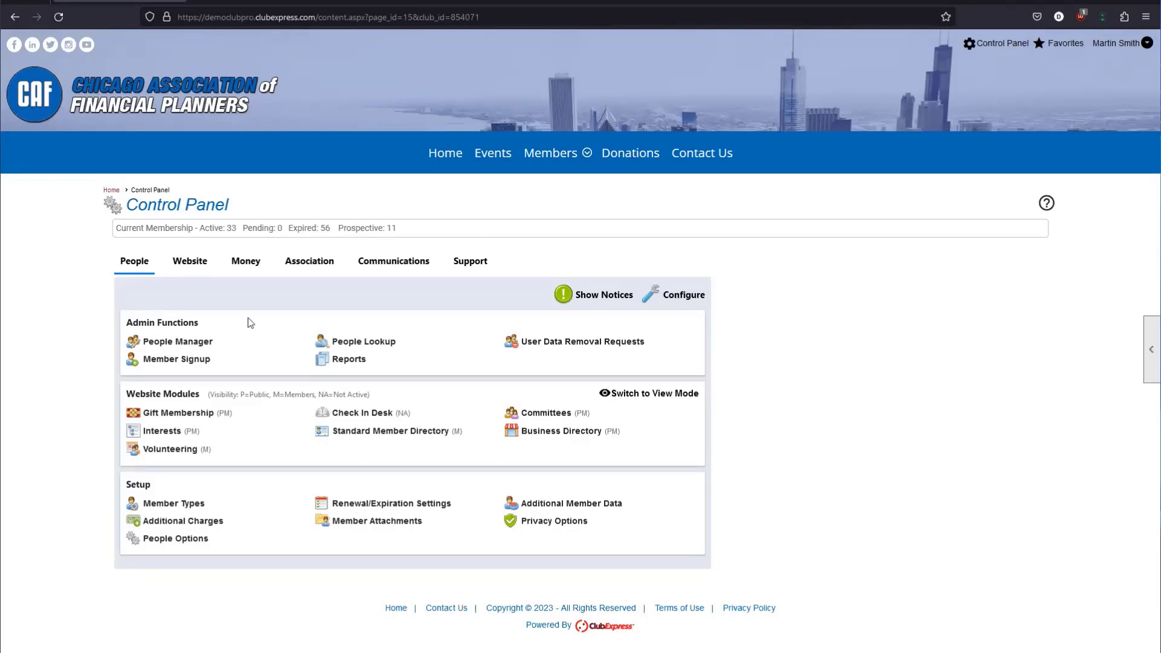
{"action": "left_click", "coordinate": [172, 413]}
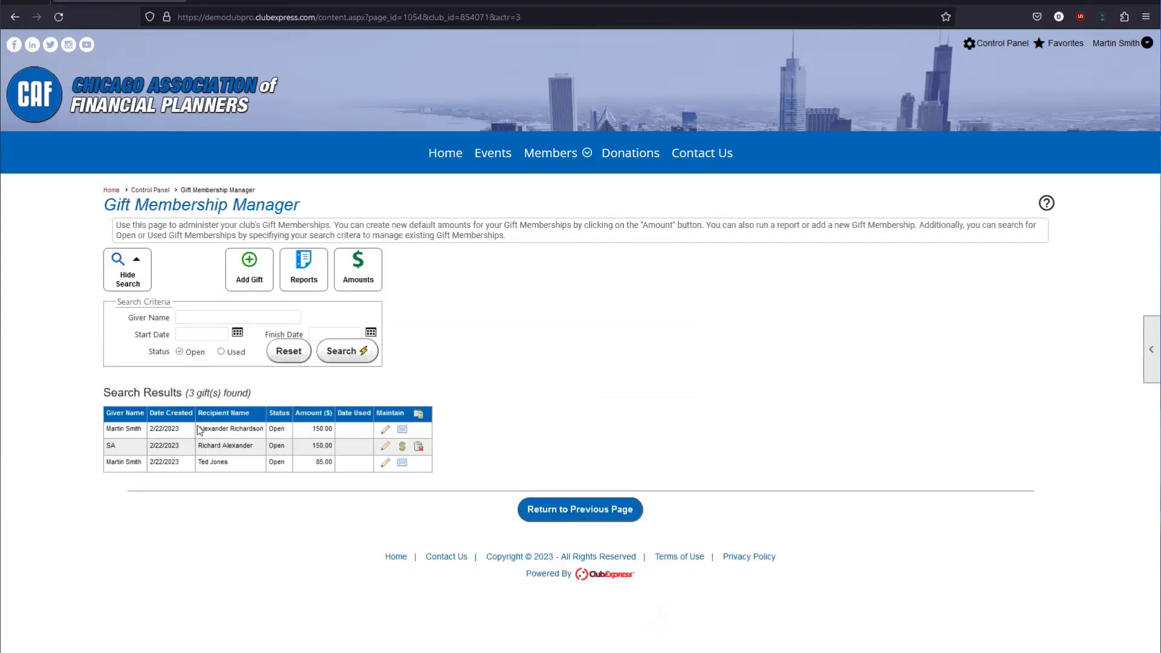
{"action": "left_click_drag", "start_coordinate": [106, 462], "coordinate": [229, 466]}
{"action": "left_click", "coordinate": [240, 466]}
{"action": "left_click_drag", "start_coordinate": [269, 413], "coordinate": [291, 415]}
{"action": "left_click_drag", "start_coordinate": [269, 463], "coordinate": [288, 467]}
{"action": "left_click", "coordinate": [289, 483]}
{"action": "left_click_drag", "start_coordinate": [315, 463], "coordinate": [329, 463]}
{"action": "left_click", "coordinate": [332, 463]}
{"action": "left_click", "coordinate": [386, 464]}
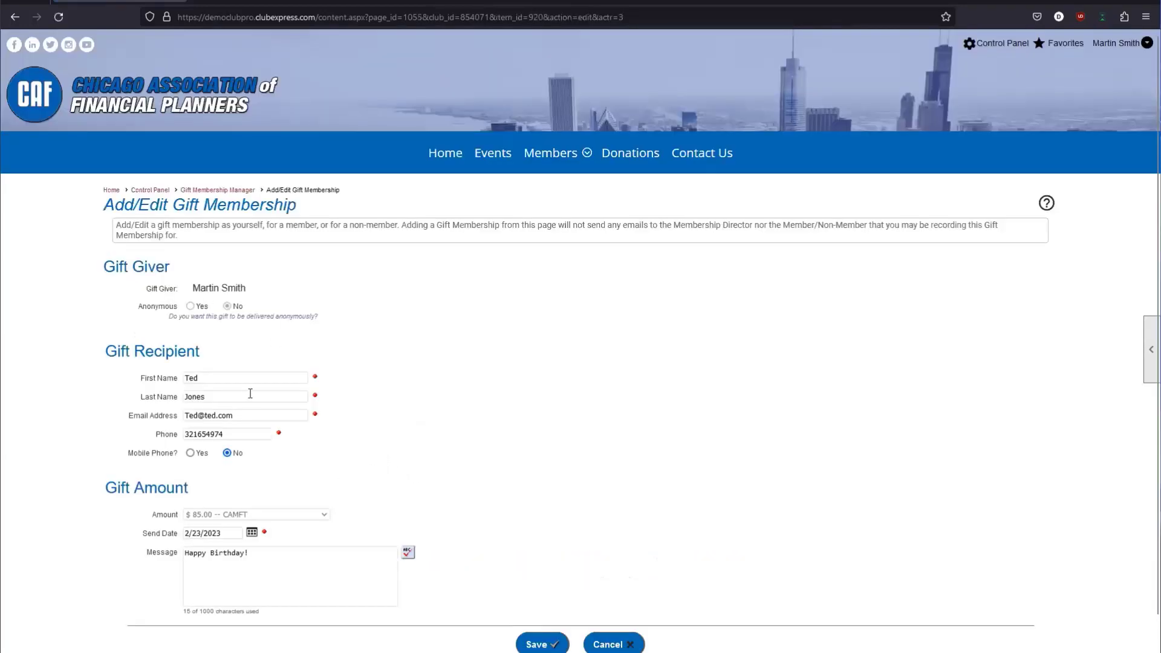
Extend the domain of the gift recipient's e-mail address and save the $85 gift membership.
{"action": "scroll", "coordinate": [251, 394], "scroll_direction": "down", "scroll_amount": 1}
{"action": "left_click_drag", "start_coordinate": [97, 295], "coordinate": [186, 296]}
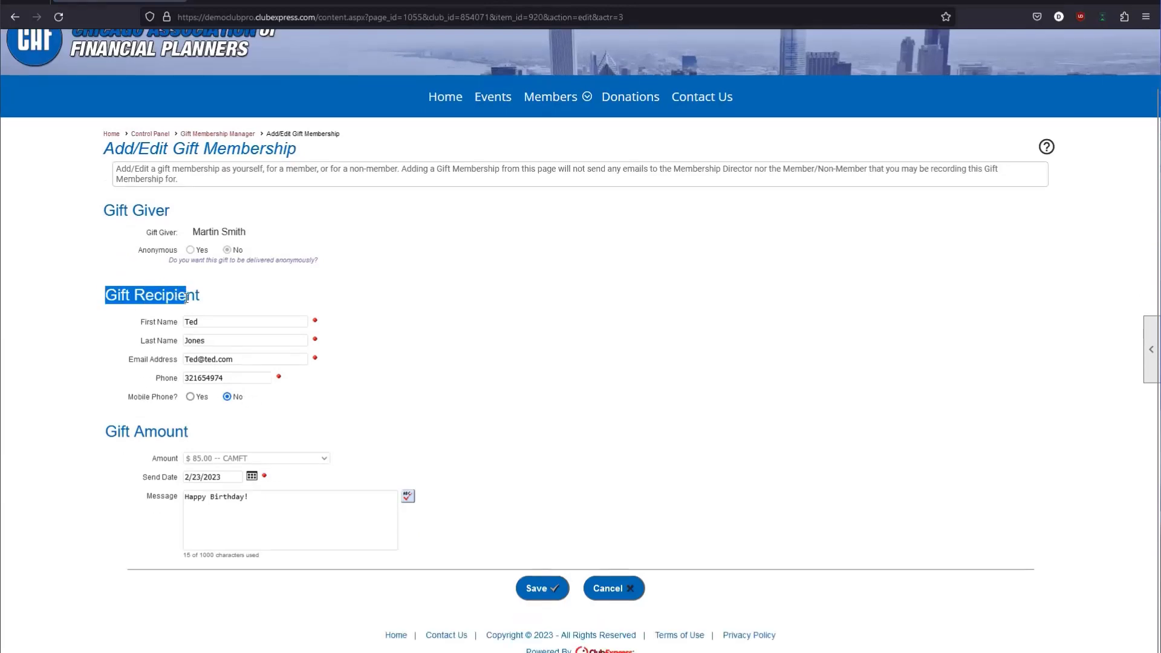
{"action": "left_click", "coordinate": [218, 297]}
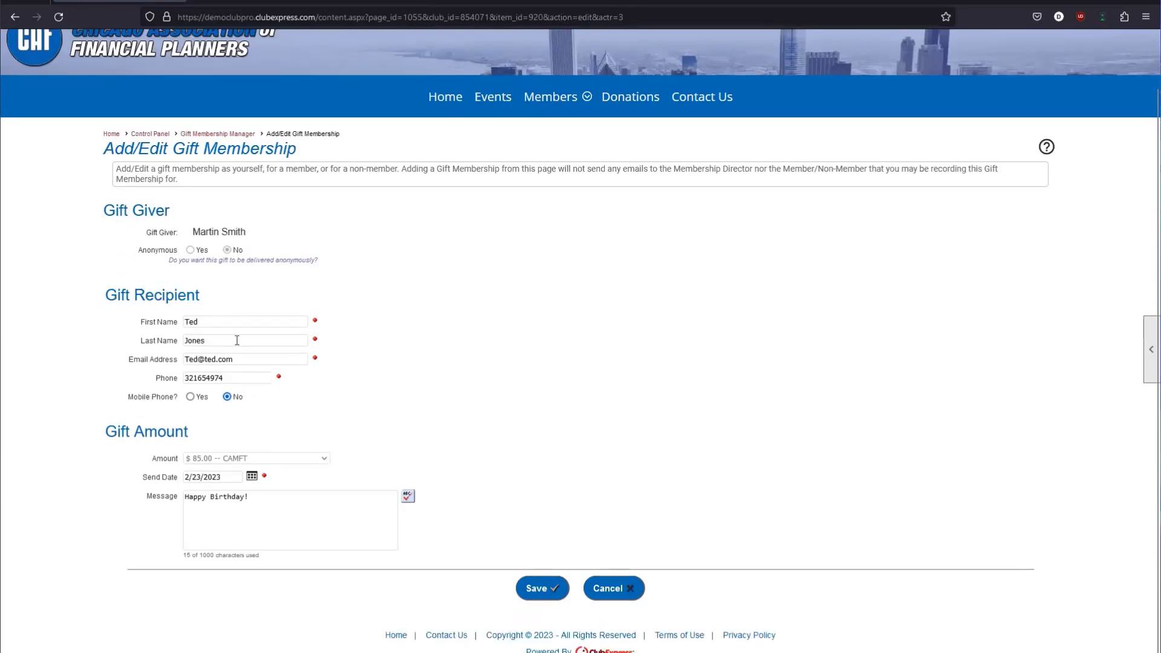
{"action": "left_click", "coordinate": [236, 361]}
{"action": "key", "text": "Left"}
{"action": "key", "text": "Left"}
{"action": "key", "text": "Left"}
{"action": "key", "text": "Left"}
{"action": "type", "text": "jones"}
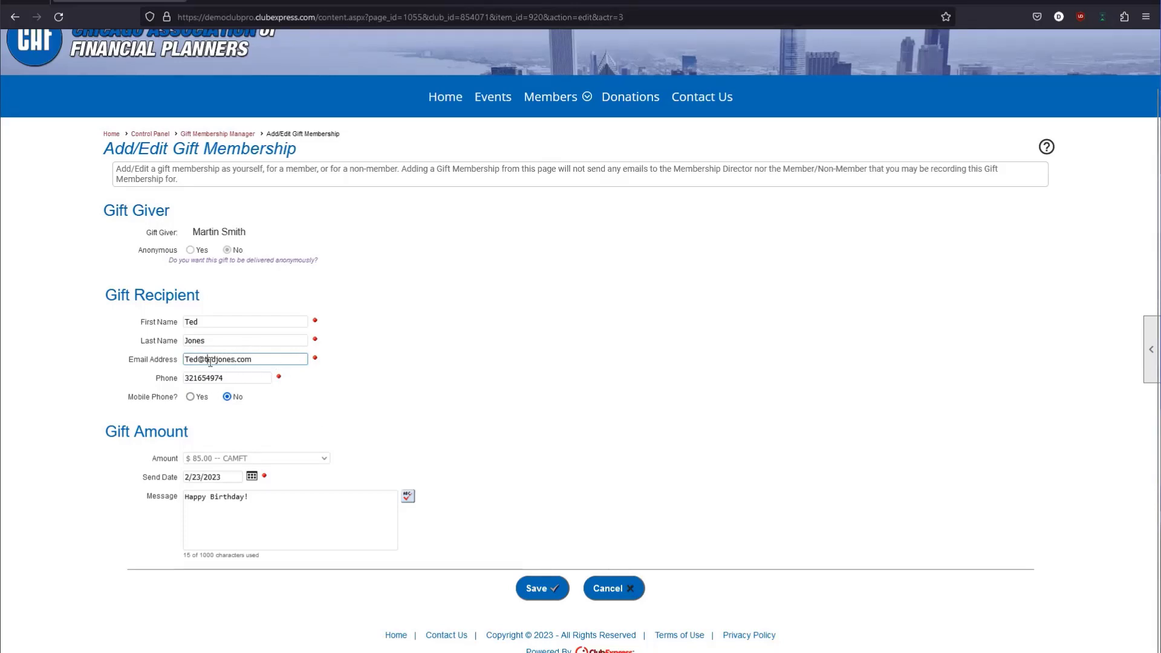
{"action": "double_click", "coordinate": [210, 361]}
{"action": "left_click", "coordinate": [542, 588]}
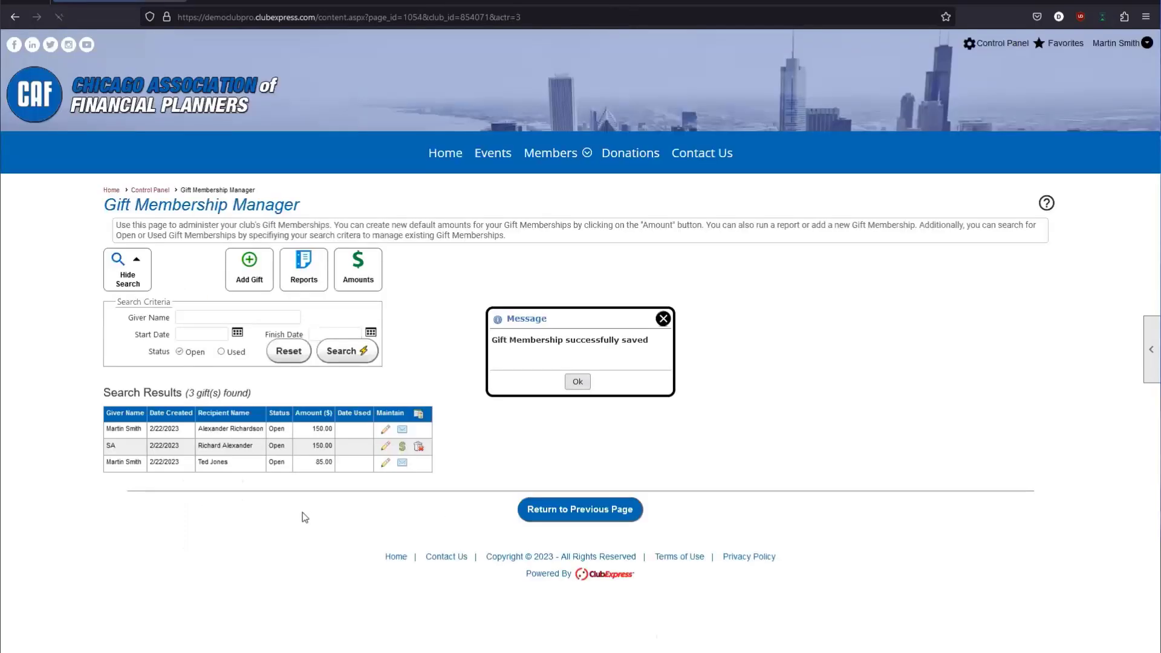
Resend the $85 gift's welcome e-mail to the recipient, then open the gift membership Reports.
{"action": "left_click", "coordinate": [578, 381]}
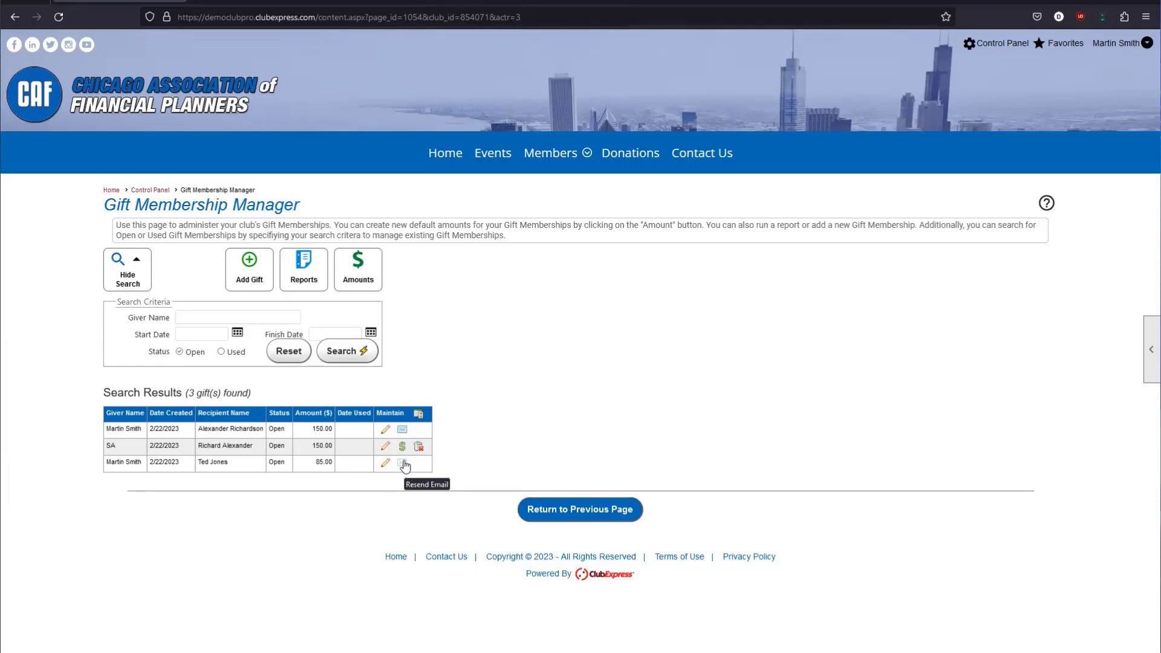
{"action": "left_click", "coordinate": [385, 463]}
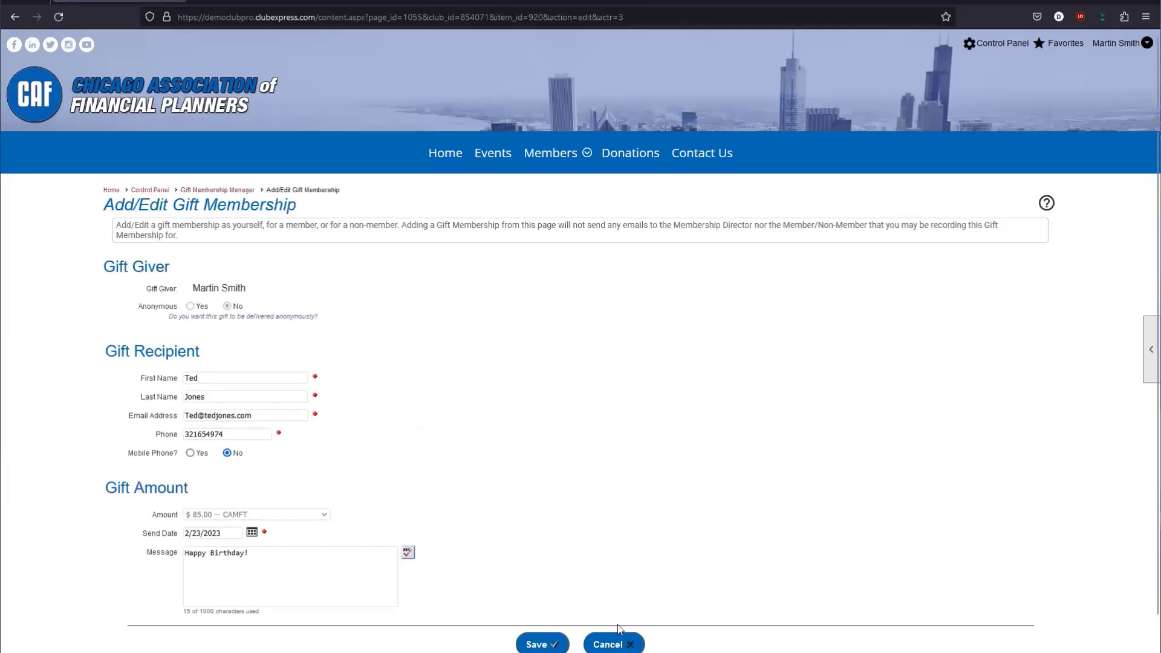
{"action": "left_click", "coordinate": [629, 644]}
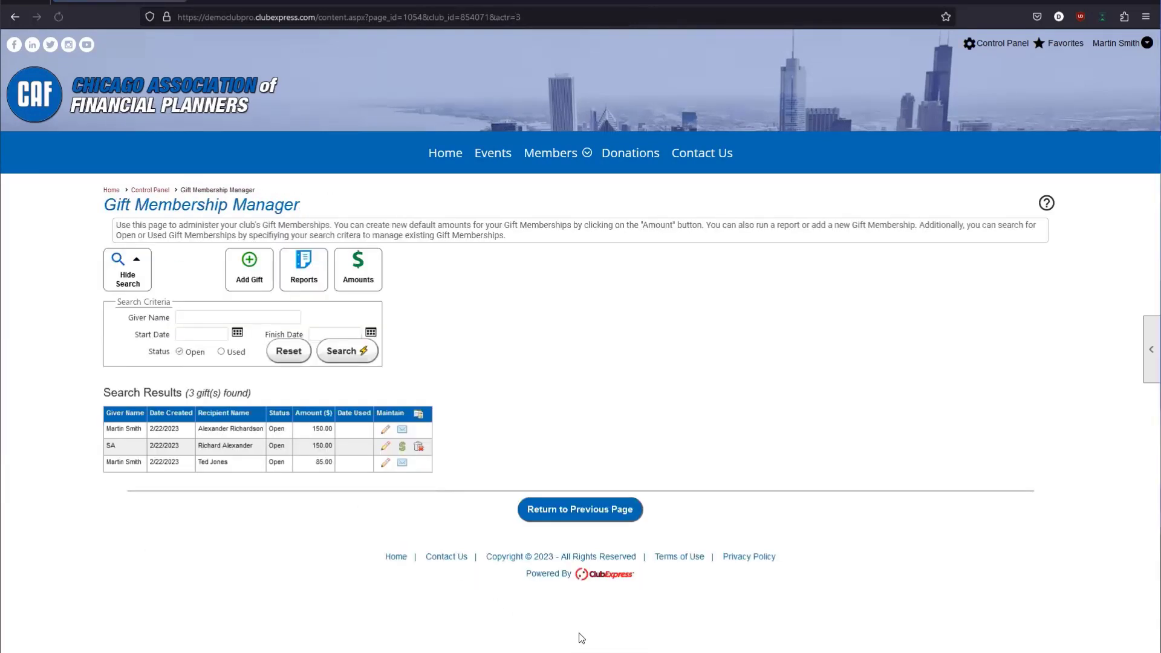
{"action": "left_click", "coordinate": [402, 464]}
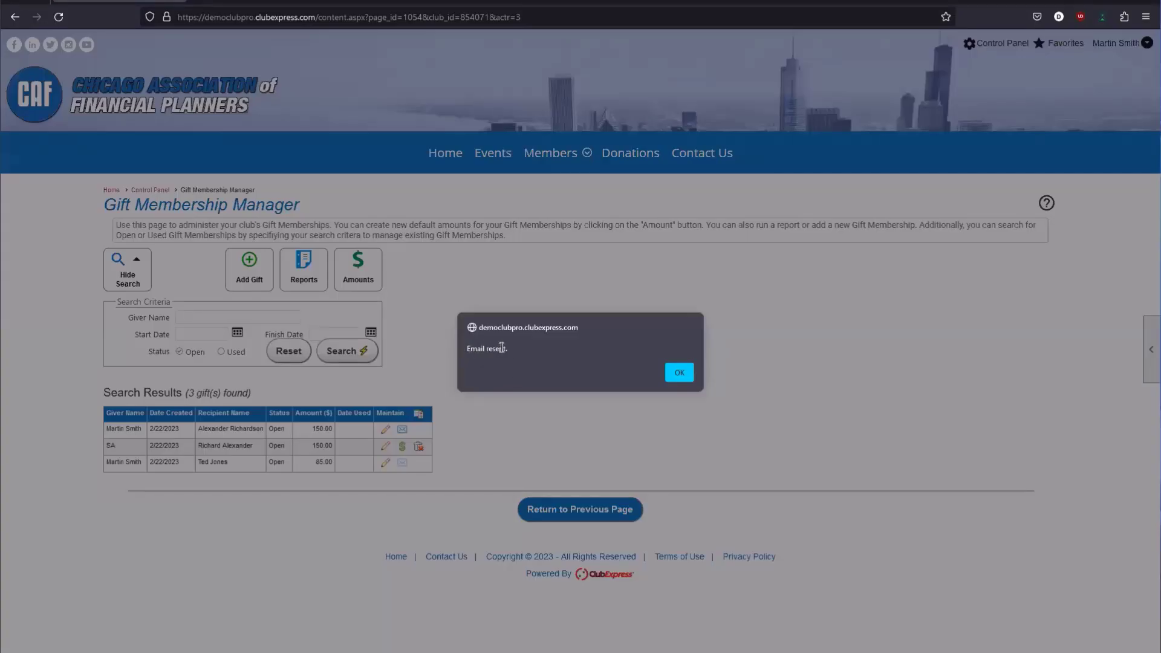
{"action": "left_click", "coordinate": [691, 372]}
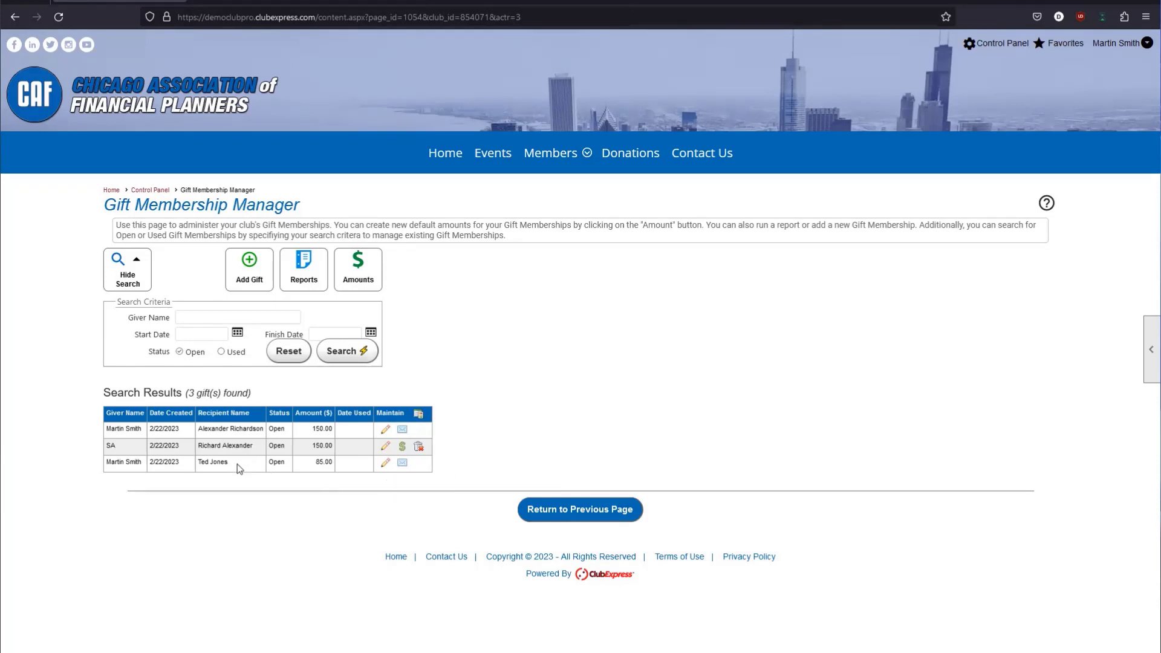
{"action": "left_click", "coordinate": [285, 286]}
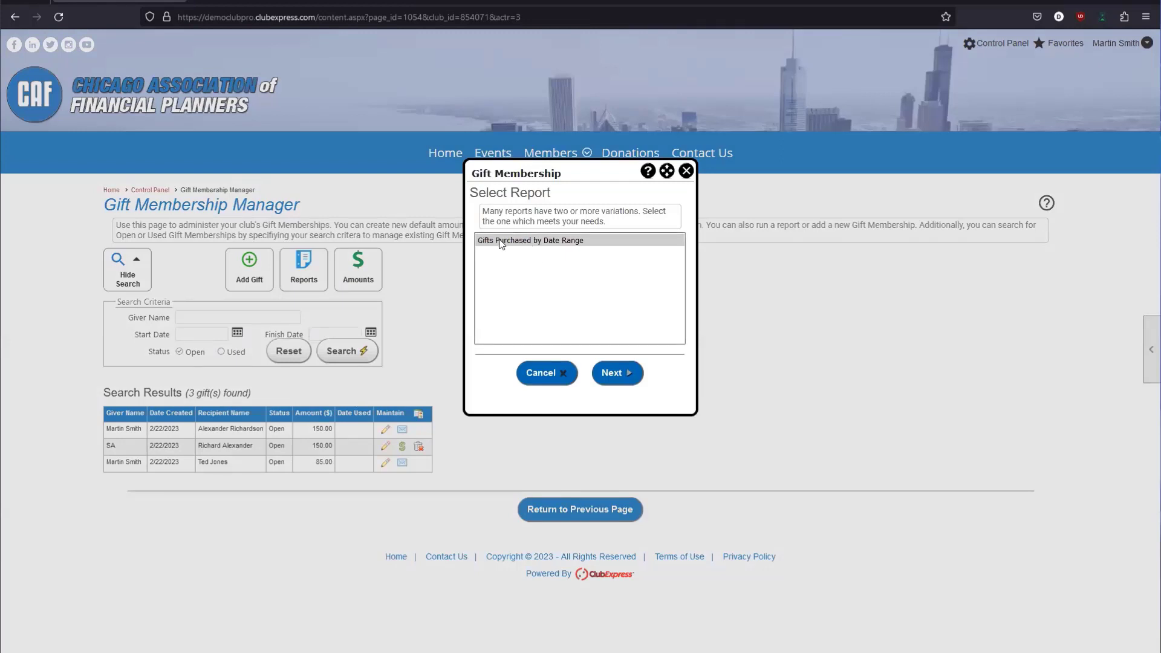
Close the Select Report dialog and go back to the Control Panel.
{"action": "left_click", "coordinate": [687, 172]}
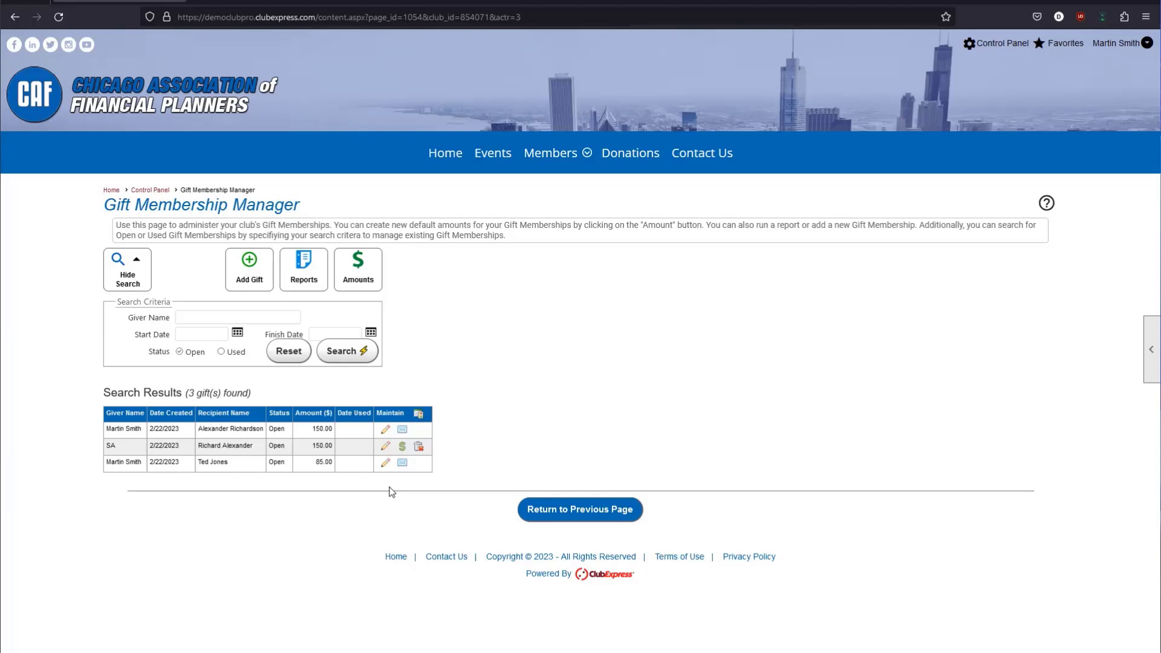
{"action": "left_click", "coordinate": [532, 509]}
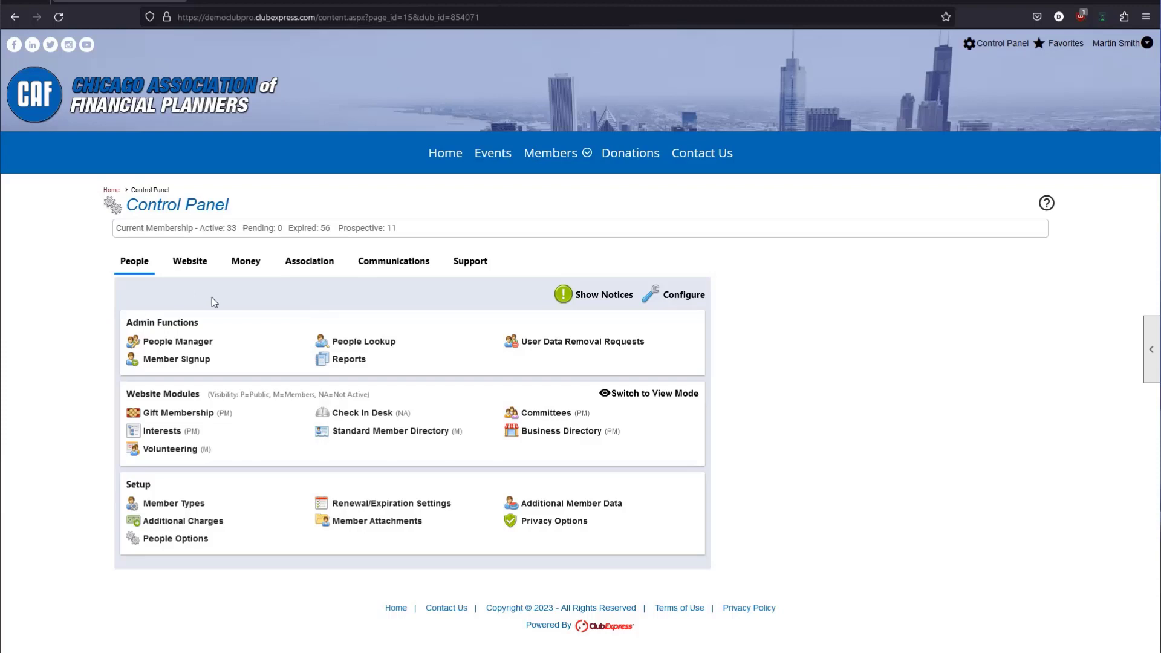
{"action": "left_click", "coordinate": [172, 414]}
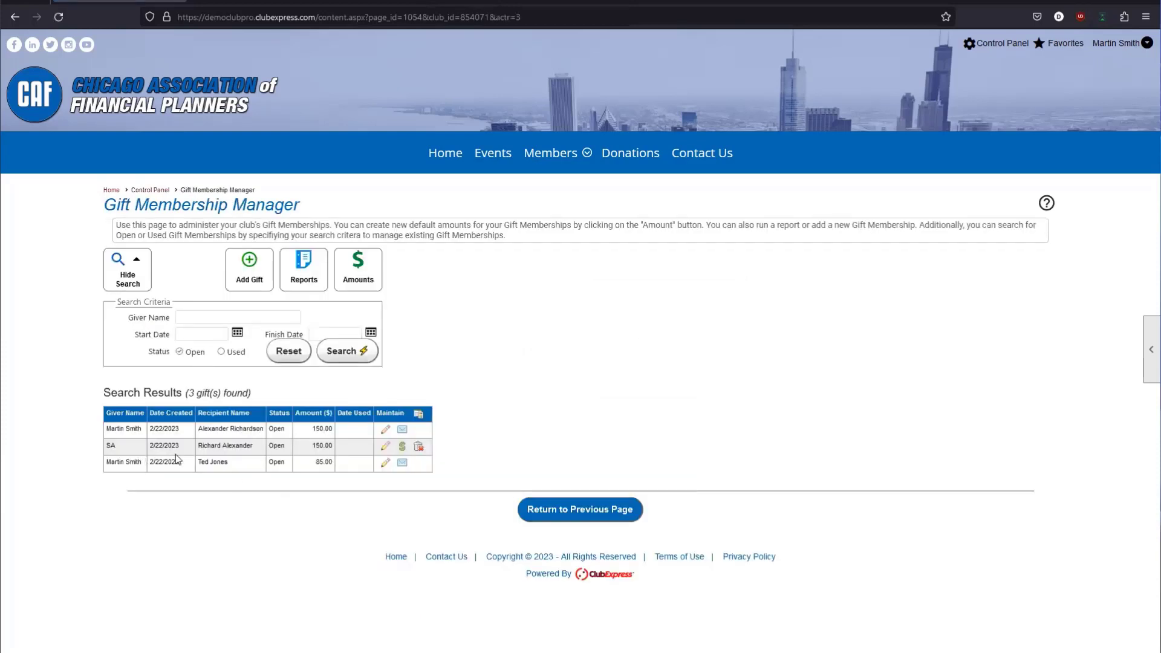
{"action": "left_click", "coordinate": [249, 269]}
{"action": "scroll", "coordinate": [293, 430], "scroll_direction": "down", "scroll_amount": 2}
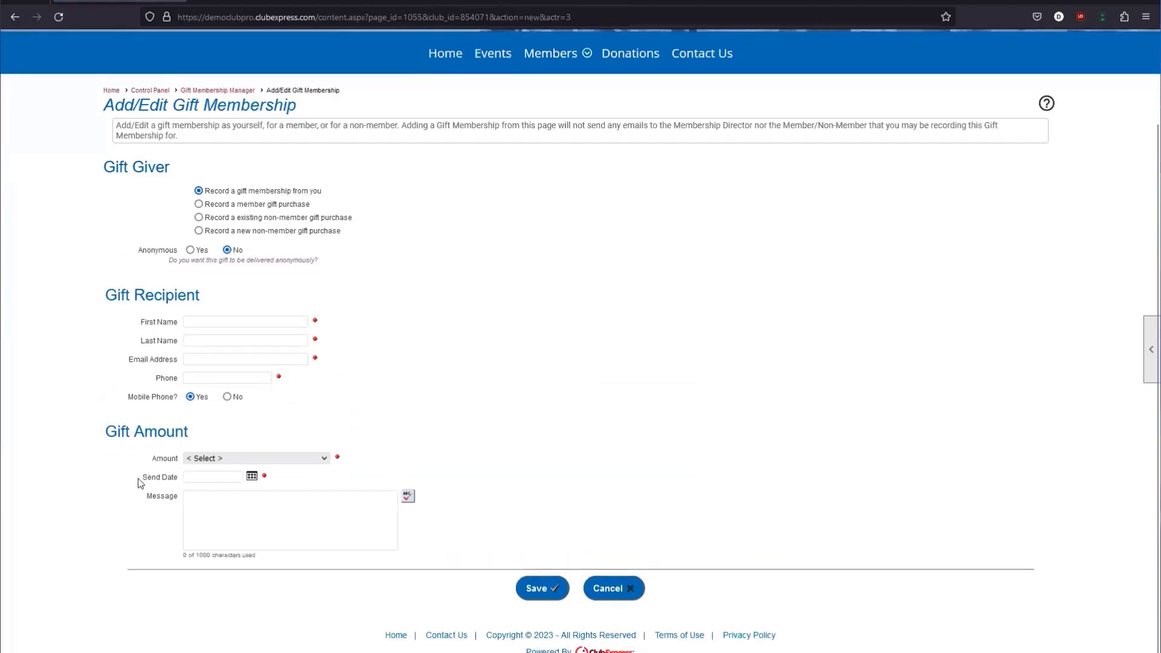
{"action": "left_click", "coordinate": [251, 482]}
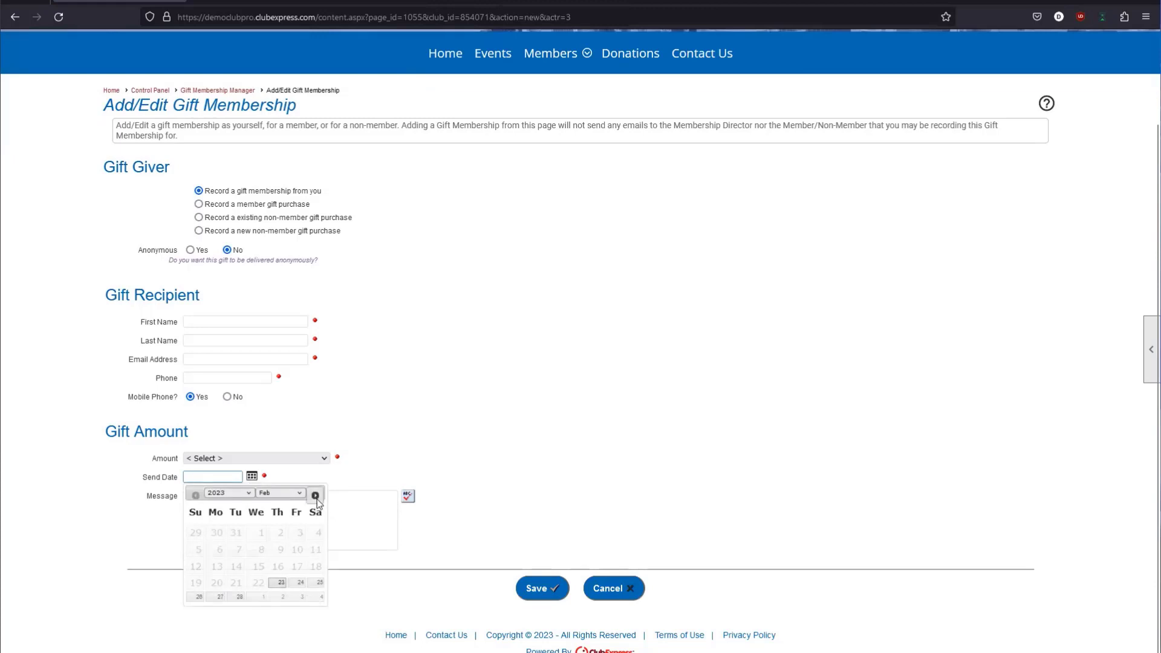
{"action": "left_click", "coordinate": [316, 495]}
{"action": "left_click", "coordinate": [315, 496]}
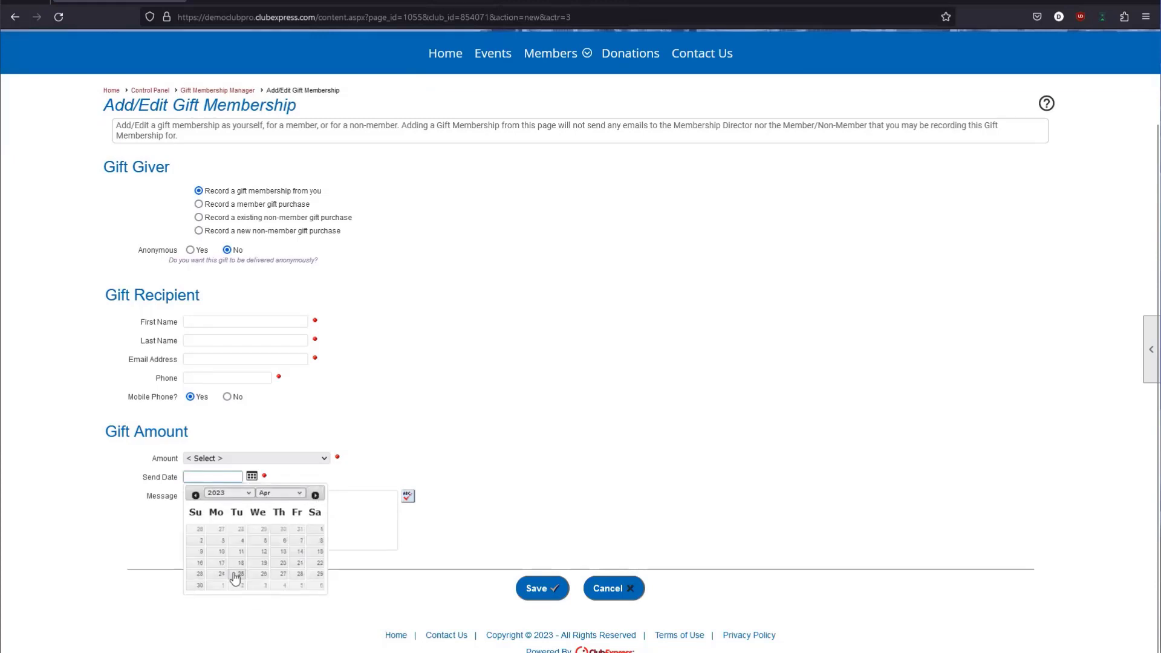
{"action": "left_click", "coordinate": [262, 541]}
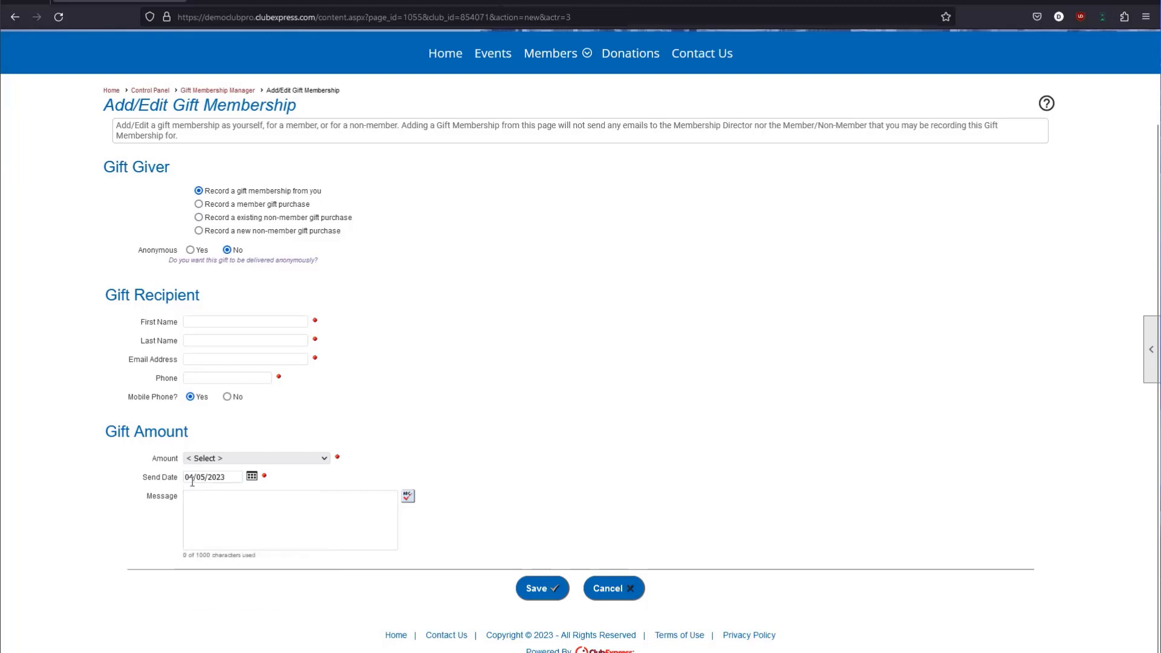
{"action": "left_click_drag", "start_coordinate": [231, 477], "coordinate": [164, 472]}
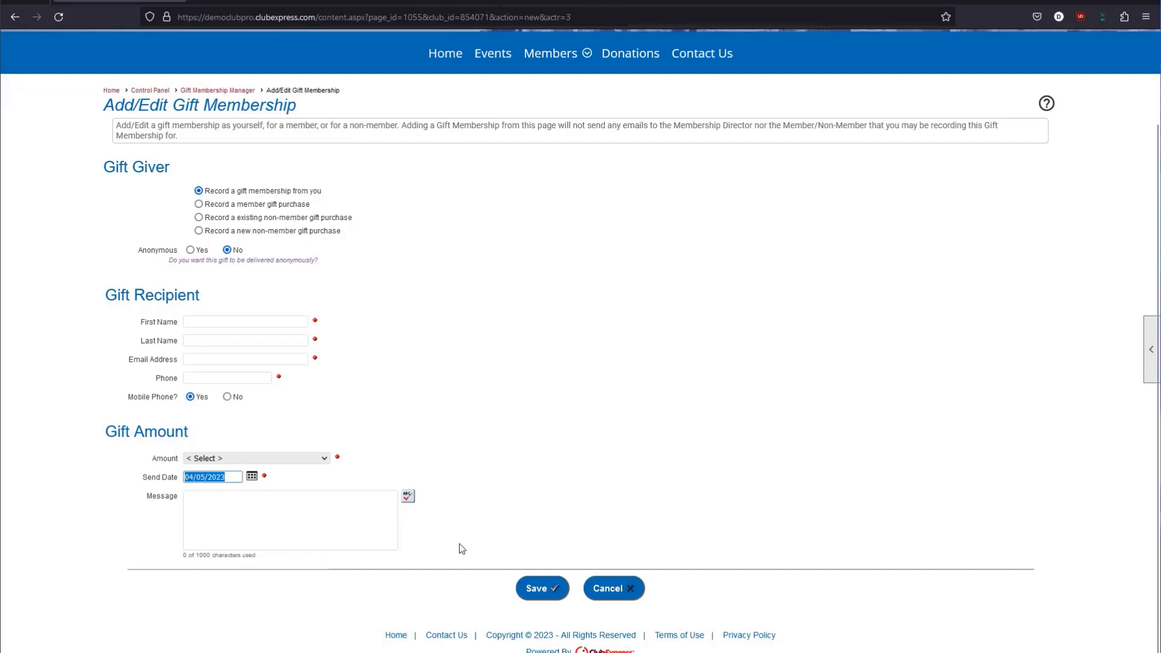
{"action": "left_click", "coordinate": [617, 588]}
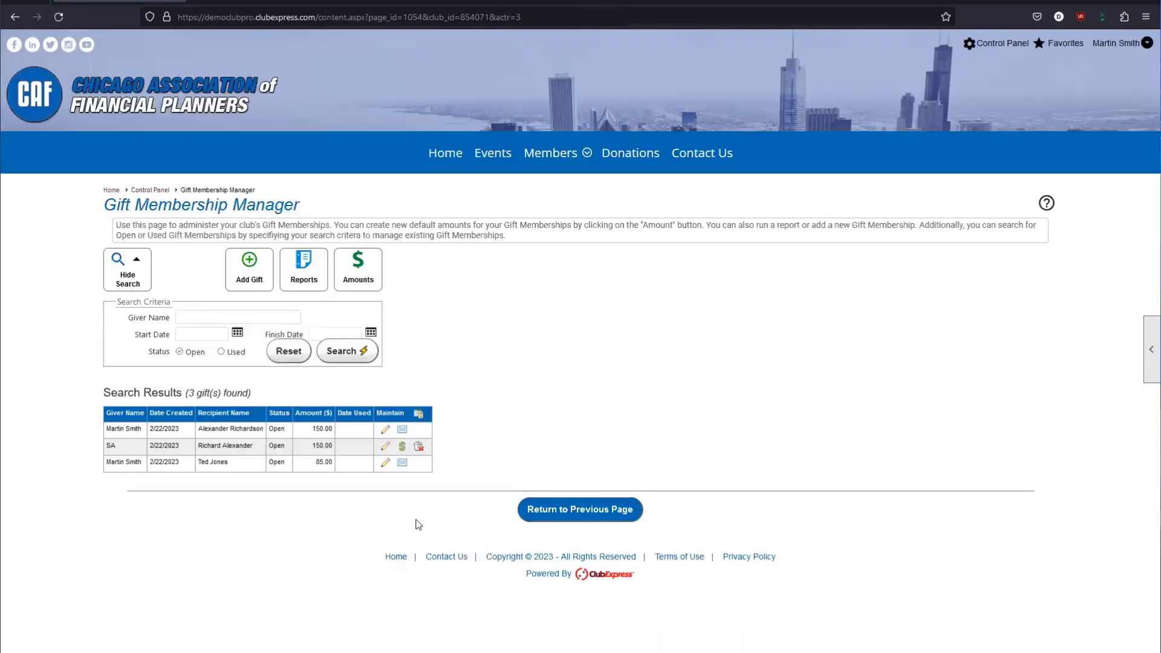
{"action": "left_click", "coordinate": [541, 525]}
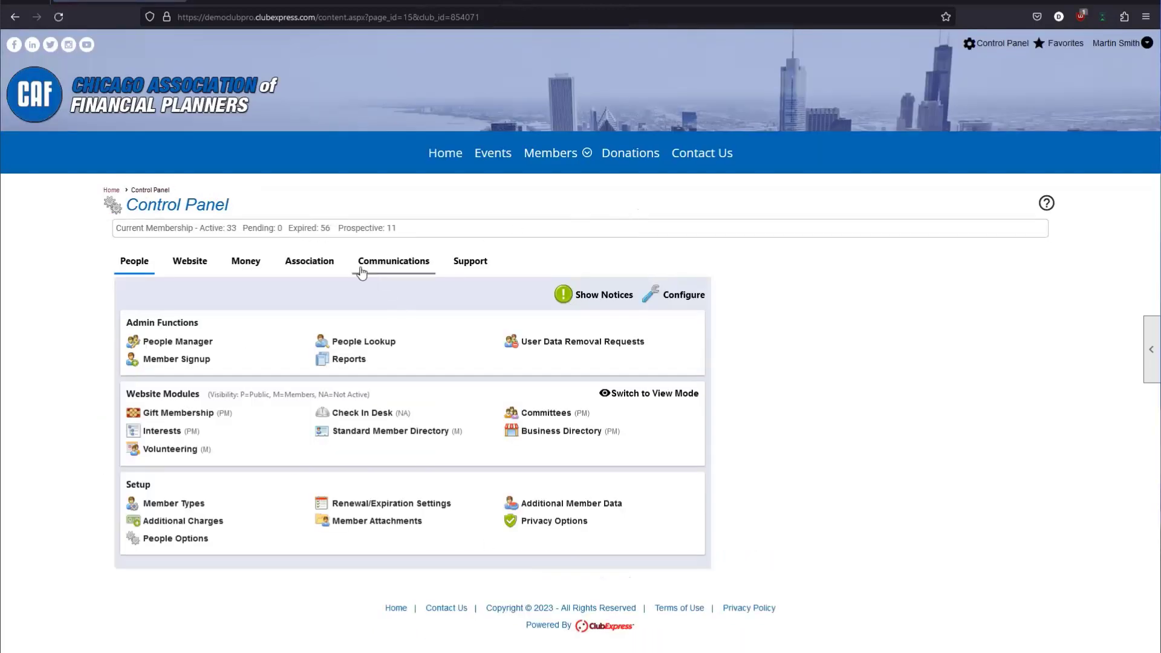
{"action": "left_click", "coordinate": [361, 270]}
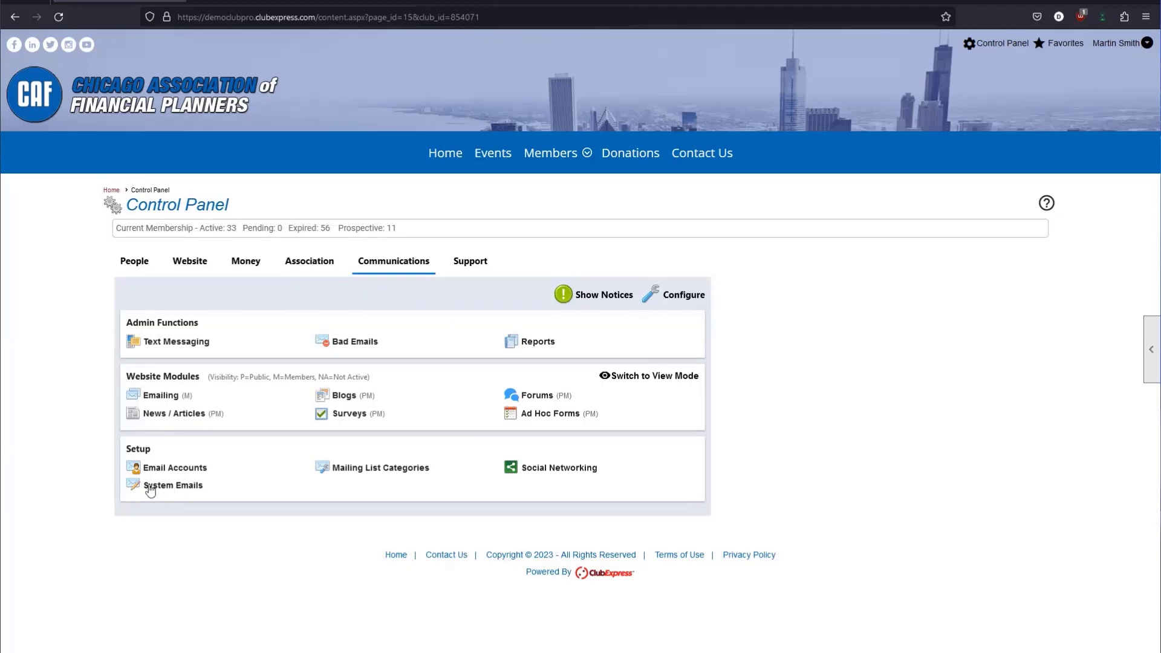
{"action": "left_click", "coordinate": [191, 488]}
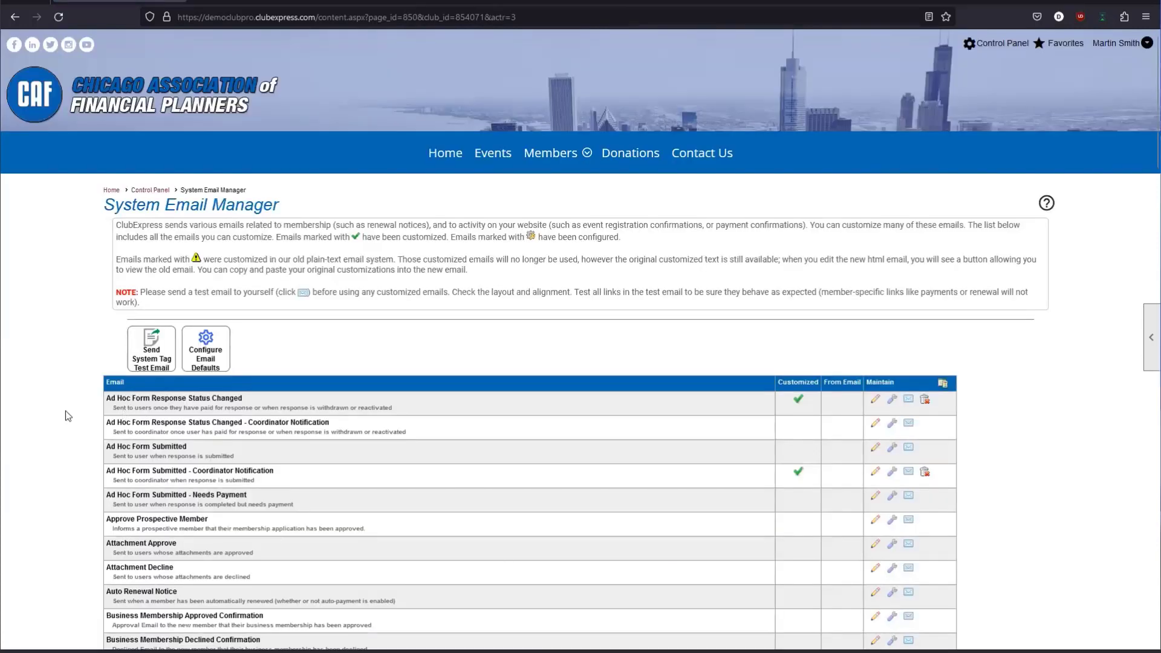
{"action": "key", "text": "ctrl+f"}
{"action": "type", "text": "gift"}
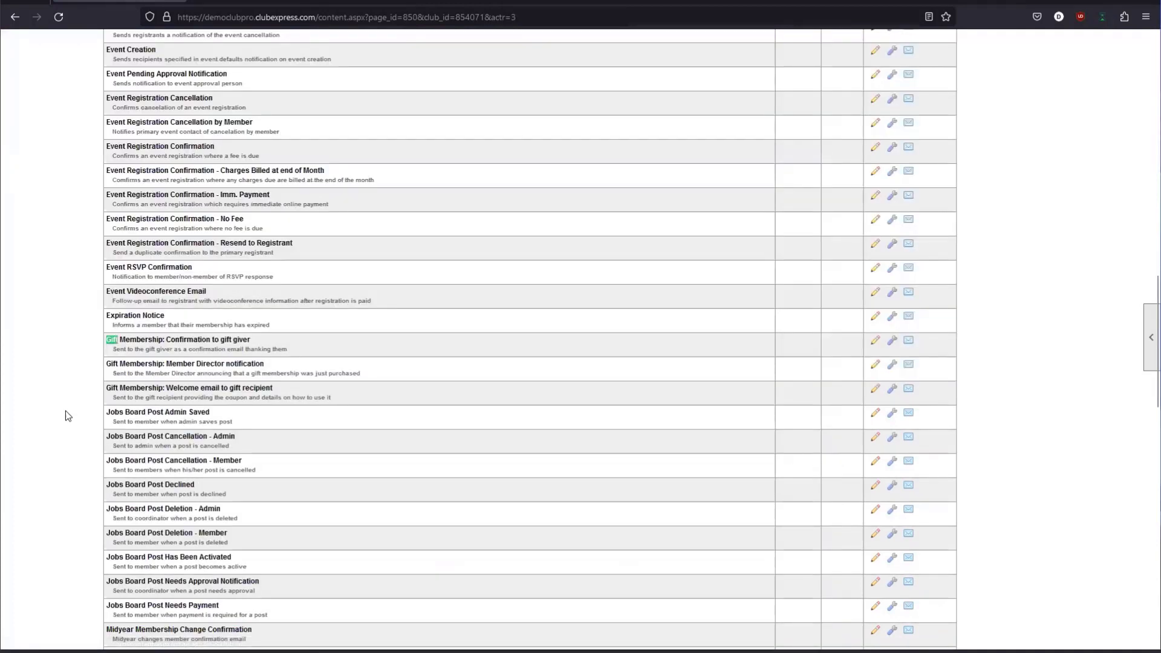
{"action": "left_click", "coordinate": [147, 346]}
{"action": "left_click_drag", "start_coordinate": [108, 340], "coordinate": [191, 362]}
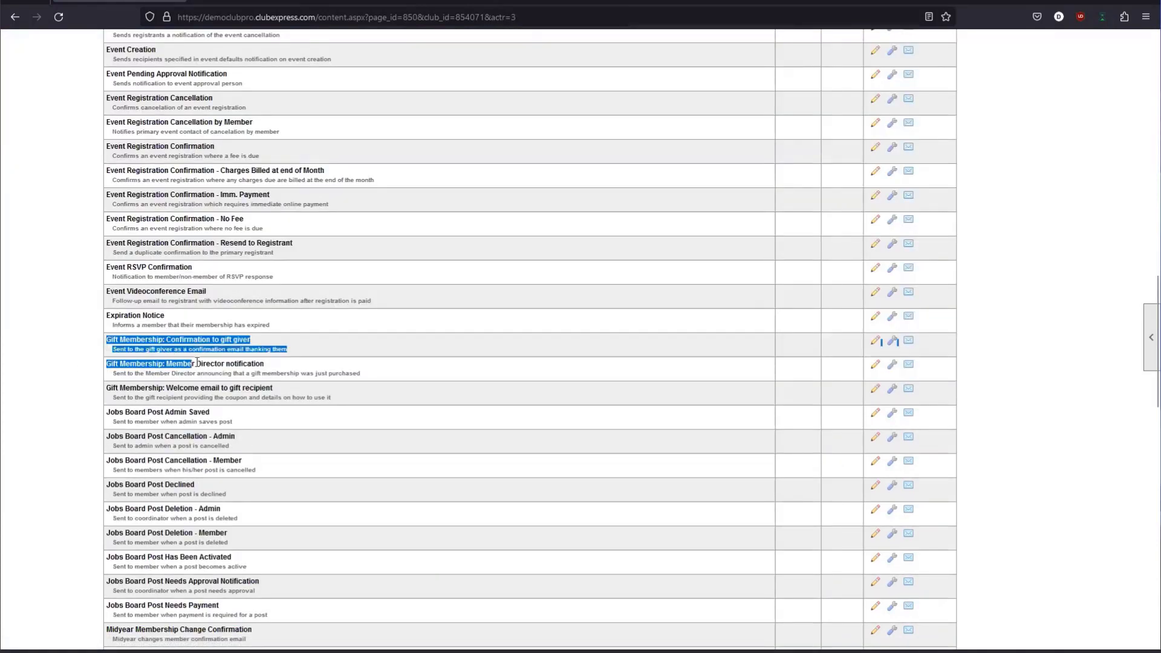
{"action": "left_click", "coordinate": [206, 363]}
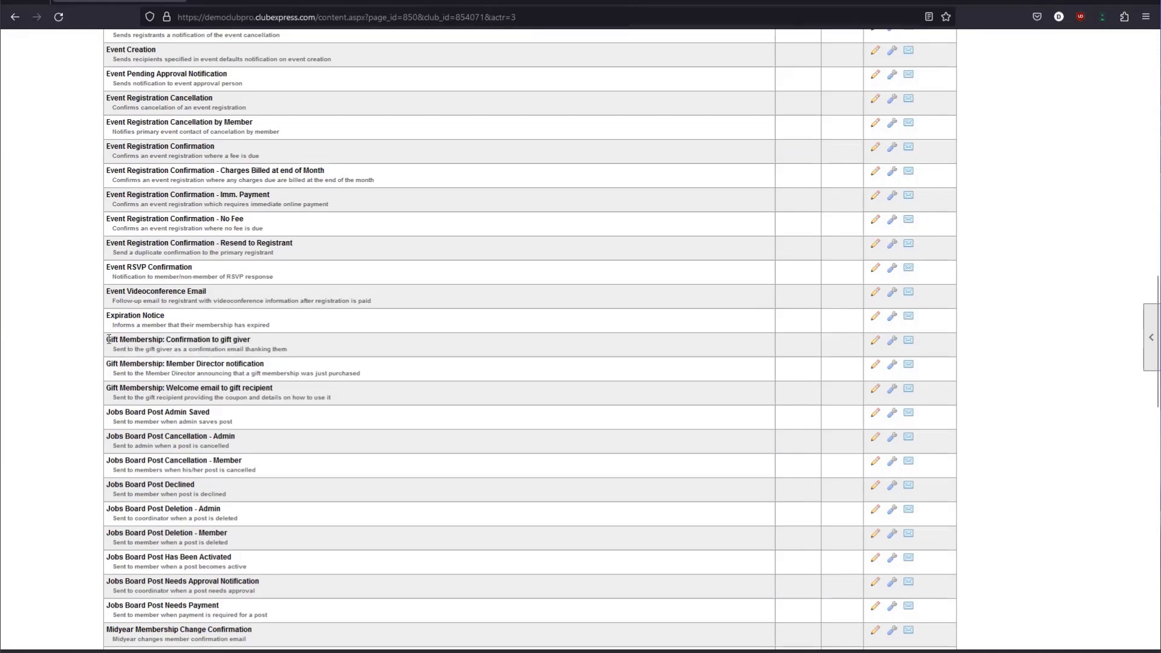
{"action": "left_click_drag", "start_coordinate": [107, 340], "coordinate": [242, 342]}
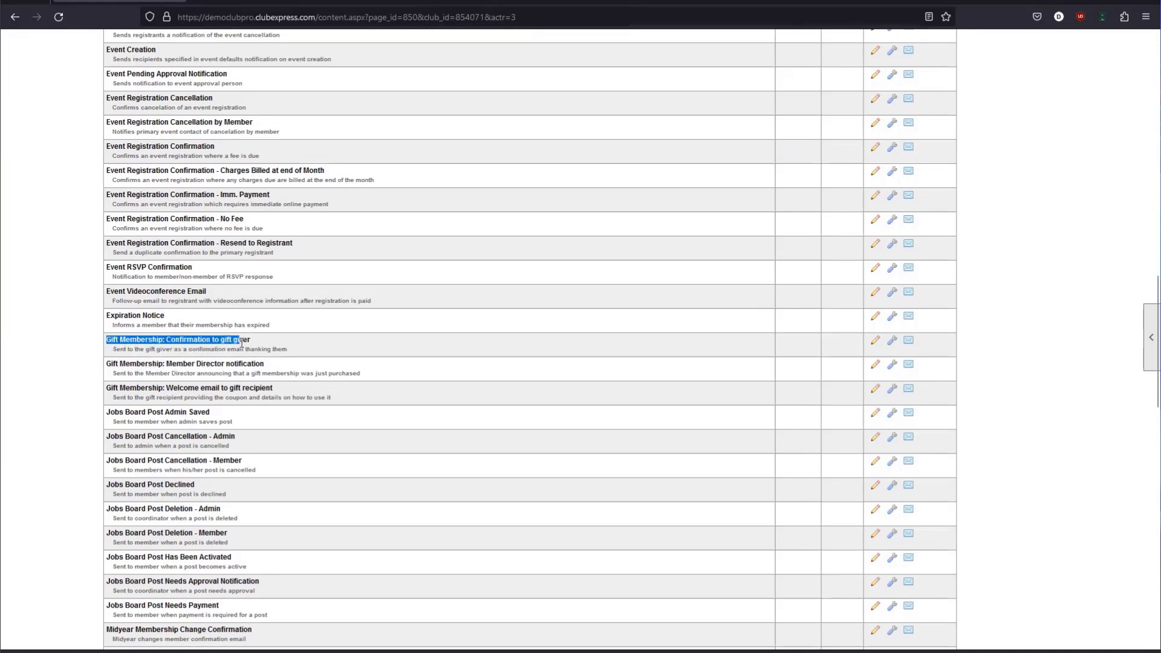
{"action": "left_click", "coordinate": [242, 343]}
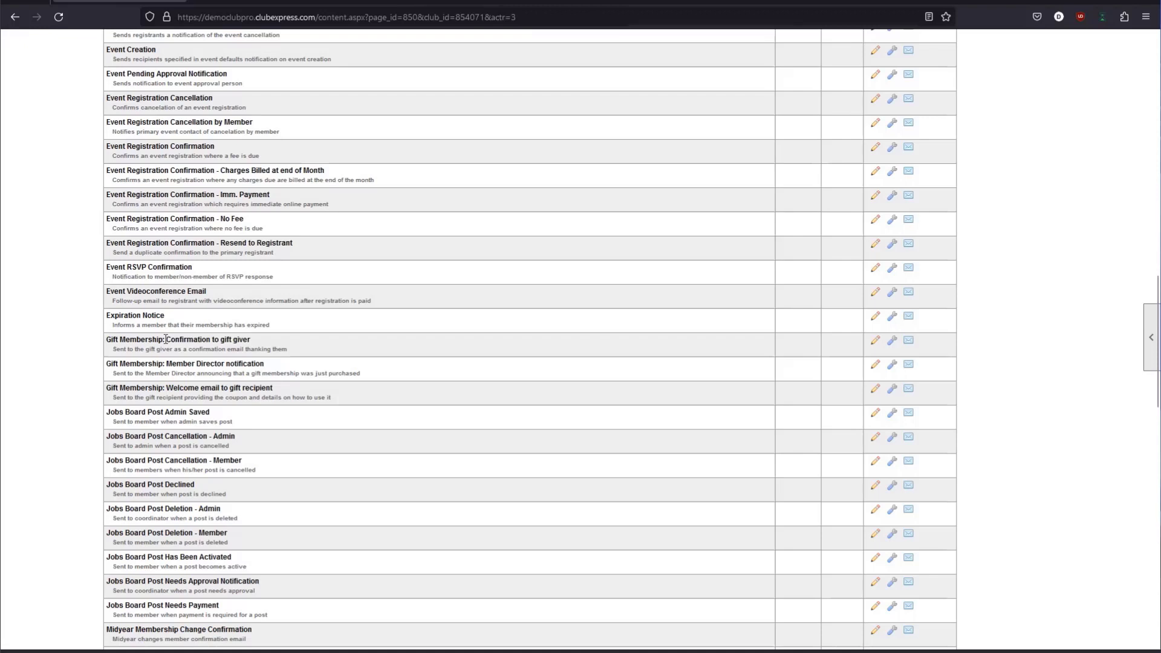
{"action": "left_click_drag", "start_coordinate": [165, 339], "coordinate": [108, 342]}
{"action": "left_click", "coordinate": [260, 340]}
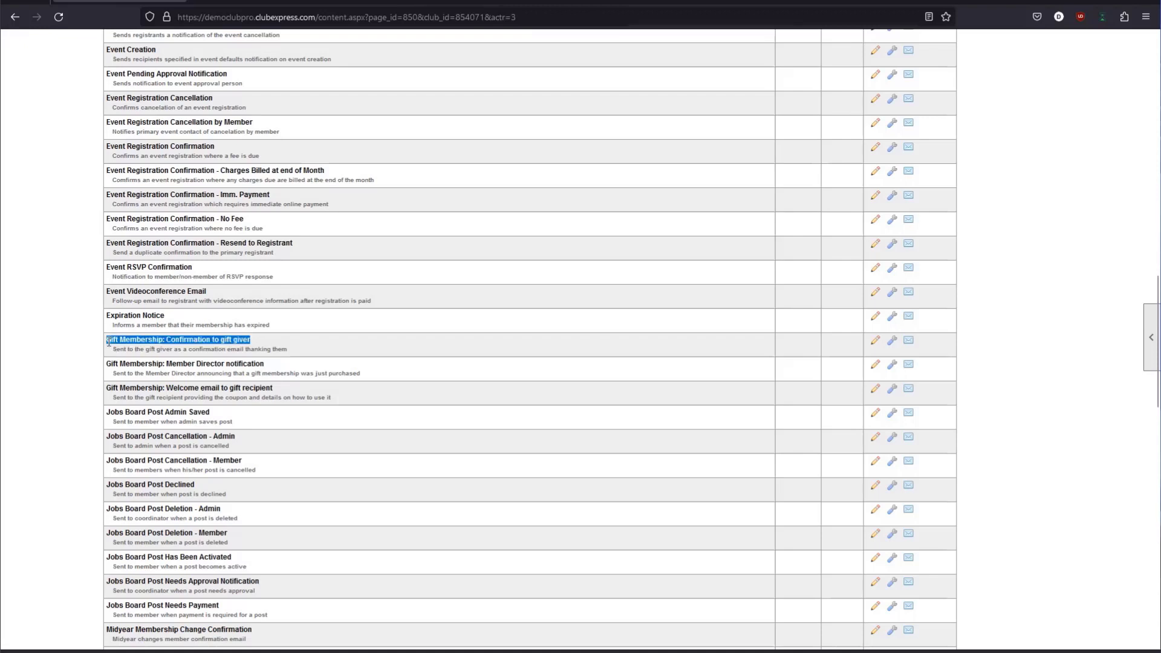
{"action": "left_click", "coordinate": [109, 343]}
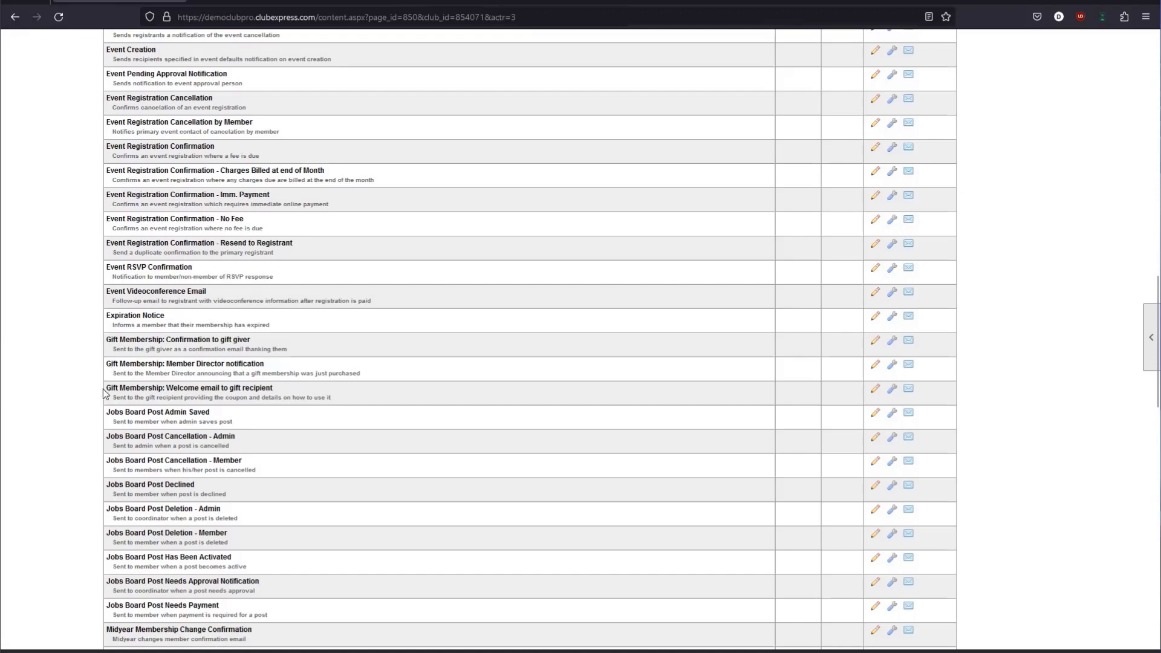
{"action": "left_click_drag", "start_coordinate": [108, 361], "coordinate": [230, 362]}
{"action": "left_click", "coordinate": [231, 362]}
{"action": "left_click_drag", "start_coordinate": [128, 374], "coordinate": [343, 374]}
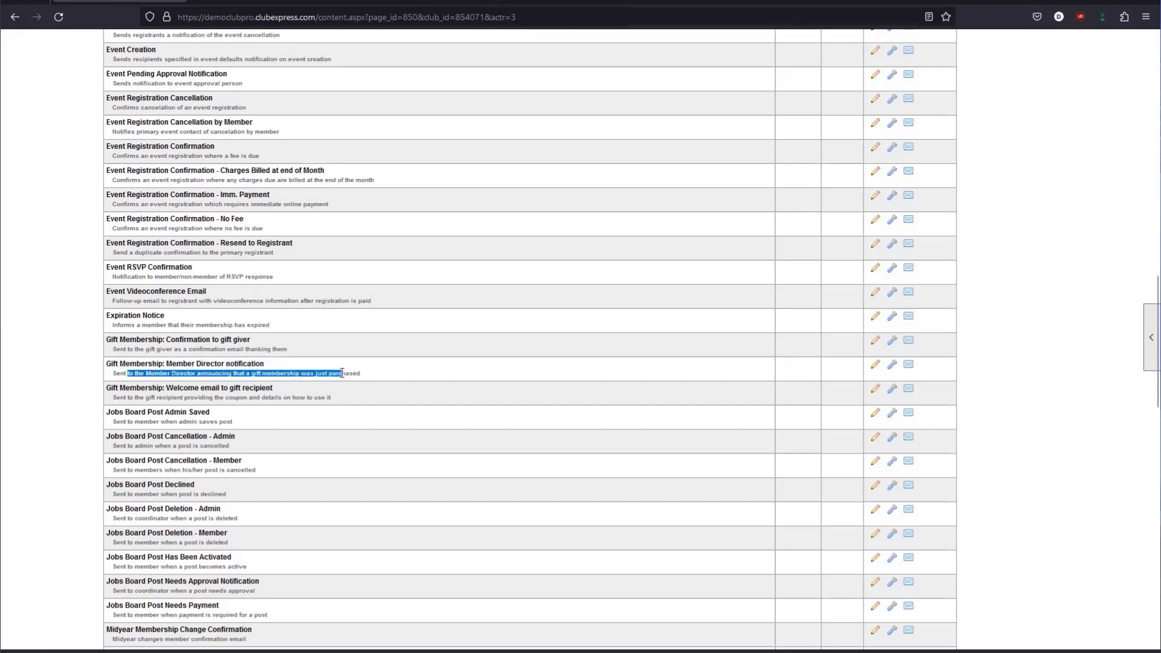
{"action": "left_click", "coordinate": [343, 374]}
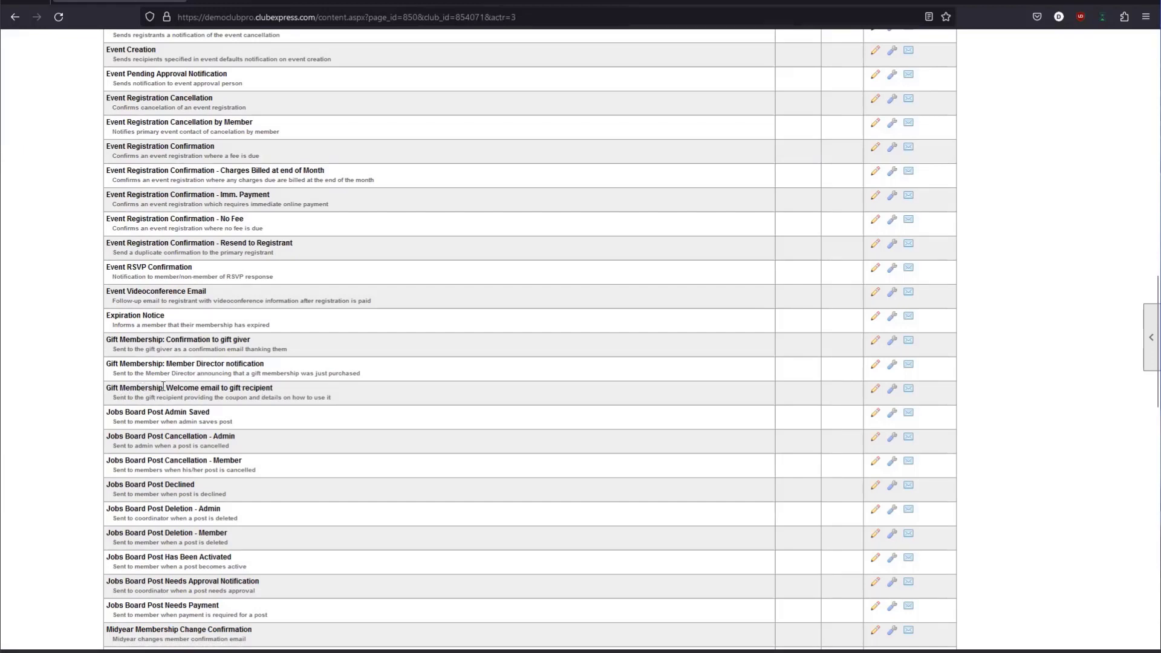
{"action": "left_click_drag", "start_coordinate": [221, 388], "coordinate": [275, 389]}
{"action": "left_click", "coordinate": [454, 400]}
Open the Welcome email to gift recipient template enlarged, highlighting ~~gift_recipient_name~~ and ~~amount~~.
{"action": "left_click", "coordinate": [876, 392]}
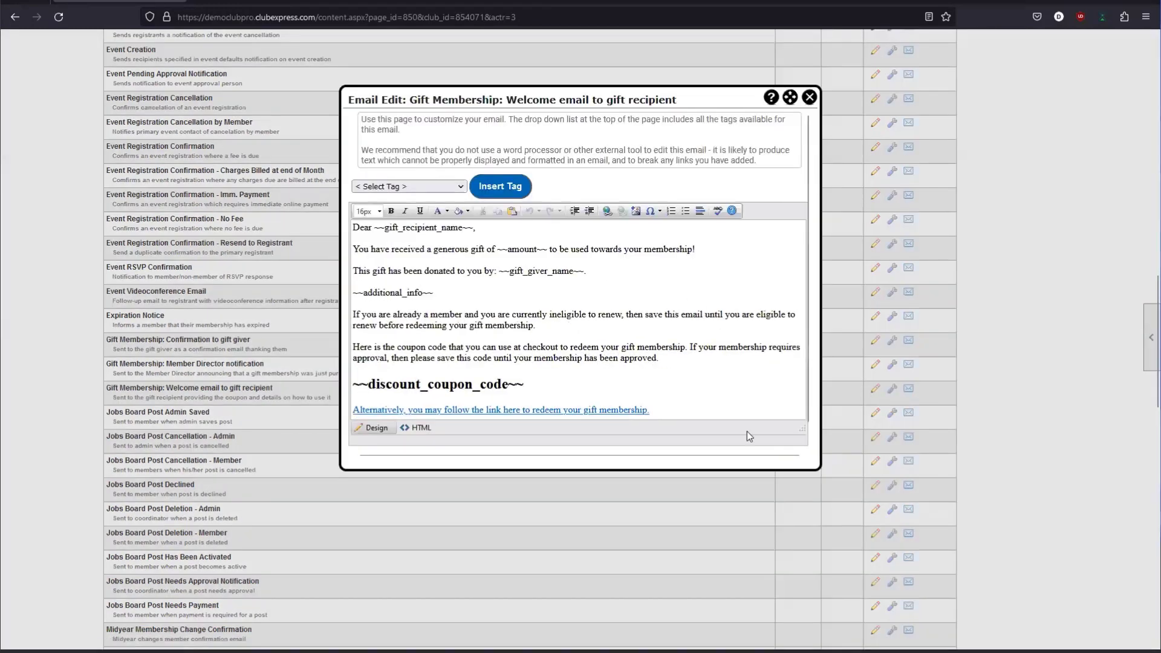
{"action": "left_click_drag", "start_coordinate": [822, 467], "coordinate": [1026, 589]}
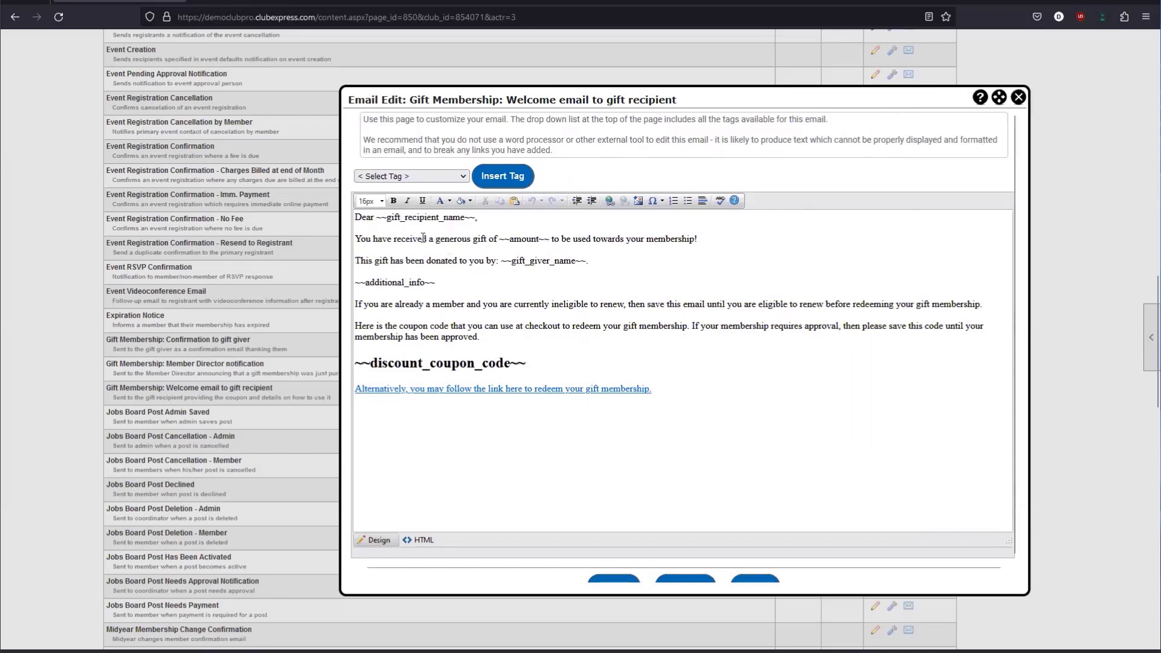
{"action": "left_click_drag", "start_coordinate": [355, 220], "coordinate": [454, 218]}
{"action": "left_click", "coordinate": [453, 218]}
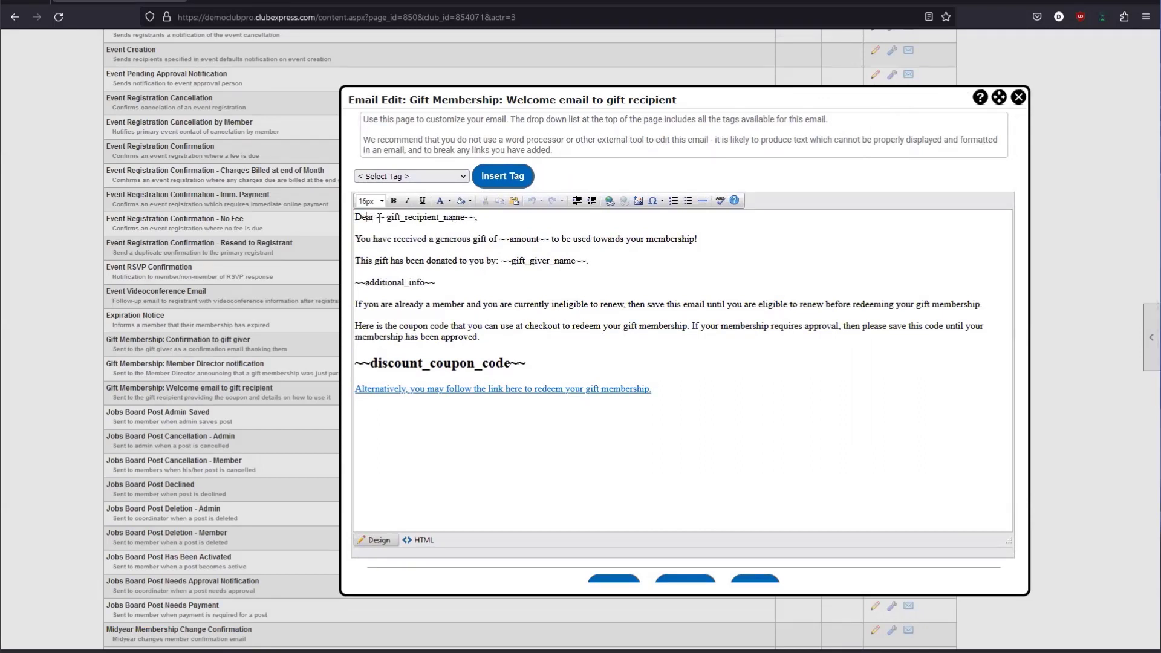
{"action": "left_click_drag", "start_coordinate": [376, 217], "coordinate": [459, 215]}
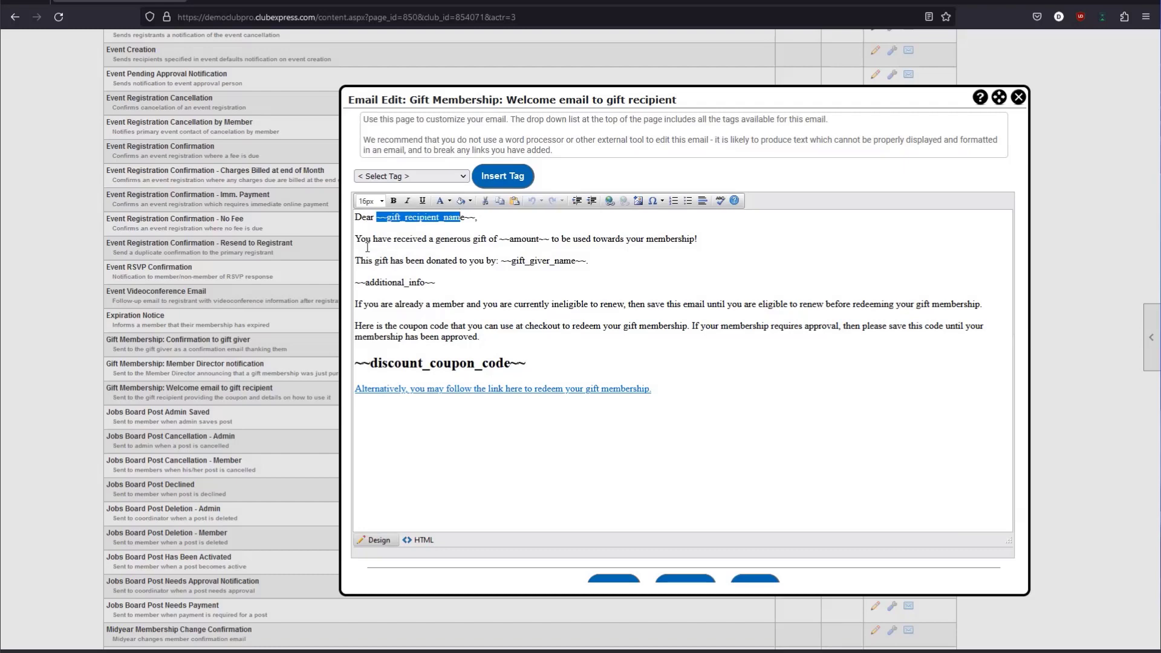
{"action": "left_click_drag", "start_coordinate": [367, 244], "coordinate": [549, 242]}
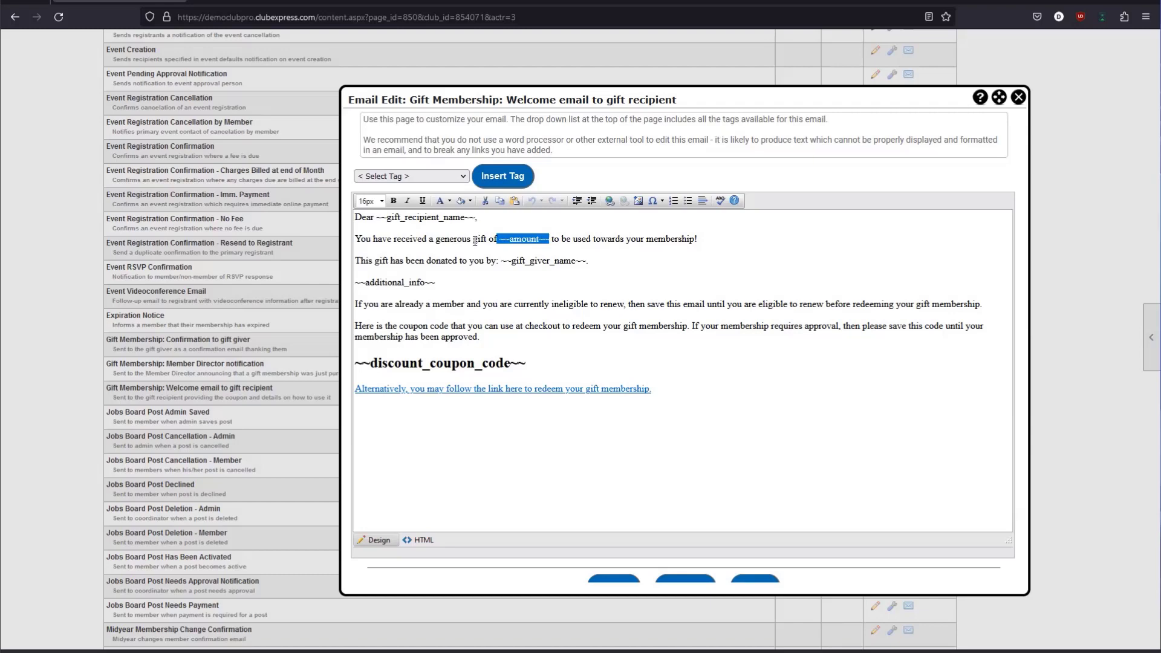
{"action": "left_click_drag", "start_coordinate": [611, 243], "coordinate": [695, 242]}
{"action": "left_click", "coordinate": [530, 275]}
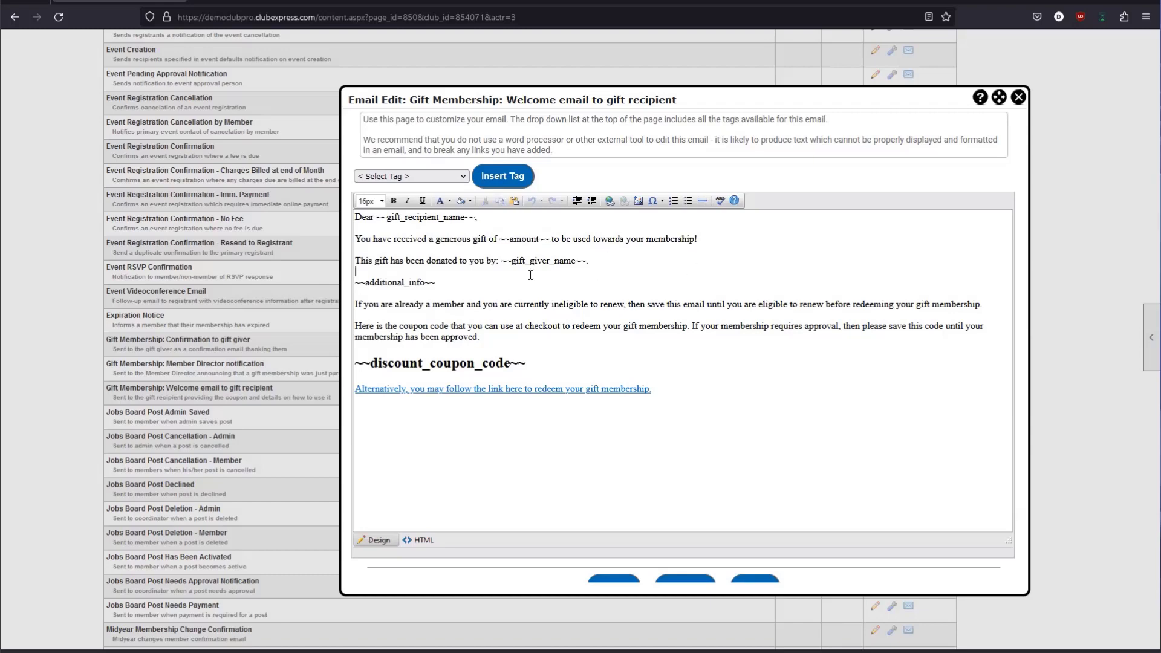
Highlight the ~~gift_giver_name~~ and ~~additional_info~~ merge tags in the message body.
{"action": "double_click", "coordinate": [505, 263]}
{"action": "left_click", "coordinate": [505, 263]}
{"action": "left_click_drag", "start_coordinate": [505, 263], "coordinate": [588, 260]}
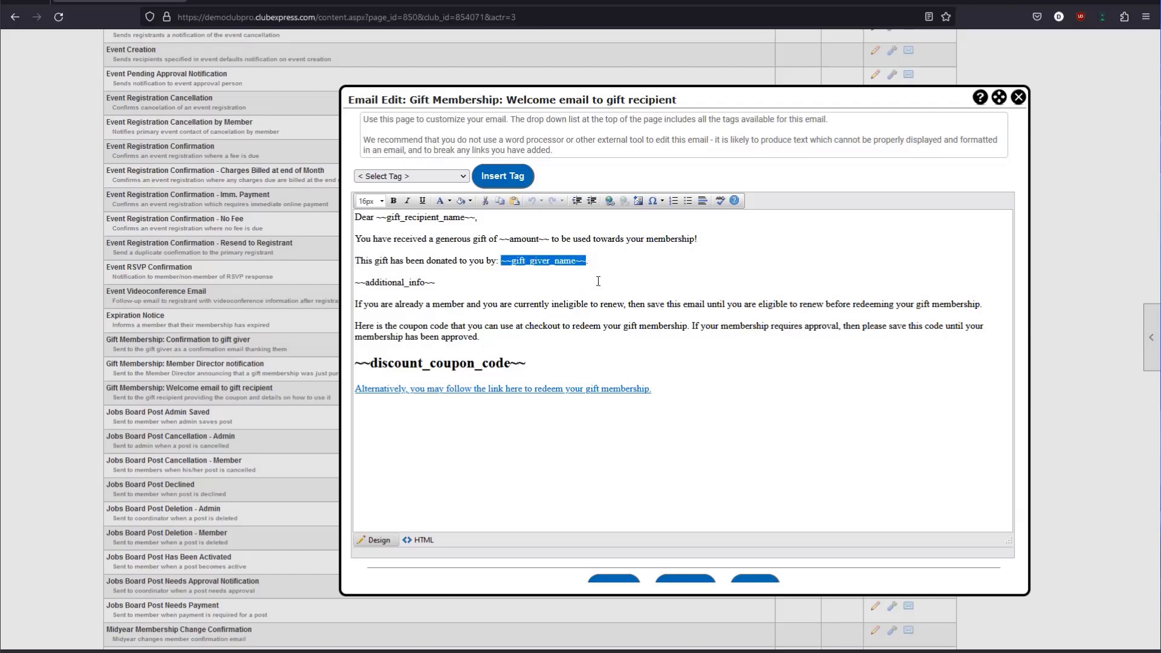
{"action": "left_click", "coordinate": [470, 293]}
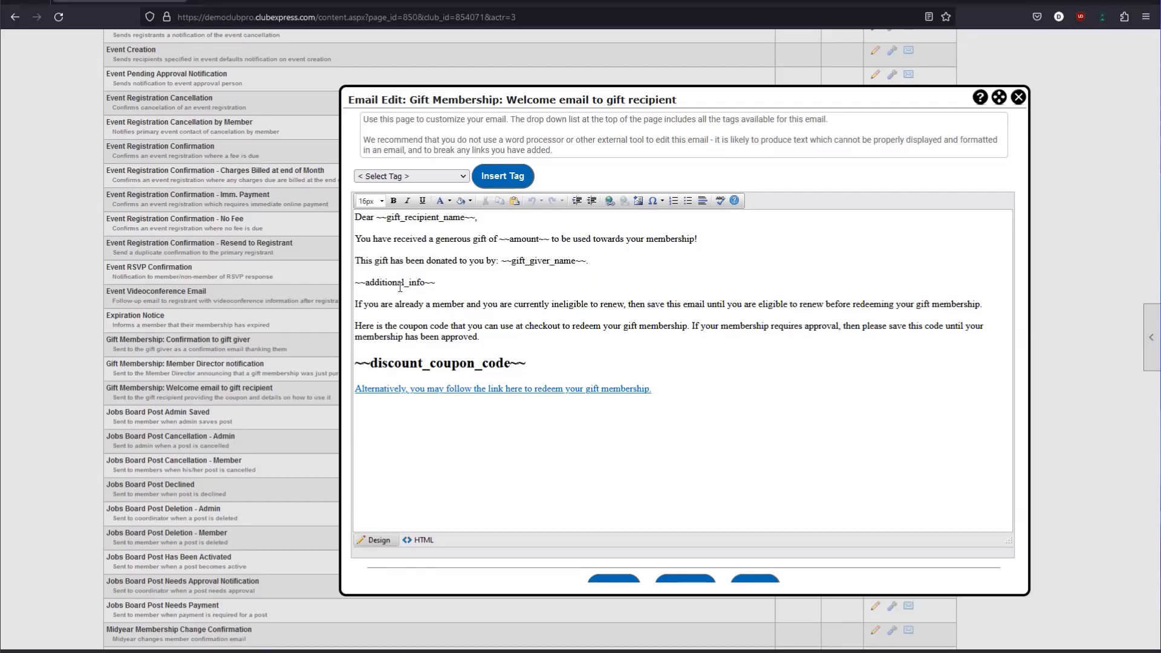
{"action": "left_click", "coordinate": [357, 282]}
{"action": "left_click_drag", "start_coordinate": [370, 285], "coordinate": [441, 284]}
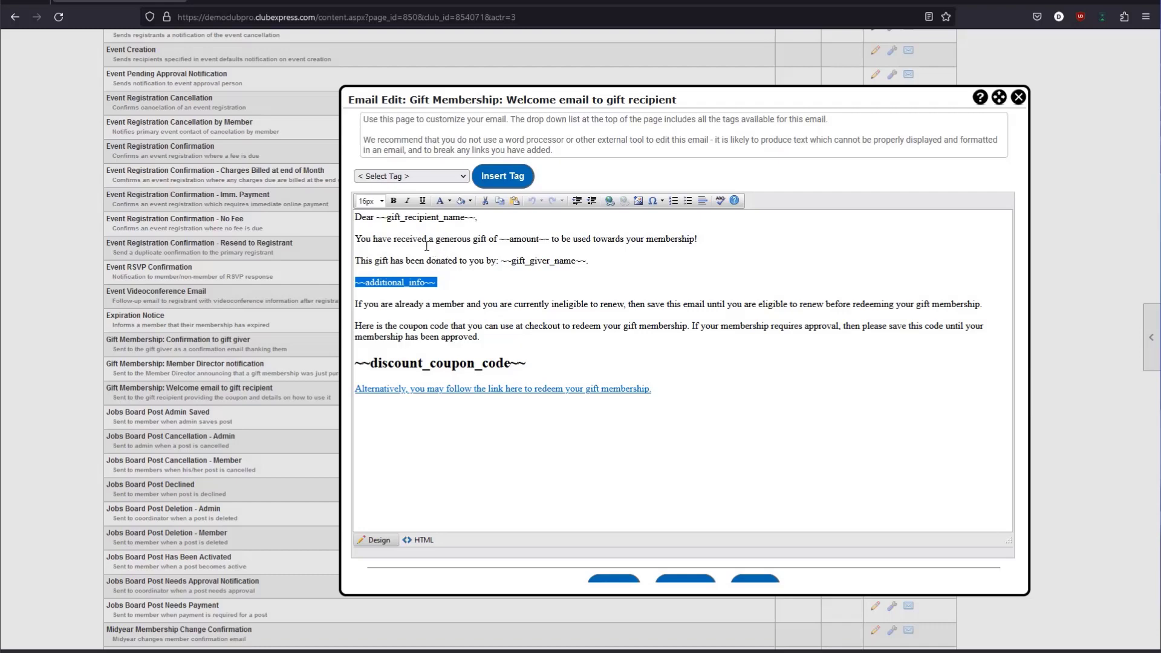
Highlight the ~~discount_coupon_code~~ heading and the redemption link line.
{"action": "left_click_drag", "start_coordinate": [366, 218], "coordinate": [397, 239]}
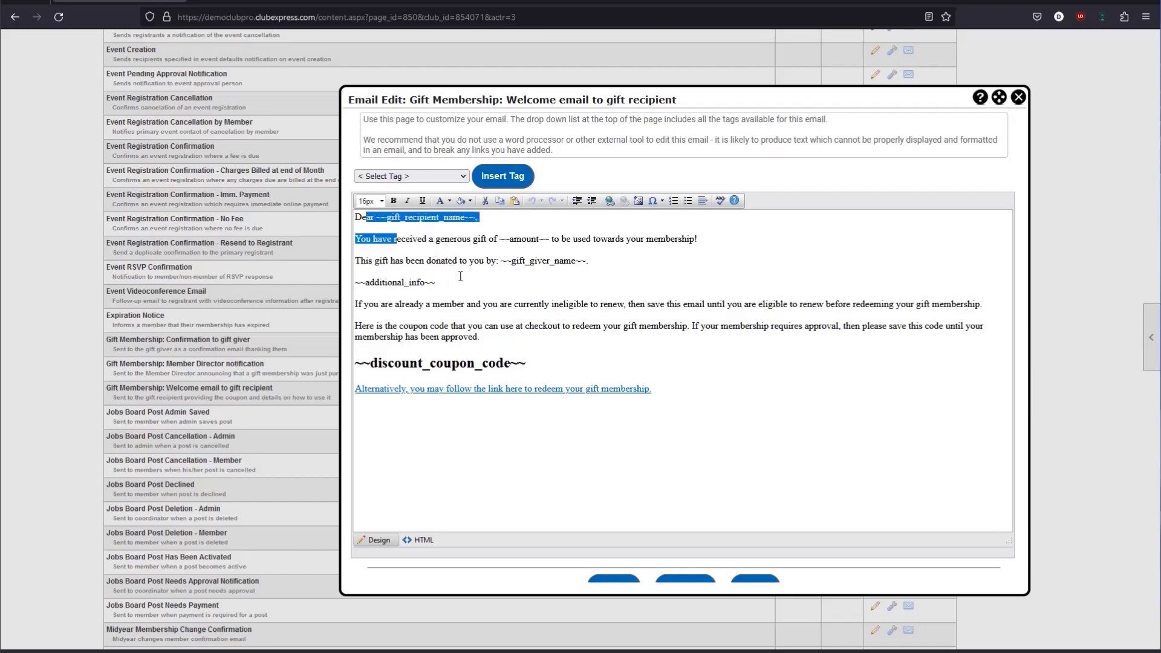
{"action": "left_click_drag", "start_coordinate": [460, 276], "coordinate": [575, 395]}
{"action": "left_click", "coordinate": [569, 333]}
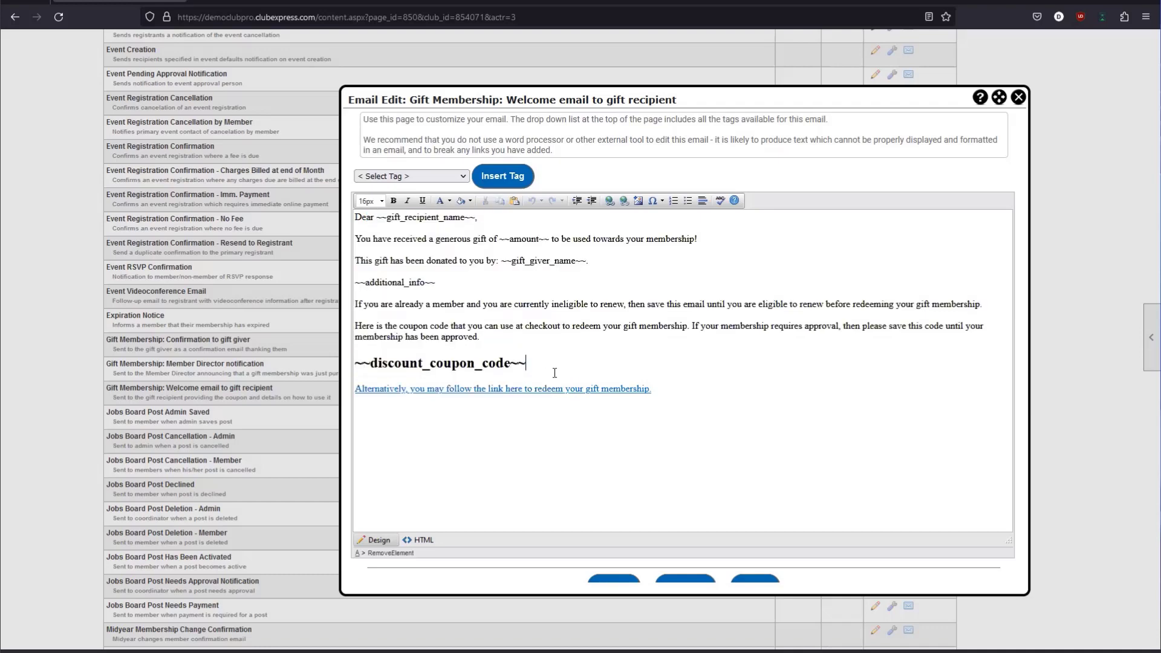
{"action": "left_click_drag", "start_coordinate": [527, 363], "coordinate": [358, 368]}
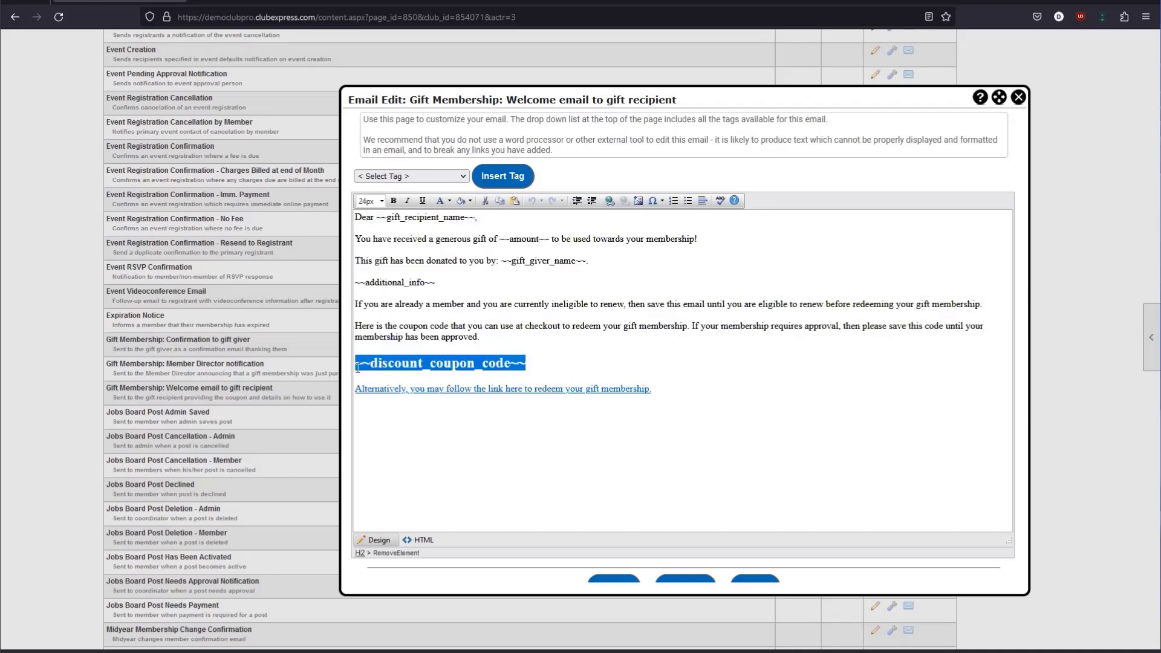
{"action": "left_click", "coordinate": [646, 390]}
{"action": "left_click_drag", "start_coordinate": [646, 390], "coordinate": [351, 390]}
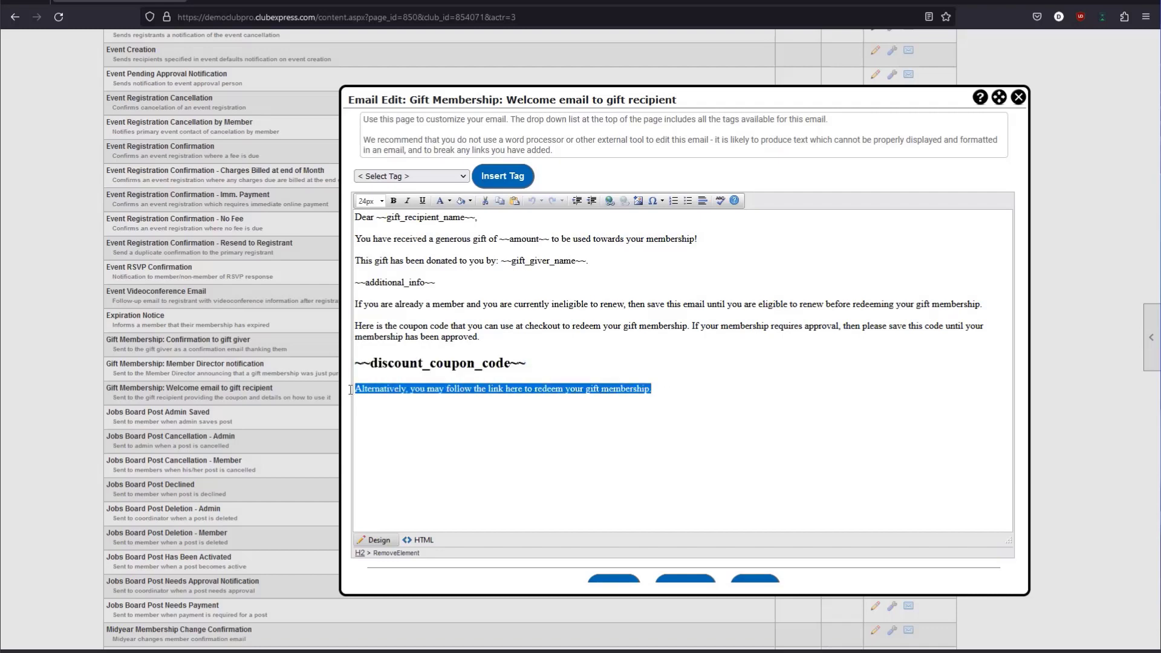
{"action": "left_click", "coordinate": [382, 412]}
{"action": "left_click_drag", "start_coordinate": [652, 390], "coordinate": [358, 388]}
{"action": "double_click", "coordinate": [423, 365]}
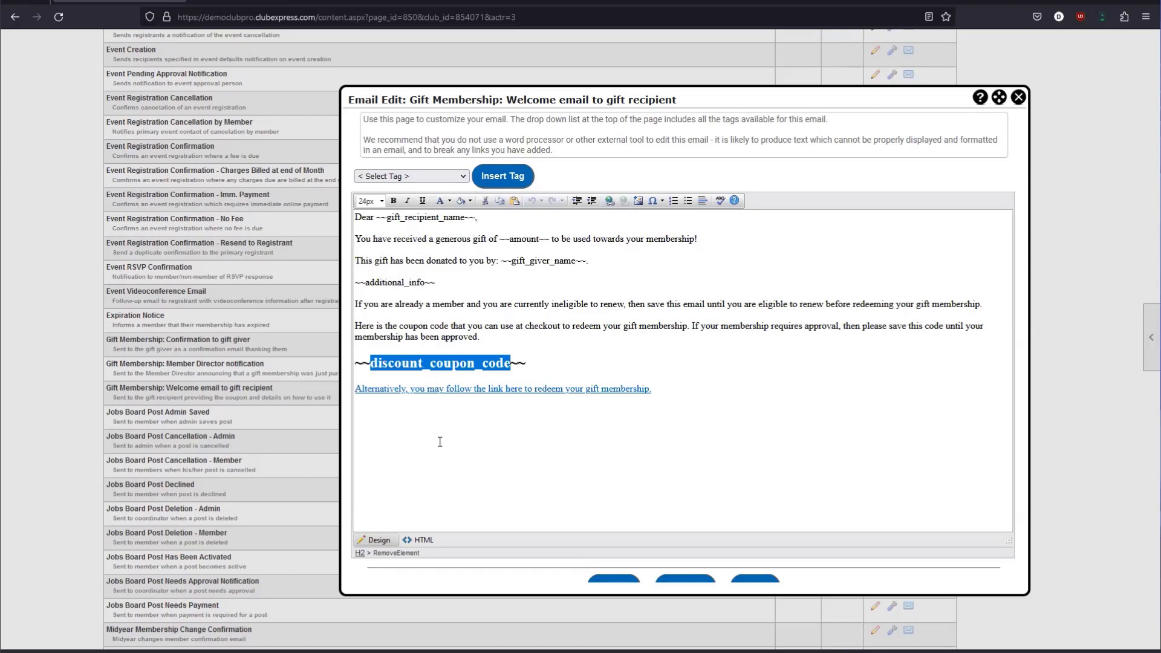
{"action": "left_click", "coordinate": [421, 399]}
{"action": "left_click_drag", "start_coordinate": [652, 390], "coordinate": [356, 391]}
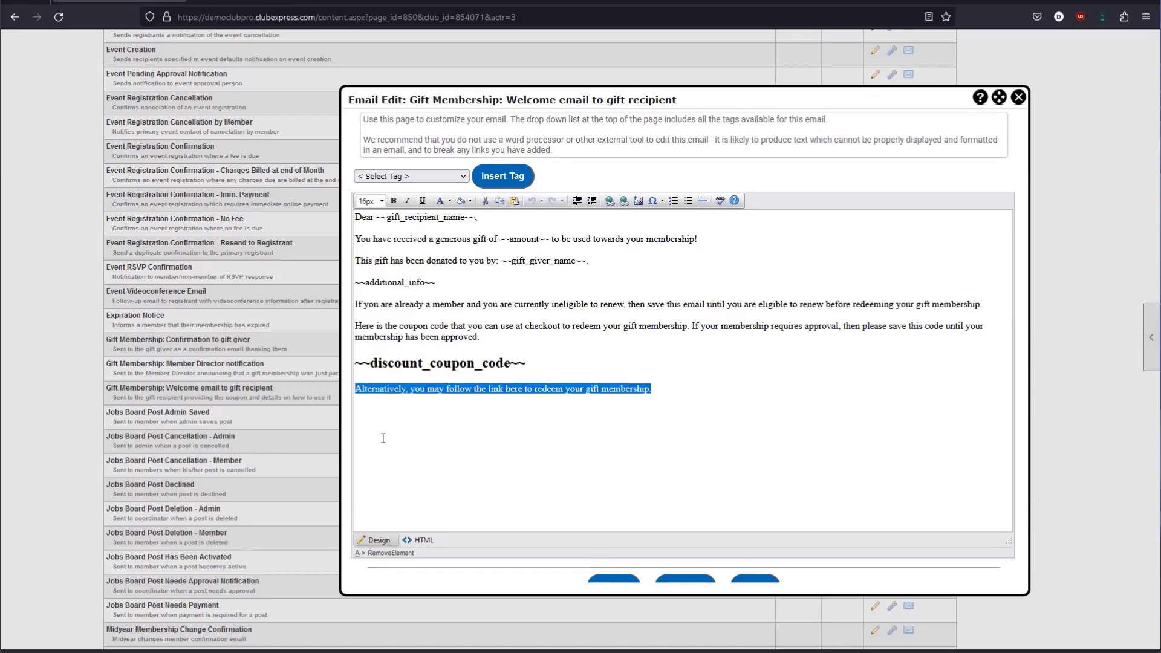
{"action": "left_click", "coordinate": [429, 447]}
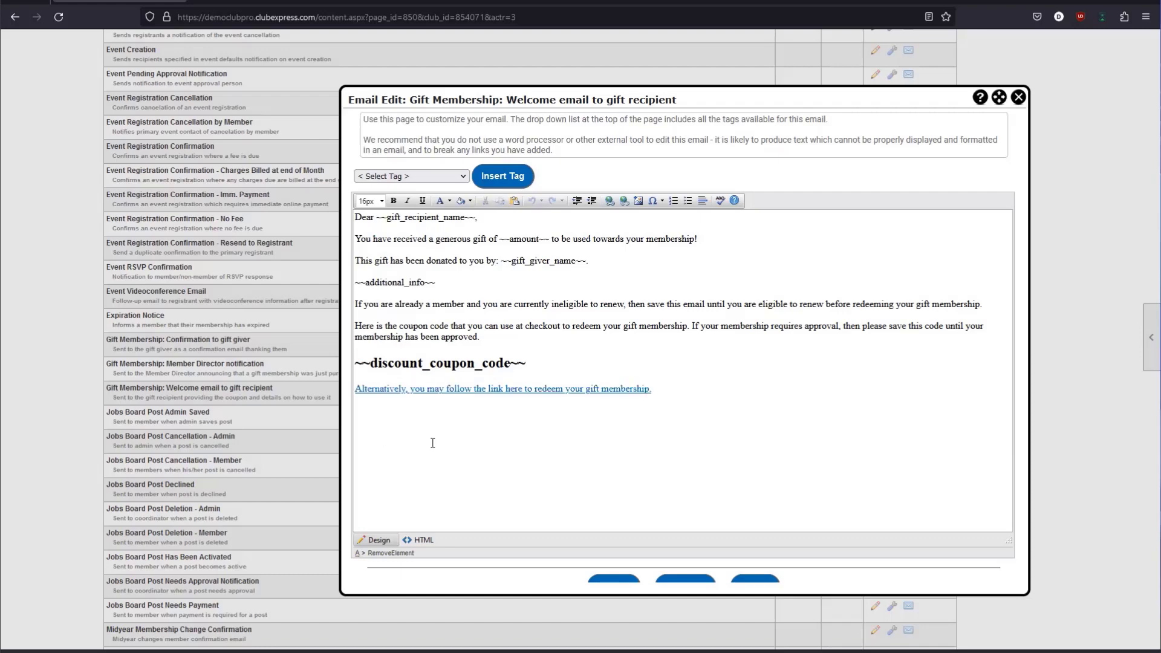
{"action": "left_click_drag", "start_coordinate": [551, 360], "coordinate": [339, 363]}
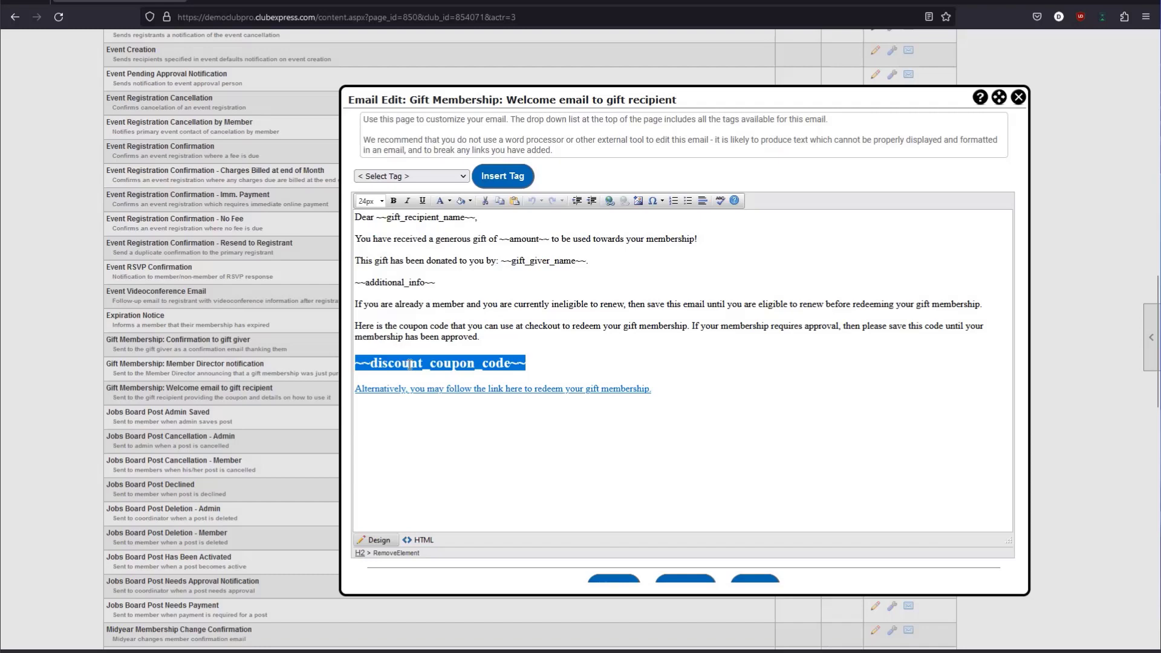
Revisit the ~~additional_info~~, ~~amount~~ and ~~gift_giver_name~~ tags and the Dear greeting line.
{"action": "left_click_drag", "start_coordinate": [495, 341], "coordinate": [357, 212]}
{"action": "left_click", "coordinate": [475, 294]}
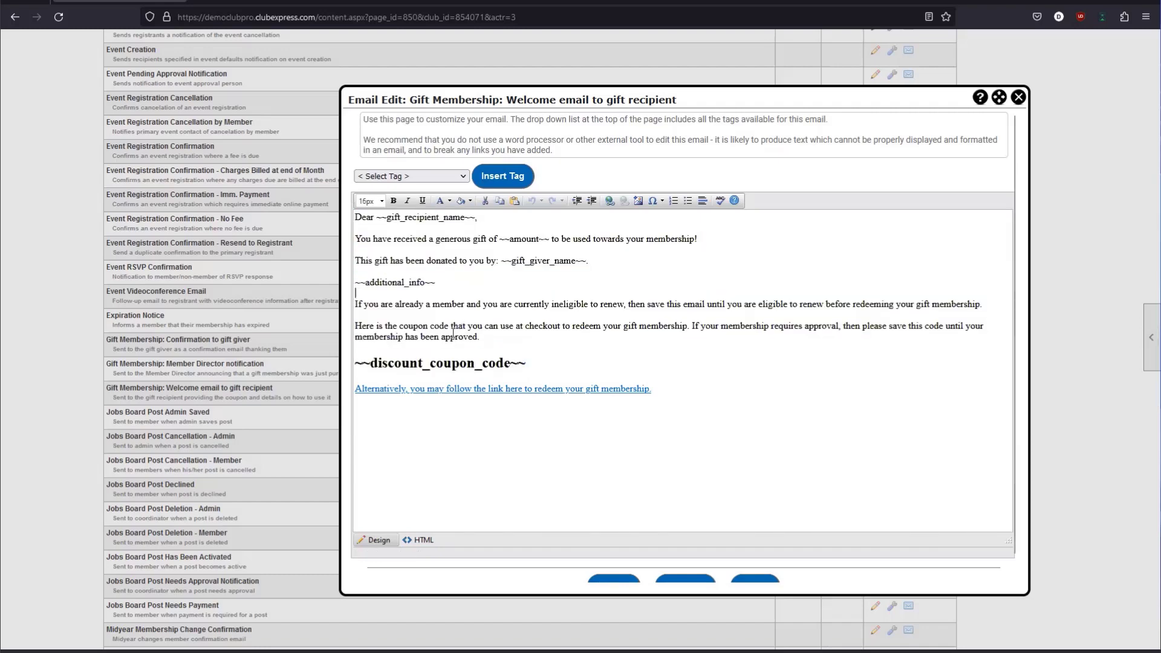
{"action": "double_click", "coordinate": [450, 276]}
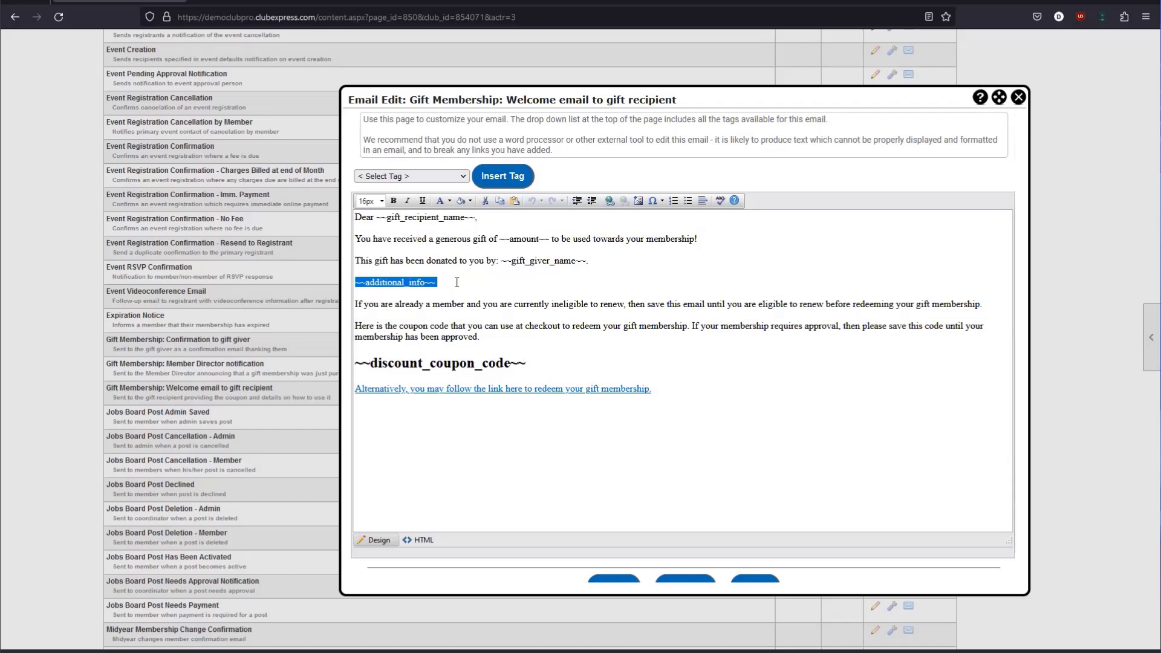
{"action": "left_click_drag", "start_coordinate": [453, 281], "coordinate": [415, 280]}
{"action": "left_click", "coordinate": [375, 283]}
{"action": "left_click", "coordinate": [436, 282]}
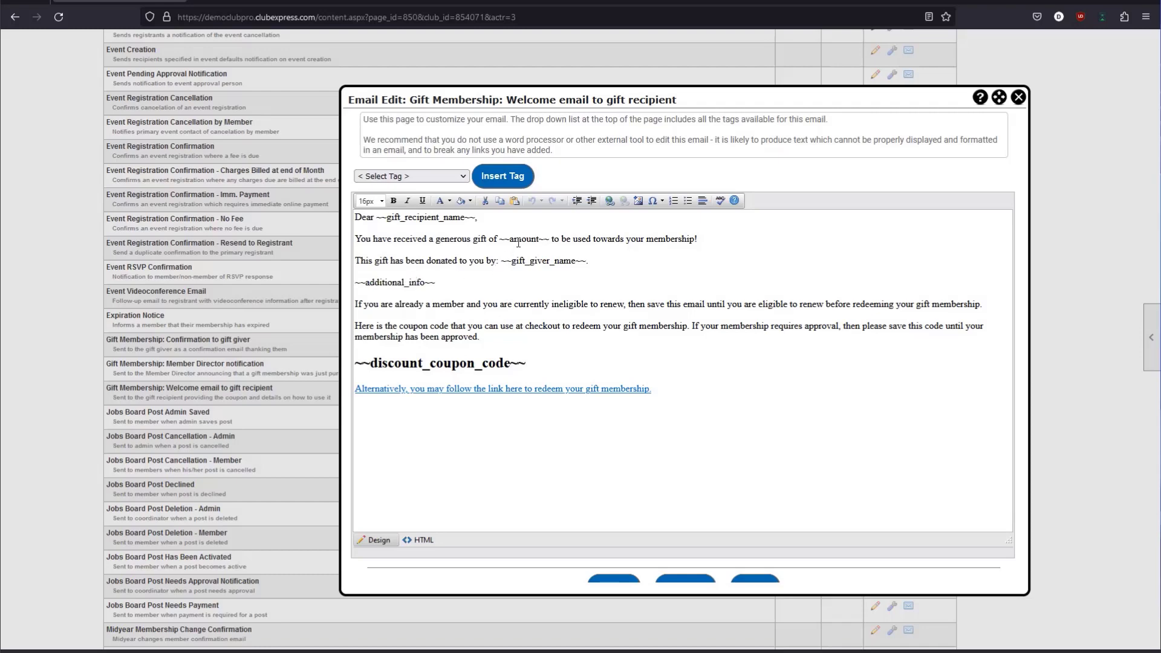
{"action": "left_click_drag", "start_coordinate": [521, 240], "coordinate": [536, 242]}
{"action": "left_click", "coordinate": [496, 263]}
{"action": "left_click_drag", "start_coordinate": [495, 264], "coordinate": [590, 262]}
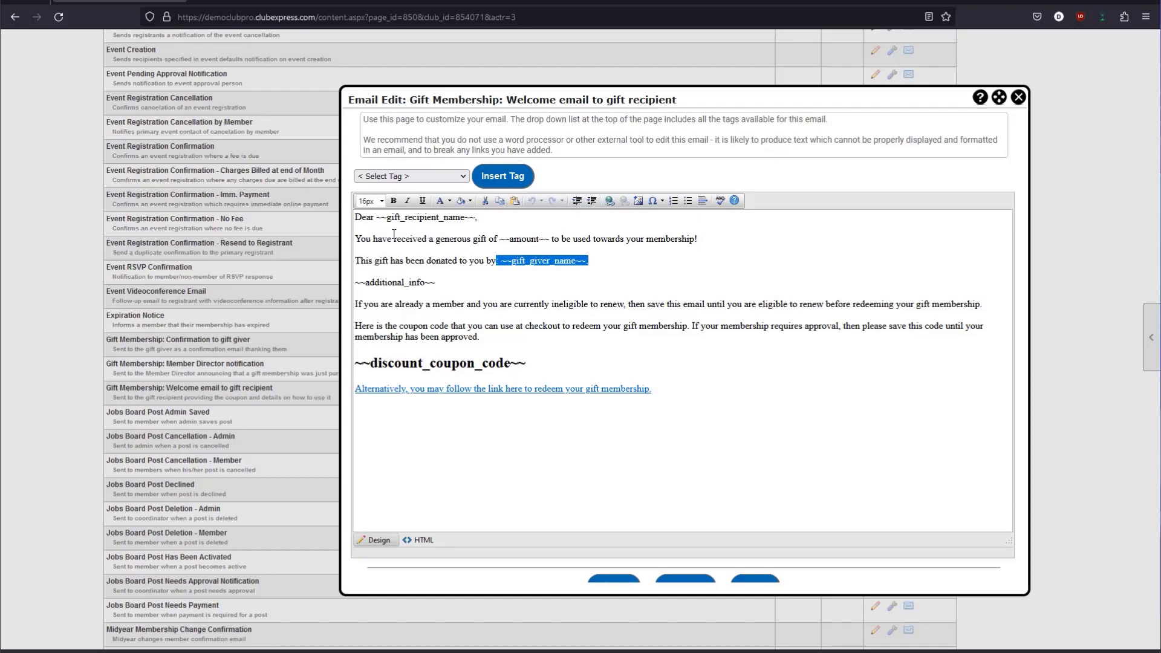
{"action": "left_click_drag", "start_coordinate": [355, 218], "coordinate": [481, 218]}
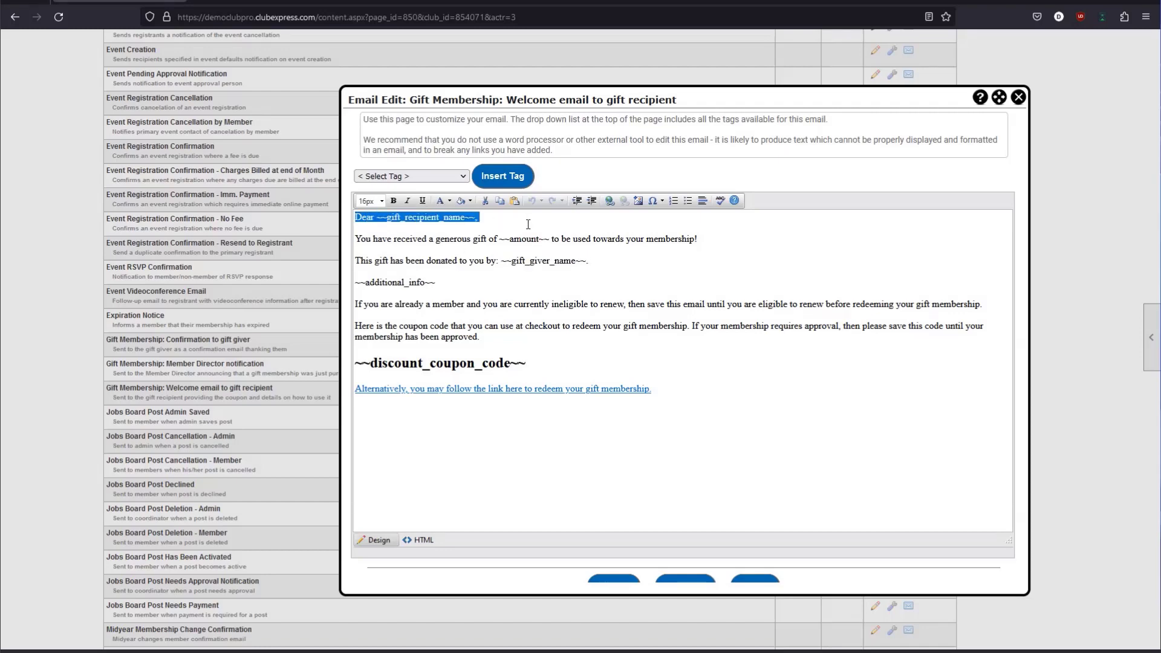
{"action": "left_click_drag", "start_coordinate": [356, 239], "coordinate": [503, 240]}
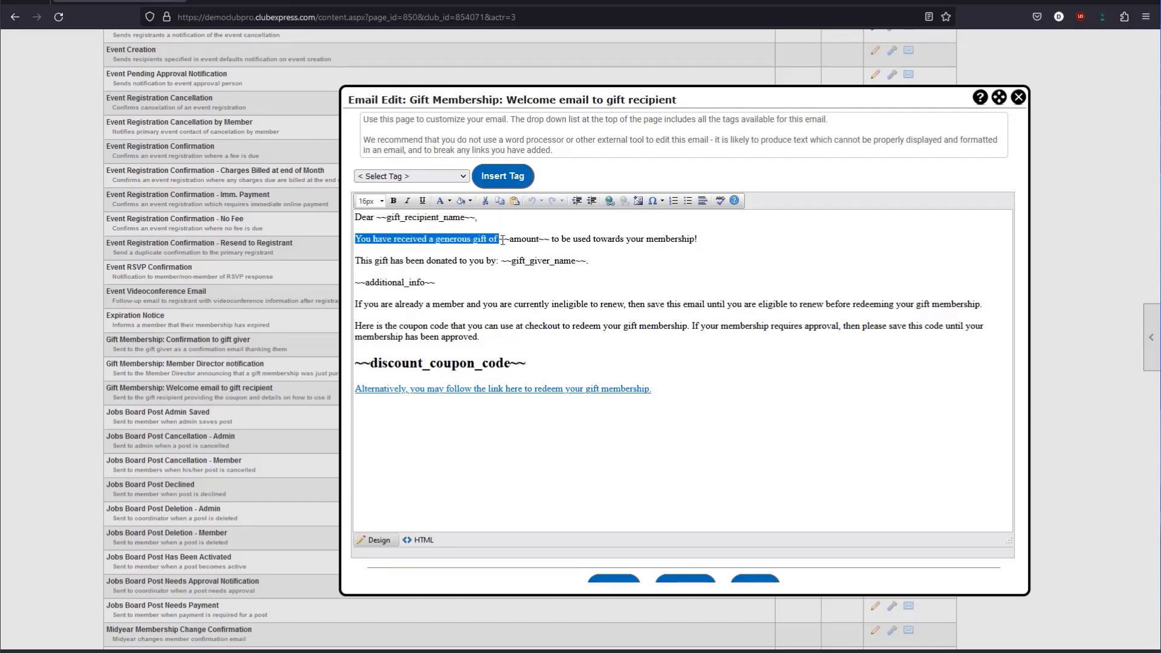
Type 'CLUB' before membership, then cancel the email editor and confirm discarding the changes.
{"action": "left_click", "coordinate": [647, 240]}
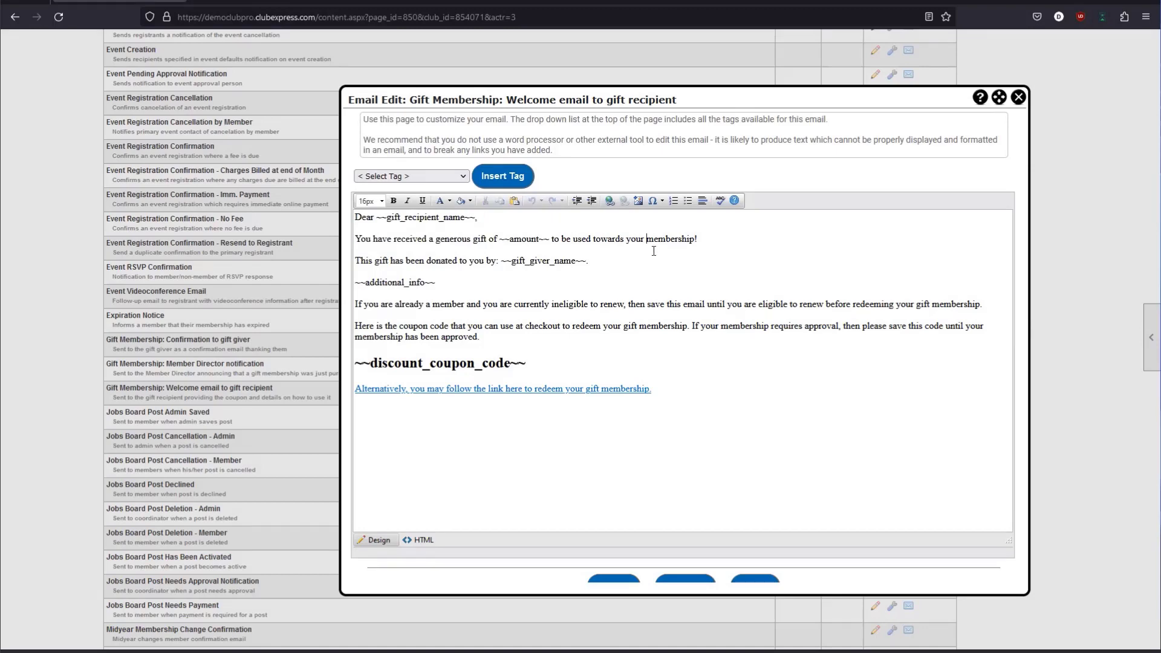
{"action": "type", "text": "CLUB"}
{"action": "left_click_drag", "start_coordinate": [600, 230], "coordinate": [705, 240]}
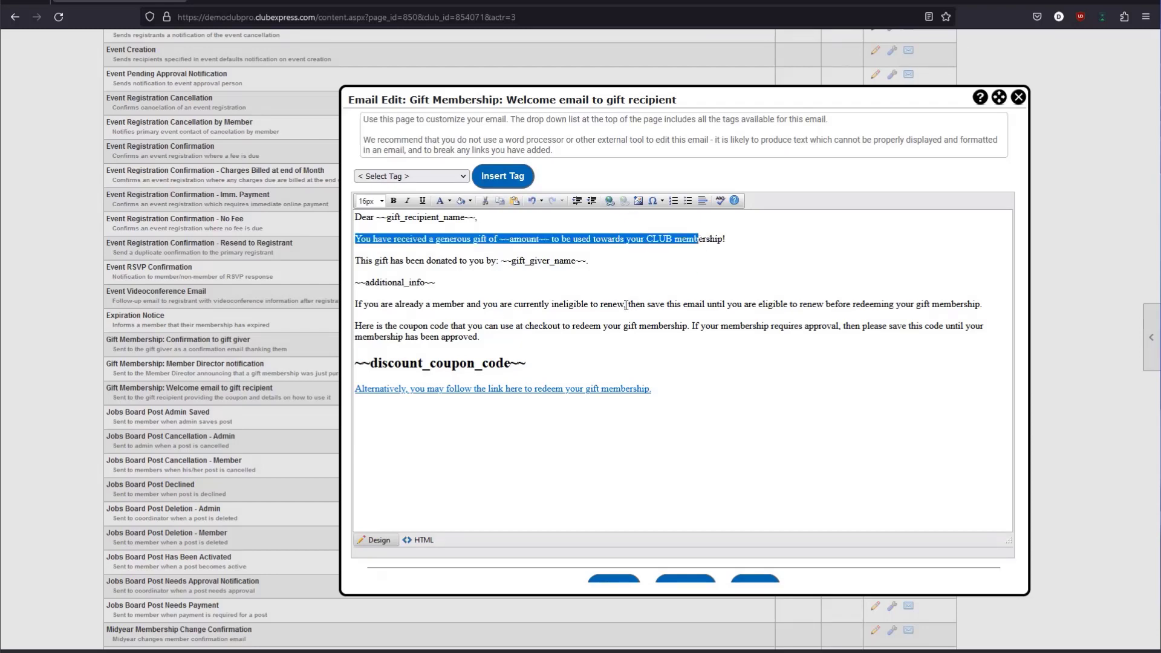
{"action": "mouse_move", "coordinate": [661, 326]}
{"action": "left_mouse_down"}
{"action": "mouse_move", "coordinate": [624, 304]}
{"action": "mouse_move", "coordinate": [670, 331]}
{"action": "left_mouse_up"}
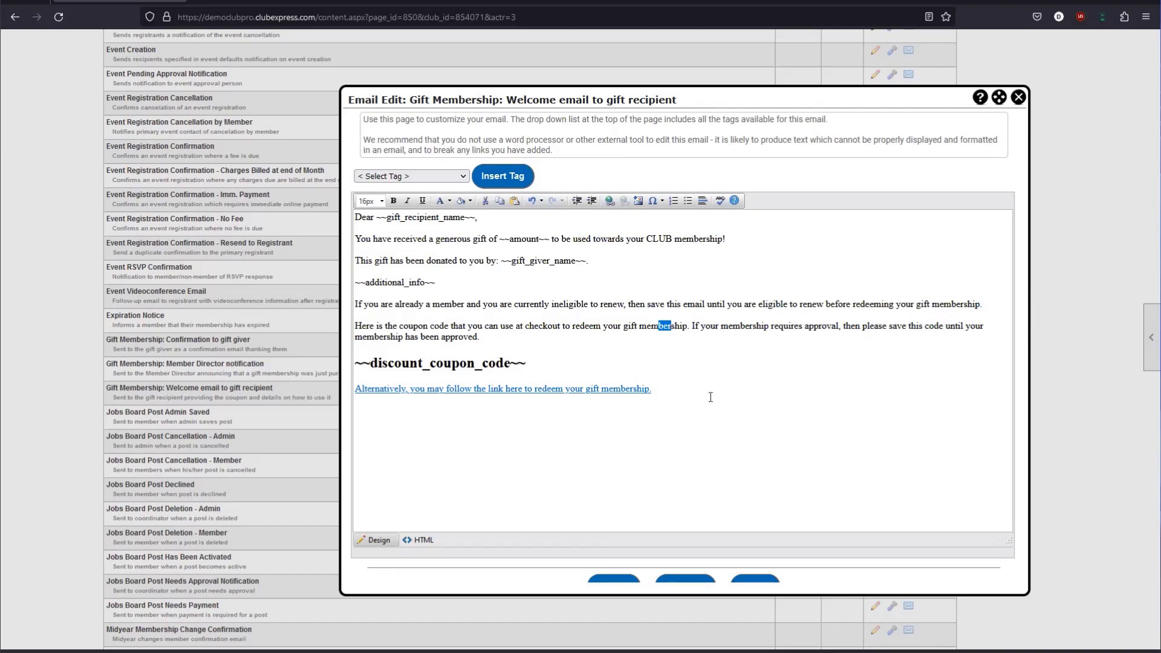
{"action": "scroll", "coordinate": [708, 399], "scroll_direction": "down", "scroll_amount": 1}
{"action": "scroll", "coordinate": [684, 426], "scroll_direction": "down", "scroll_amount": 2}
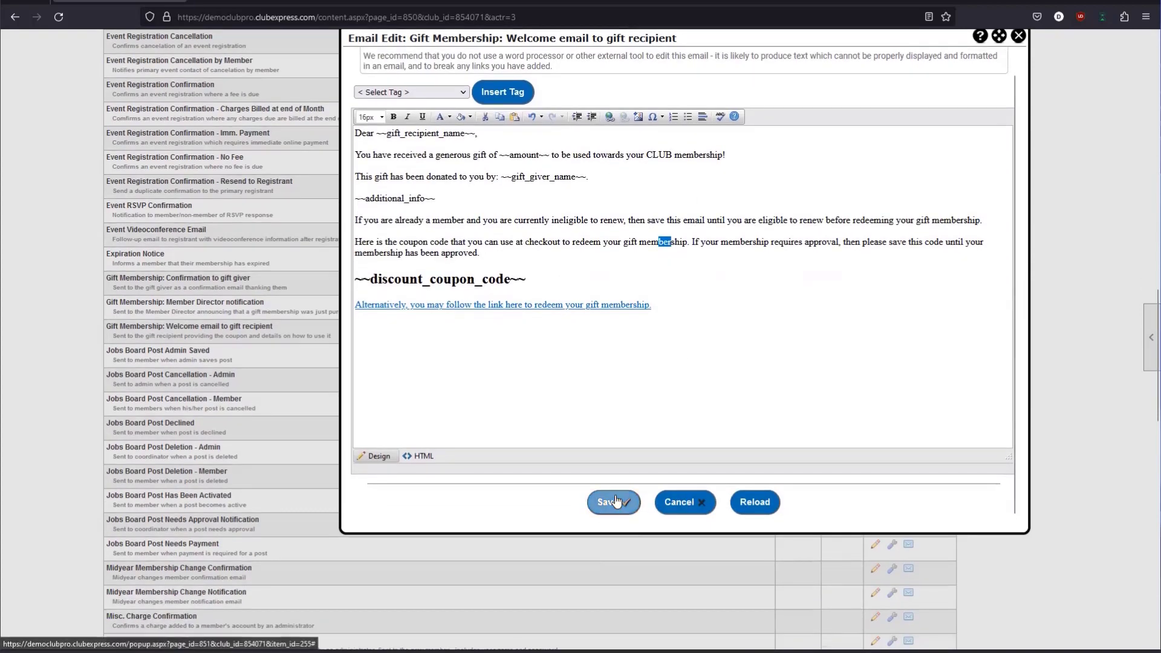
{"action": "left_click", "coordinate": [698, 502]}
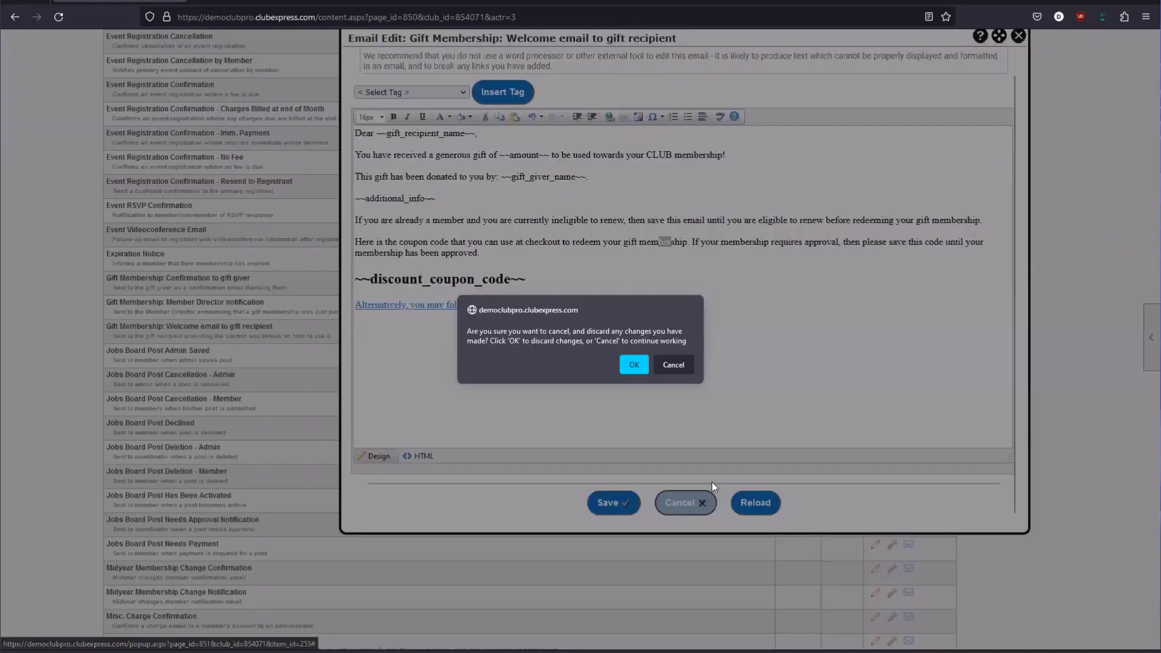
{"action": "left_click", "coordinate": [632, 363]}
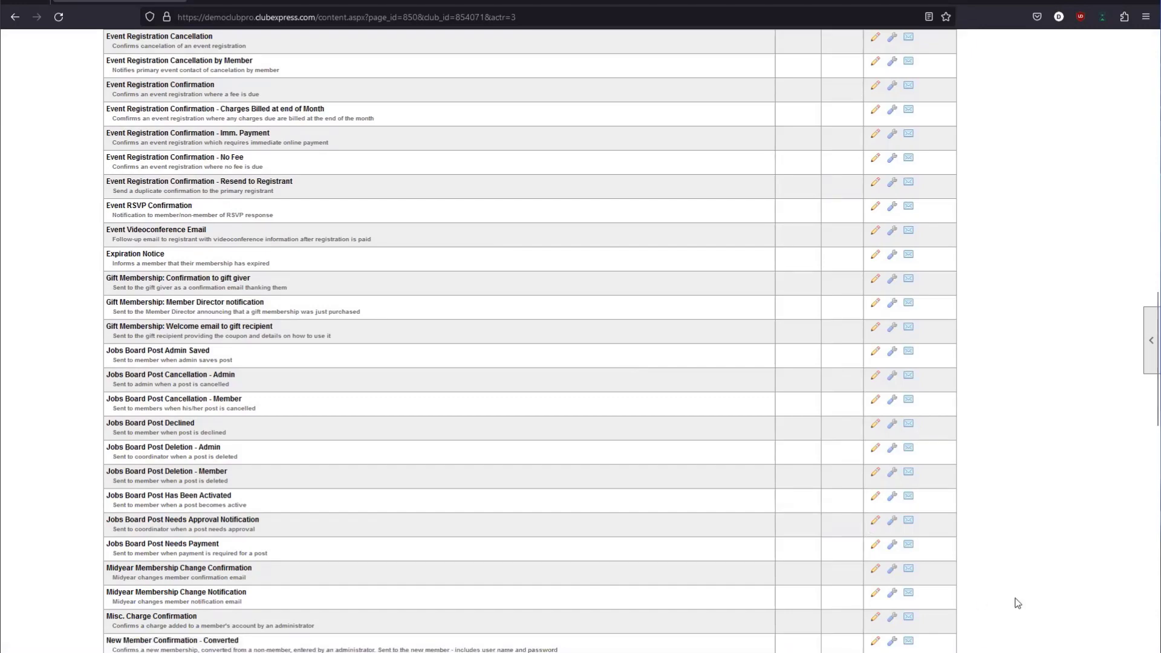
Open the Control Panel and move from the People tab to the Money tab's functions.
{"action": "scroll", "coordinate": [626, 544], "scroll_direction": "up", "scroll_amount": 8}
{"action": "scroll", "coordinate": [623, 547], "scroll_direction": "up", "scroll_amount": 10}
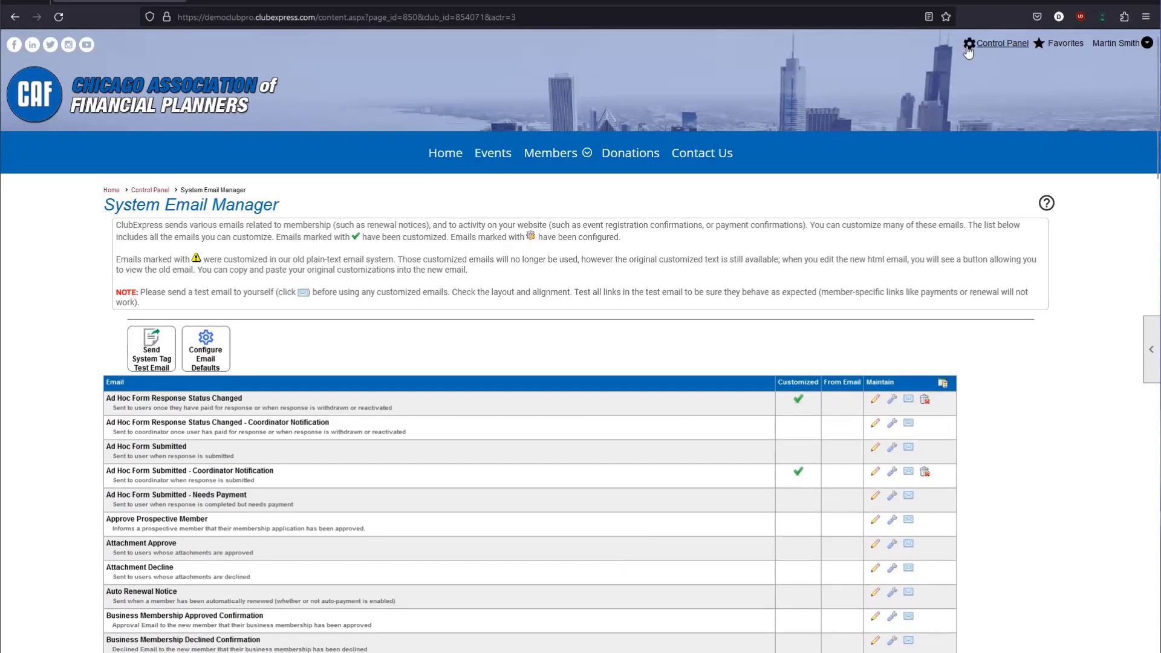
{"action": "left_click", "coordinate": [1003, 44]}
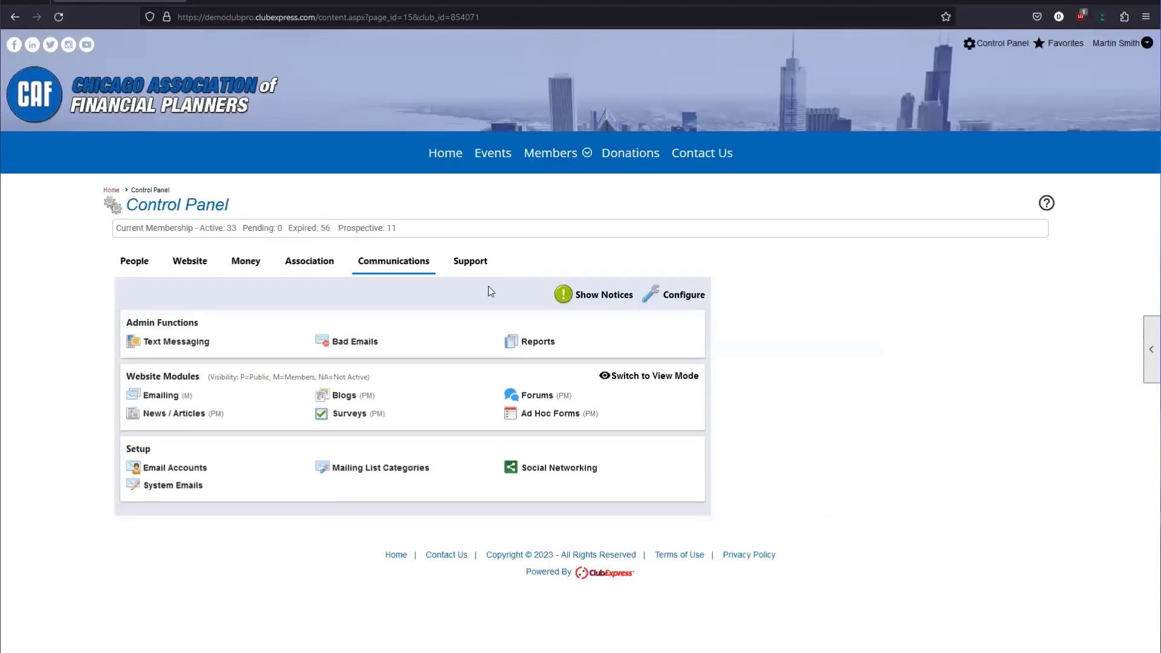
{"action": "left_click", "coordinate": [146, 266]}
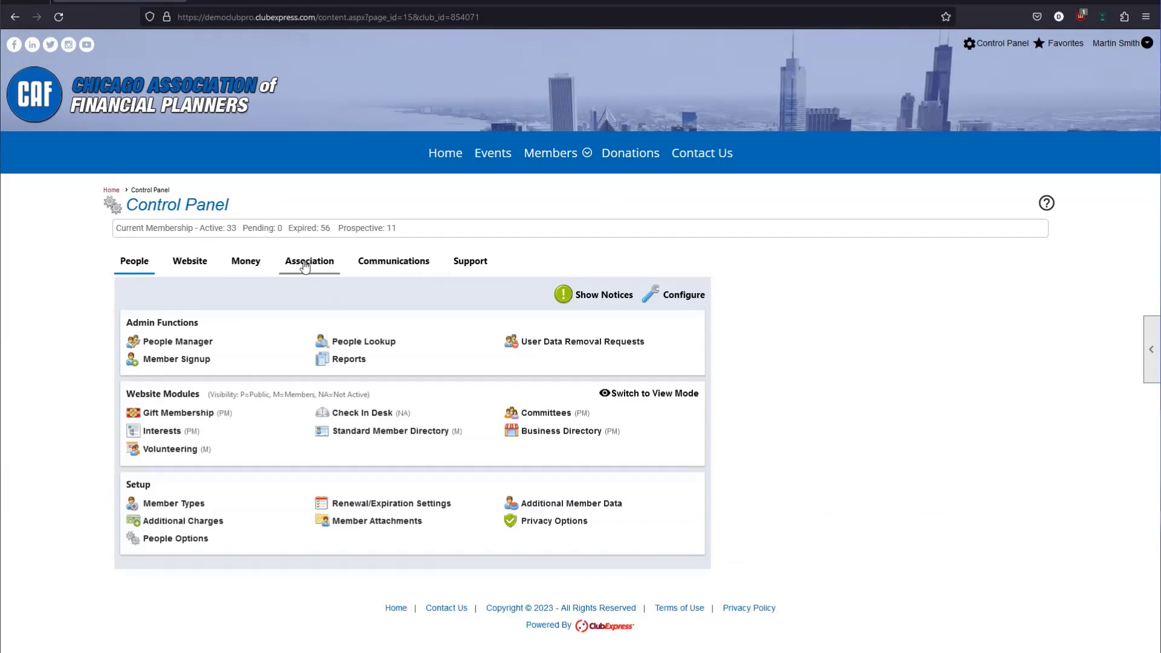
{"action": "left_click", "coordinate": [246, 269]}
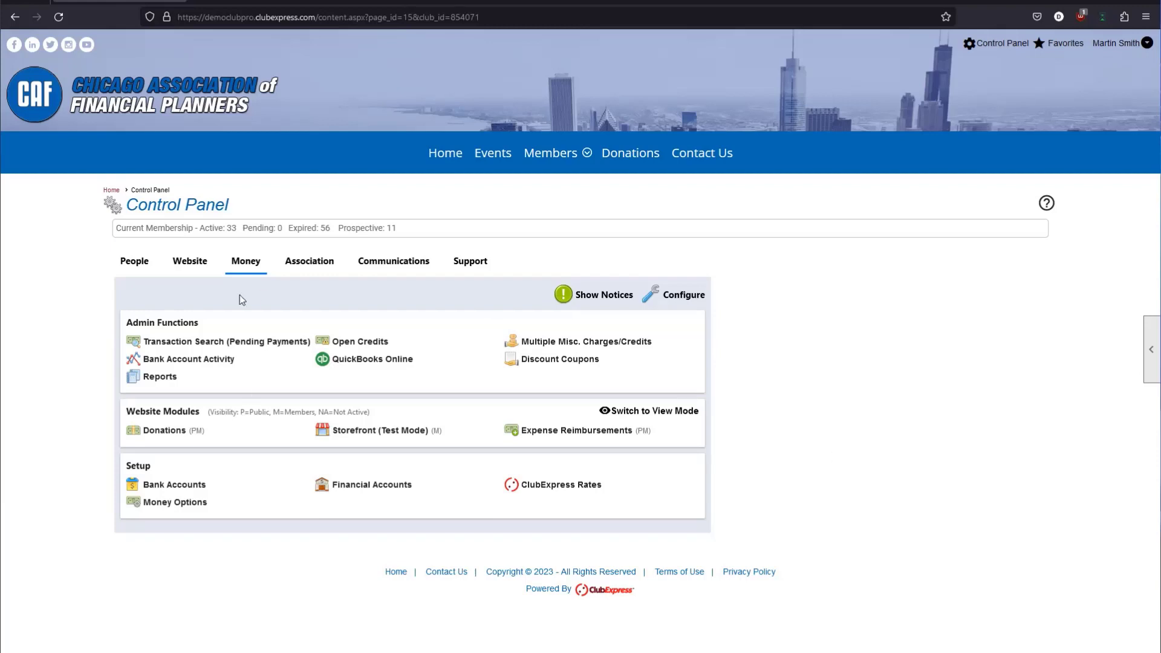
{"action": "left_click", "coordinate": [178, 503]}
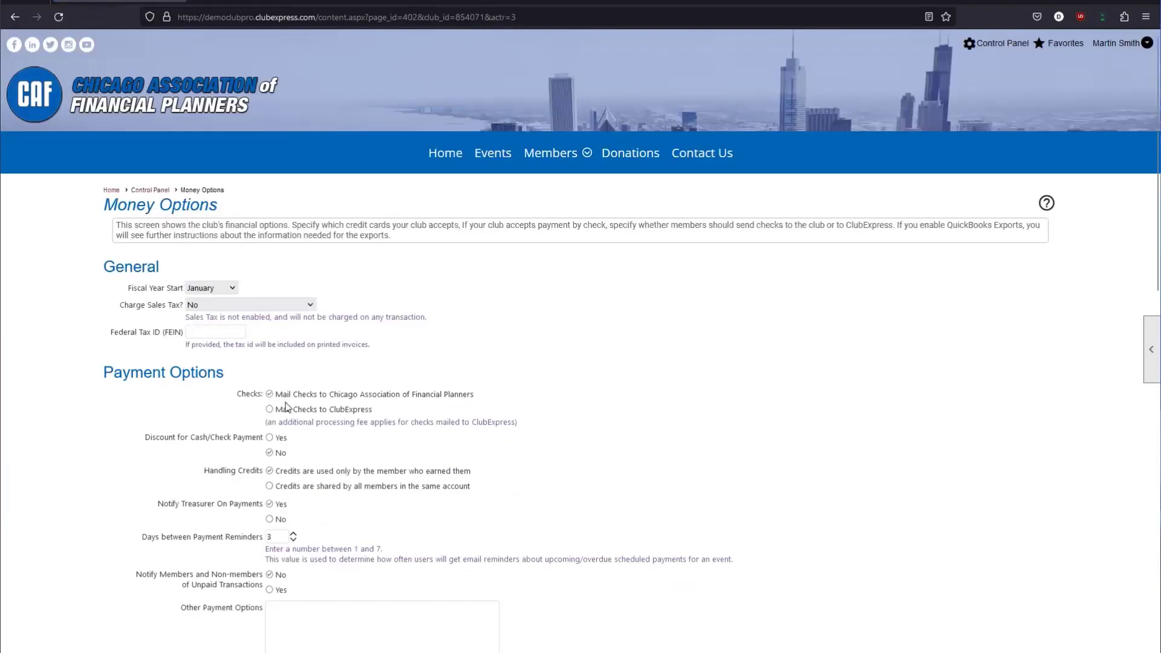
{"action": "left_click_drag", "start_coordinate": [128, 441], "coordinate": [274, 447]}
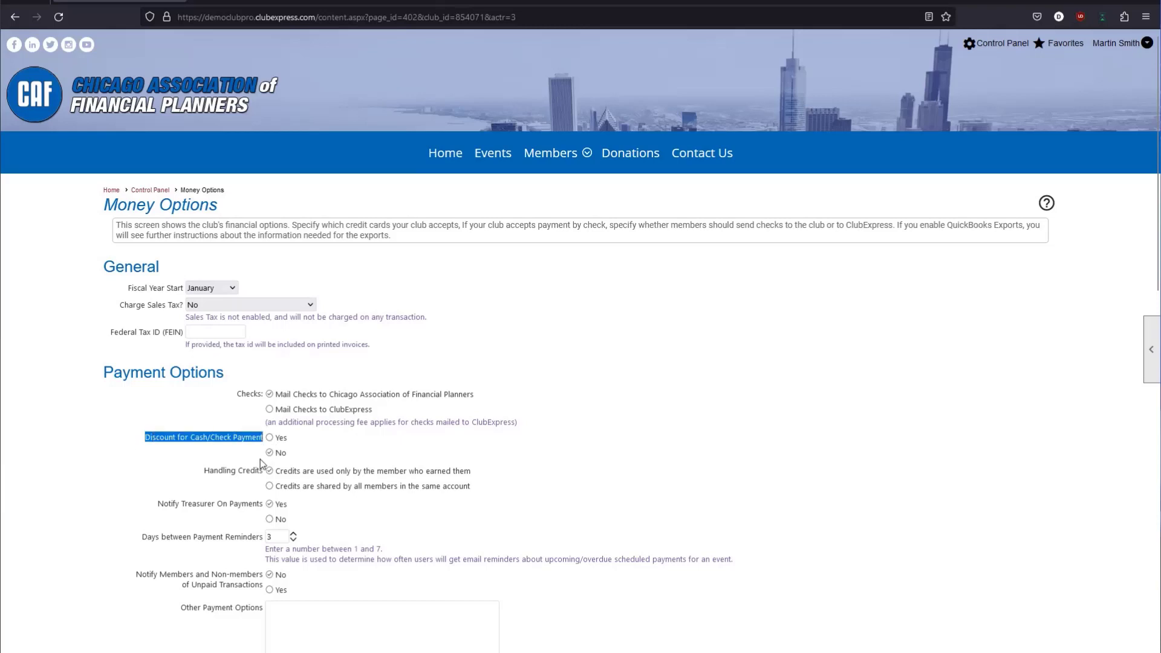
{"action": "left_click", "coordinate": [270, 438]}
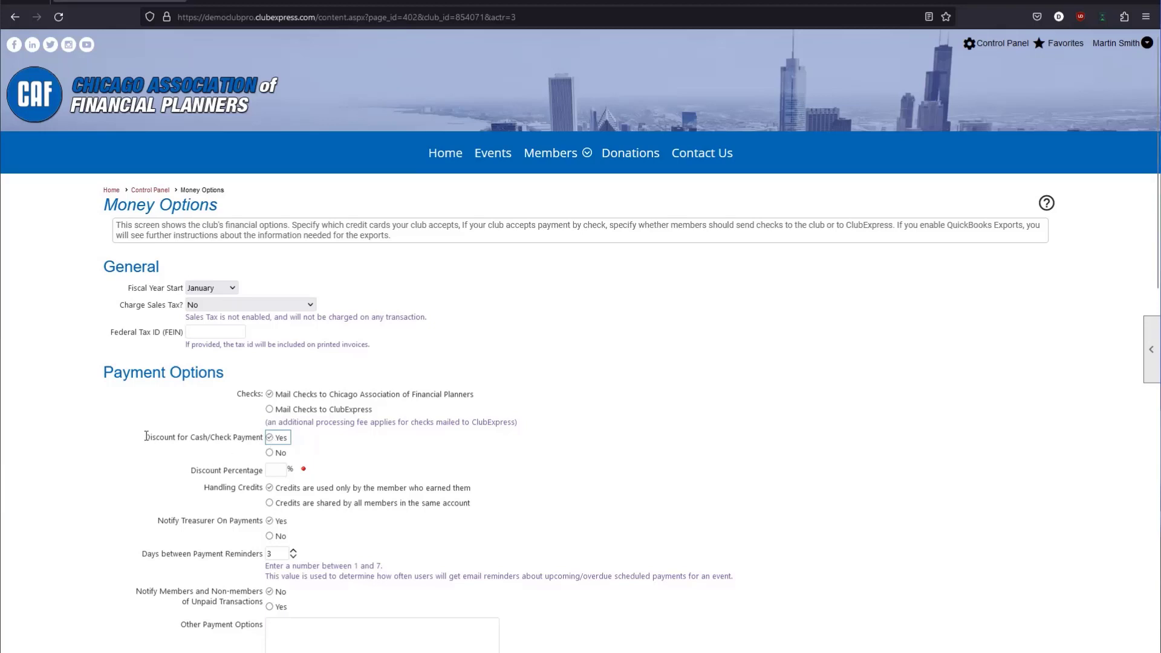
{"action": "left_click", "coordinate": [235, 454]}
{"action": "left_click_drag", "start_coordinate": [244, 453], "coordinate": [270, 445]}
{"action": "left_click", "coordinate": [228, 474]}
{"action": "left_click", "coordinate": [212, 437]}
{"action": "triple_click", "coordinate": [213, 437]}
{"action": "left_click", "coordinate": [208, 466]}
{"action": "left_click", "coordinate": [269, 473]}
{"action": "type", "text": "3"}
{"action": "left_click", "coordinate": [349, 476]}
{"action": "left_click", "coordinate": [979, 43]}
{"action": "left_click", "coordinate": [620, 379]}
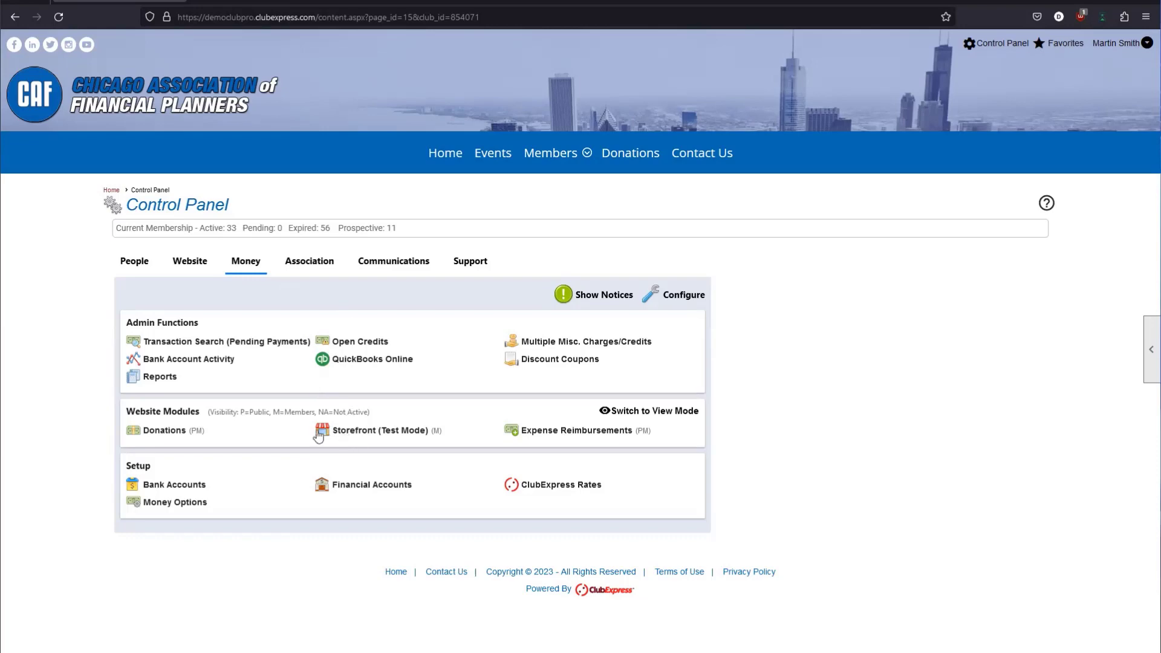
Find the 'Gift Mem' entries in System Emails and open the gift recipient welcome email for editing.
{"action": "left_click", "coordinate": [393, 261]}
{"action": "left_click", "coordinate": [162, 485]}
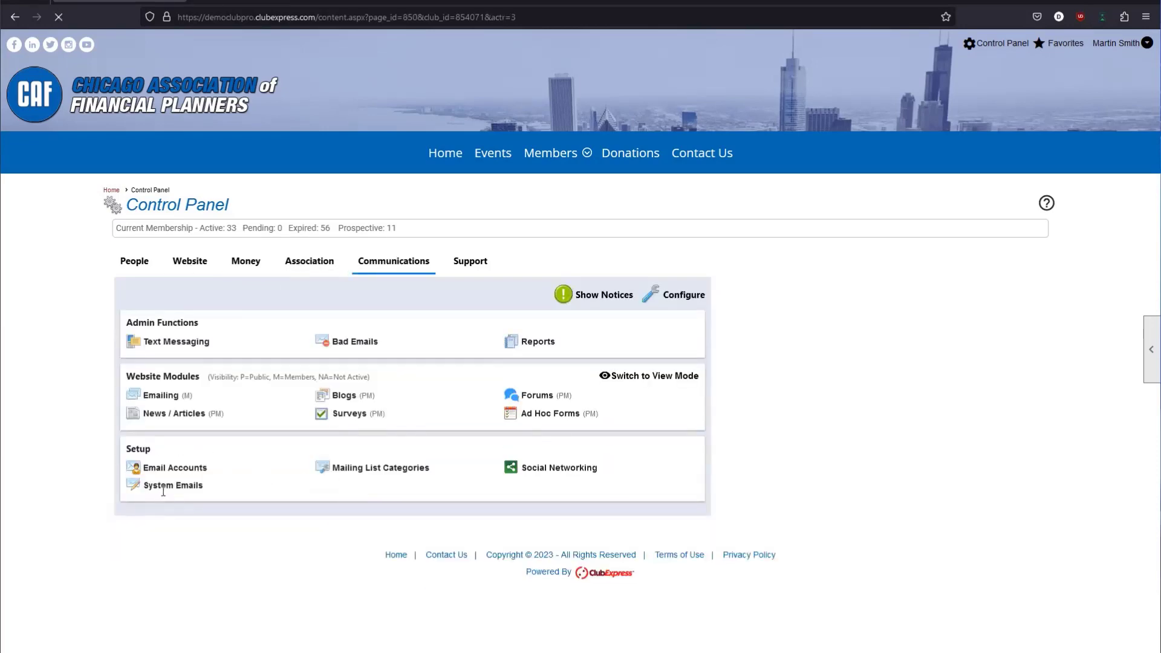
{"action": "scroll", "coordinate": [308, 449], "scroll_direction": "down", "scroll_amount": 6}
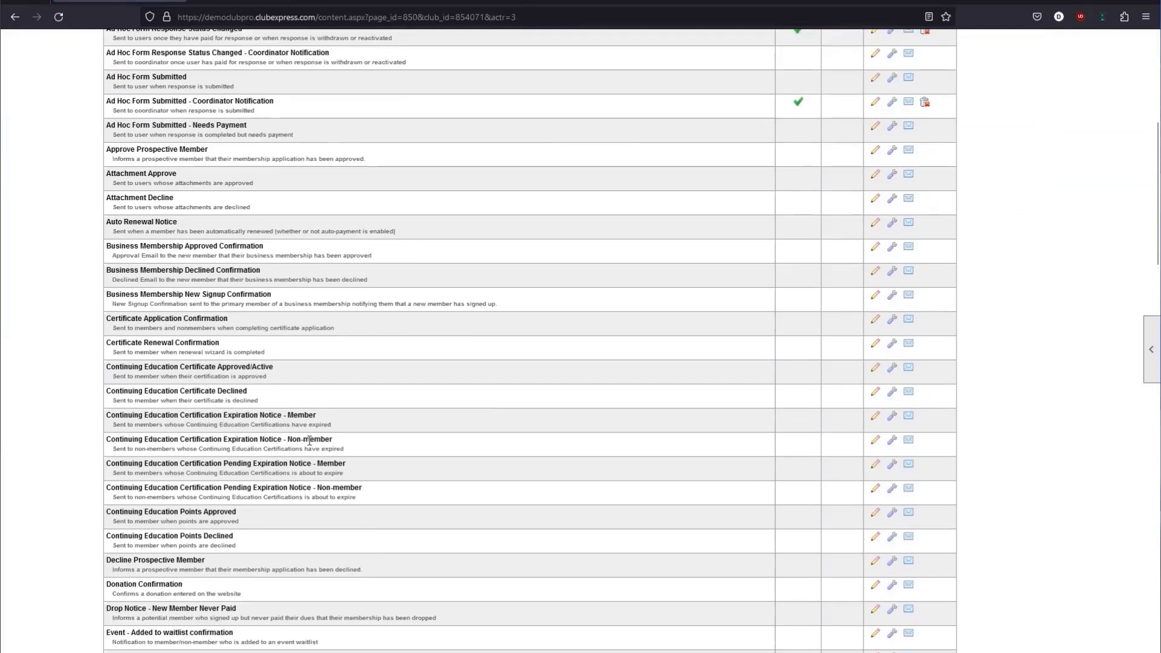
{"action": "key", "text": "ctrl+f"}
{"action": "type", "text": "Gift Mem"}
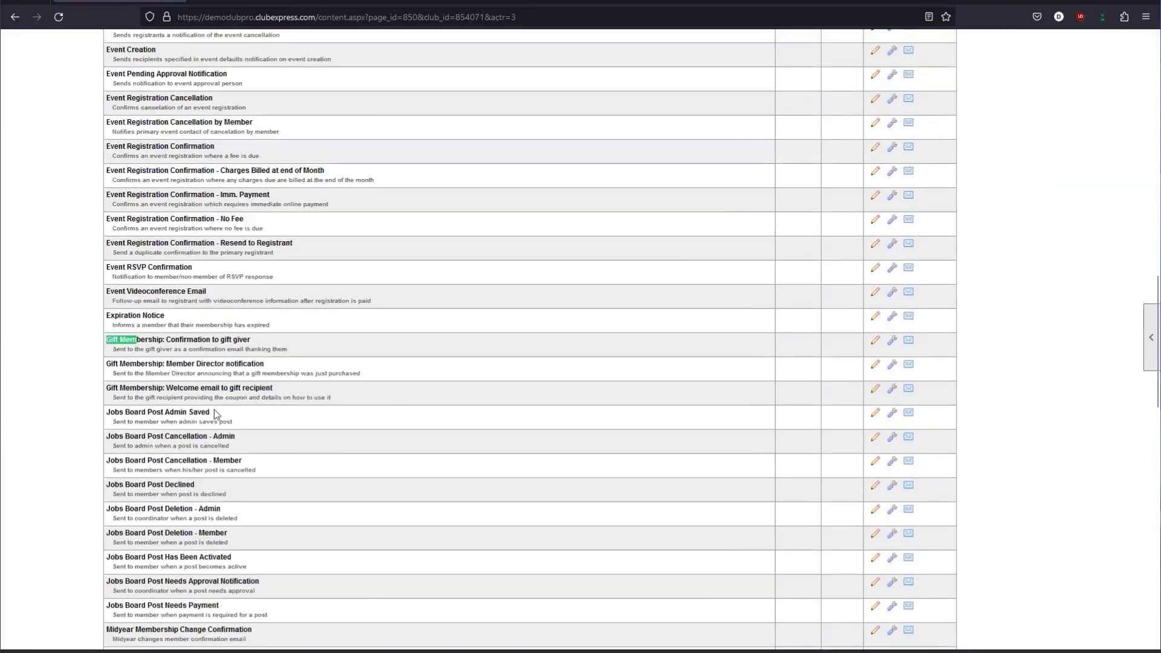
{"action": "left_click", "coordinate": [876, 392]}
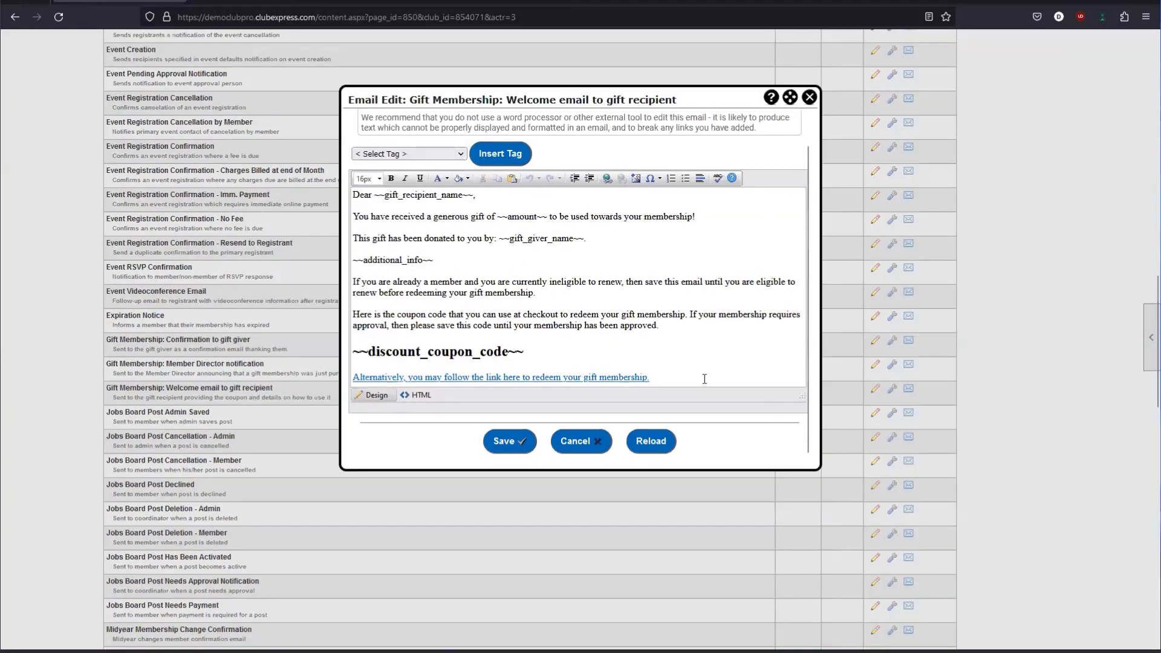
Inspect the redemption link line and the coupon code heading and their formatting.
{"action": "left_click_drag", "start_coordinate": [704, 378], "coordinate": [321, 376]}
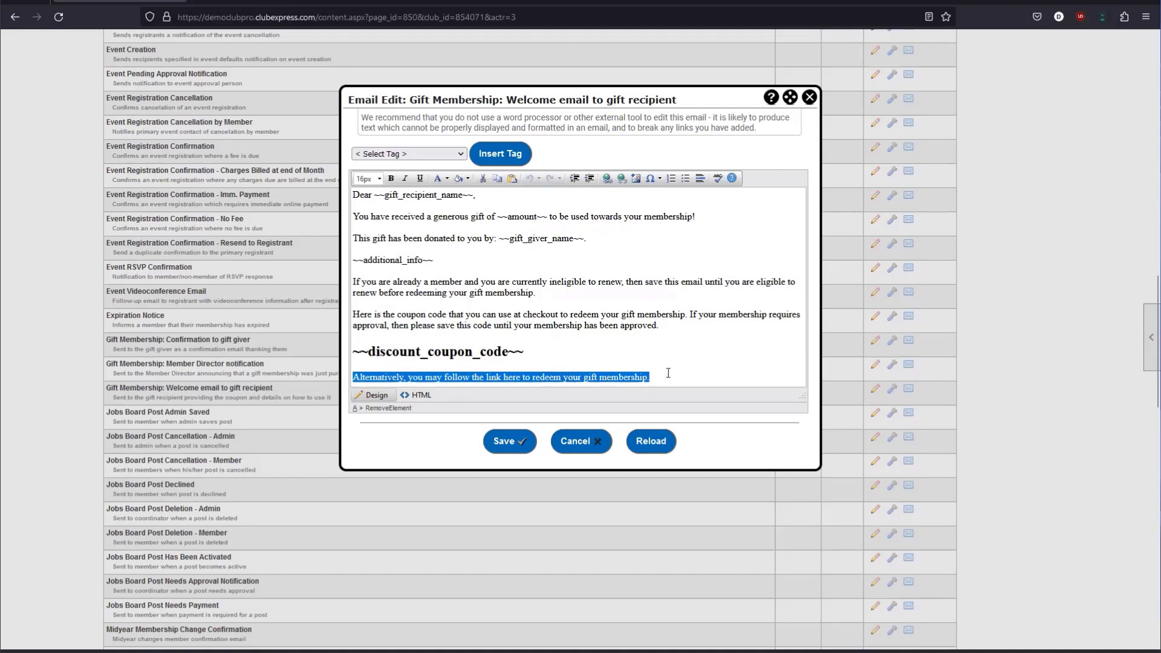
{"action": "left_click_drag", "start_coordinate": [691, 379], "coordinate": [327, 391]}
{"action": "left_click", "coordinate": [579, 352]}
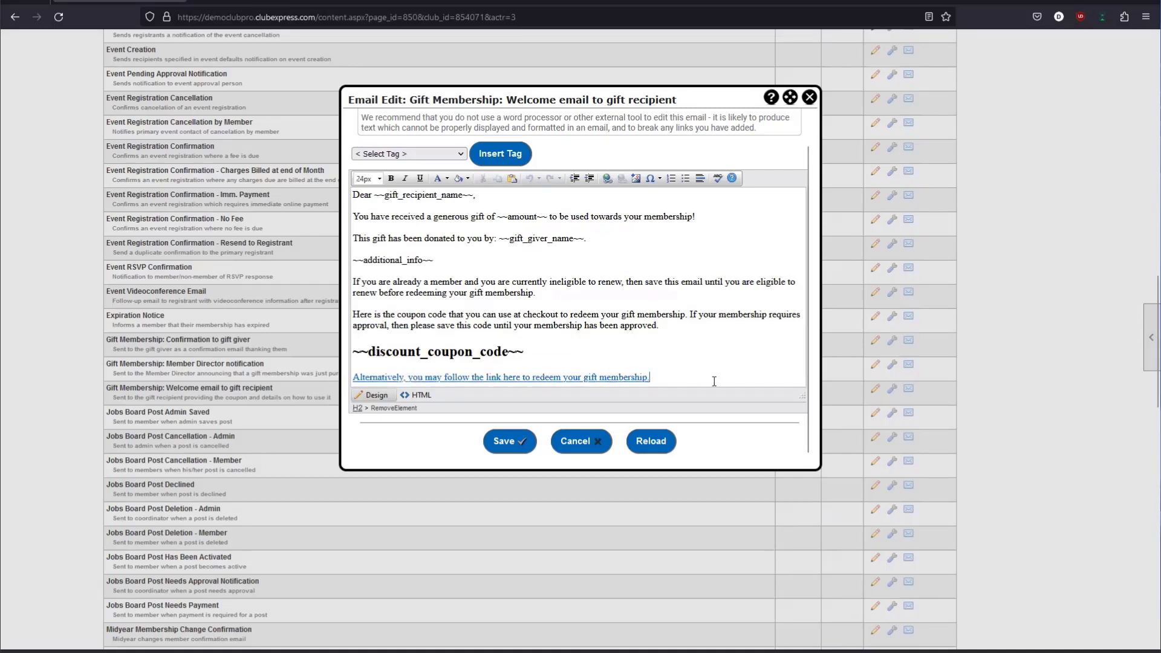
{"action": "left_click", "coordinate": [693, 378]}
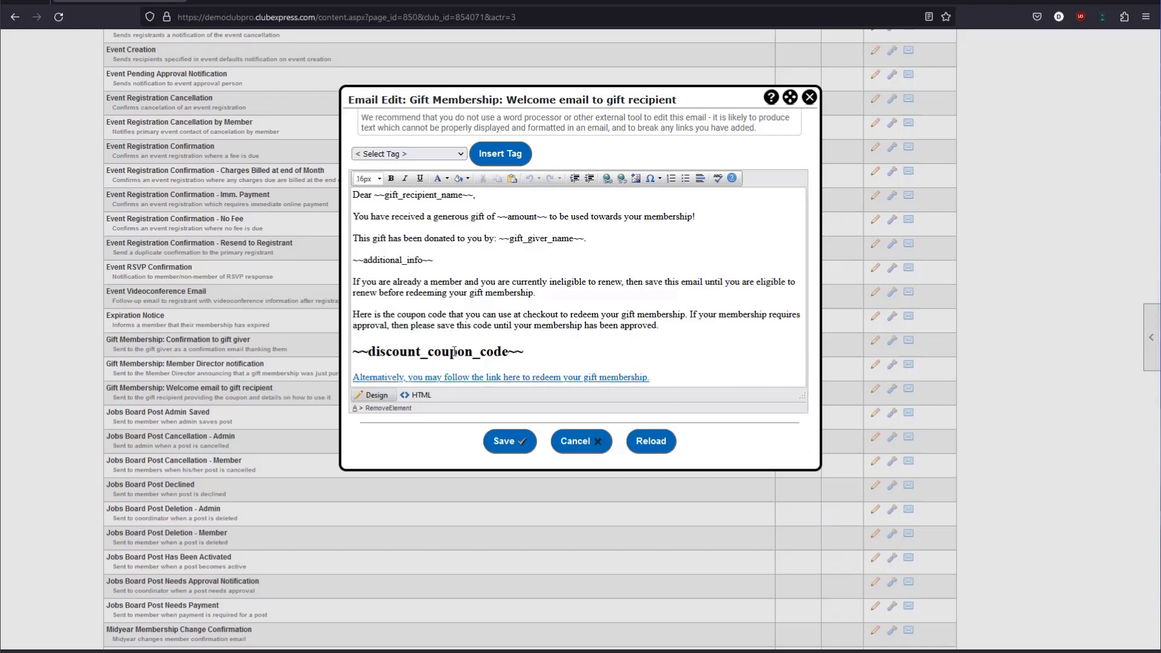
{"action": "left_click_drag", "start_coordinate": [659, 380], "coordinate": [346, 379]}
{"action": "left_click_drag", "start_coordinate": [531, 354], "coordinate": [355, 355]}
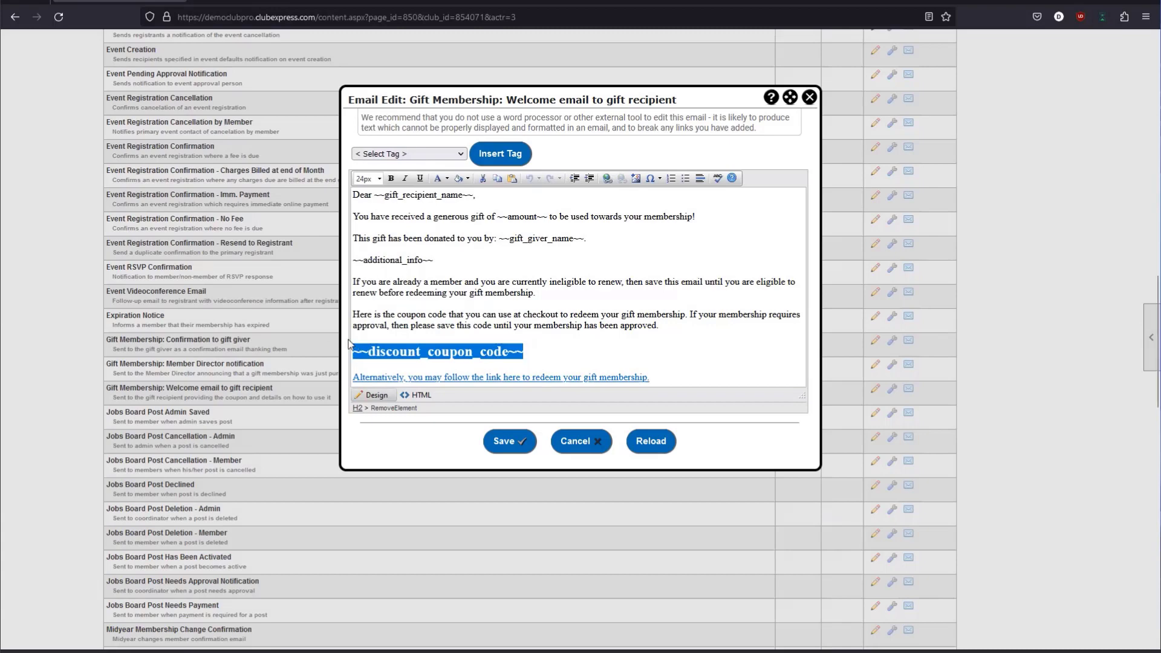
{"action": "left_click_drag", "start_coordinate": [561, 354], "coordinate": [343, 356]}
{"action": "left_click", "coordinate": [345, 356]}
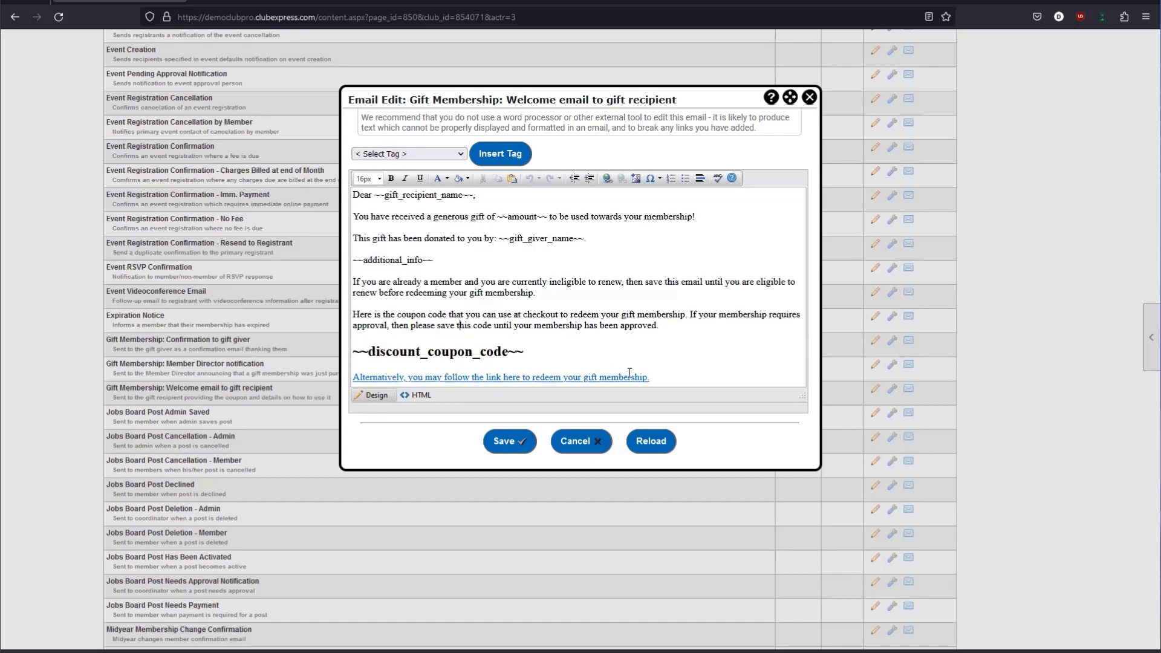
Review the message body above the coupon code, then close the email editor.
{"action": "left_click_drag", "start_coordinate": [652, 378], "coordinate": [353, 350]}
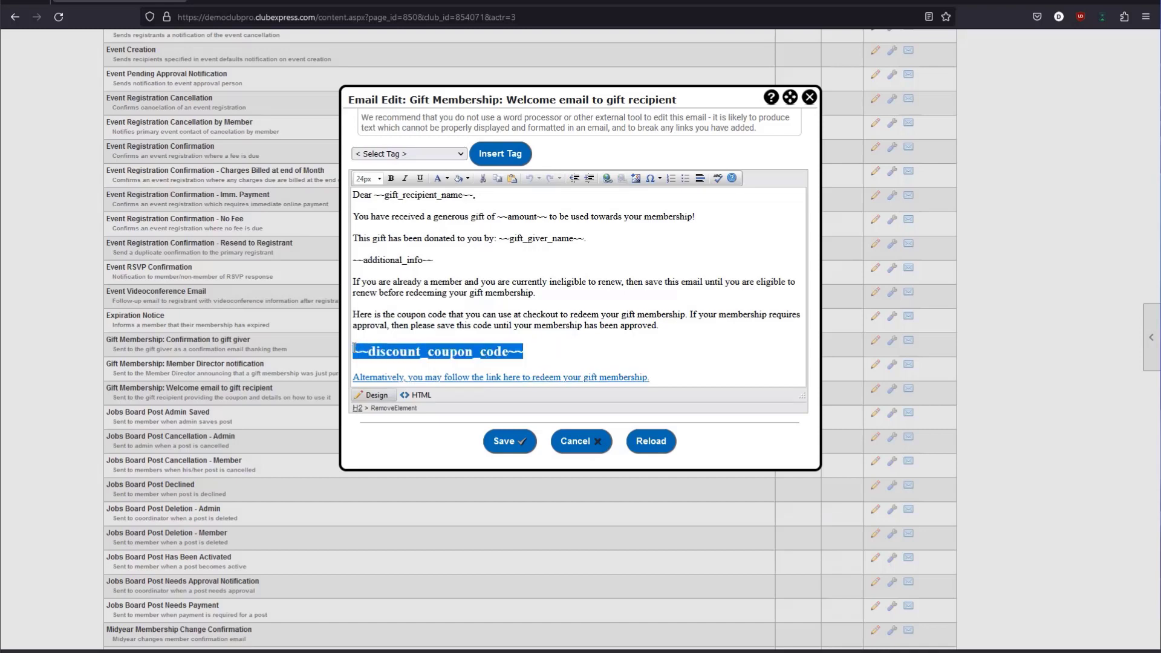
{"action": "left_click", "coordinate": [372, 336]}
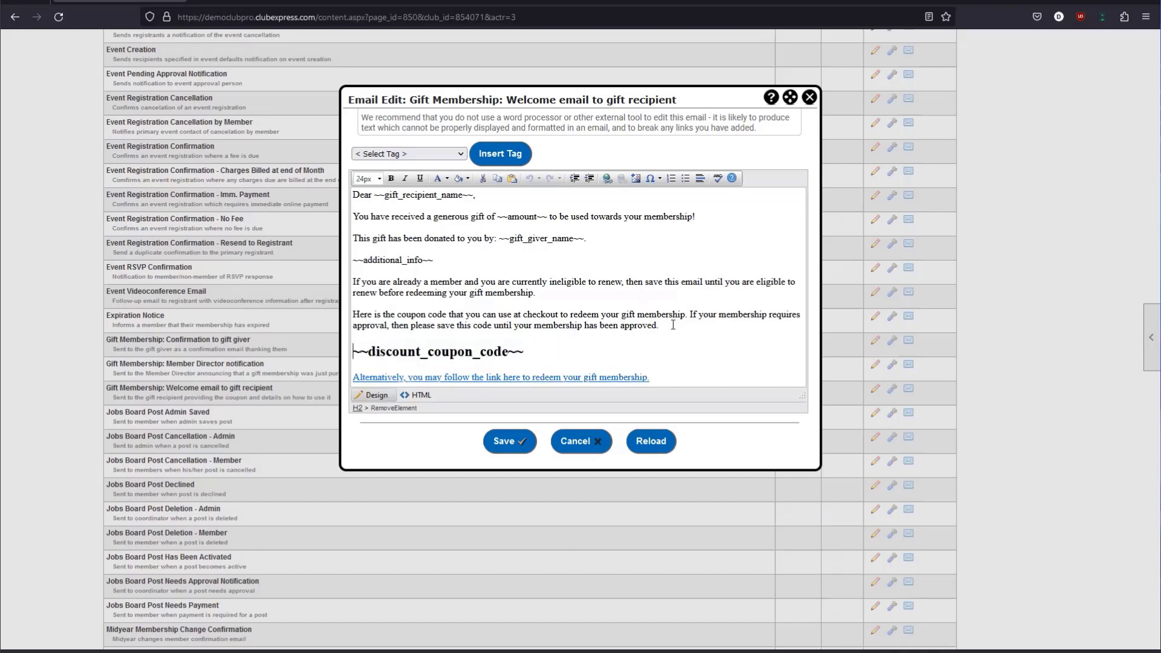
{"action": "left_click_drag", "start_coordinate": [672, 324], "coordinate": [351, 191]}
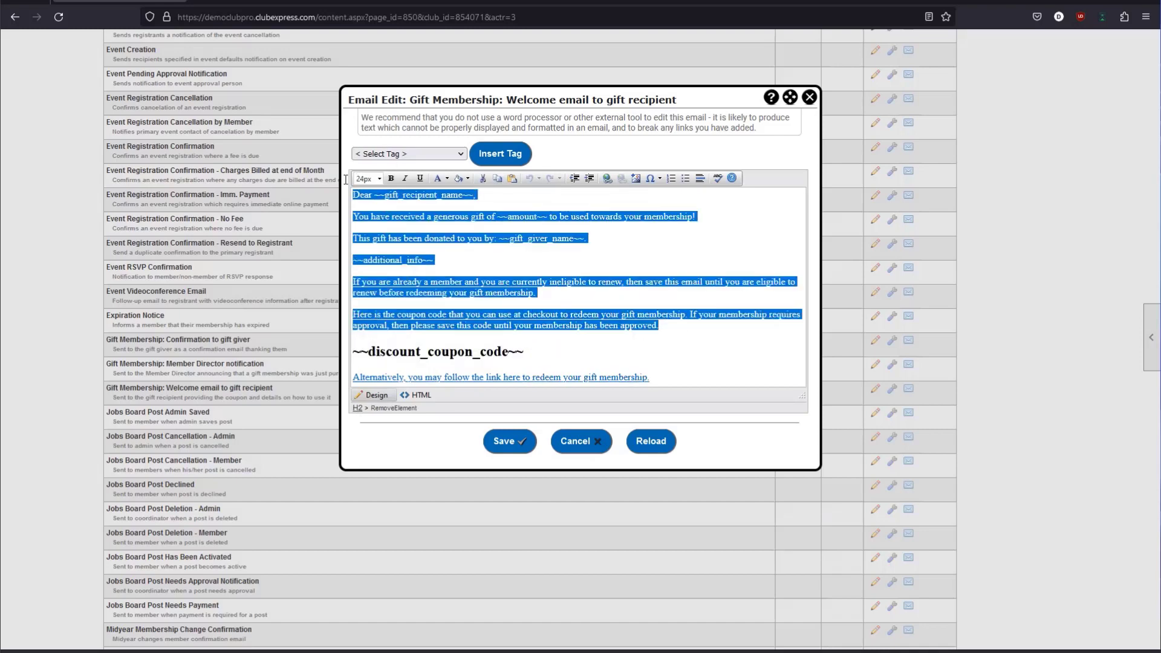
{"action": "left_click", "coordinate": [811, 99]}
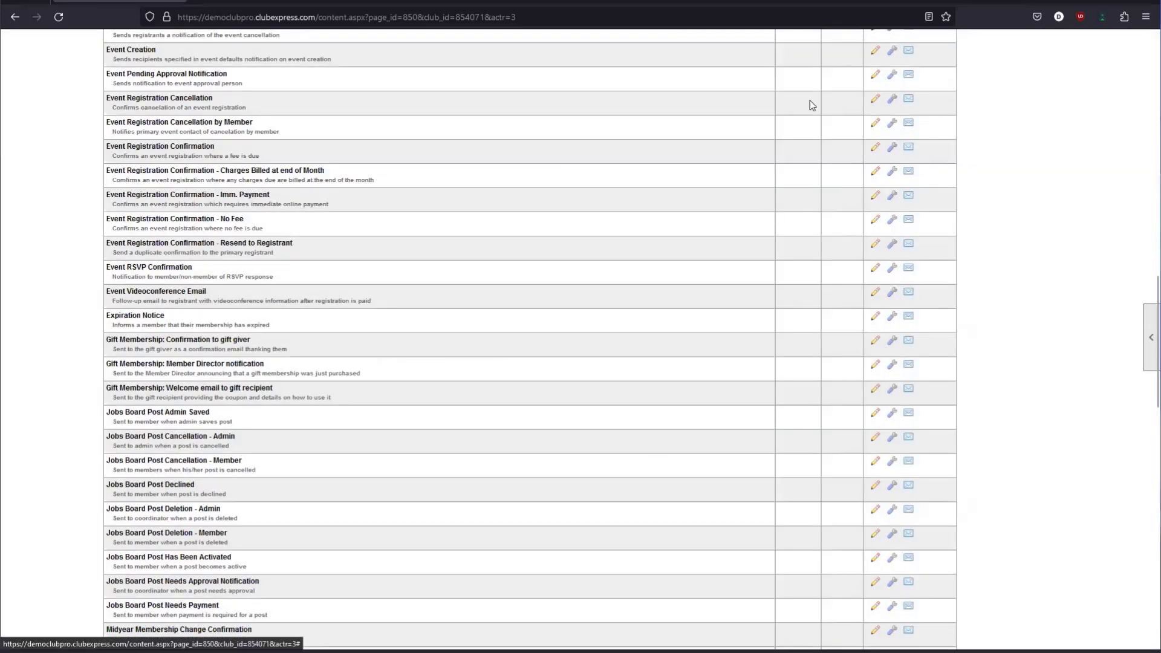